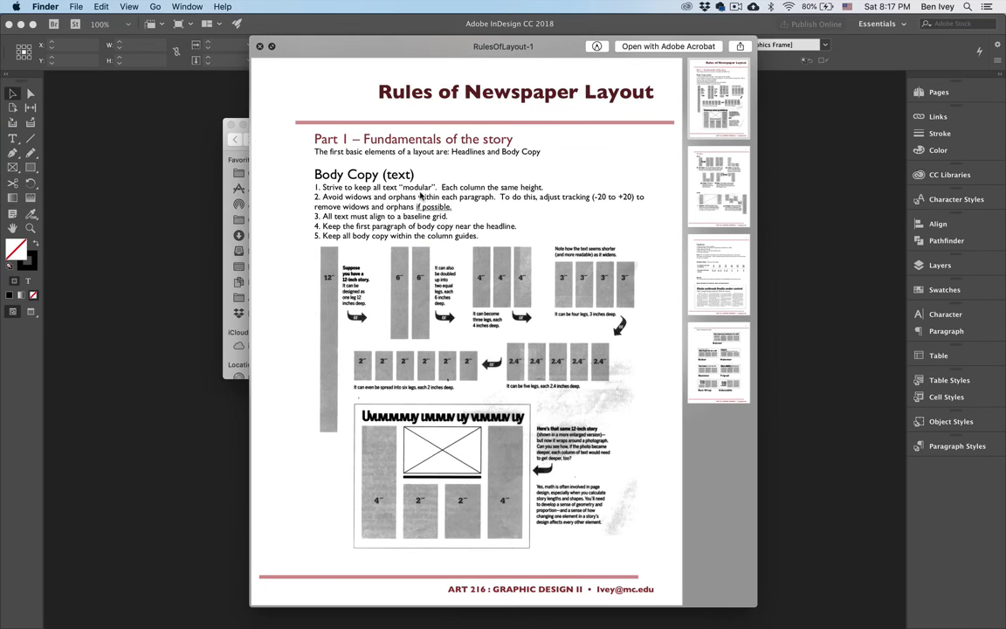
# Look through the RulesOfLayout-1 document's pages on body copy, headlines and headline styles, ending the preview.
pyautogui.scroll(-10, 455, 289)
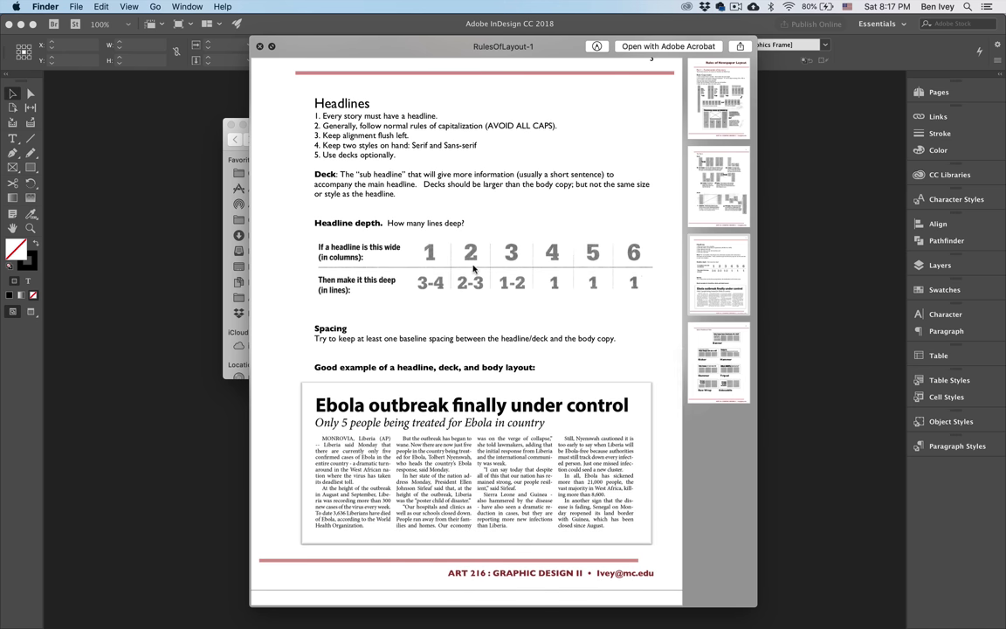
pyautogui.scroll(-10, 462, 320)
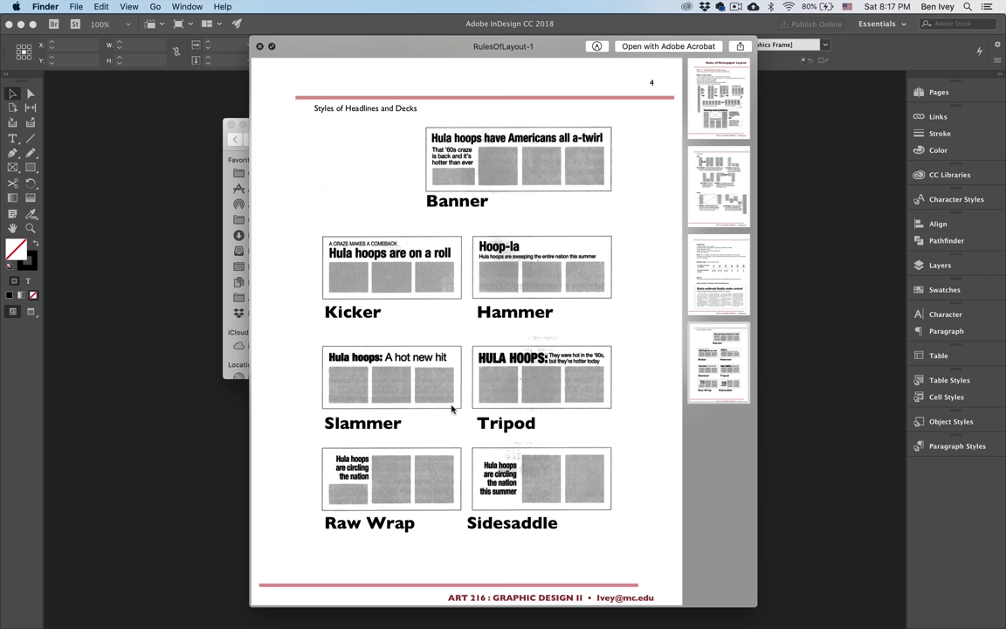
pyautogui.scroll(10, 451, 408)
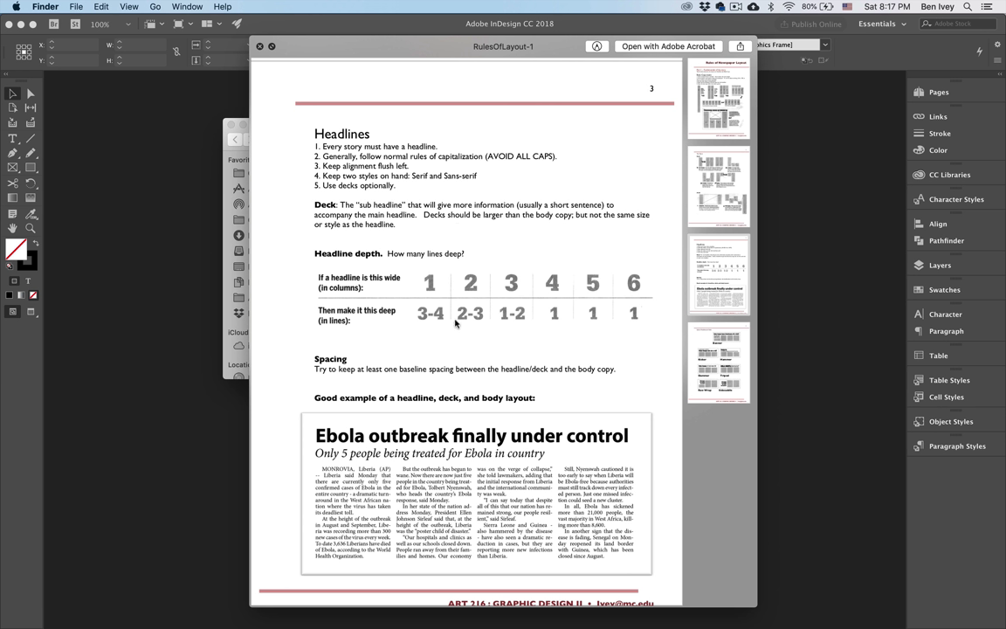
pyautogui.press('space')
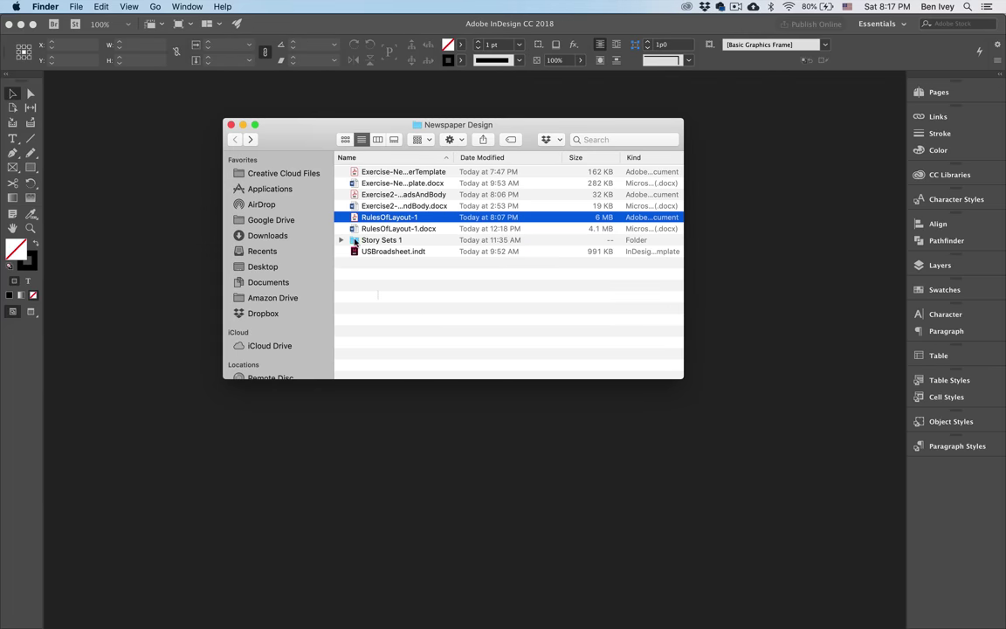
# Preview the Northeast Storm story in the Story Sets 1 folder to examine its headline, deck and body copy.
pyautogui.doubleClick(352, 241)
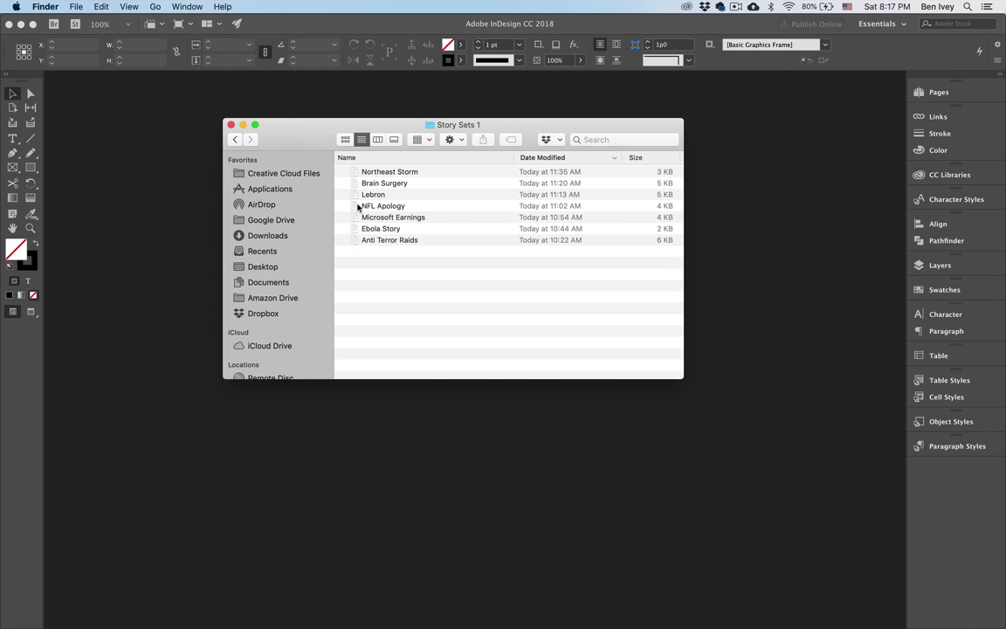
pyautogui.click(370, 174)
pyautogui.press('space')
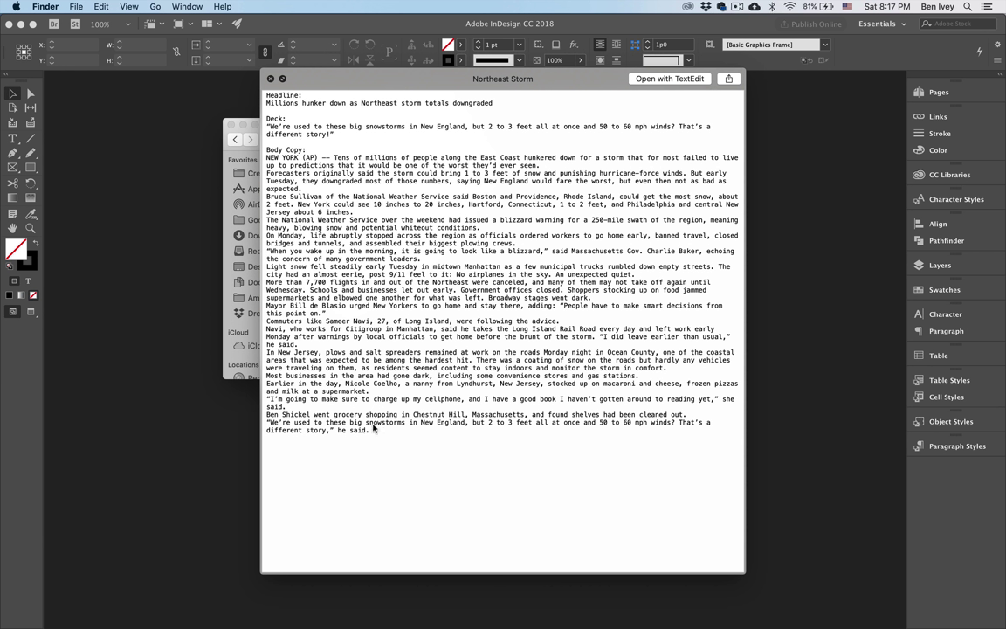
pyautogui.press('space')
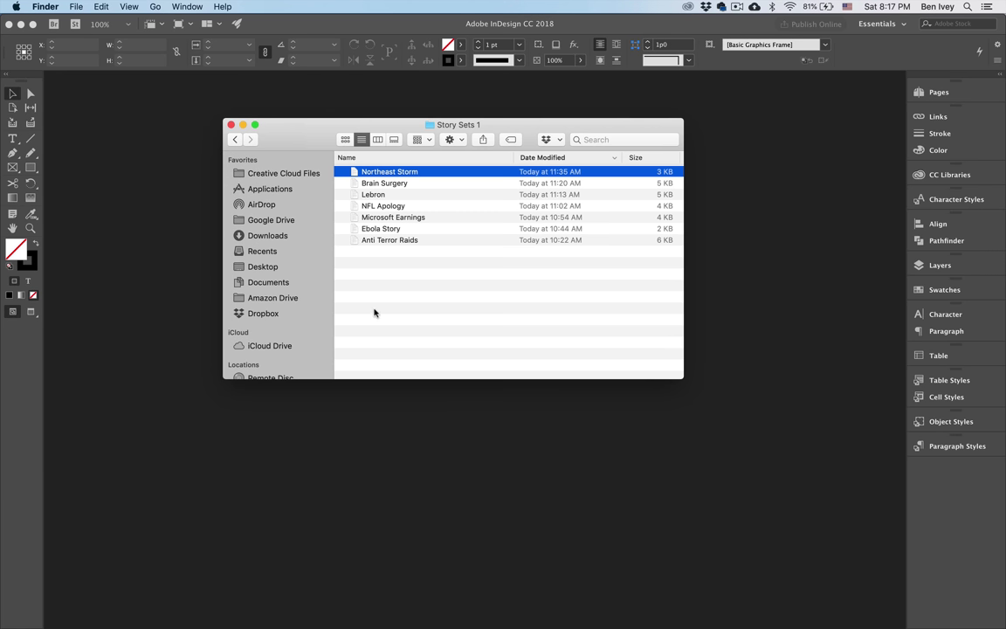
# Open the USBroadsheet.indt template from the Newspaper Design folder in InDesign.
pyautogui.click(237, 140)
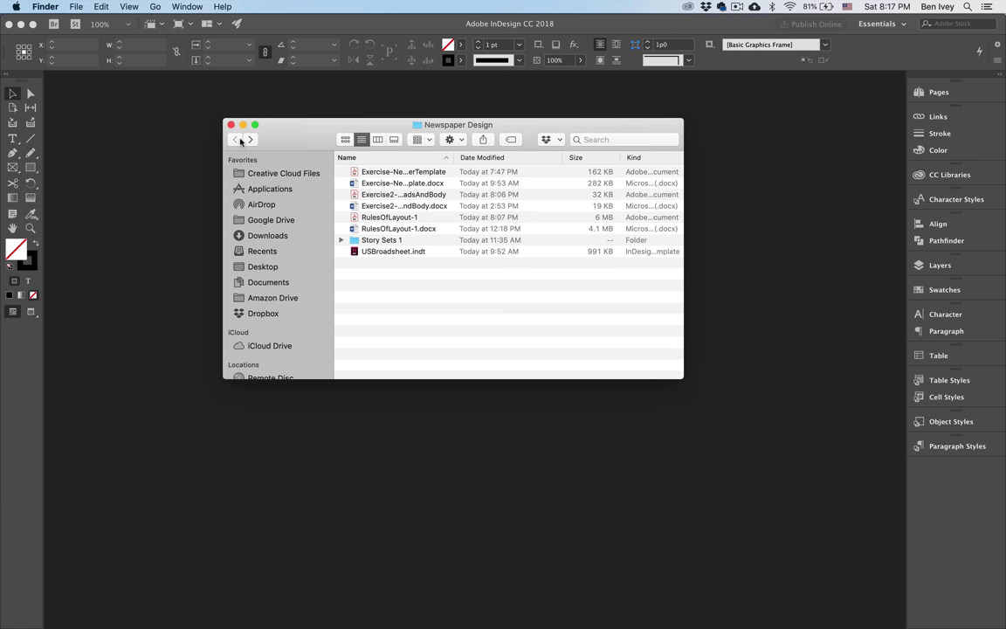
pyautogui.click(381, 252)
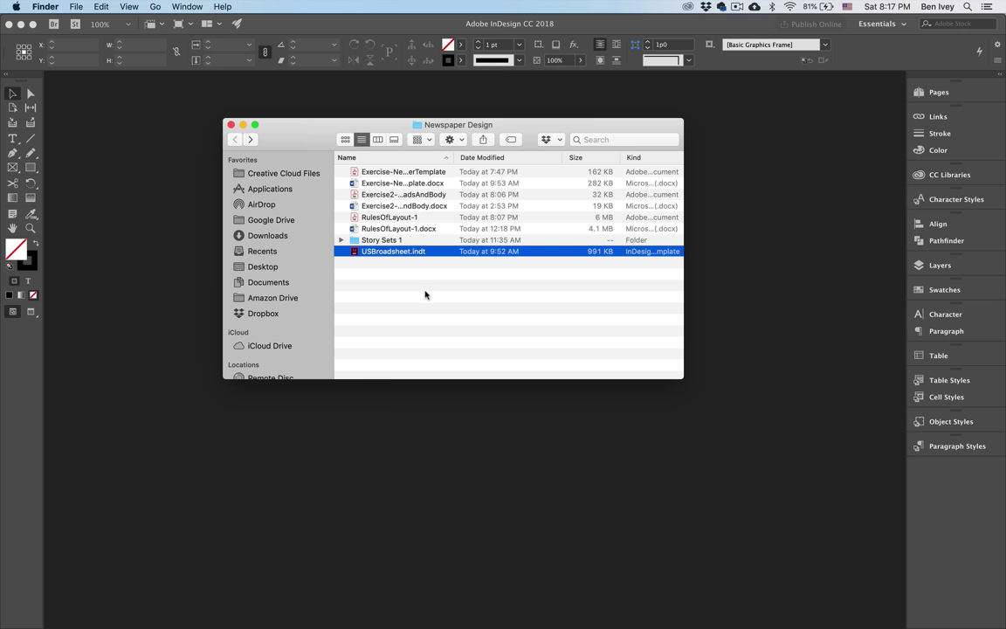
pyautogui.doubleClick(356, 253)
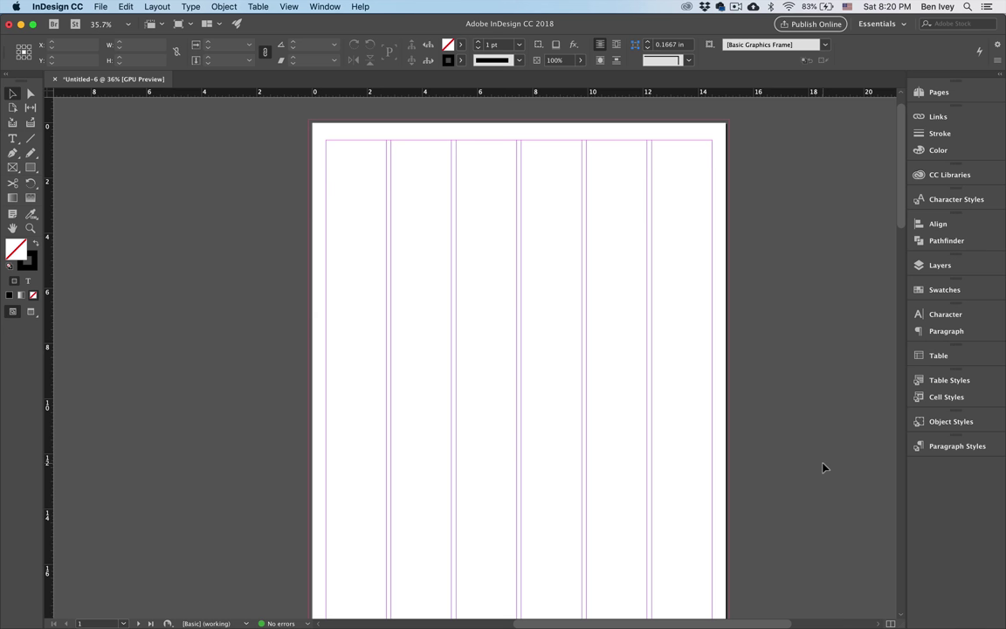
# Switch to Finder and open the Anti Terror Raids story from the Story Sets 1 folder in TextEdit.
pyautogui.hotkey('ctrl', 'Up')
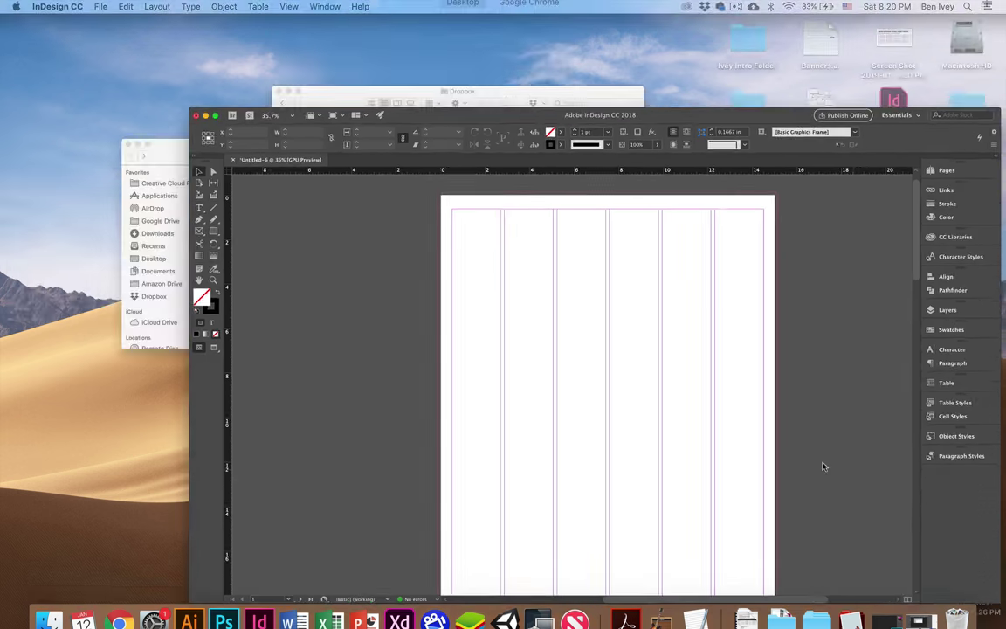
pyautogui.click(244, 288)
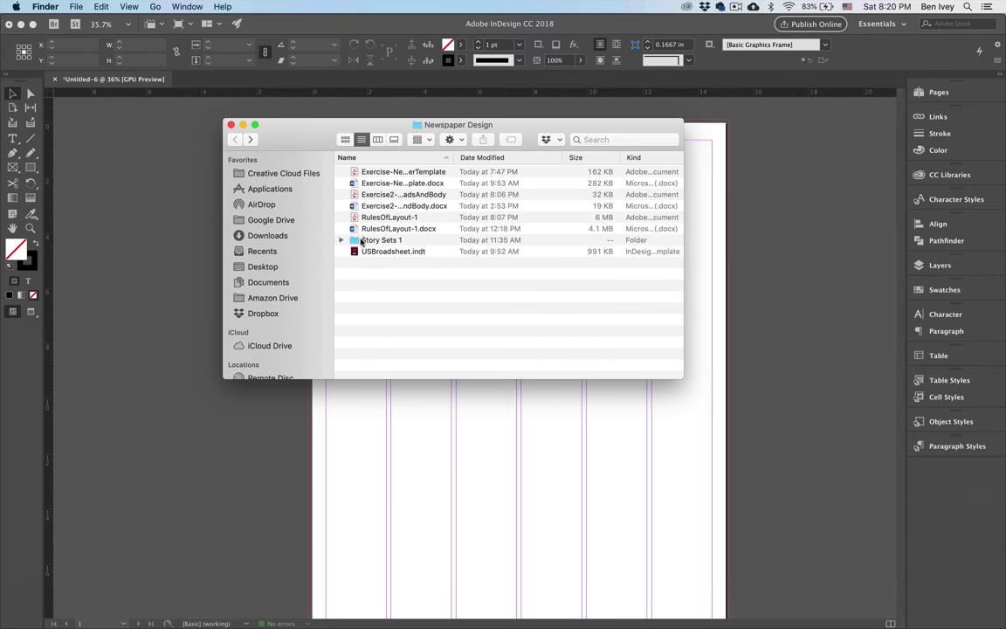
pyautogui.doubleClick(363, 240)
pyautogui.click(375, 241)
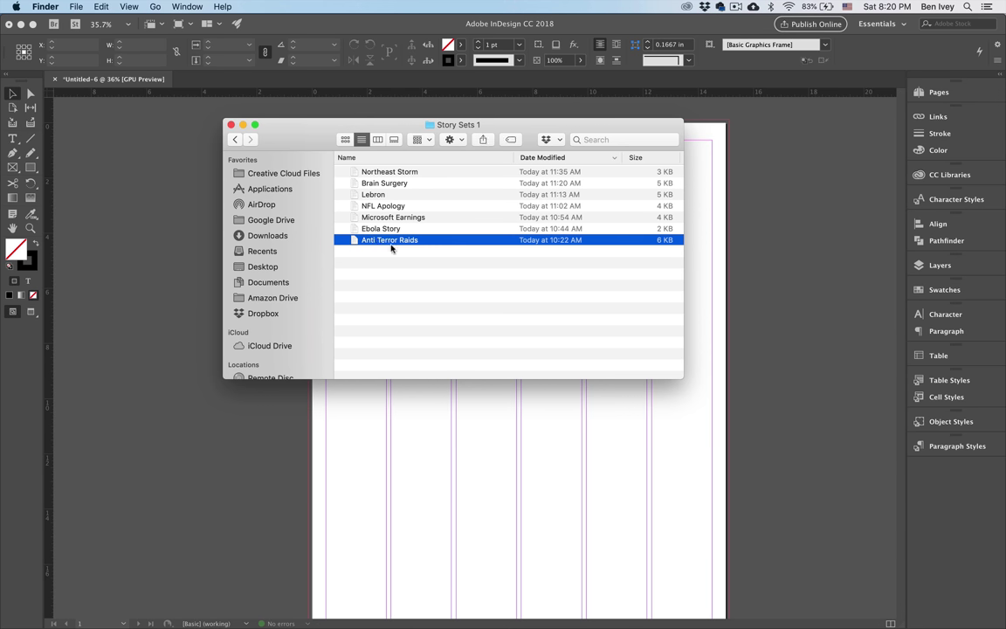
pyautogui.doubleClick(428, 241)
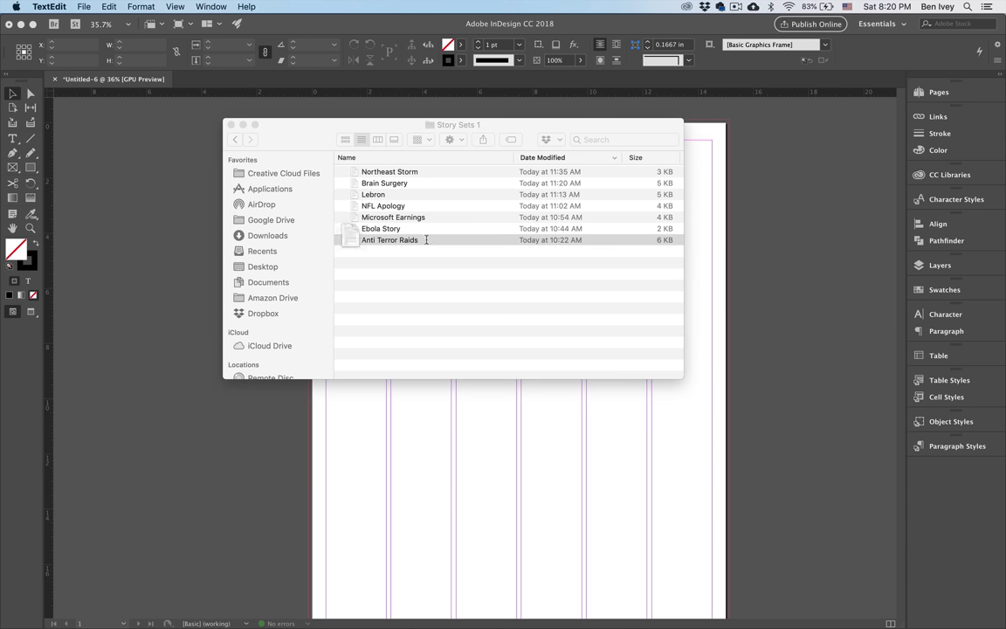
# Copy the headline line "Europe anti-terror raids net dozens amid high anxiety" from the story.
pyautogui.doubleClick(116, 69)
pyautogui.doubleClick(124, 107)
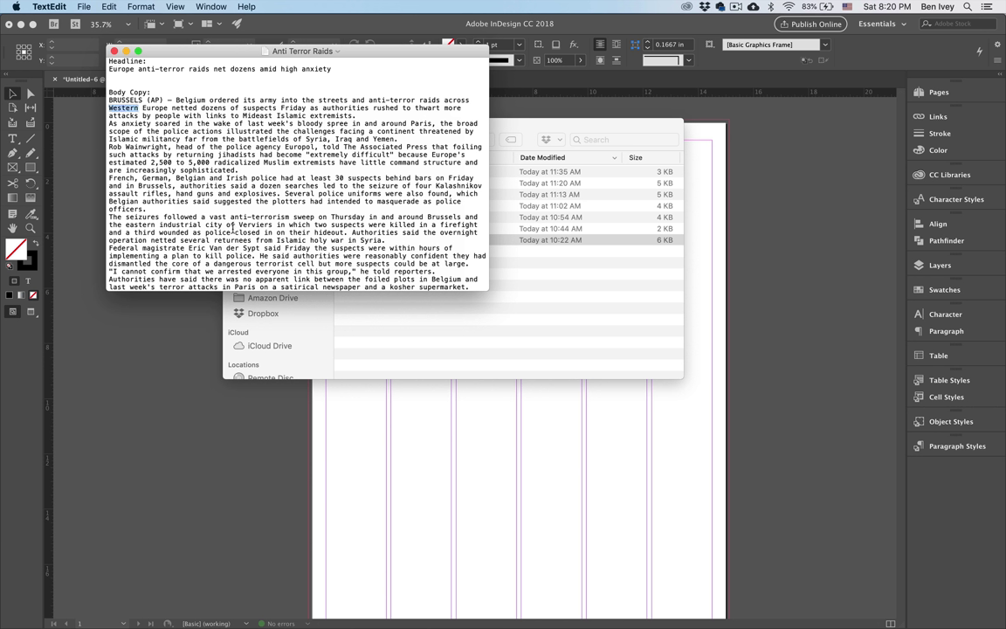
pyautogui.tripleClick(112, 69)
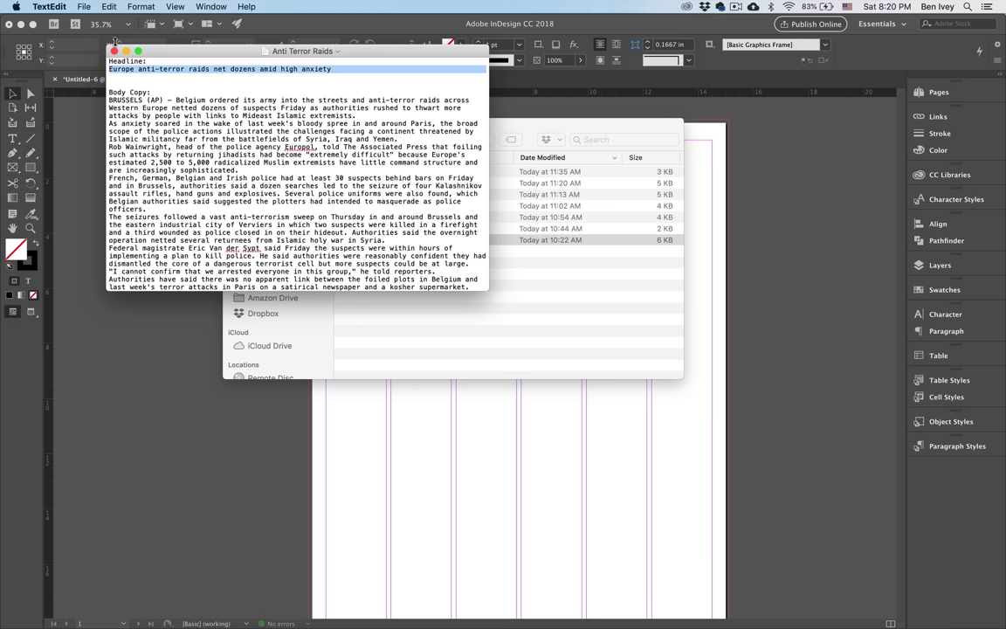
pyautogui.click(107, 7)
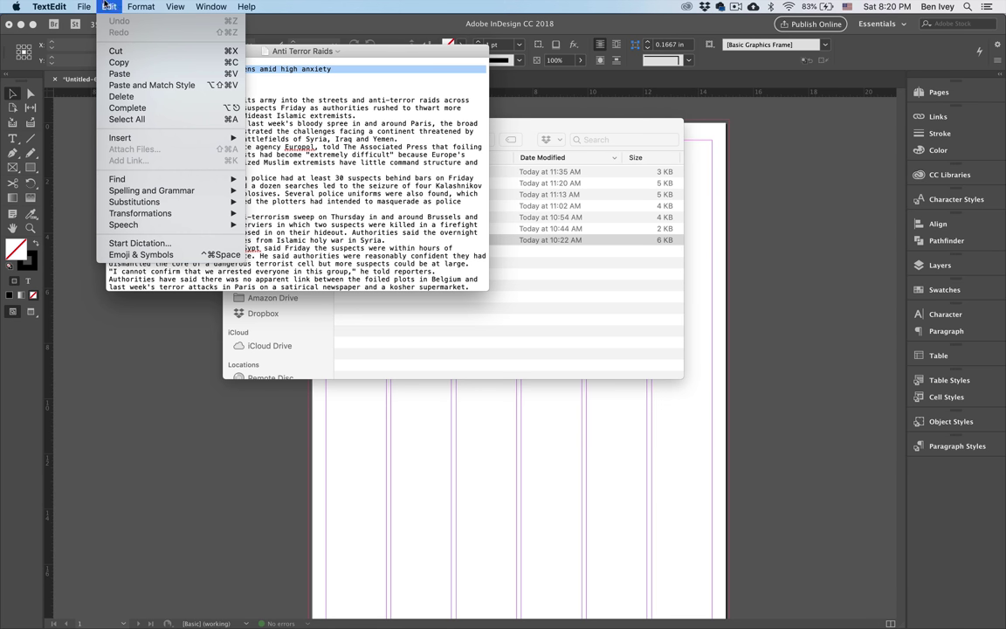
pyautogui.click(109, 62)
# In InDesign, draw a text frame about 6.92 in wide and 1.33 in high atop the first three columns and paste the headline into it.
pyautogui.click(340, 437)
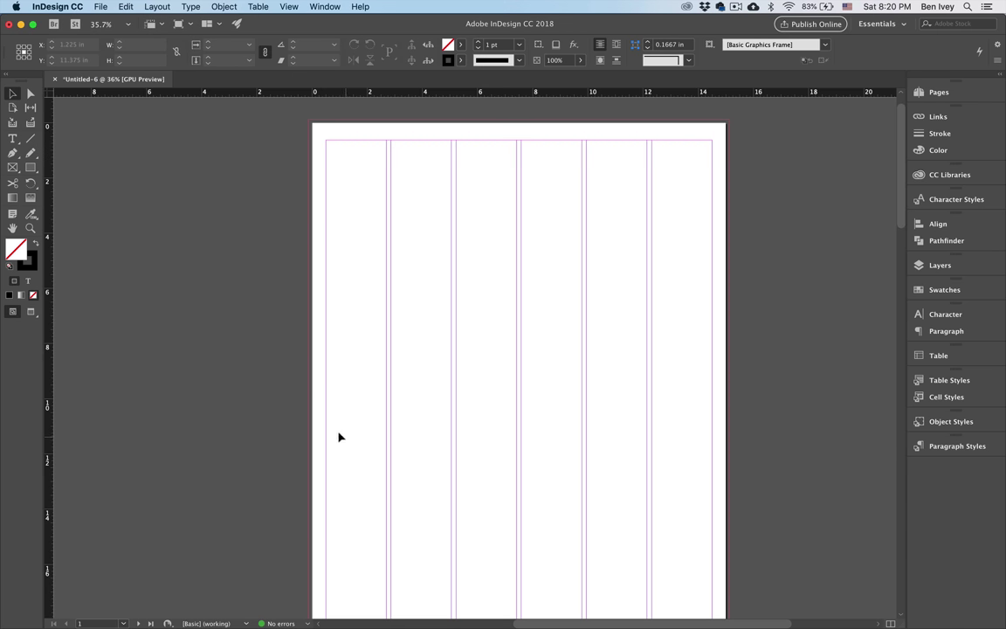
pyautogui.scroll(3, 495, 167)
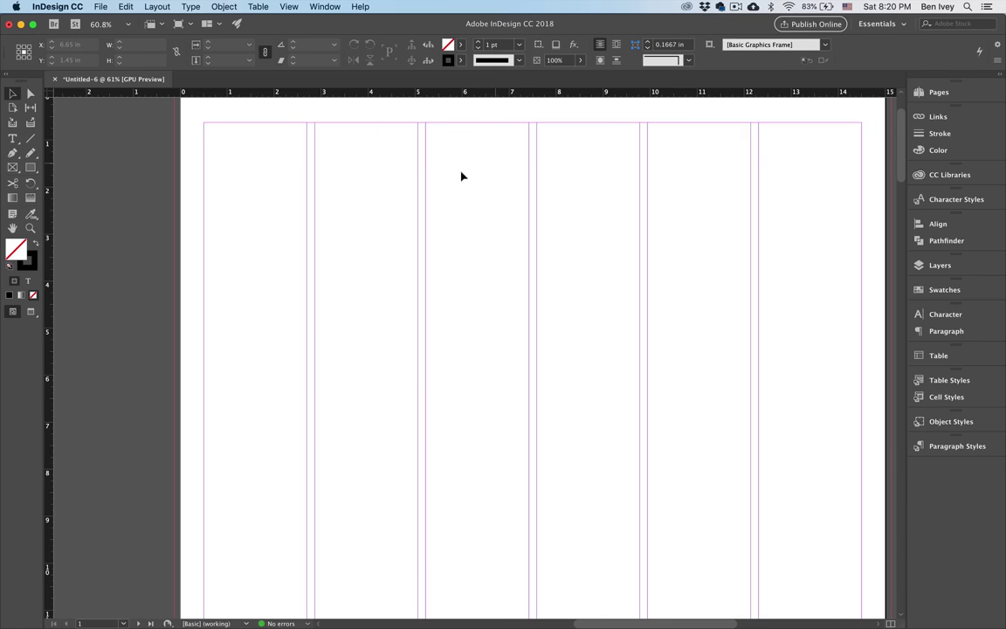
pyautogui.click(12, 138)
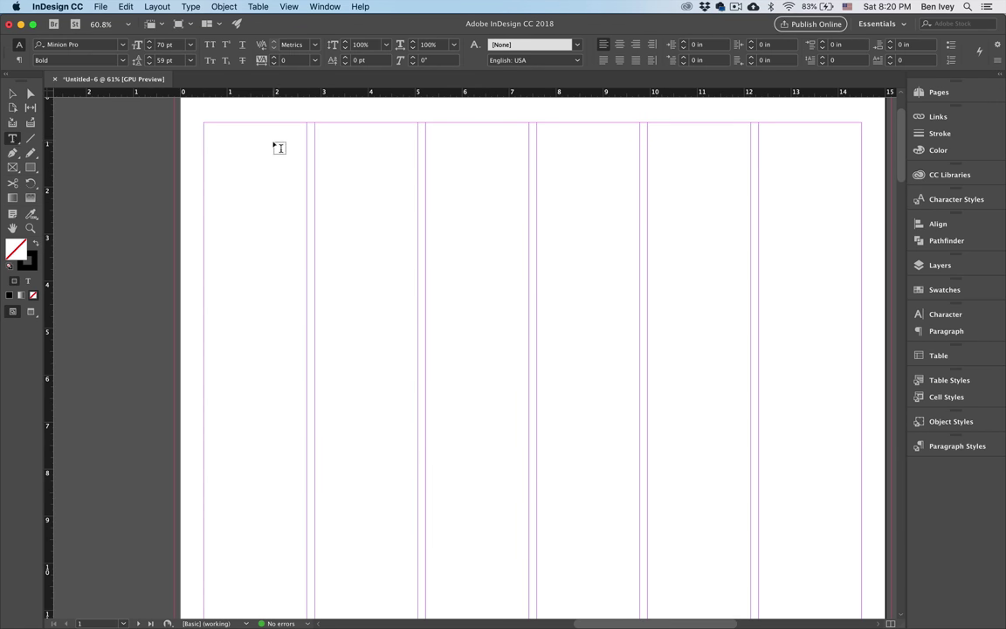
pyautogui.moveTo(206, 125); pyautogui.dragTo(529, 185)
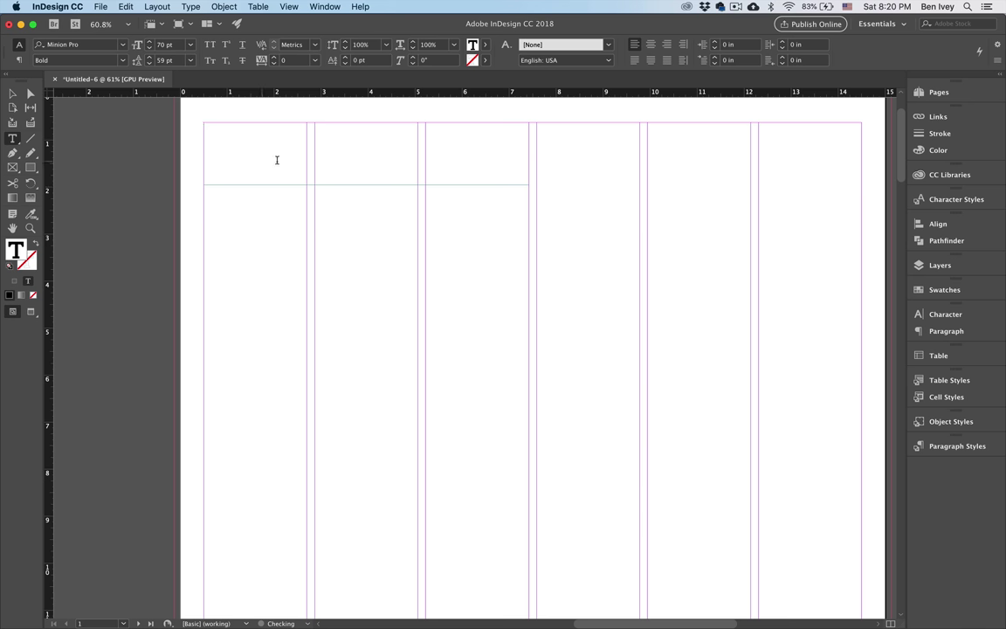
pyautogui.click(126, 7)
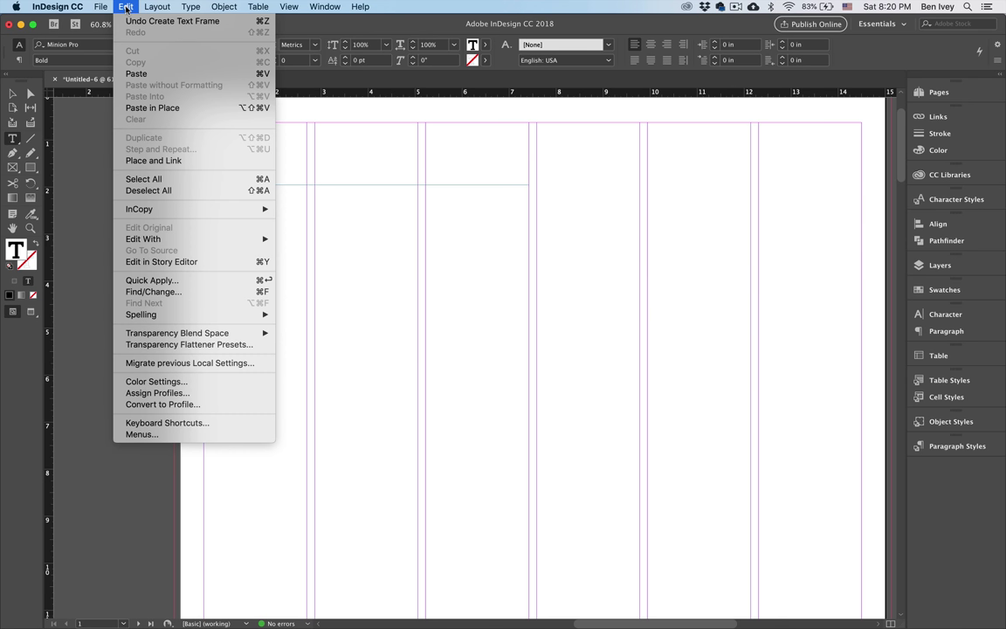
pyautogui.click(131, 73)
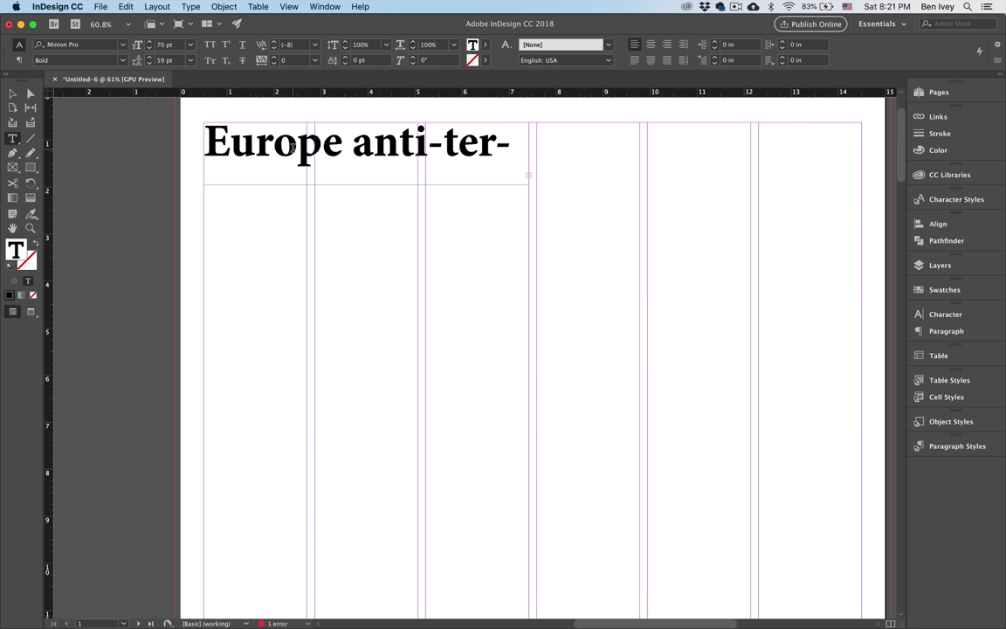
# Apply the Small Serif Headline paragraph style to the headline and shorten its text frame to about 0.47 in high.
pyautogui.tripleClick(264, 136)
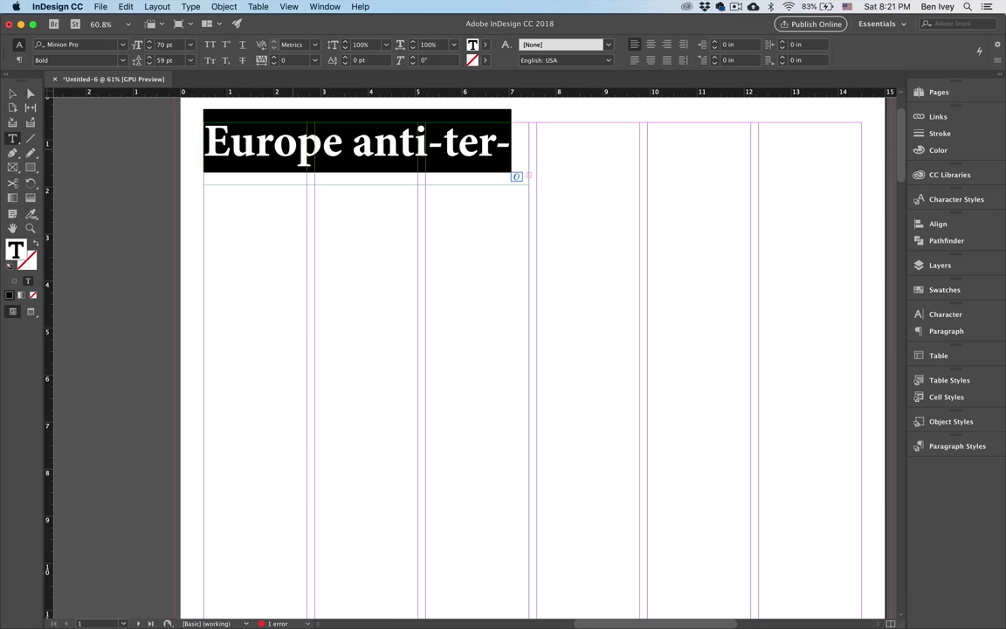
pyautogui.click(952, 446)
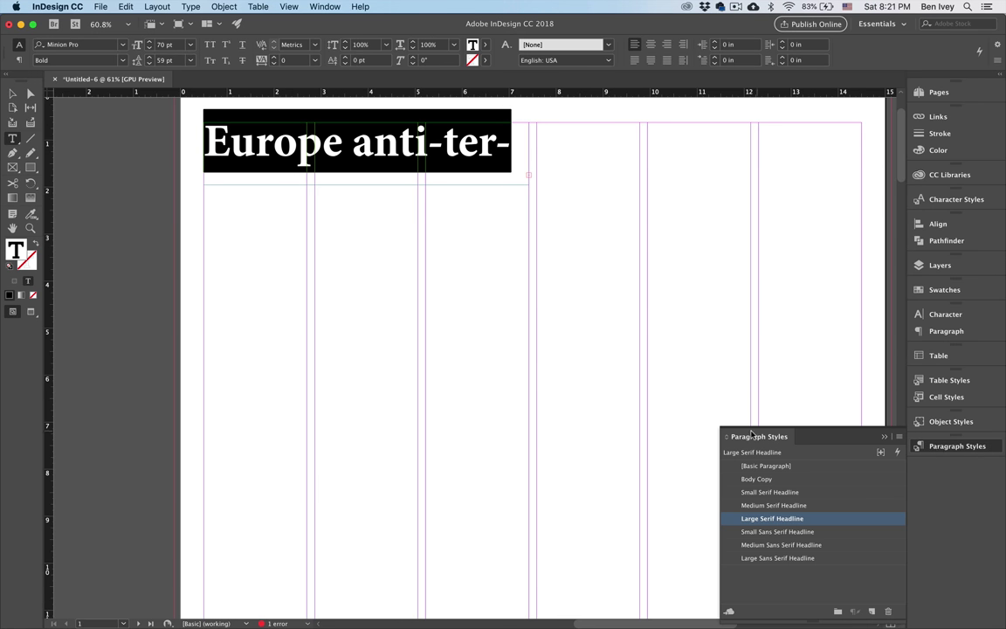
pyautogui.moveTo(752, 434); pyautogui.dragTo(642, 159)
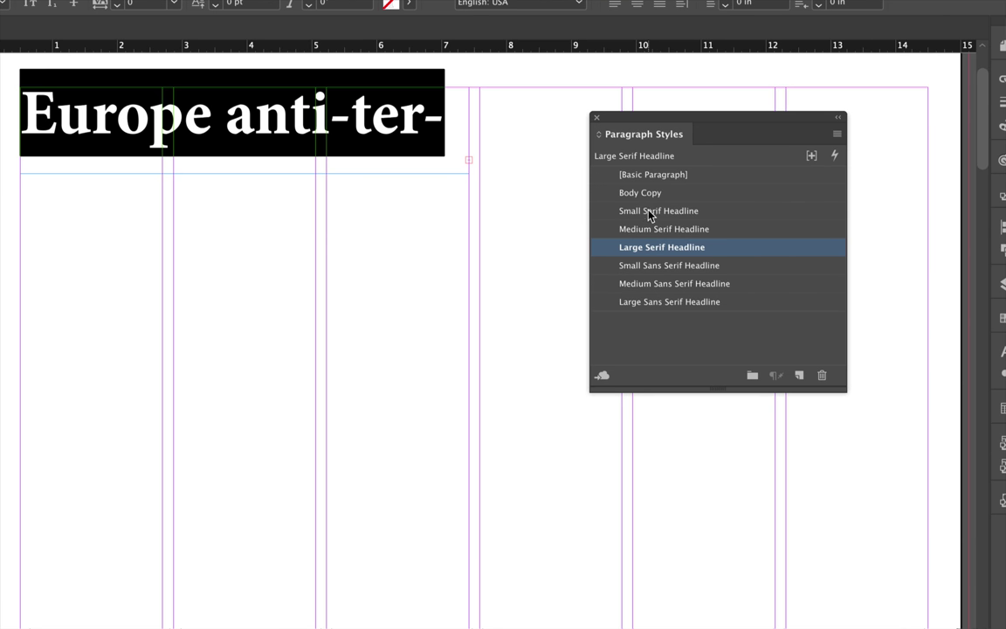
pyautogui.click(651, 213)
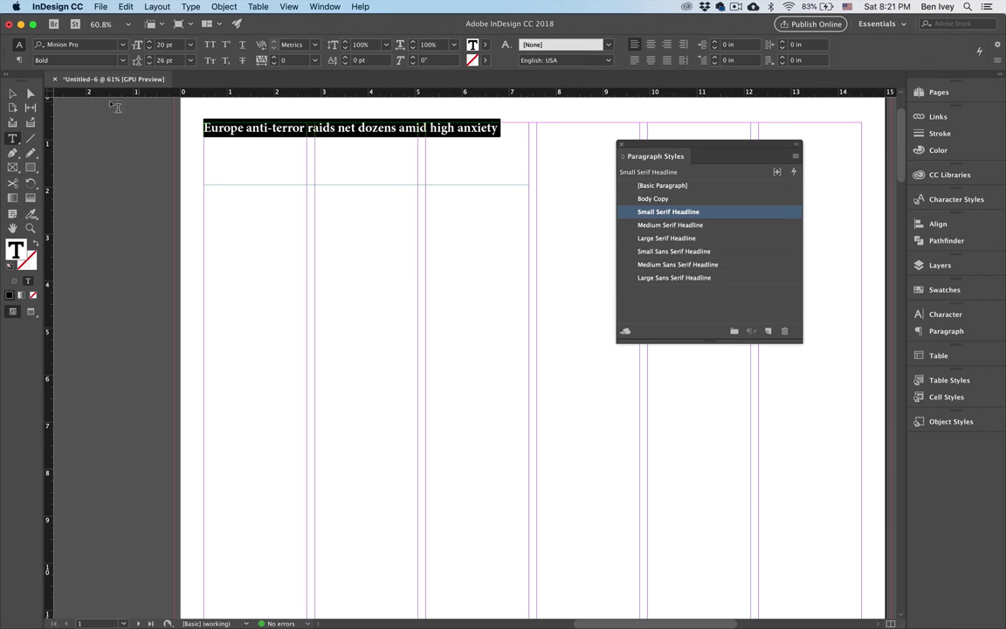
pyautogui.click(13, 92)
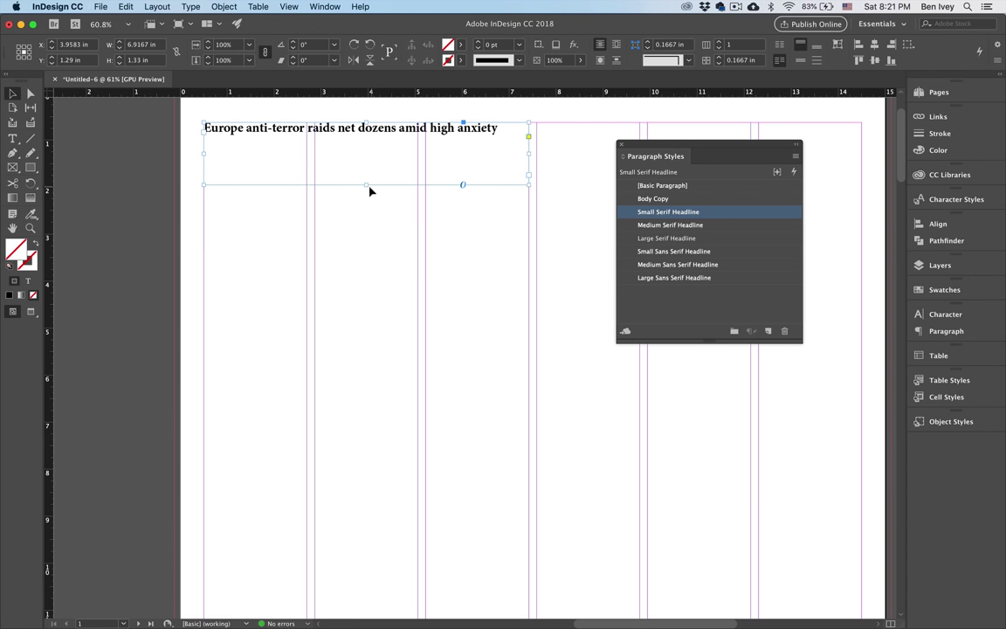
pyautogui.moveTo(366, 185); pyautogui.dragTo(366, 145)
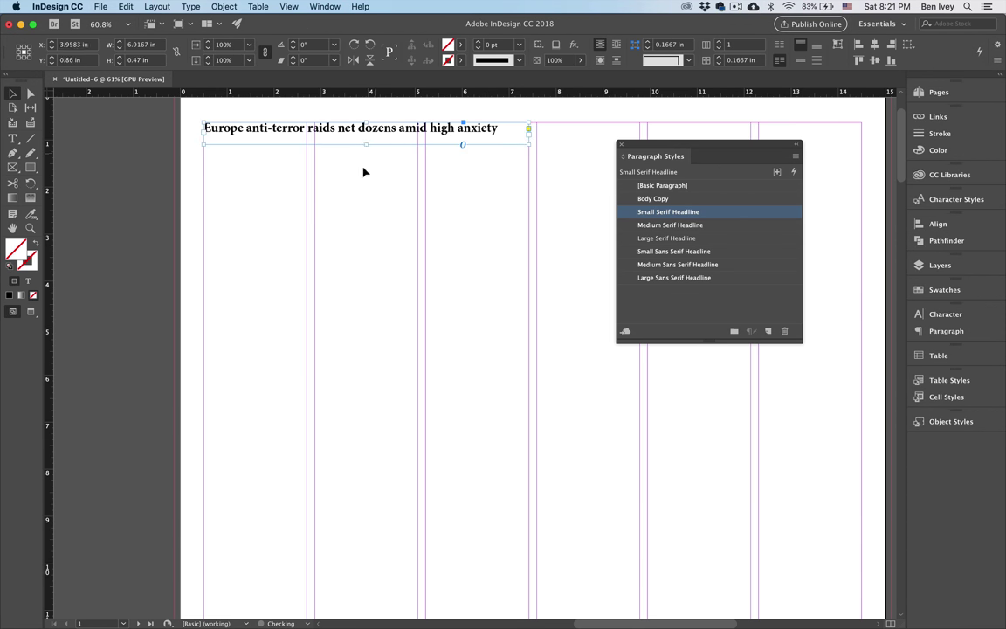
# Switch to the Anti Terror Raids story in TextEdit and copy all the body copy from "BRUSSELS (AP)" to the end.
pyautogui.hotkey('ctrl', 'Up')
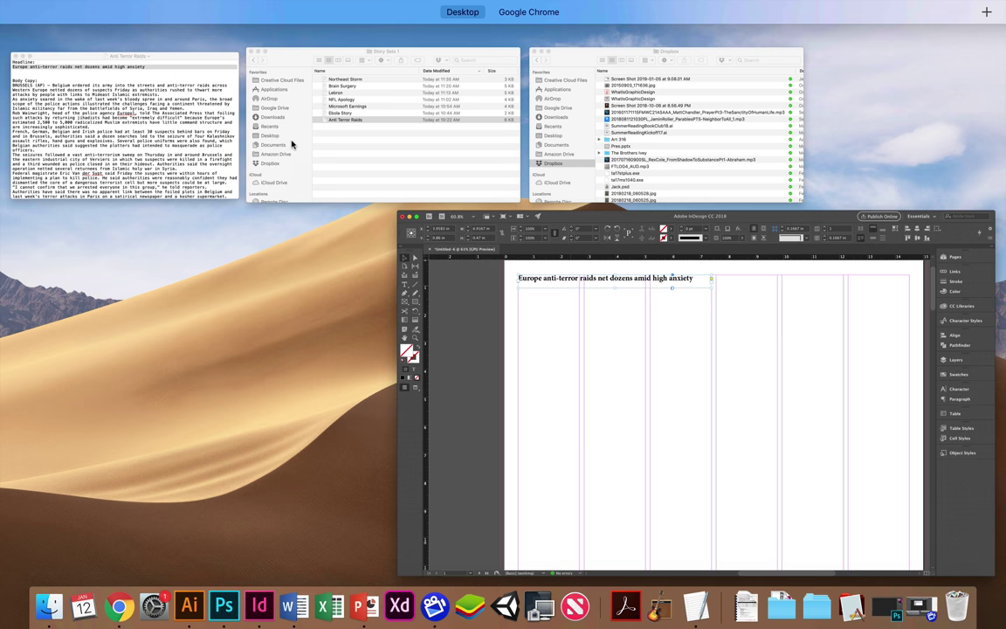
pyautogui.click(133, 113)
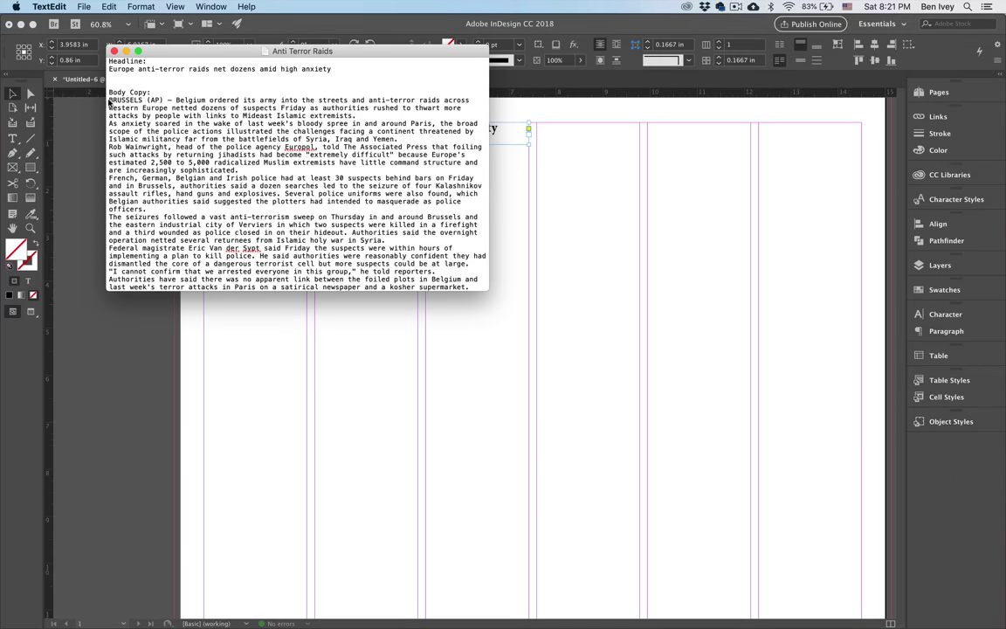
pyautogui.moveTo(100, 98); pyautogui.dragTo(204, 315)
pyautogui.click(110, 7)
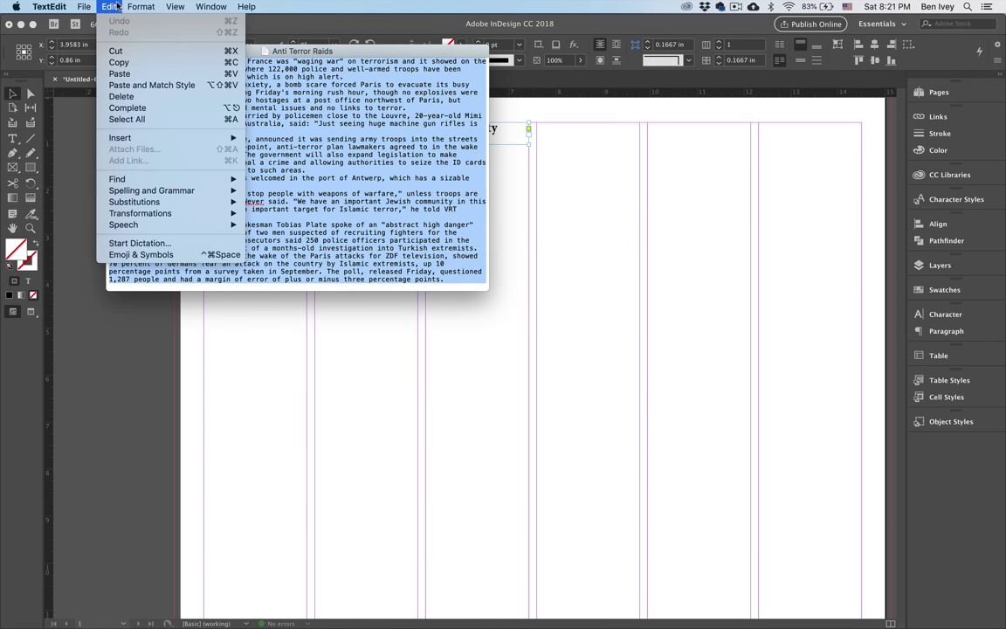
pyautogui.click(120, 63)
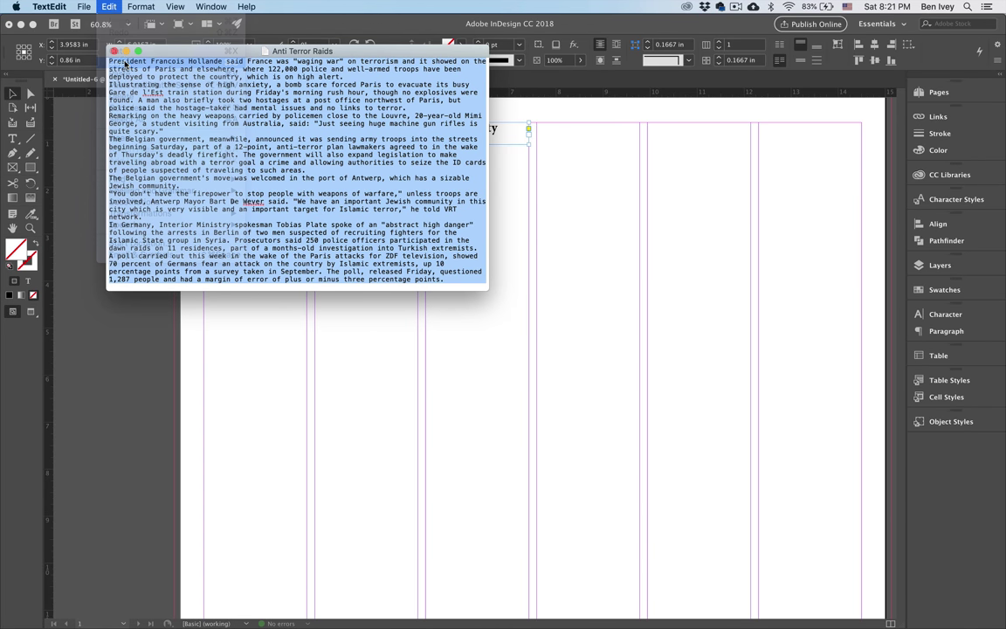
# Switch to InDesign, draw a text frame about 6.92 in wide and 5.36 in high below the headline, and paste the body copy into it.
pyautogui.click(578, 192)
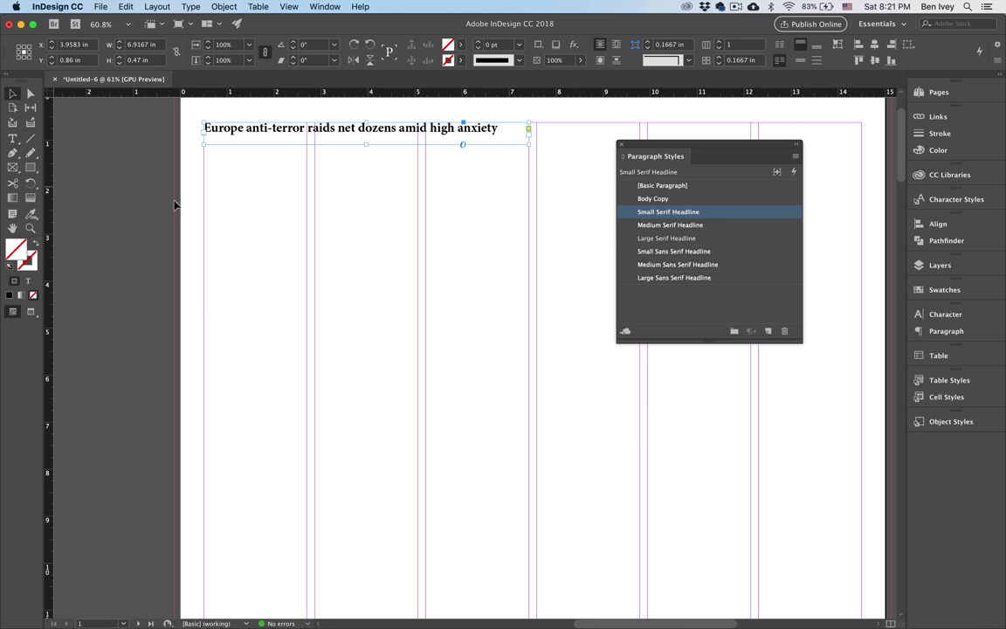
pyautogui.click(13, 139)
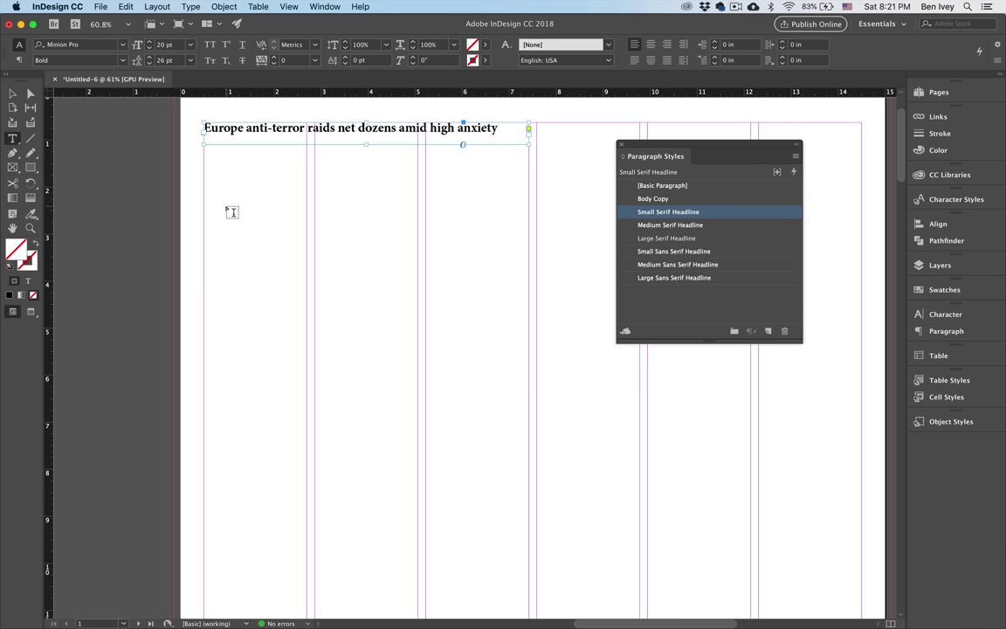
pyautogui.moveTo(204, 169); pyautogui.dragTo(526, 421)
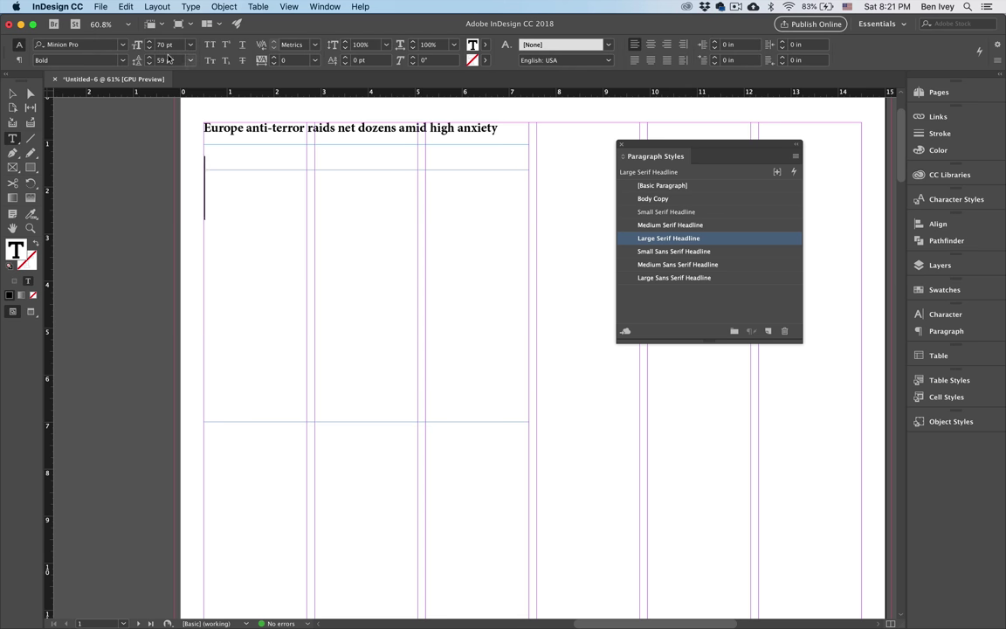
pyautogui.click(125, 7)
pyautogui.click(135, 74)
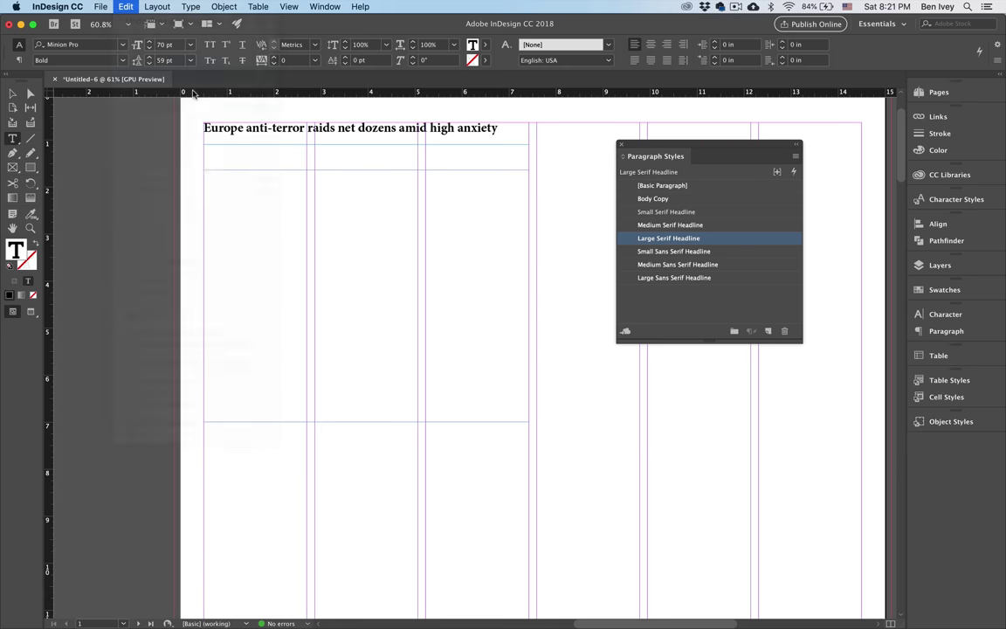
# Apply the Body Copy paragraph style to all the pasted story text and divide its text frame into 3 columns.
pyautogui.press('super+a')
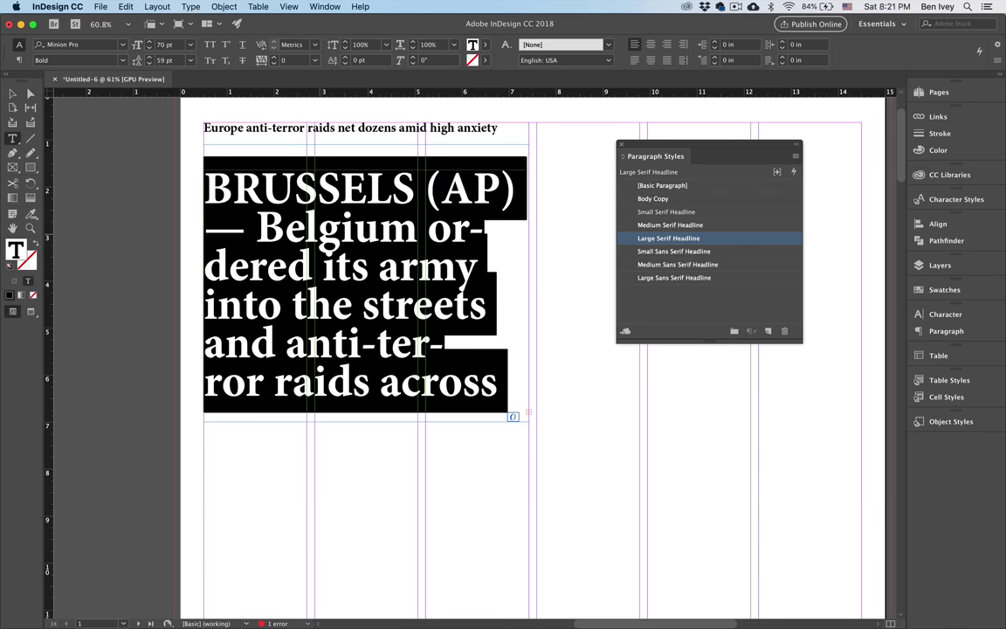
pyautogui.click(680, 200)
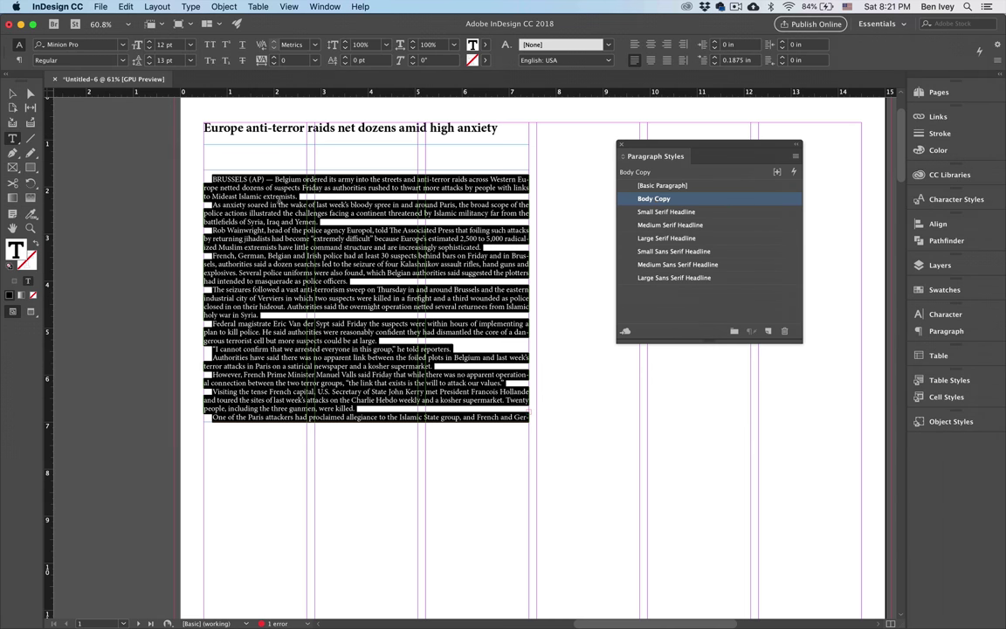
pyautogui.click(13, 93)
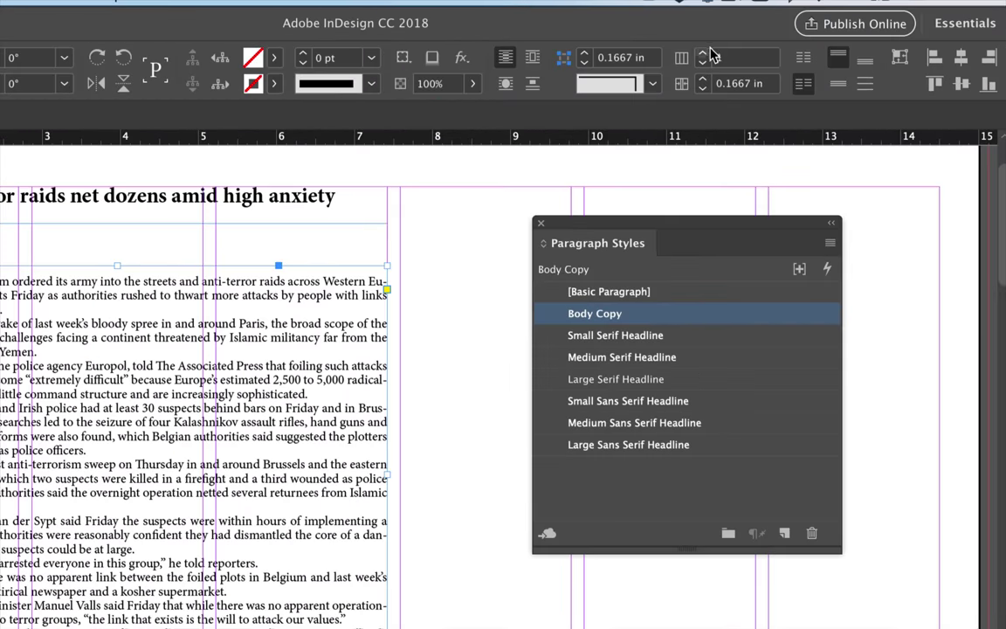
pyautogui.click(719, 42)
pyautogui.click(704, 54)
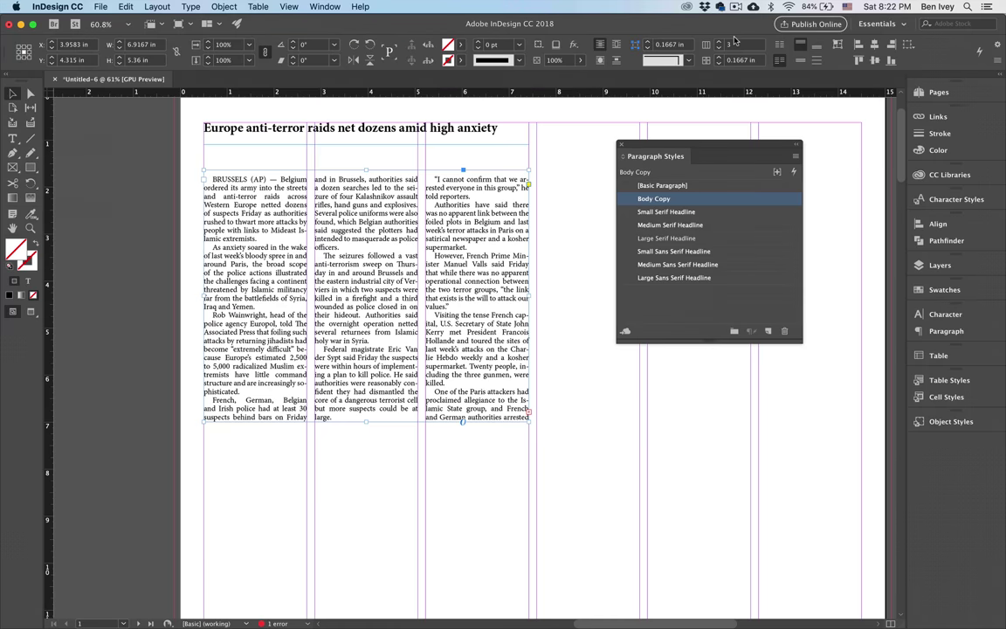
# Lengthen the body copy frame downward to about 11.81 in high so the whole story fits.
pyautogui.moveTo(367, 420); pyautogui.dragTo(359, 608)
pyautogui.scroll(-3, 350, 524)
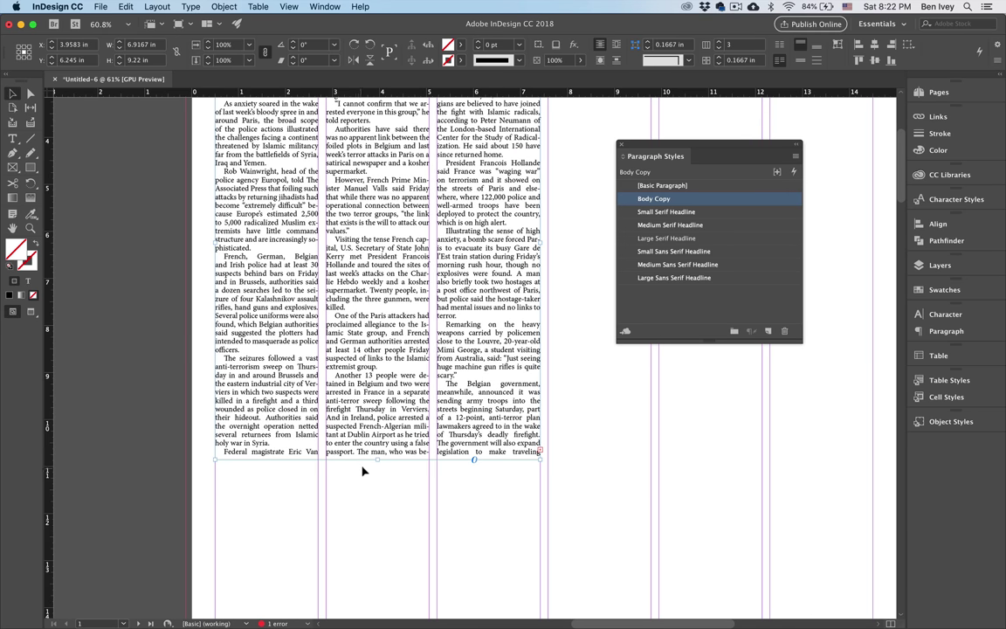
pyautogui.moveTo(377, 462); pyautogui.dragTo(365, 523)
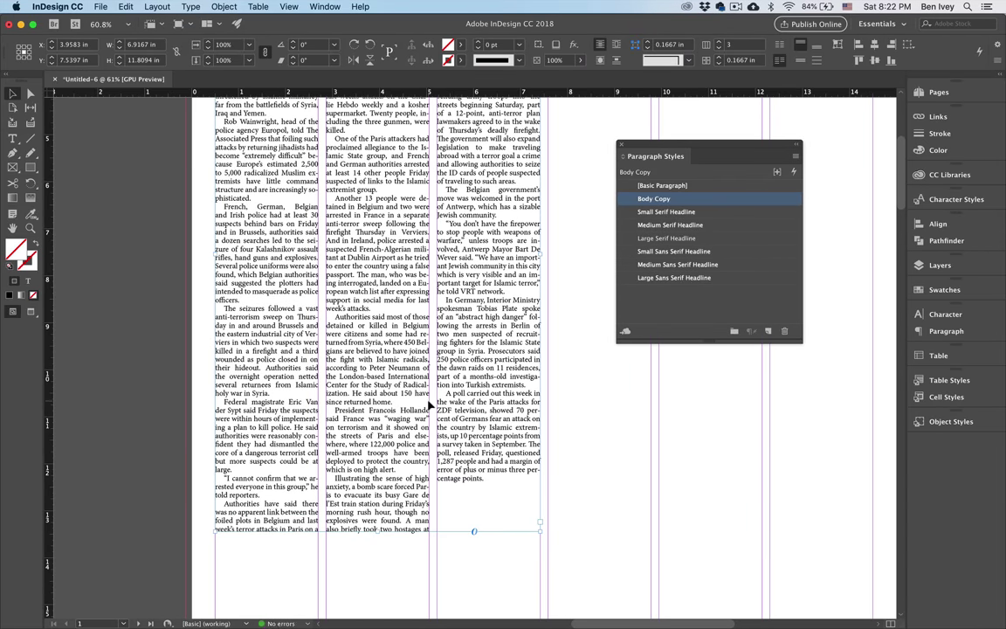
# Apply the Medium Serif Headline paragraph style to the headline and extend its text frame down to about 1.15 in high.
pyautogui.scroll(6, 367, 312)
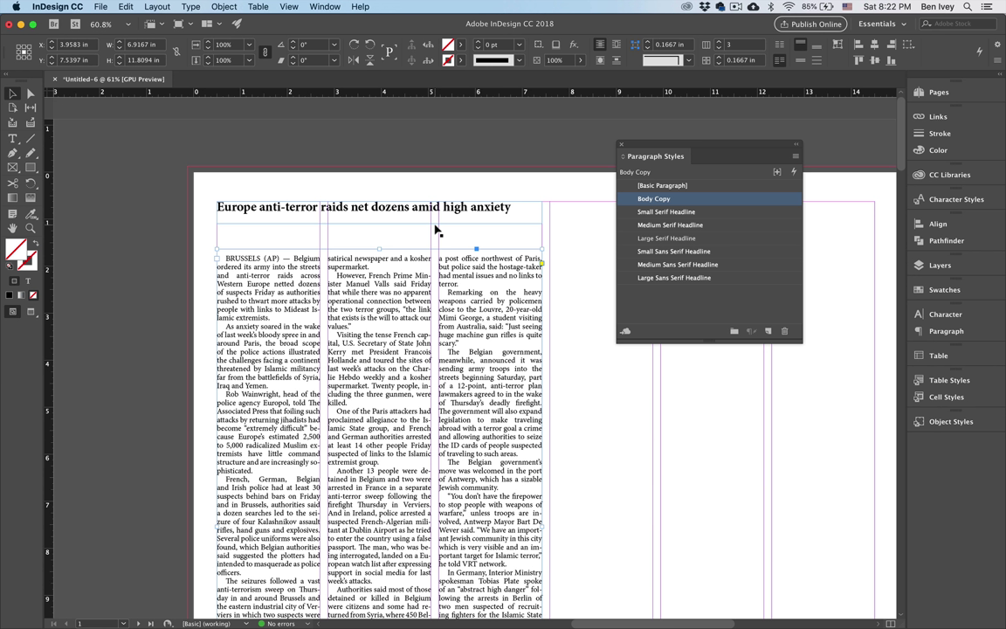
pyautogui.click(365, 214)
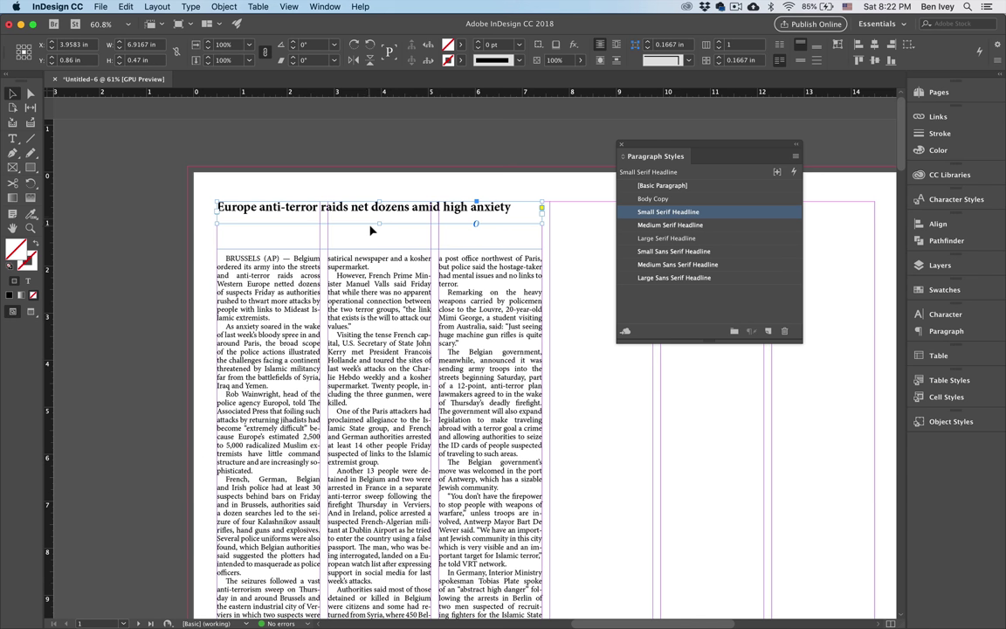
pyautogui.moveTo(378, 224); pyautogui.dragTo(378, 238)
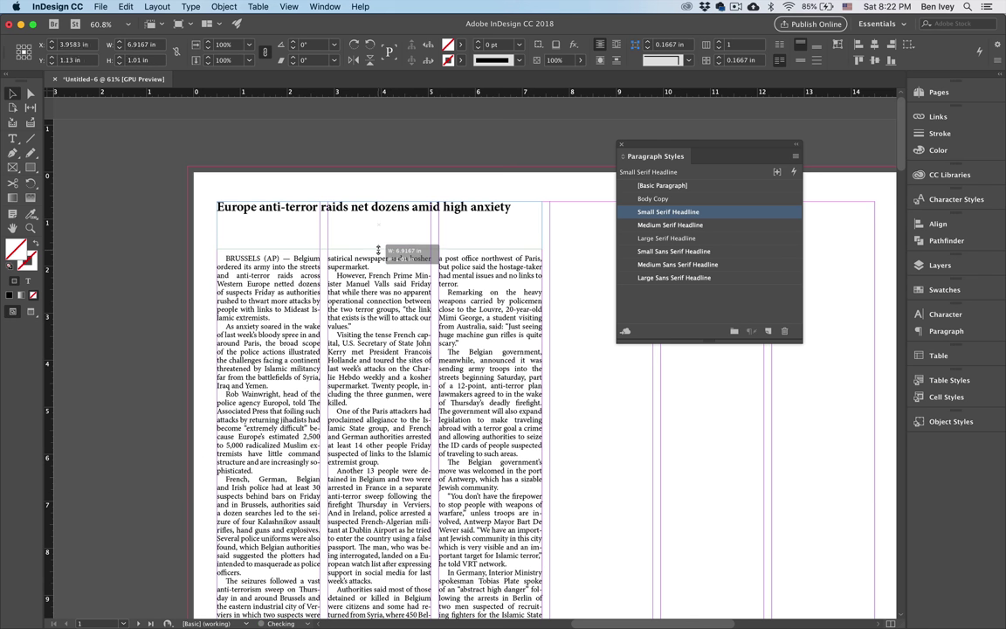
pyautogui.doubleClick(339, 207)
pyautogui.tripleClick(319, 207)
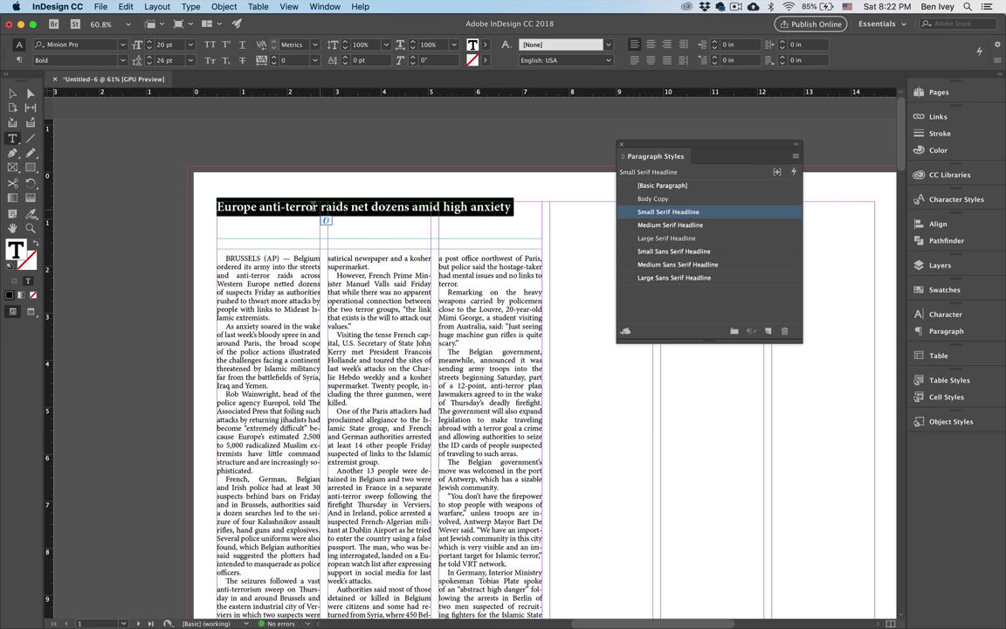
pyautogui.click(661, 225)
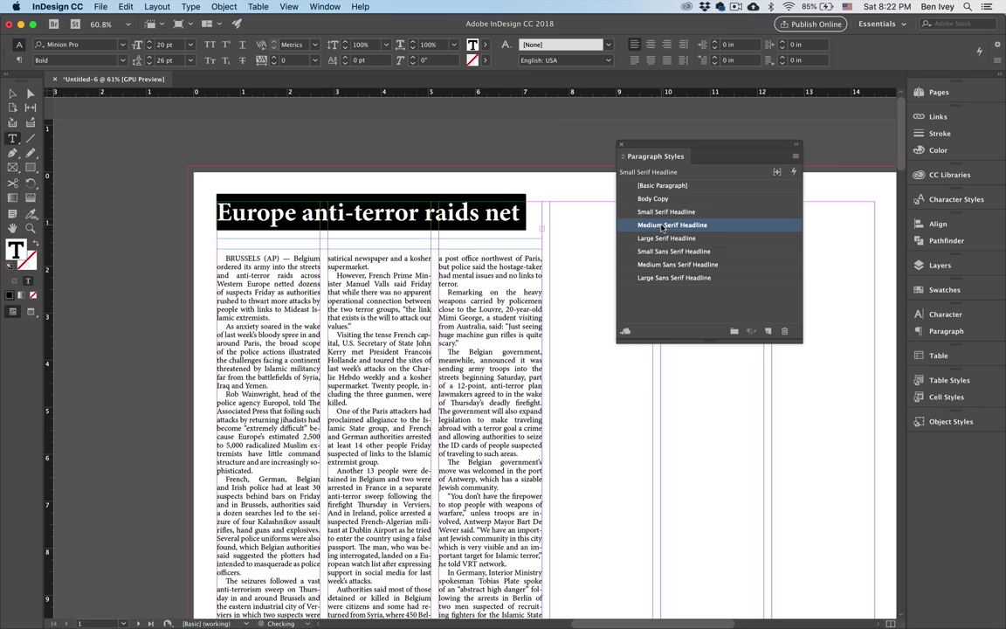
pyautogui.click(14, 94)
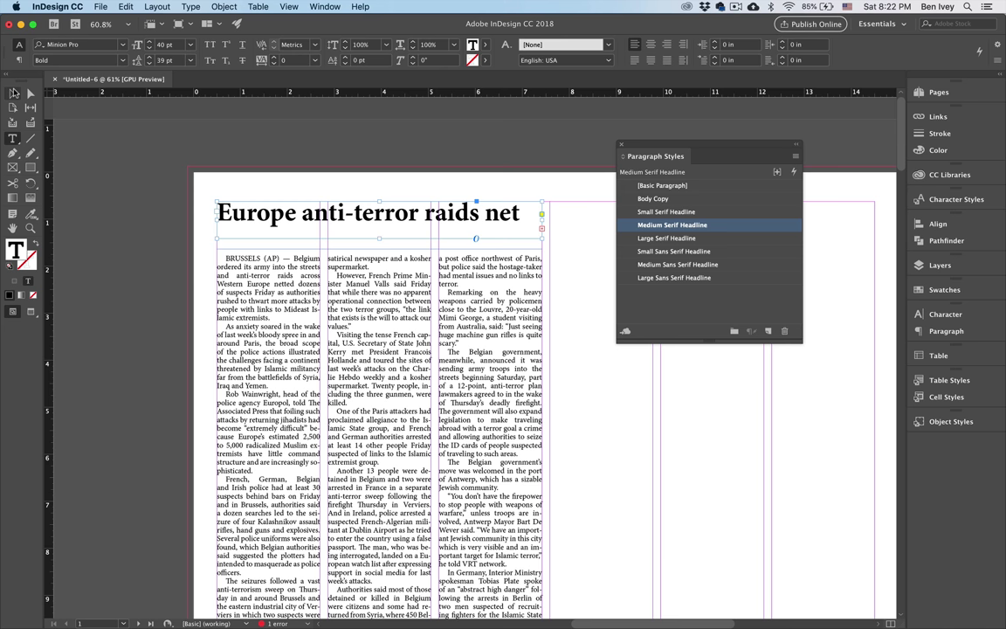
pyautogui.moveTo(380, 239); pyautogui.dragTo(382, 255)
# Set the font size of the entire two-line headline to 42 pt.
pyautogui.doubleClick(404, 238)
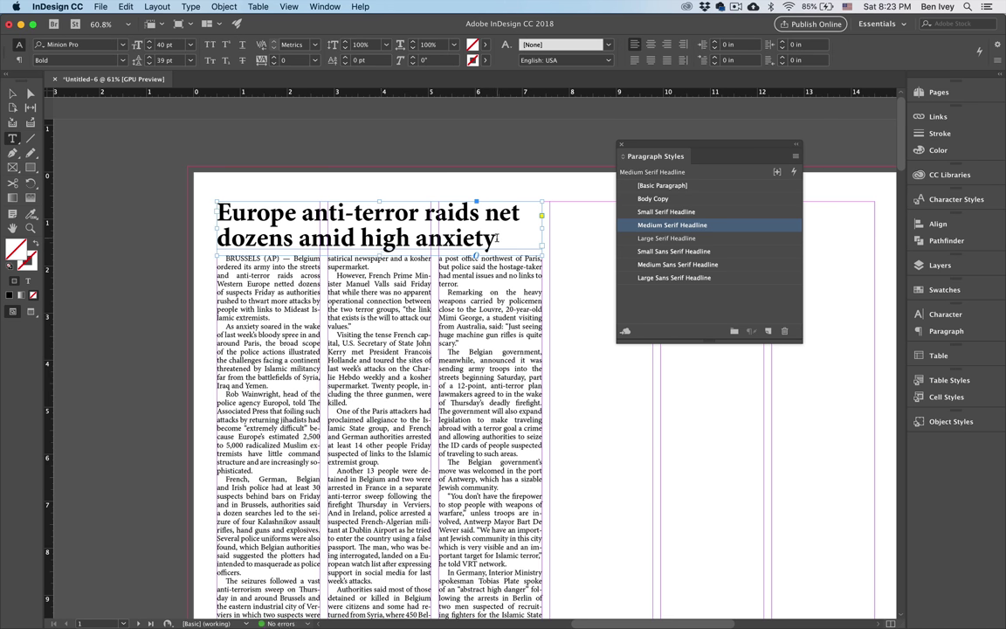
pyautogui.moveTo(496, 237); pyautogui.dragTo(196, 188)
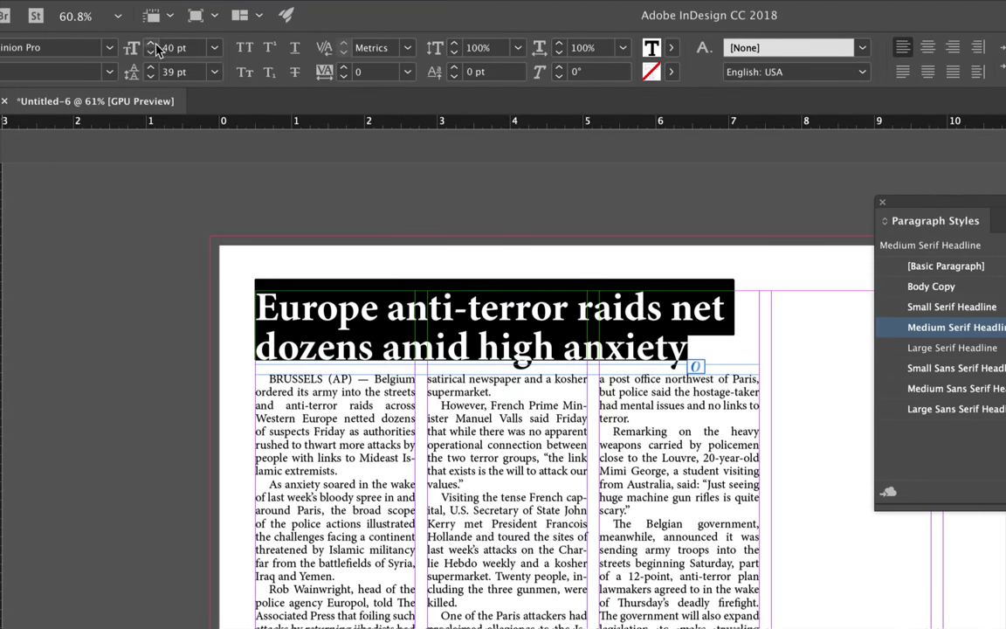
pyautogui.click(146, 40)
pyautogui.click(151, 44)
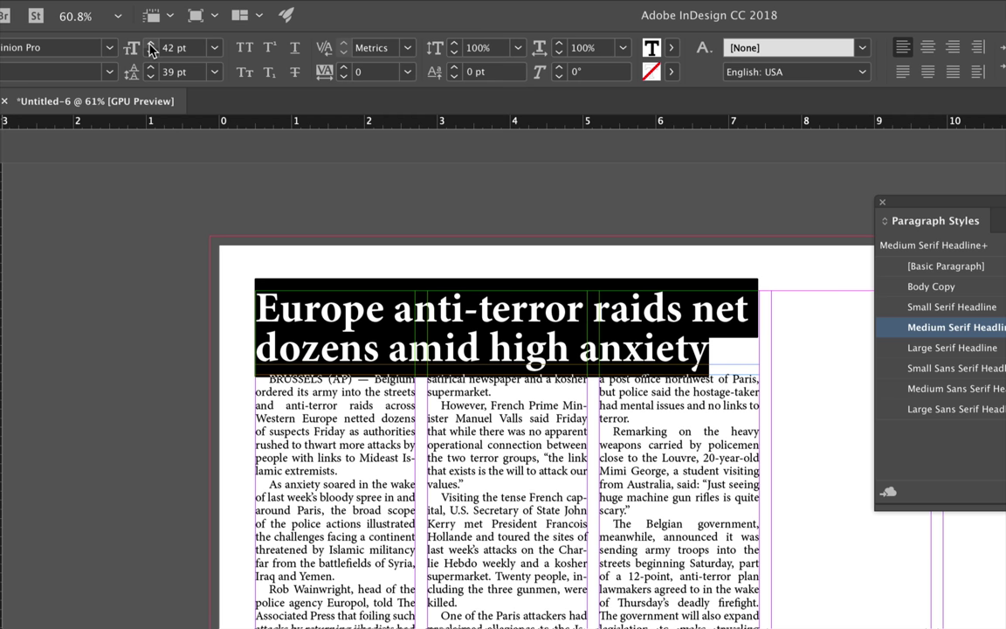
pyautogui.click(150, 44)
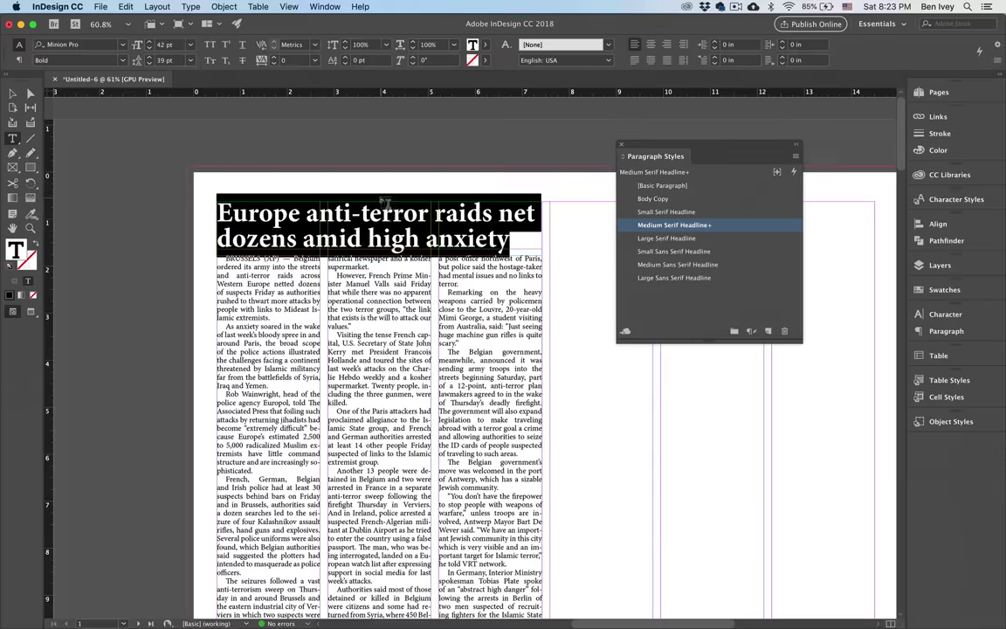
pyautogui.press('Escape')
pyautogui.scroll(-1, 219, 226)
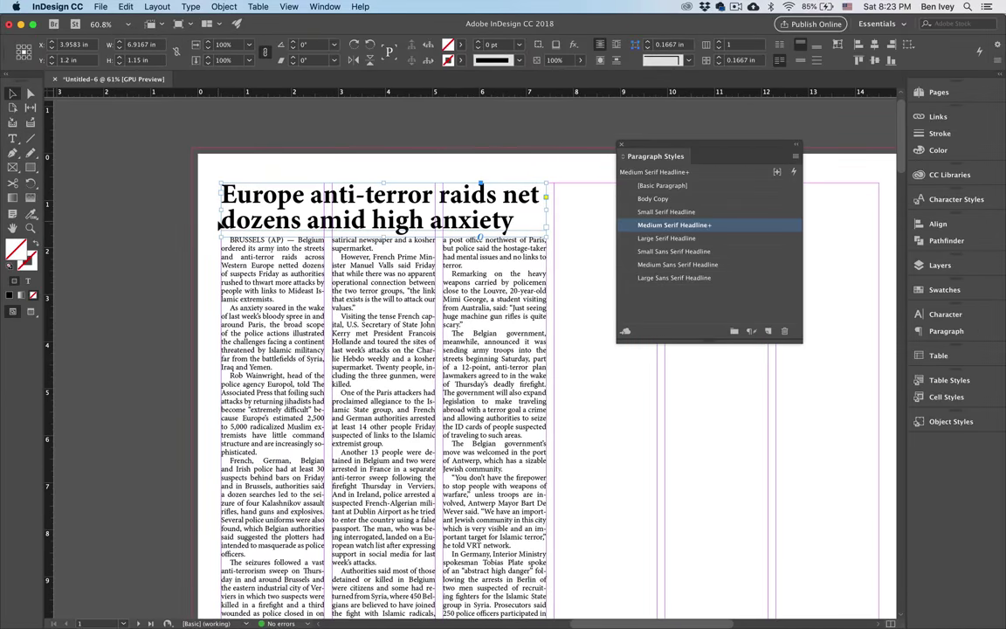
pyautogui.click(201, 234)
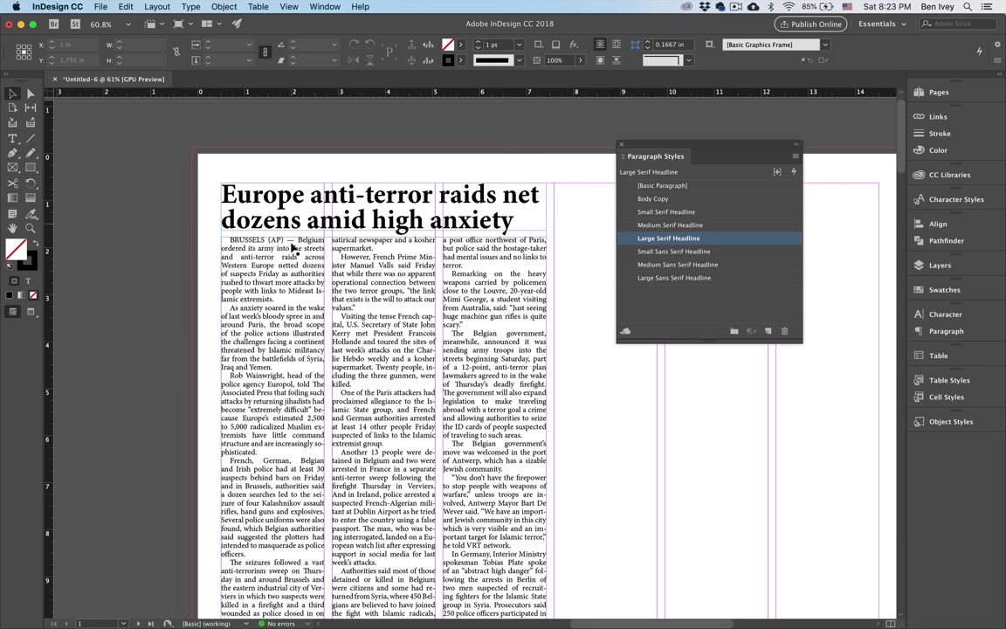
# Move the body copy frame down about 0.18 in to leave more space below the headline.
pyautogui.doubleClick(285, 250)
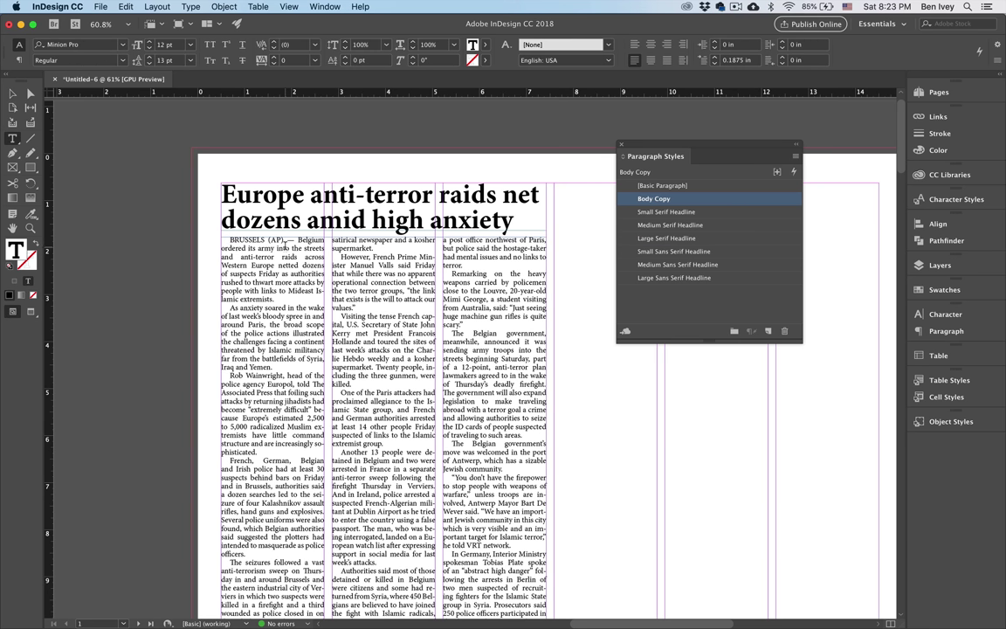
pyautogui.press('Escape')
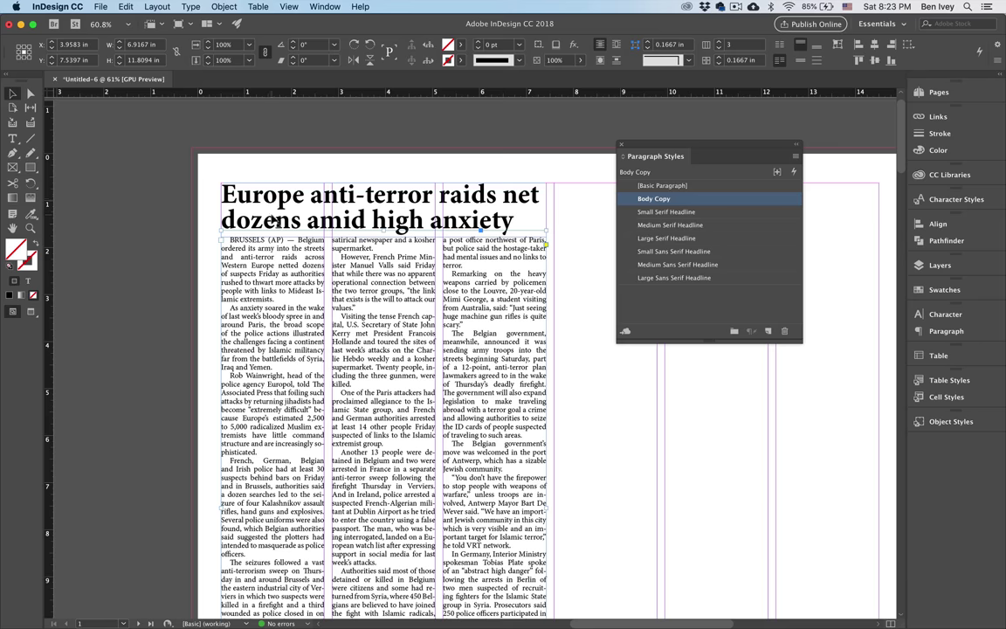
pyautogui.scroll(5, 273, 221)
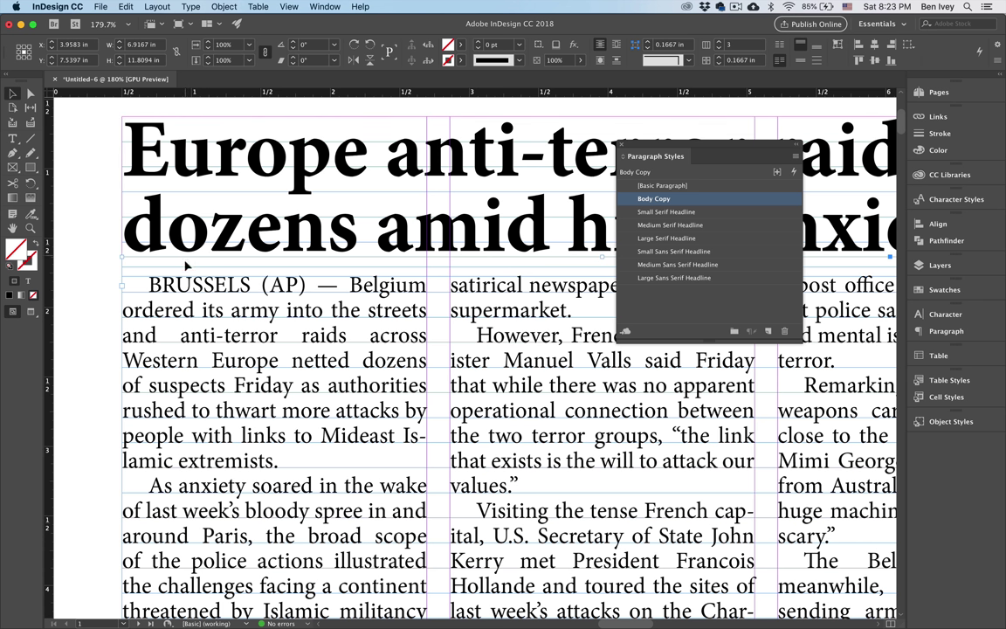
pyautogui.moveTo(204, 290); pyautogui.dragTo(180, 311)
pyautogui.press('super+shift+a')
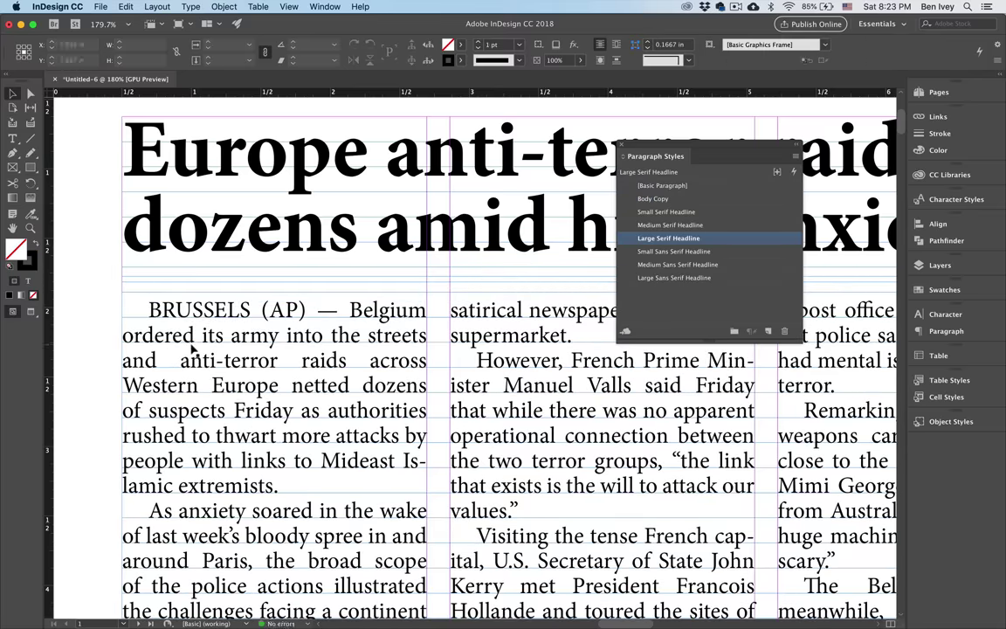
# Preview the headline and body spacing without guides and return to the normal view.
pyautogui.scroll(-5, 193, 349)
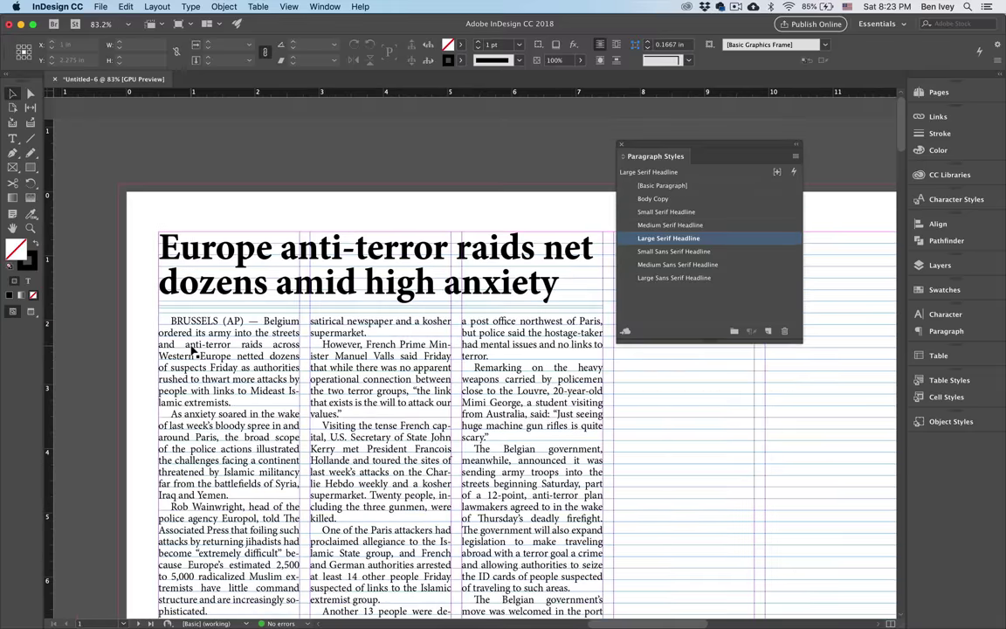
pyautogui.press('w')
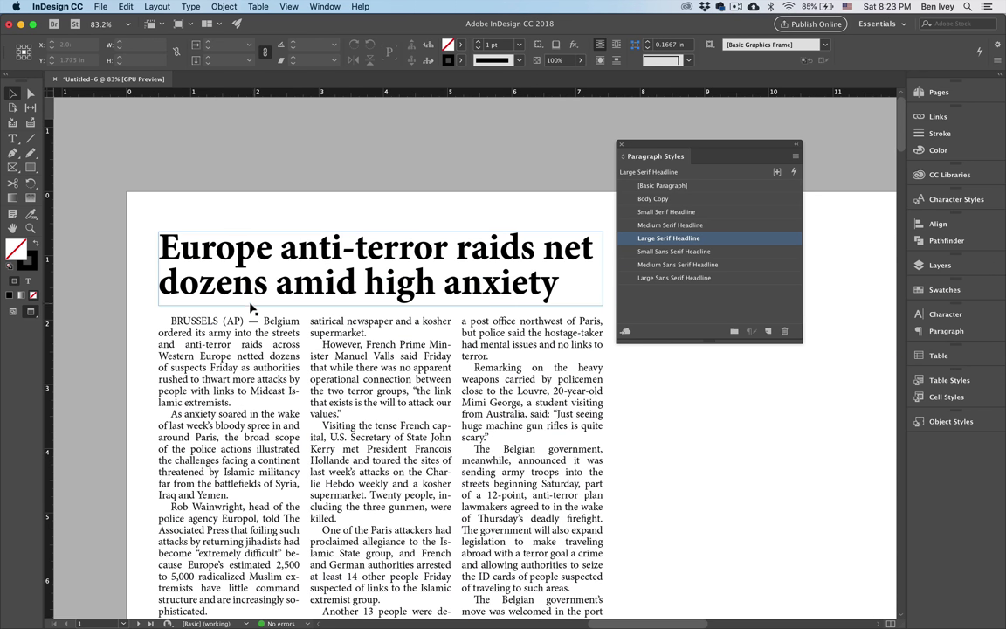
pyautogui.press('w')
# Shorten the body copy frame from its lower edge to about 11.56 in high to even out the three columns.
pyautogui.scroll(-15, 165, 351)
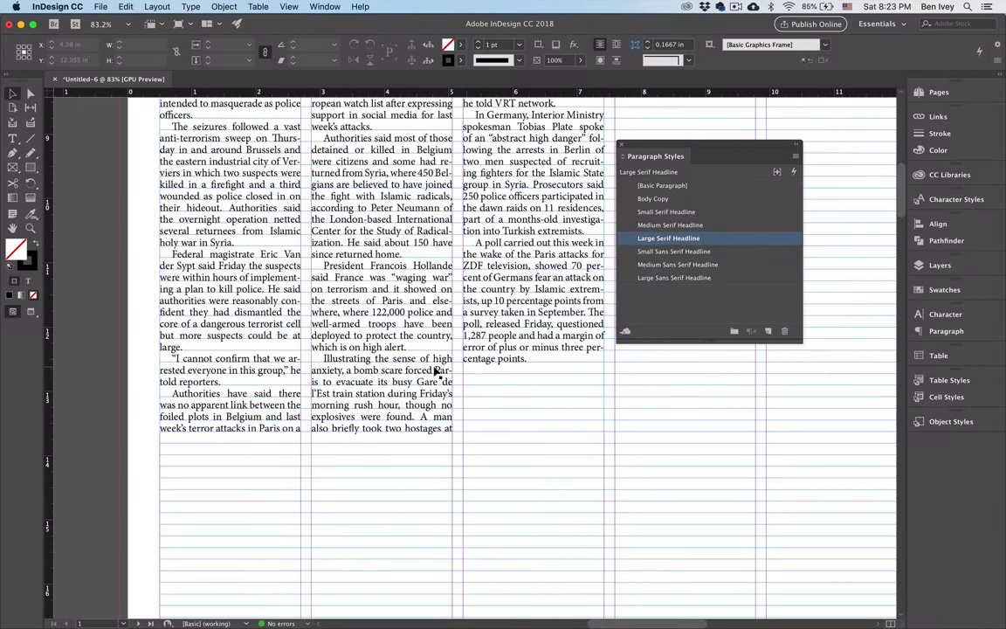
pyautogui.click(477, 326)
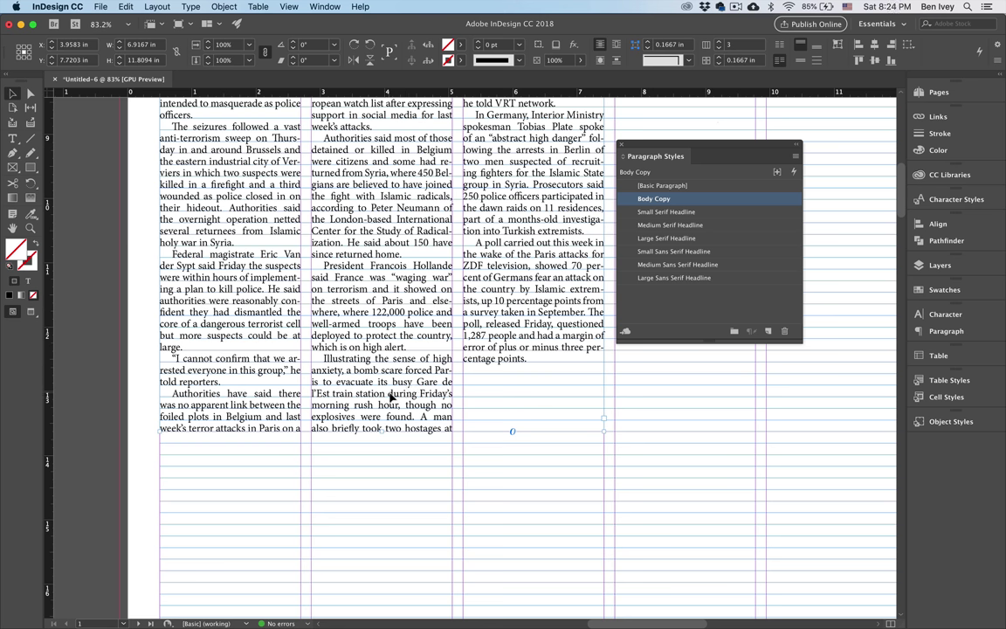
pyautogui.moveTo(381, 429); pyautogui.dragTo(382, 416)
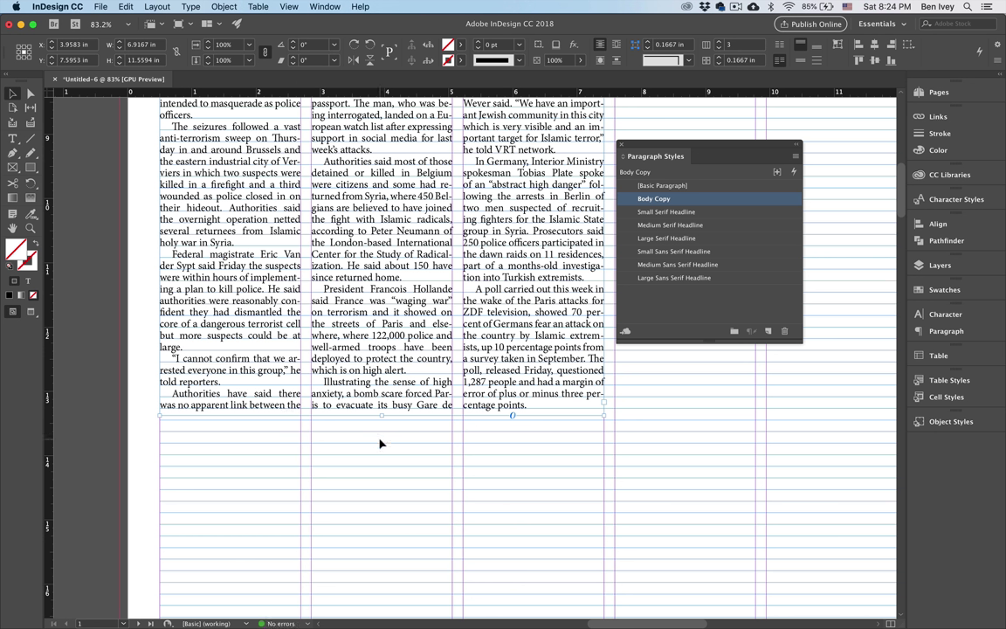
# Preview the page without guides, deselect the story, and examine the finished layout and its body text.
pyautogui.scroll(-5, 366, 267)
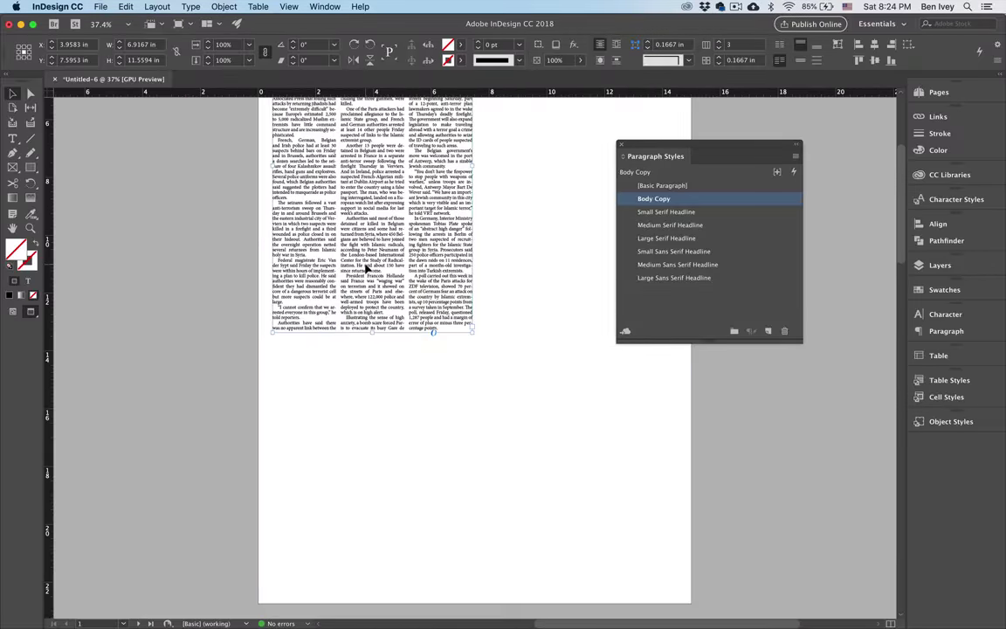
pyautogui.scroll(5, 367, 269)
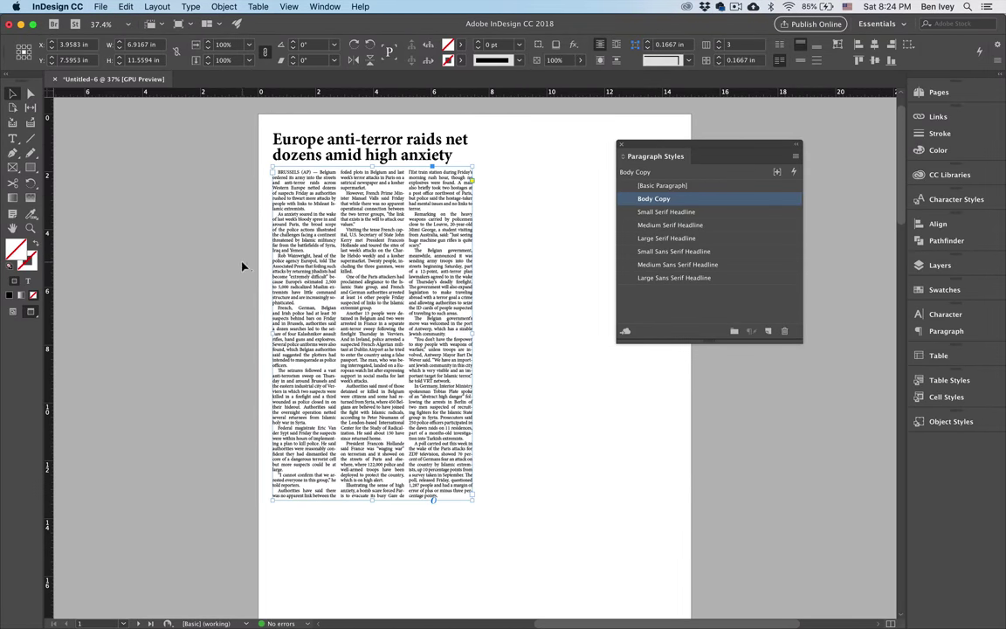
pyautogui.click(242, 266)
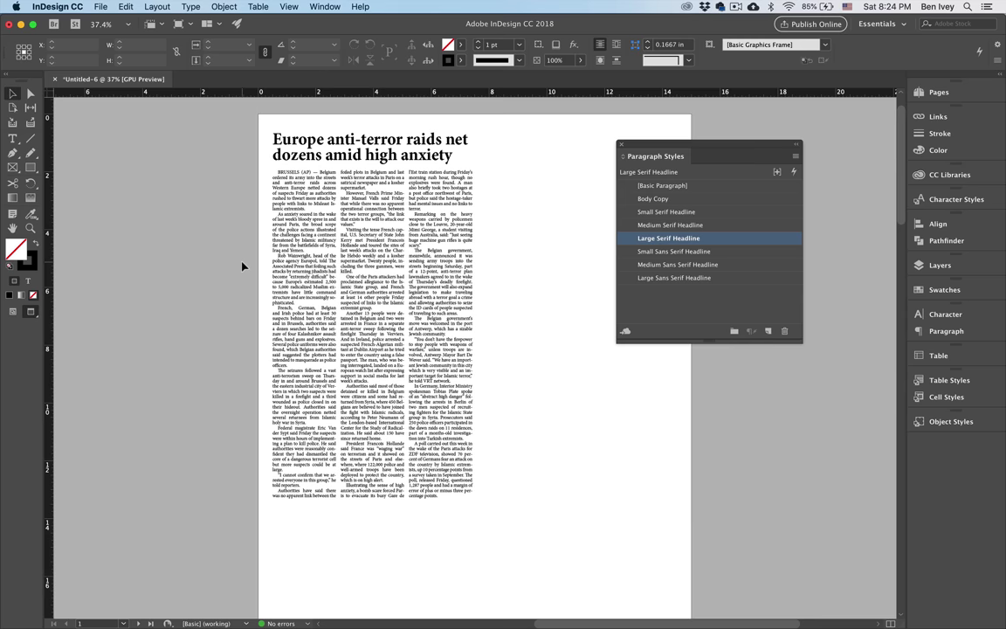
pyautogui.keyDown('alt'); pyautogui.scroll(6, 243, 266); pyautogui.keyUp('alt')
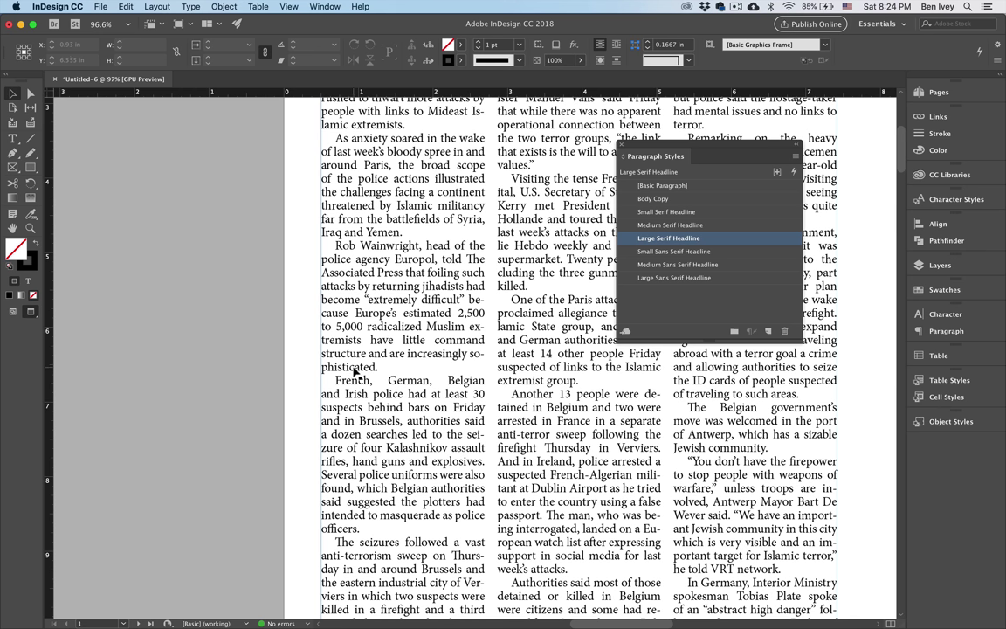
# Set the tracking of the whole first-column paragraph about the Europol head to 20.
pyautogui.click(14, 139)
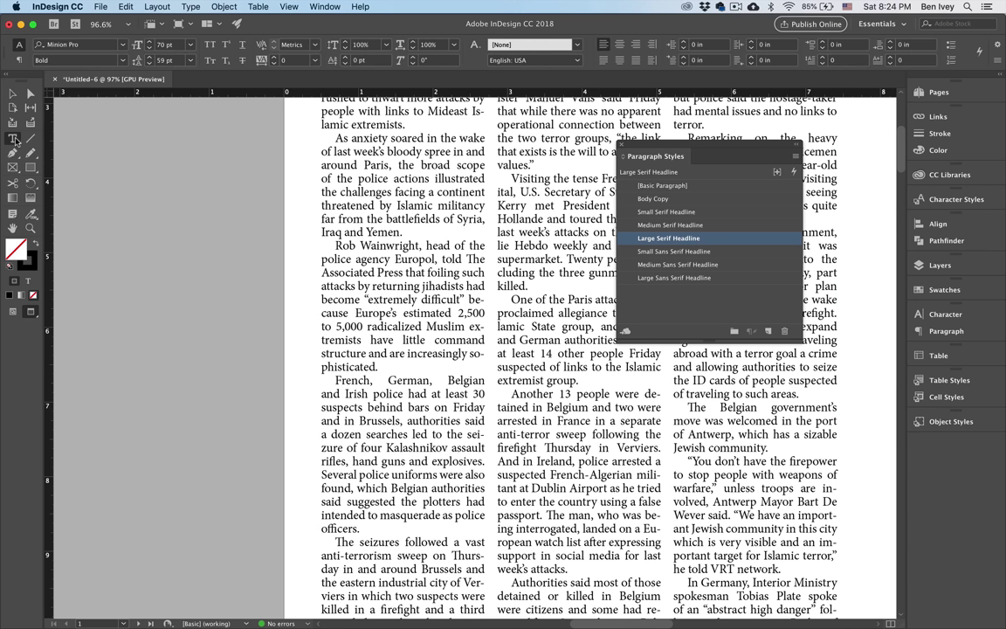
pyautogui.doubleClick(348, 284)
pyautogui.click(347, 284)
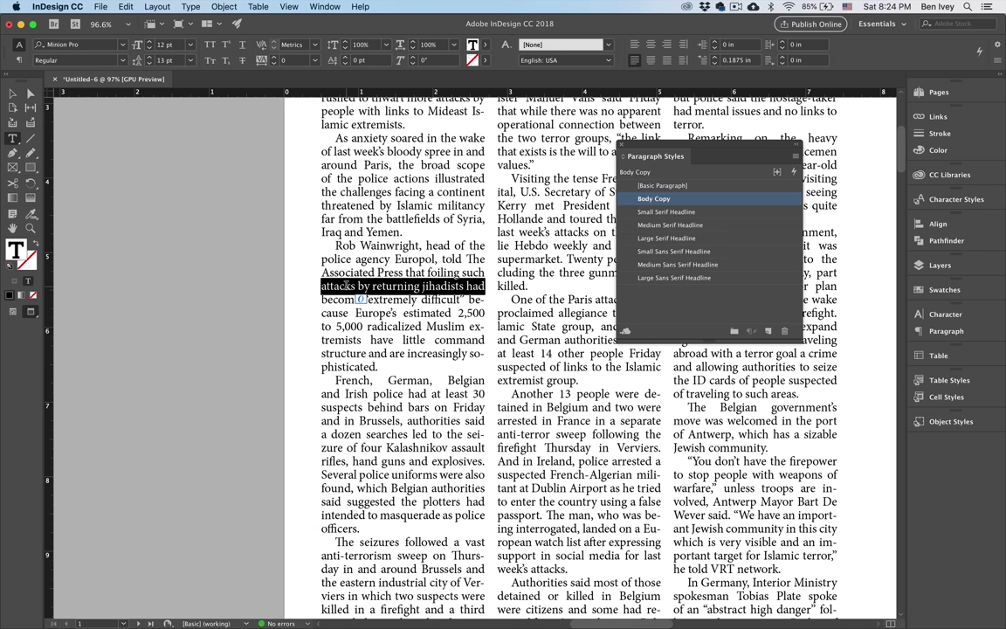
pyautogui.click(347, 279)
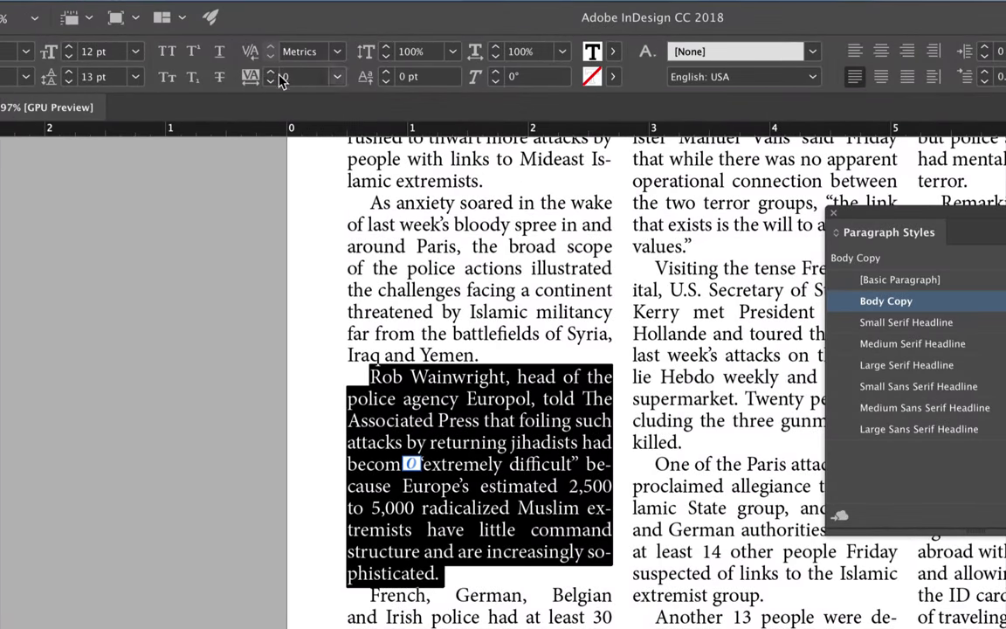
pyautogui.click(272, 81)
pyautogui.click(272, 74)
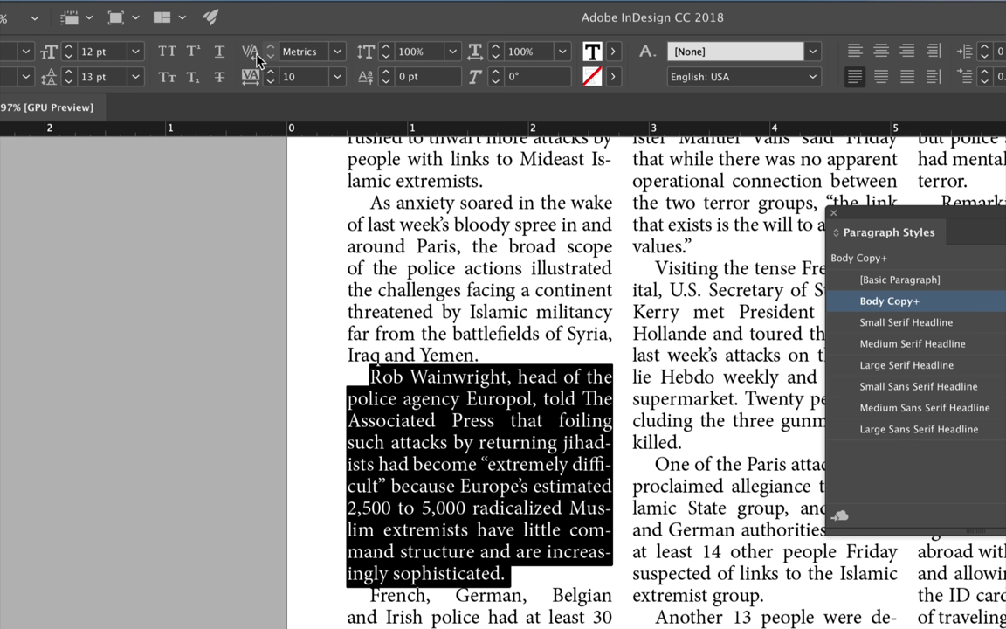
pyautogui.click(272, 74)
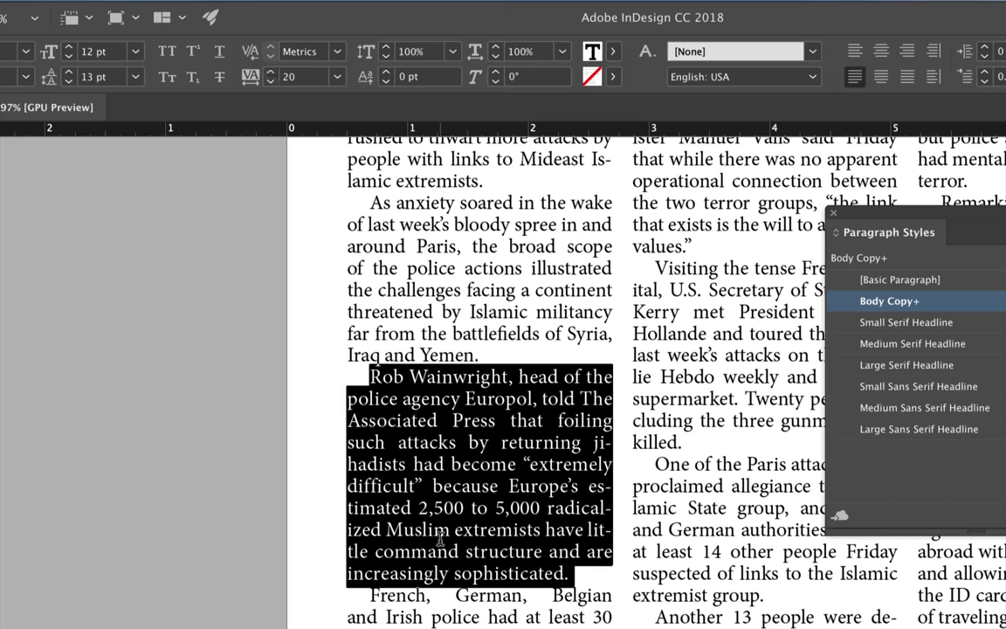
# Select the first-column paragraph beginning "French, German, Belgian" and set its tracking to 20.
pyautogui.scroll(-10, 490, 476)
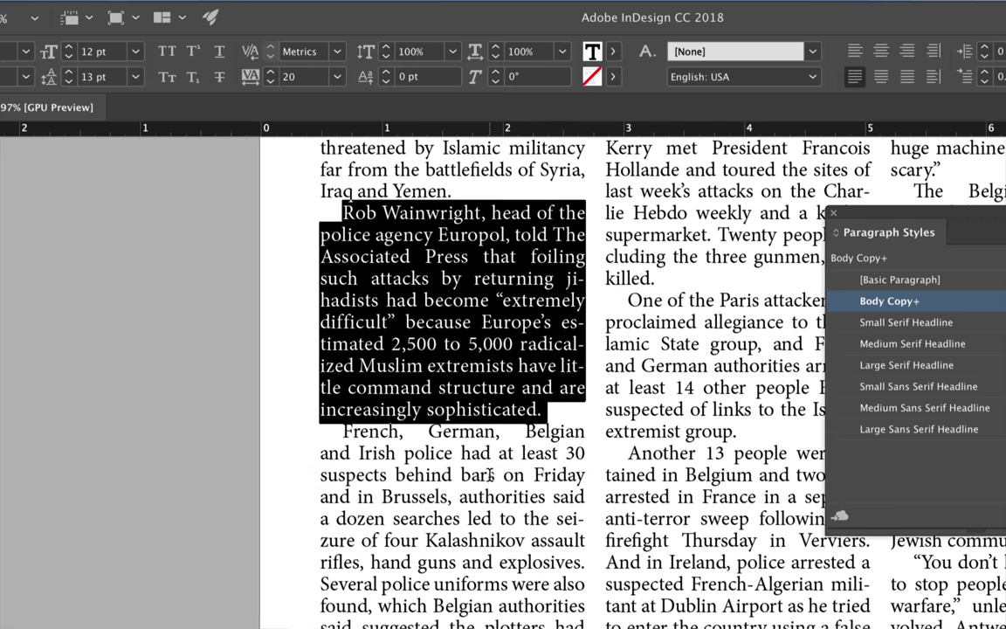
pyautogui.scroll(7, 491, 476)
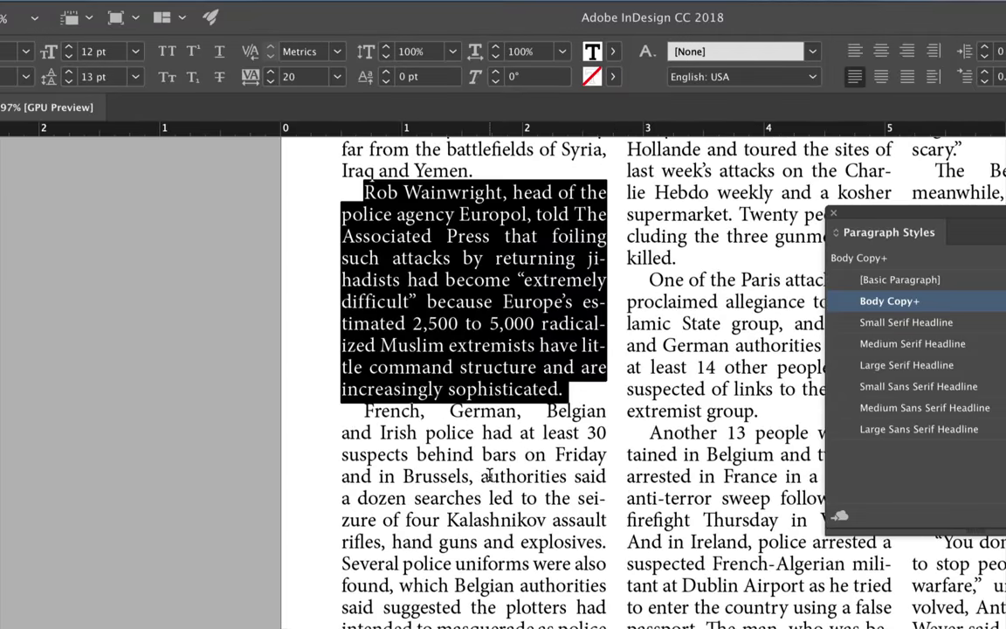
pyautogui.scroll(-2, 492, 474)
pyautogui.click(450, 447)
pyautogui.doubleClick(450, 447)
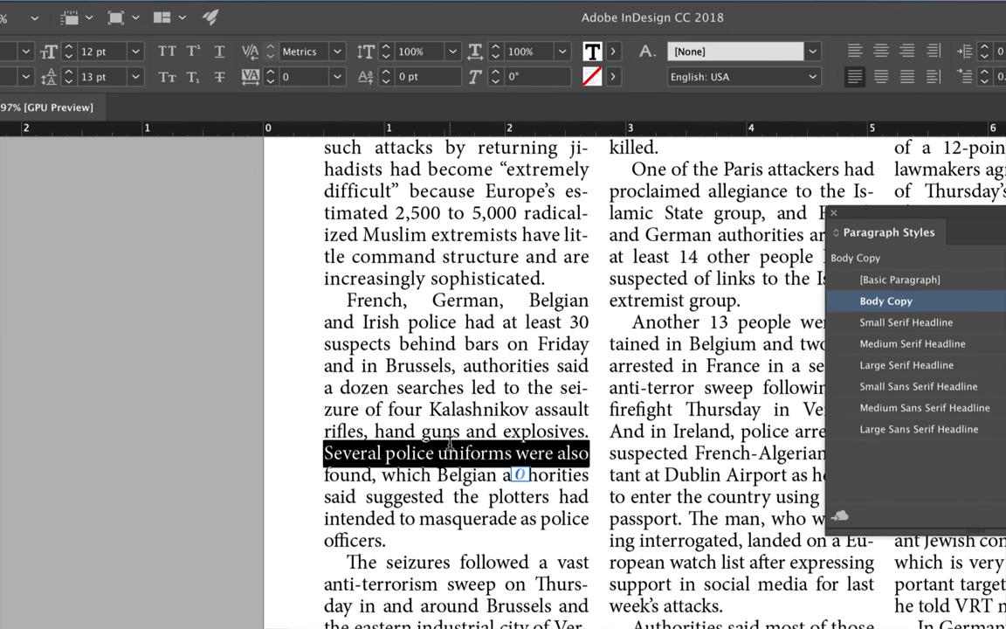
pyautogui.click(450, 448)
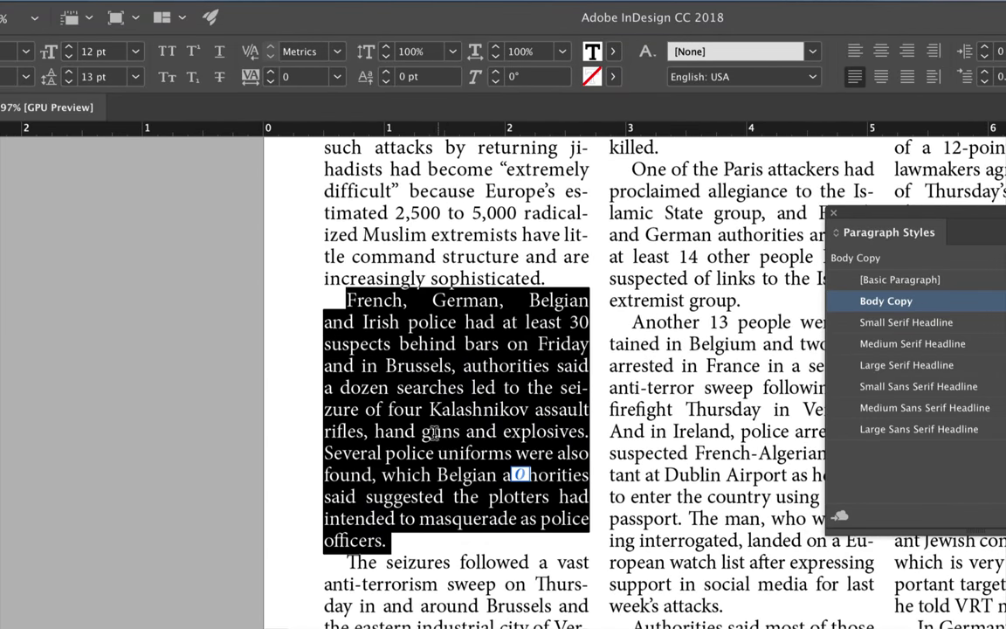
pyautogui.click(271, 73)
pyautogui.click(271, 73)
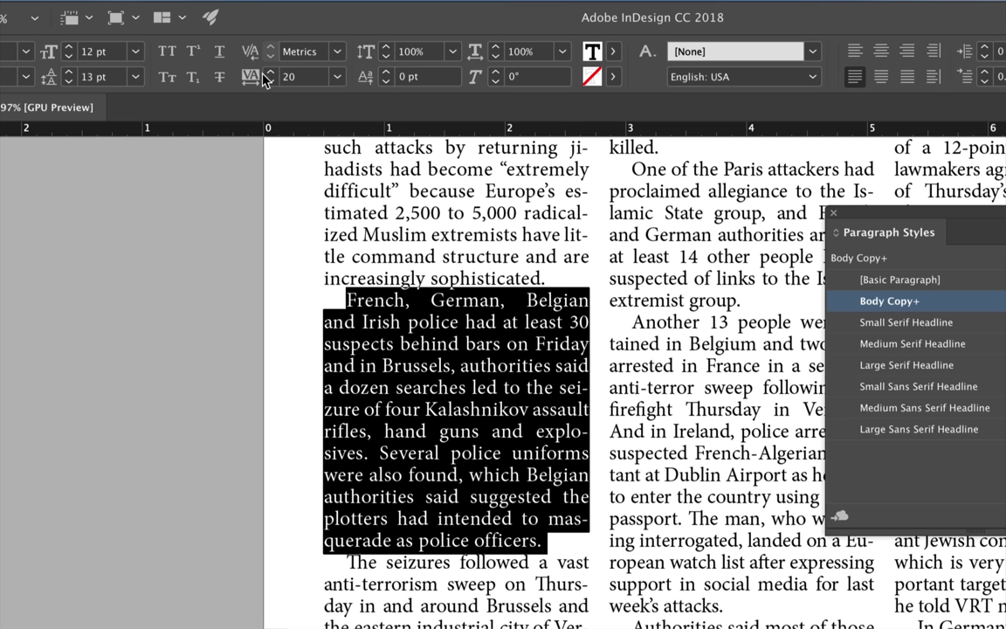
# Try tightening the tracking of the "French, German, Belgian" paragraph to -20.
pyautogui.click(270, 83)
pyautogui.click(270, 83)
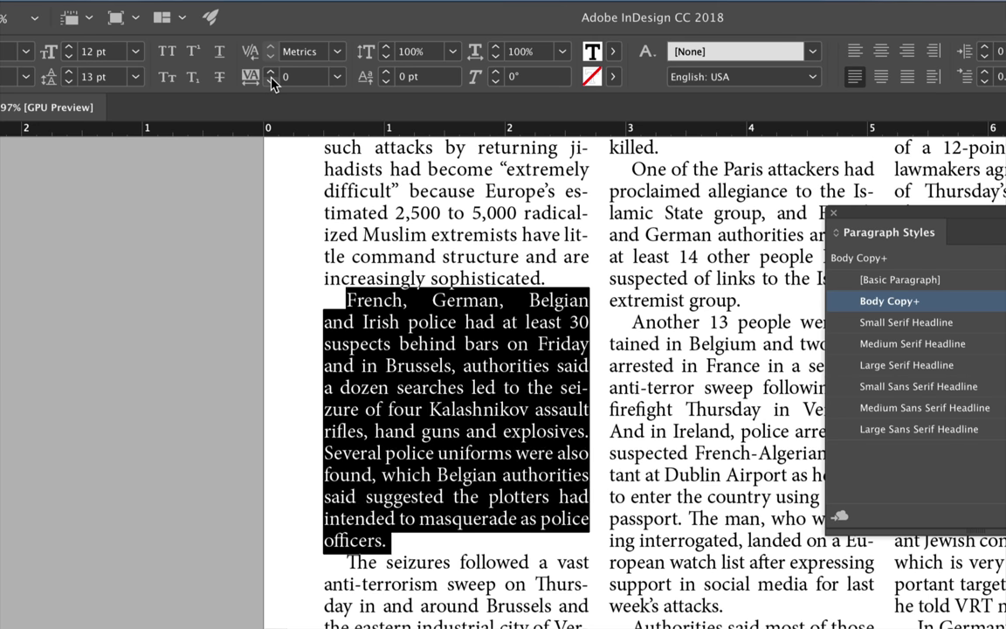
pyautogui.click(271, 83)
pyautogui.click(271, 83)
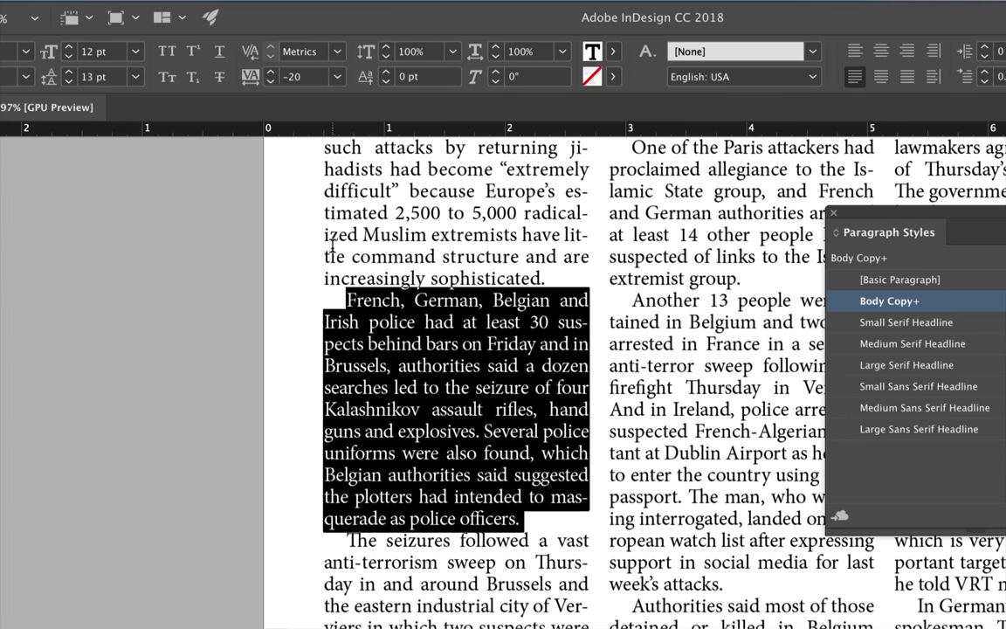
# Check the column endings and set the tracking of the "French, German, Belgian" paragraph to 10.
pyautogui.hotkey('ctrl', '-')
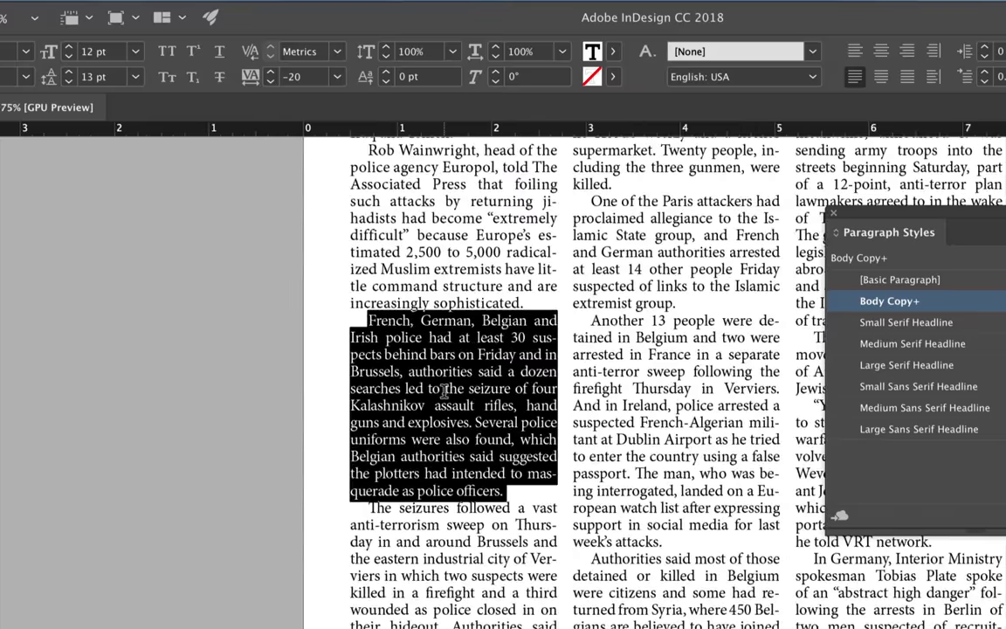
pyautogui.hotkey('ctrl', '-')
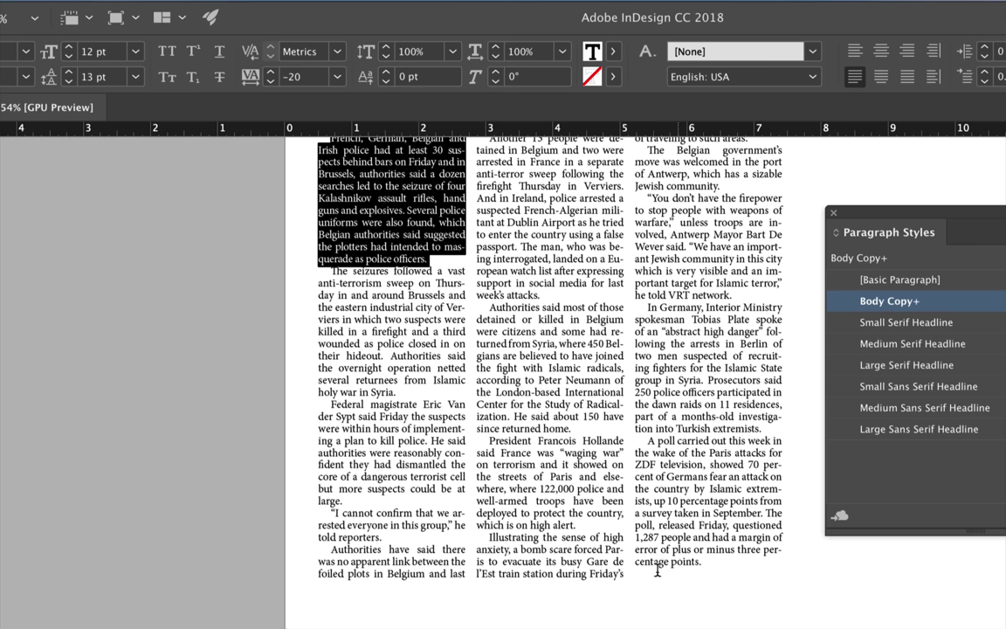
pyautogui.hotkey('alt', 'Right')
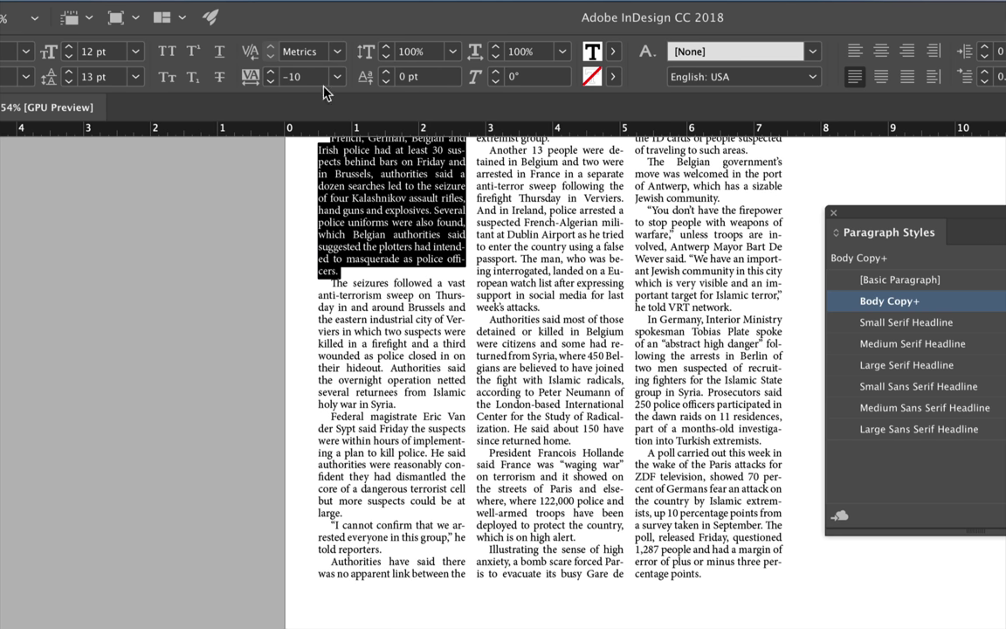
pyautogui.click(272, 73)
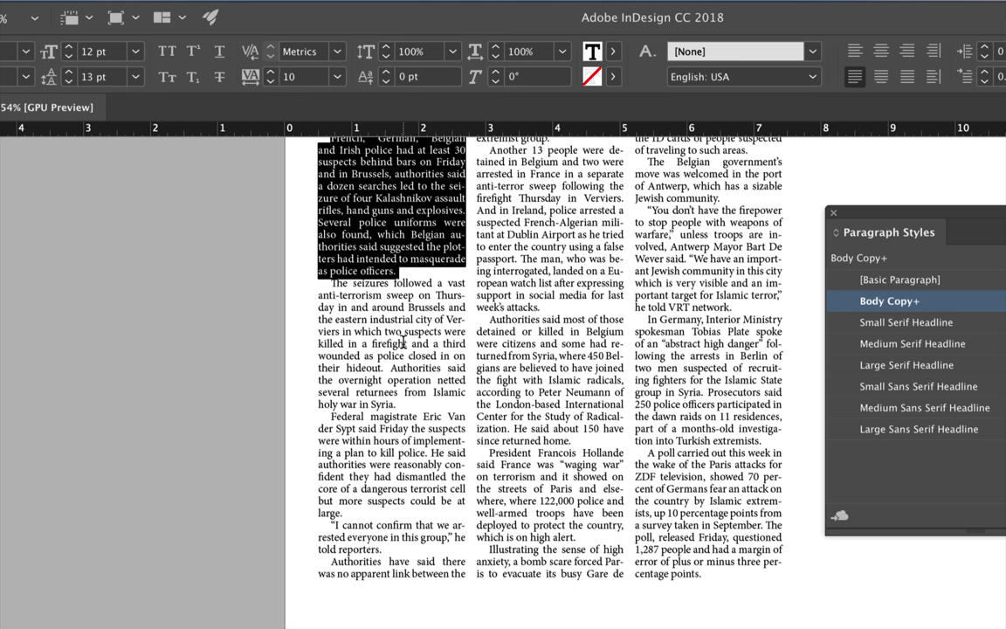
# Set the tracking of the first-column paragraph beginning "Federal magistrate" to 20 and deselect it.
pyautogui.tripleClick(397, 489)
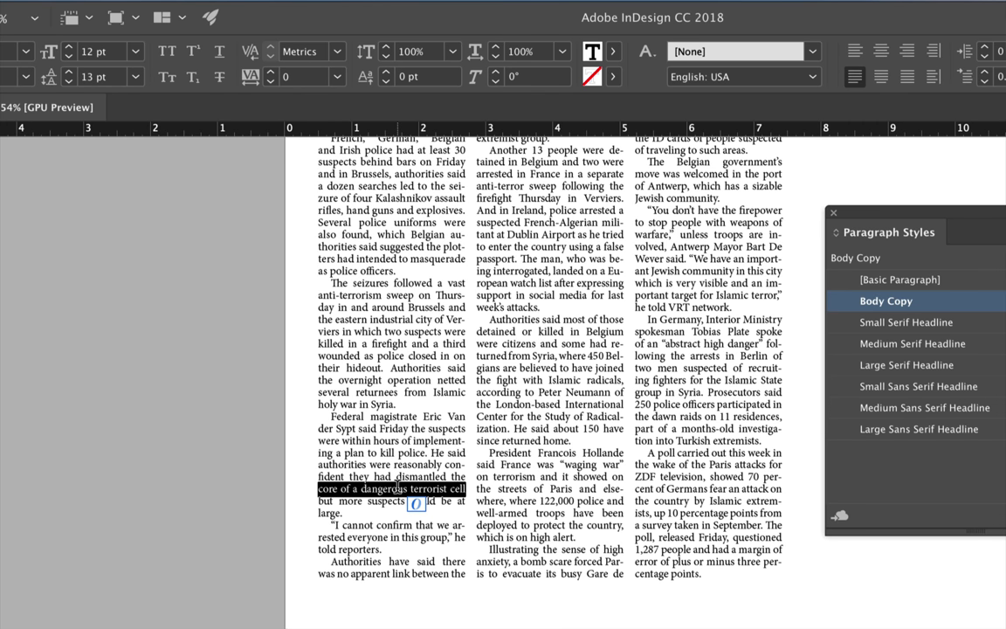
pyautogui.tripleClick(347, 410)
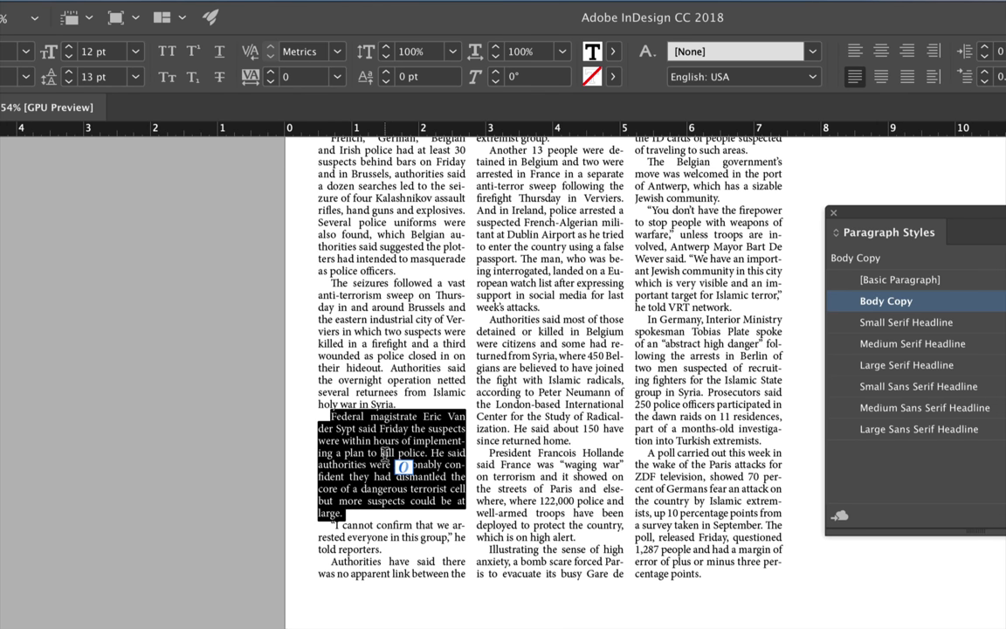
pyautogui.click(272, 73)
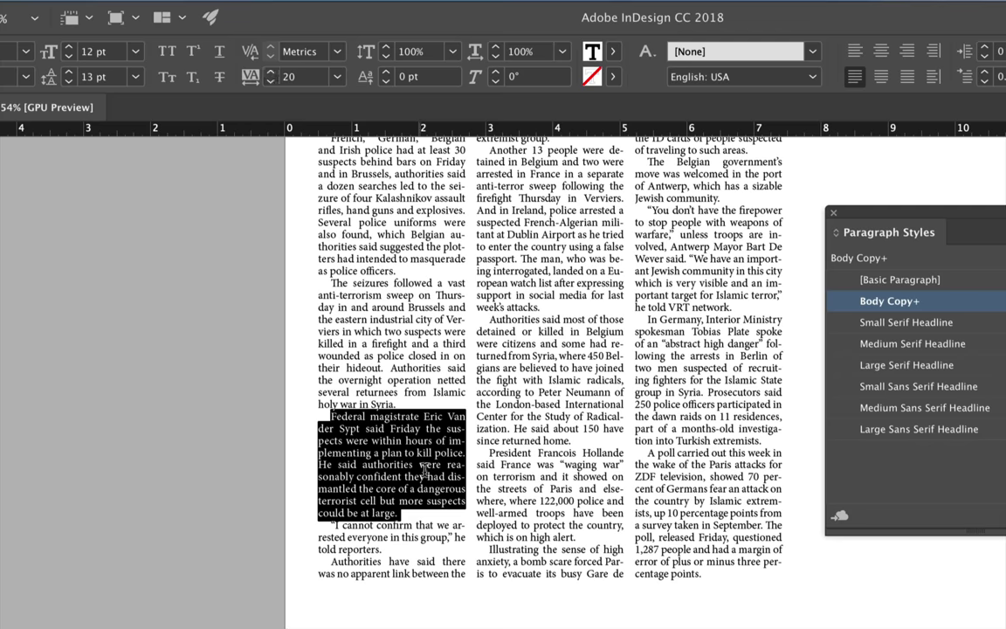
pyautogui.click(373, 514)
# Set the tracking of the paragraph running into the head of the second column, about the foiled plots in Belgium, to 10.
pyautogui.scroll(8, 528, 430)
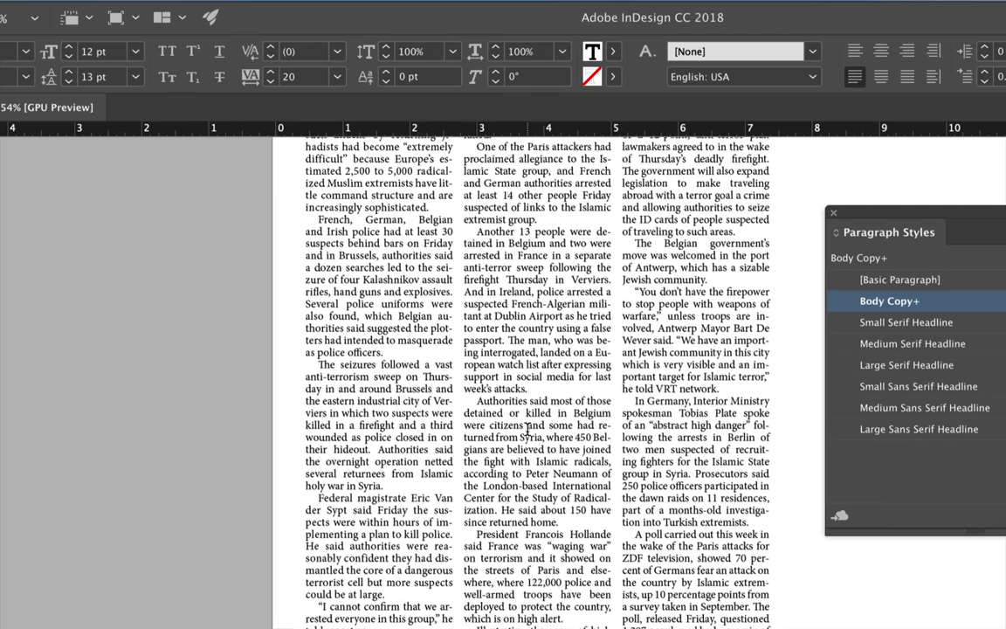
pyautogui.scroll(3, 527, 430)
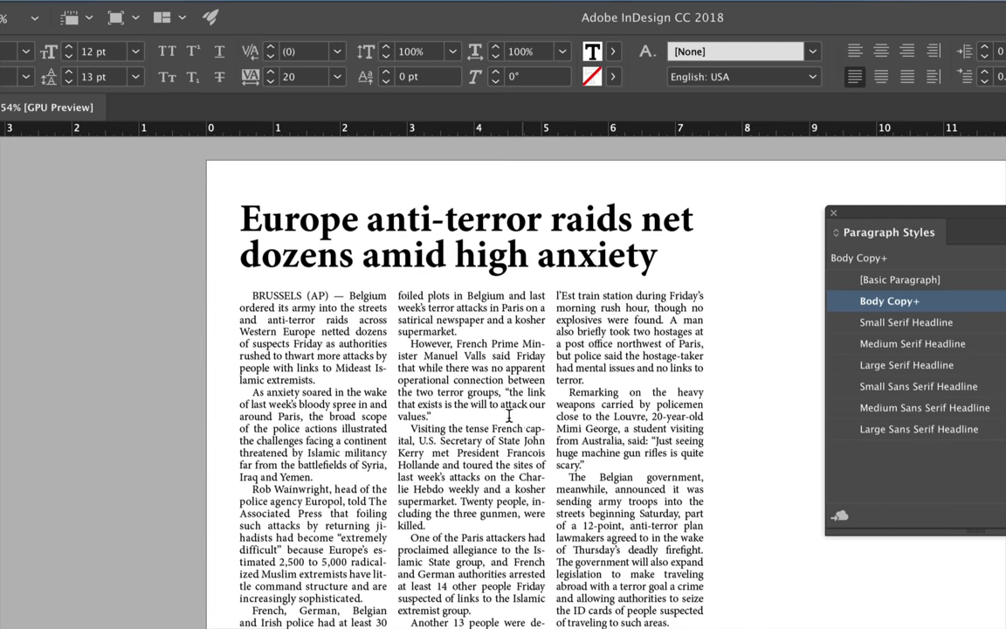
pyautogui.tripleClick(437, 307)
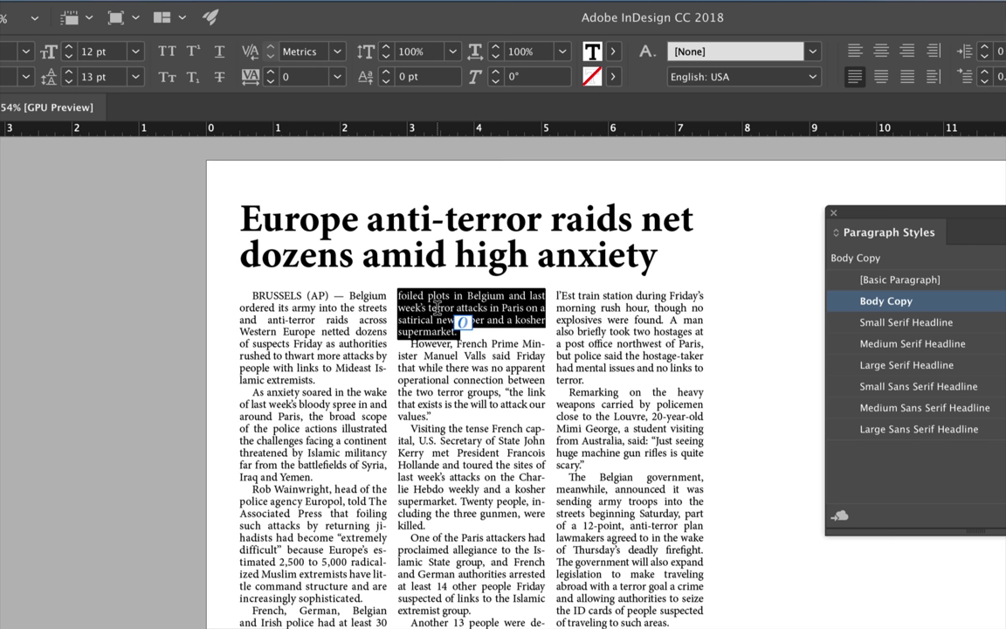
pyautogui.click(270, 72)
# Set the tracking of the second-column paragraph beginning "However, French Prime Minister" to 20 after trying -10.
pyautogui.click(432, 385)
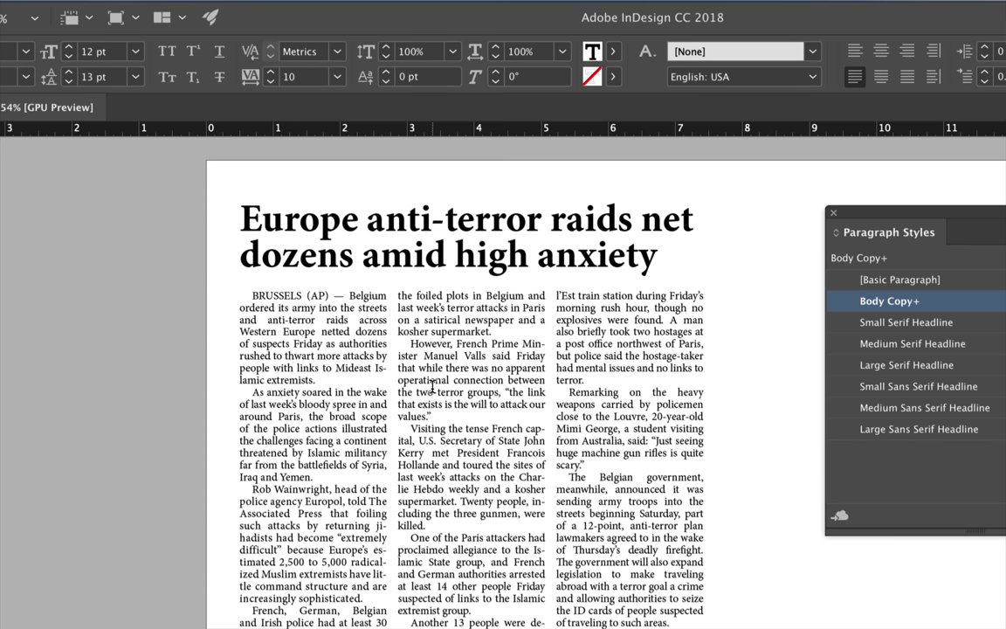
pyautogui.tripleClick(432, 386)
pyautogui.click(271, 81)
pyautogui.click(271, 81)
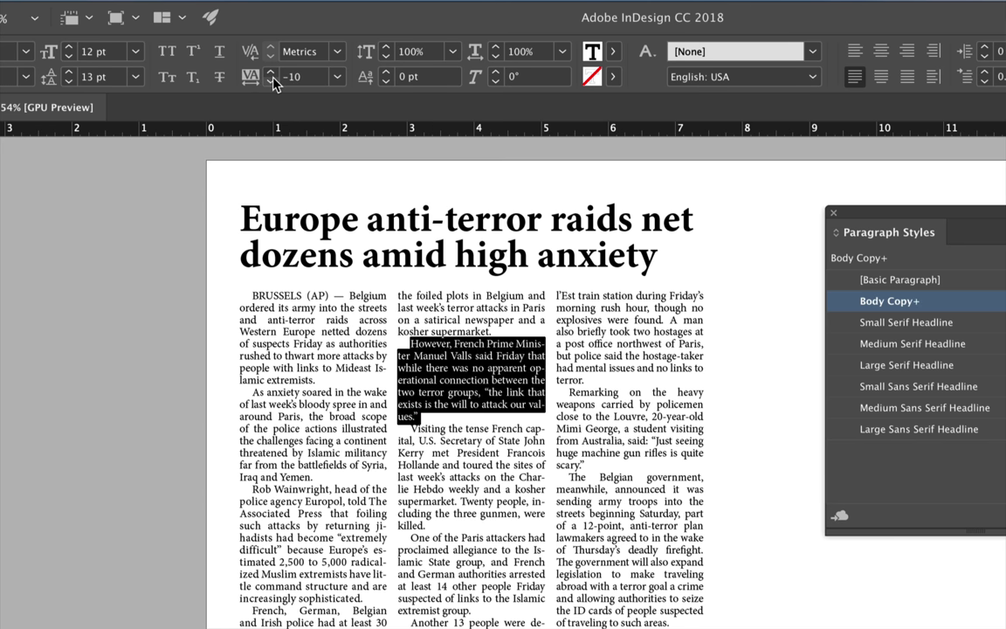
pyautogui.click(270, 72)
pyautogui.click(270, 72)
pyautogui.click(270, 73)
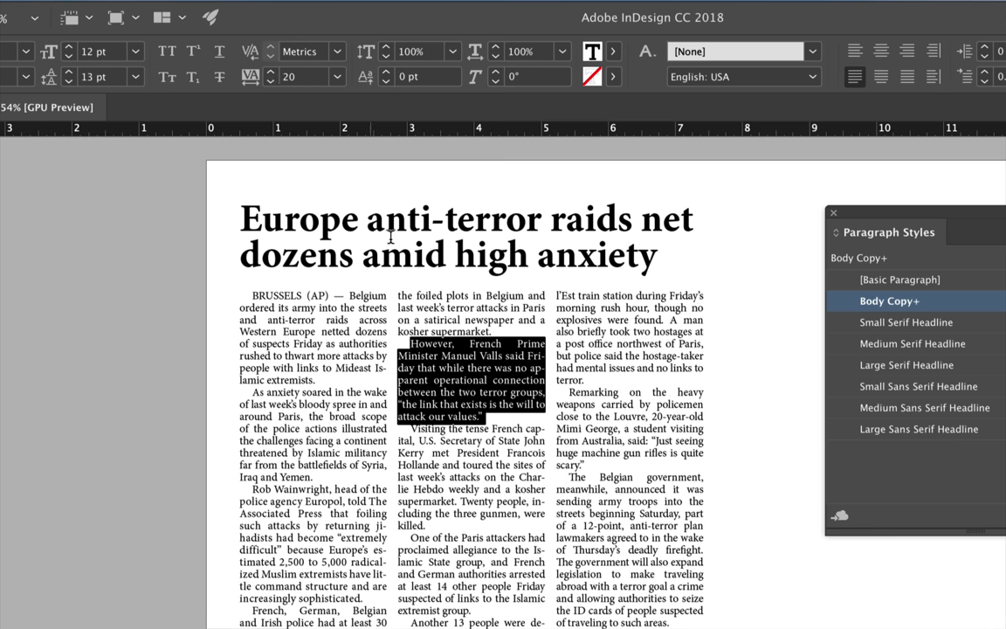
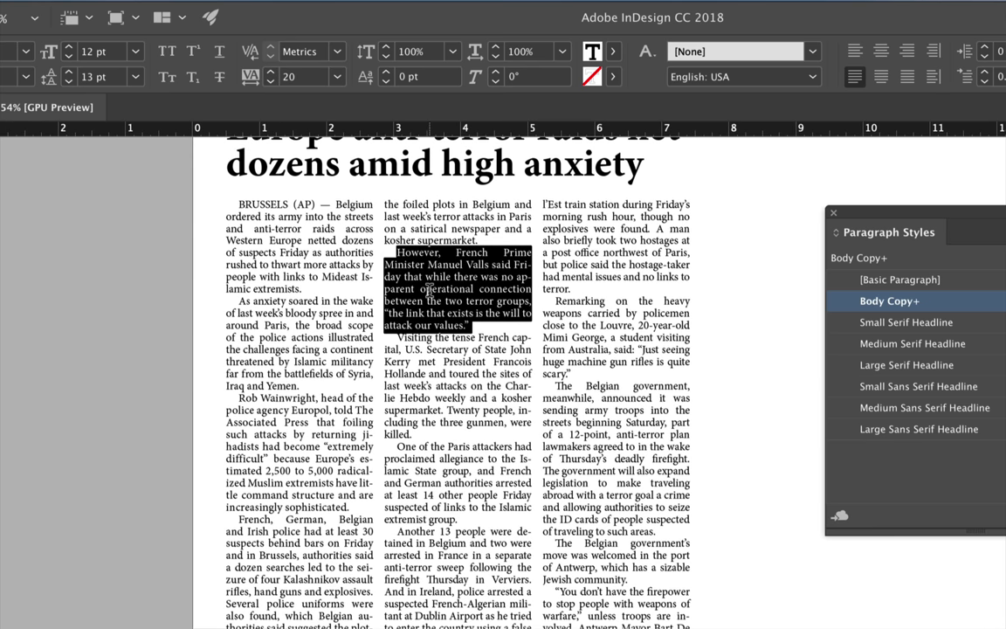
# Set the tracking of the second-column paragraph beginning "Visiting the tense French capital" to 20.
pyautogui.moveTo(442, 361); pyautogui.dragTo(435, 373)
pyautogui.click(435, 367)
pyautogui.tripleClick(435, 367)
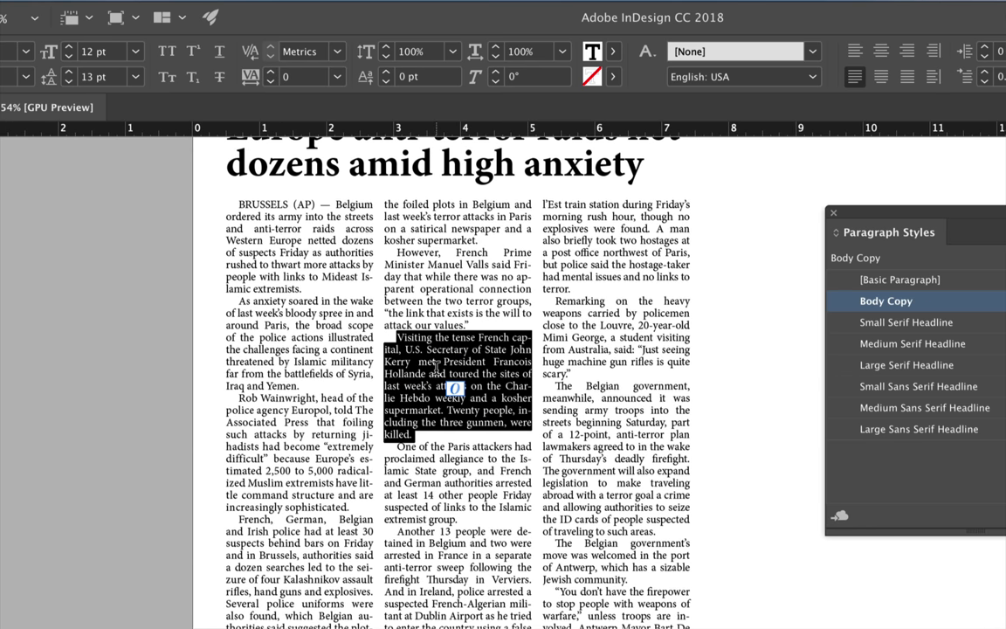
pyautogui.click(270, 73)
pyautogui.click(270, 74)
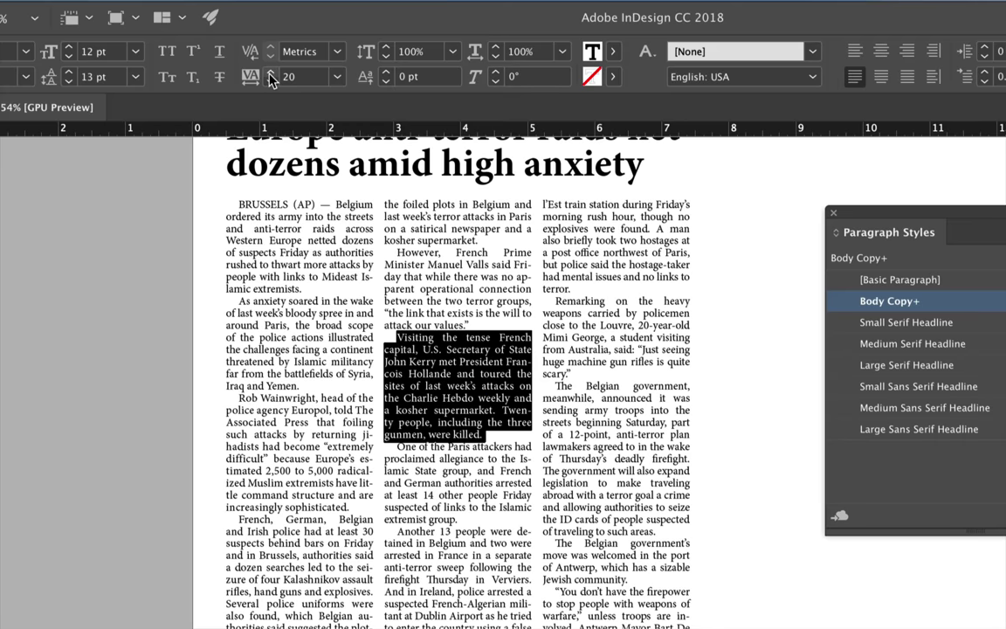
# Set the tracking of the paragraph running into the head of the third column, about the train station bomb scare, to 20.
pyautogui.scroll(-5, 470, 418)
pyautogui.scroll(3, 470, 418)
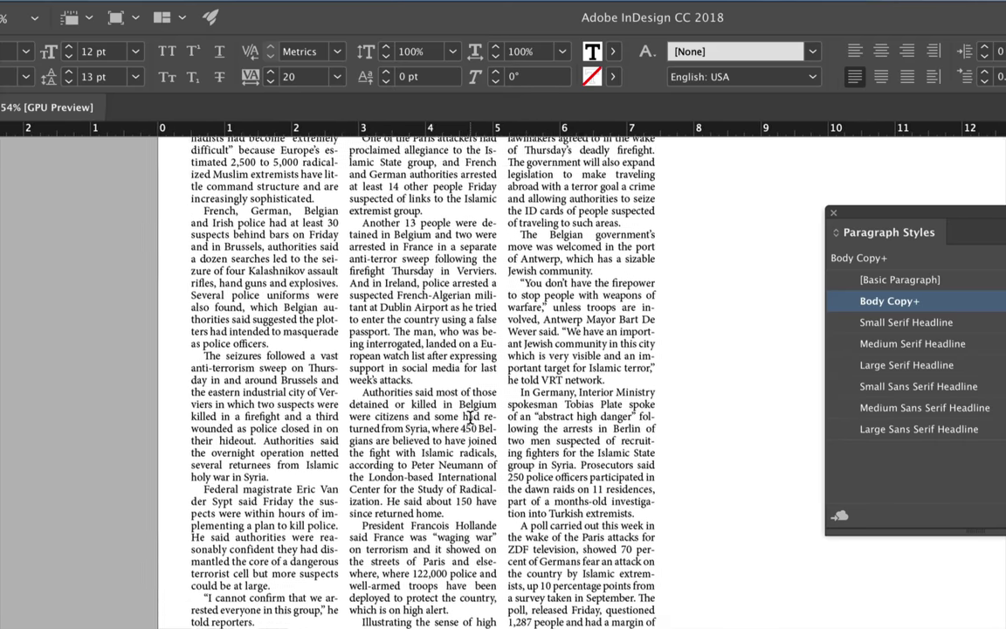
pyautogui.hscroll(1, 470, 418)
pyautogui.scroll(3, 472, 417)
pyautogui.hscroll(1, 472, 417)
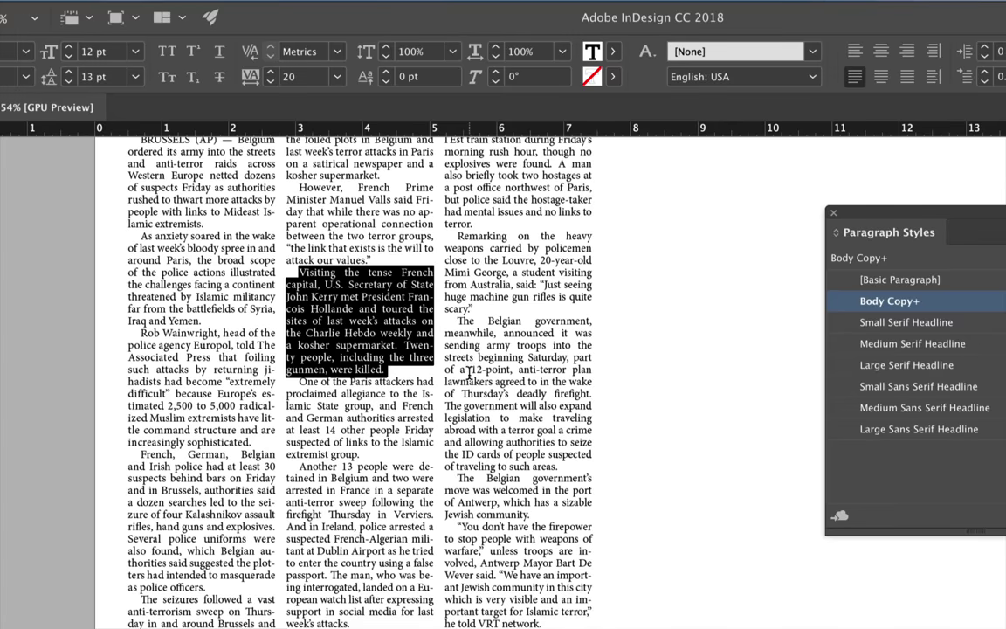
pyautogui.tripleClick(464, 289)
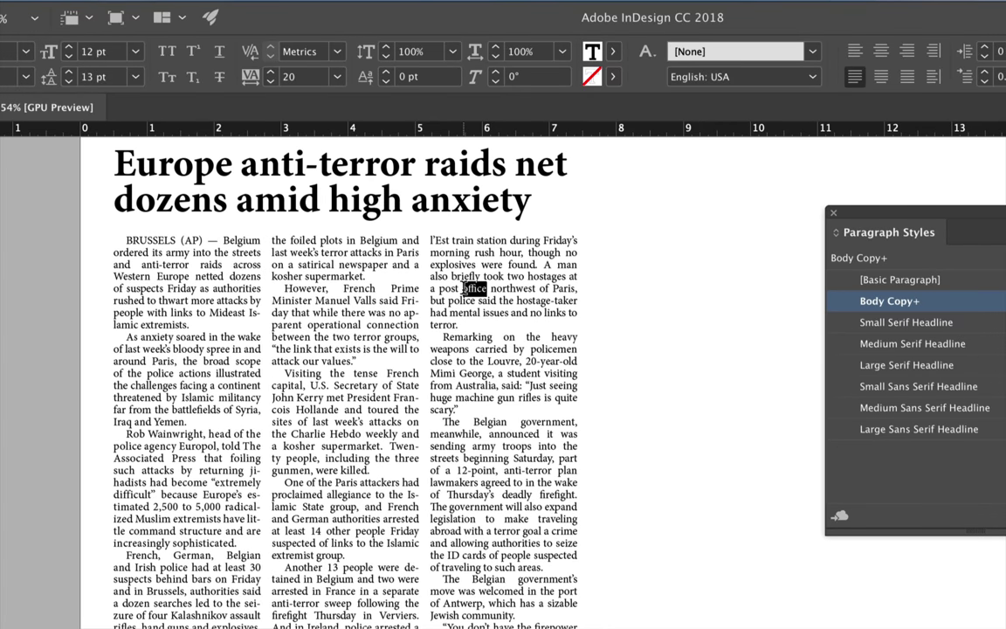
pyautogui.click(271, 74)
pyautogui.click(271, 73)
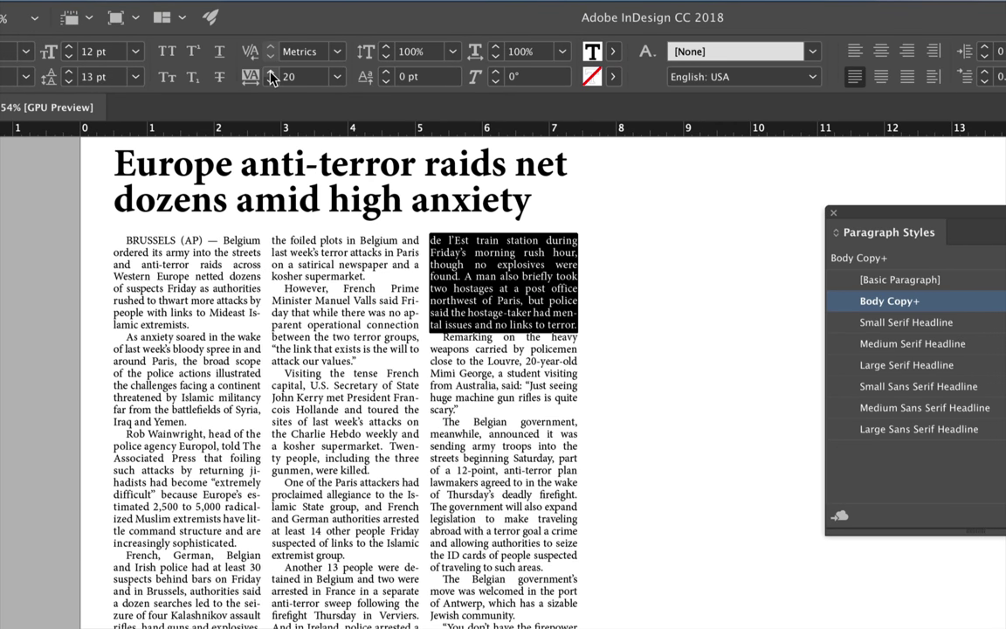
# Set the tracking of the third-column paragraph beginning "Remarking on the heavy weapons" to 20 and check the column endings.
pyautogui.click(529, 399)
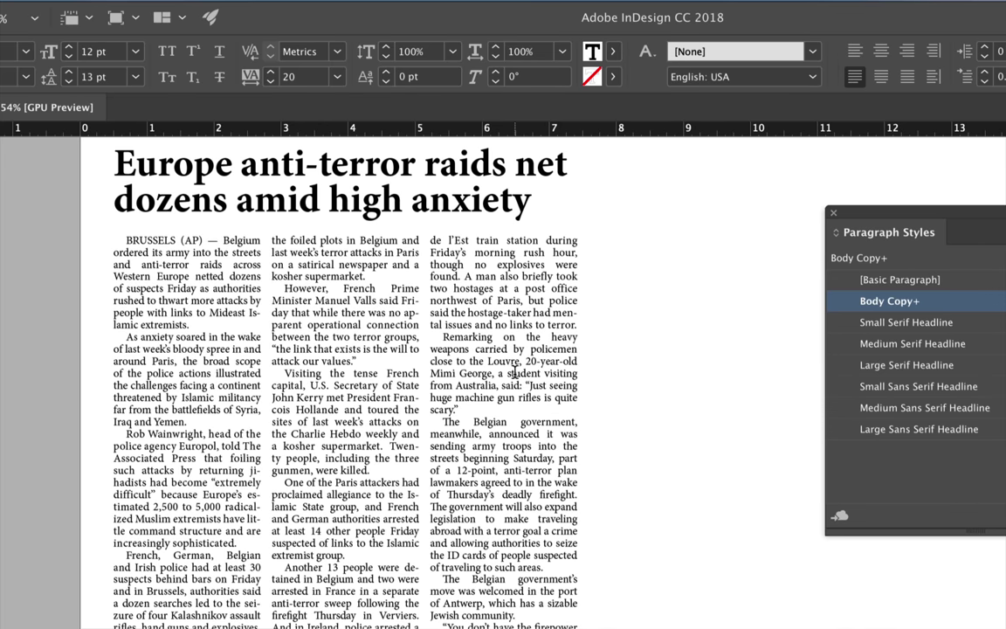
pyautogui.tripleClick(528, 399)
pyautogui.click(274, 76)
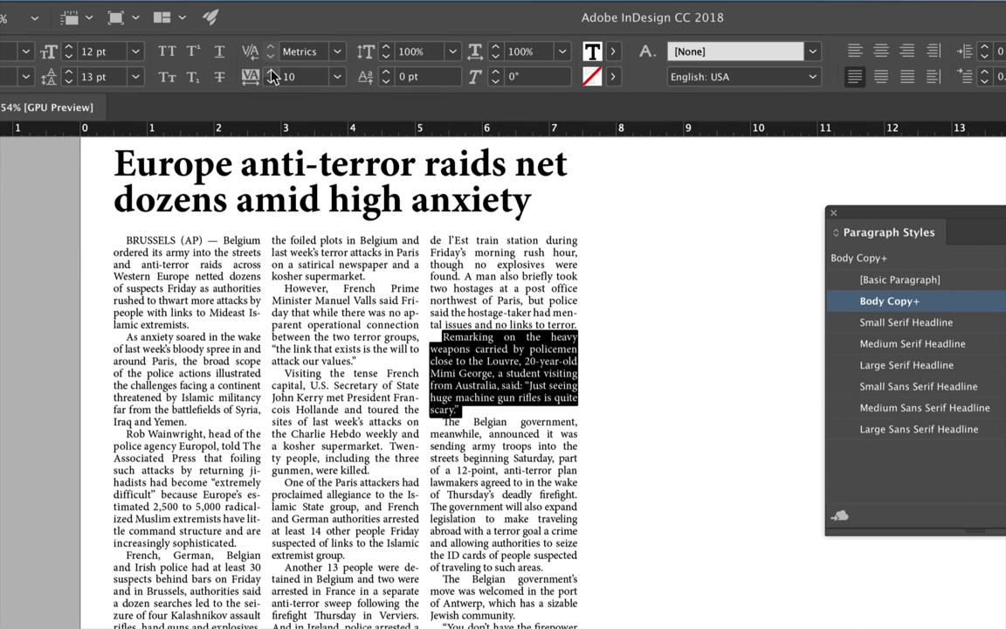
pyautogui.click(273, 76)
pyautogui.scroll(-3, 576, 408)
pyautogui.scroll(-10, 576, 408)
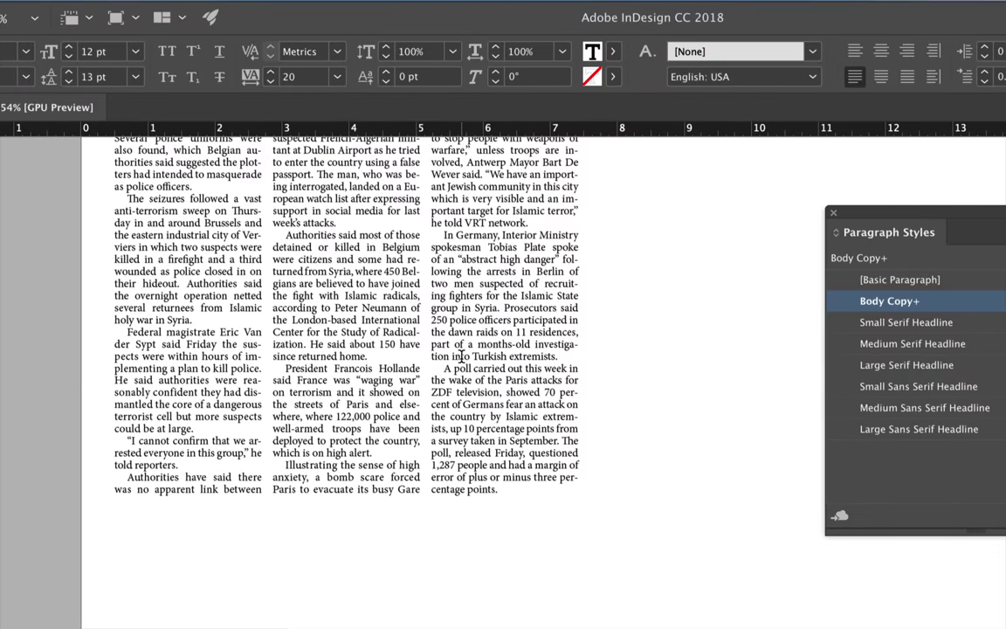
# Deselect the body text, review the anti-terror raids layout on page 1, and go to the blank page 2 spread with guides showing.
pyautogui.scroll(-5, 520, 367)
pyautogui.scroll(1, 461, 360)
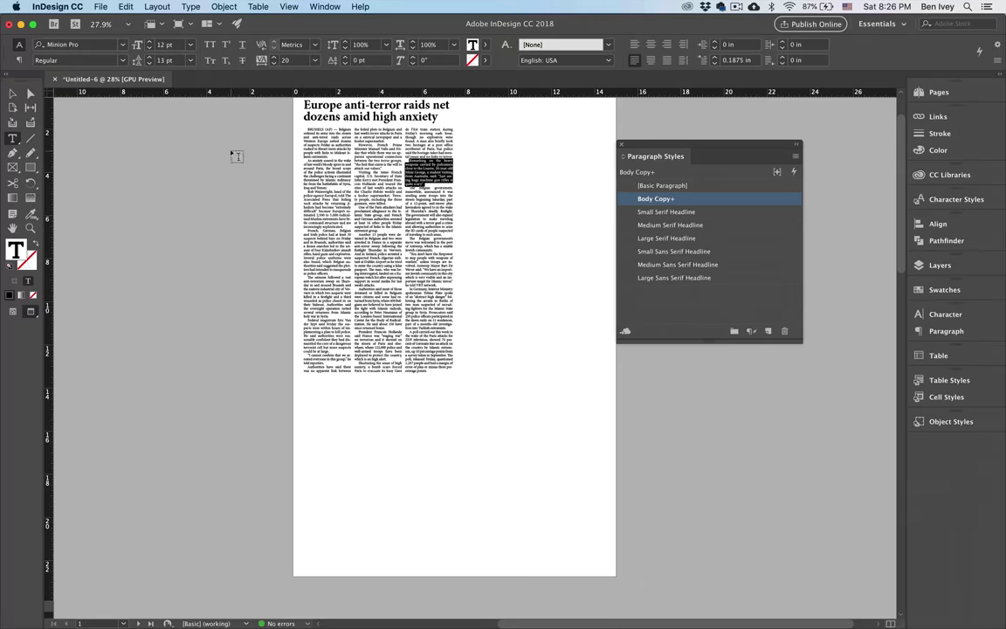
pyautogui.click(13, 93)
pyautogui.click(220, 202)
pyautogui.scroll(2, 220, 200)
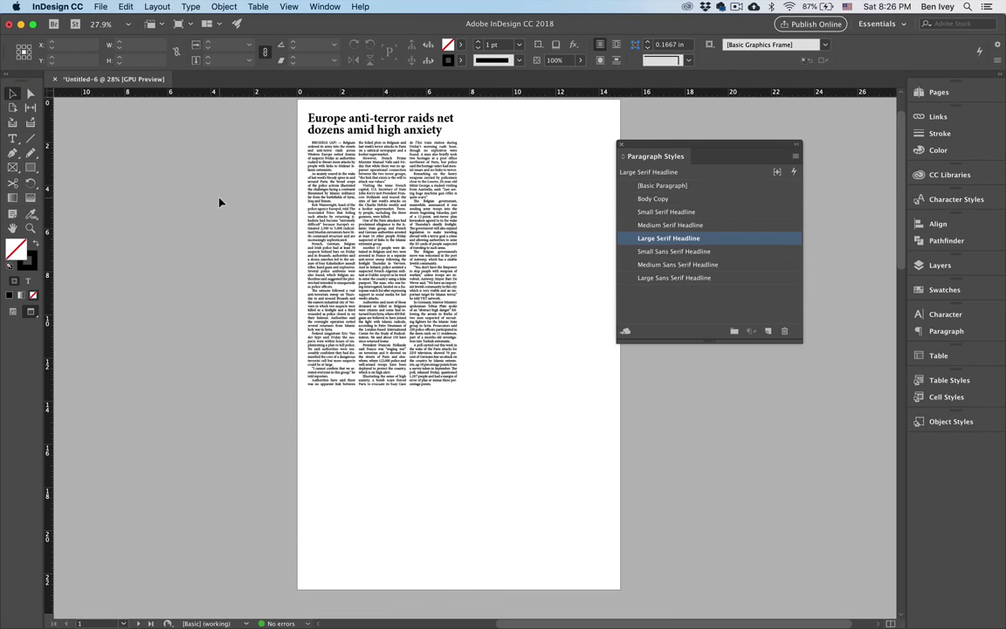
pyautogui.scroll(2, 219, 200)
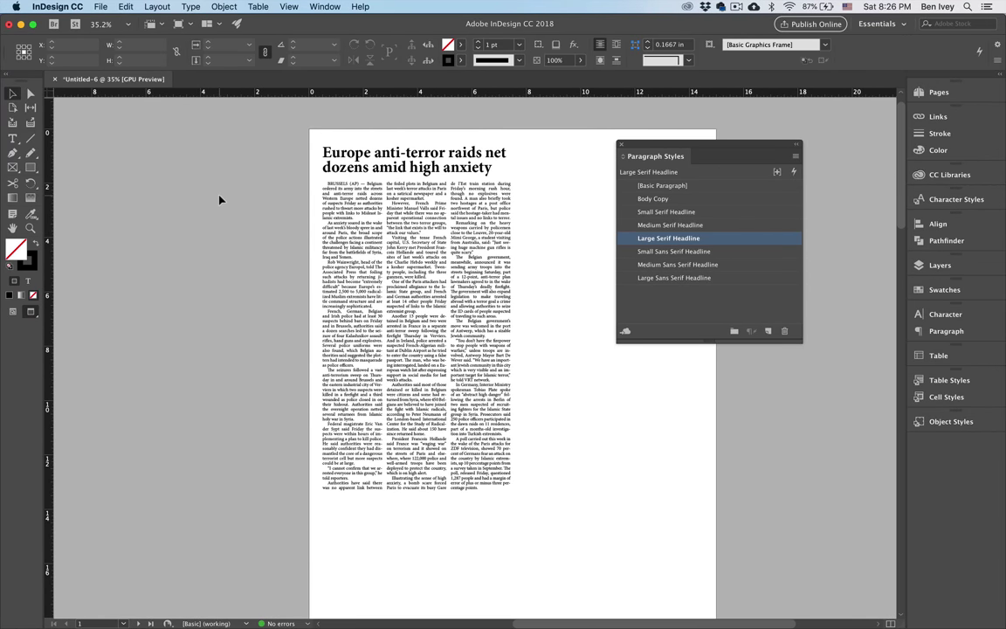
pyautogui.scroll(-10, 248, 245)
pyautogui.hscroll(-5, 249, 245)
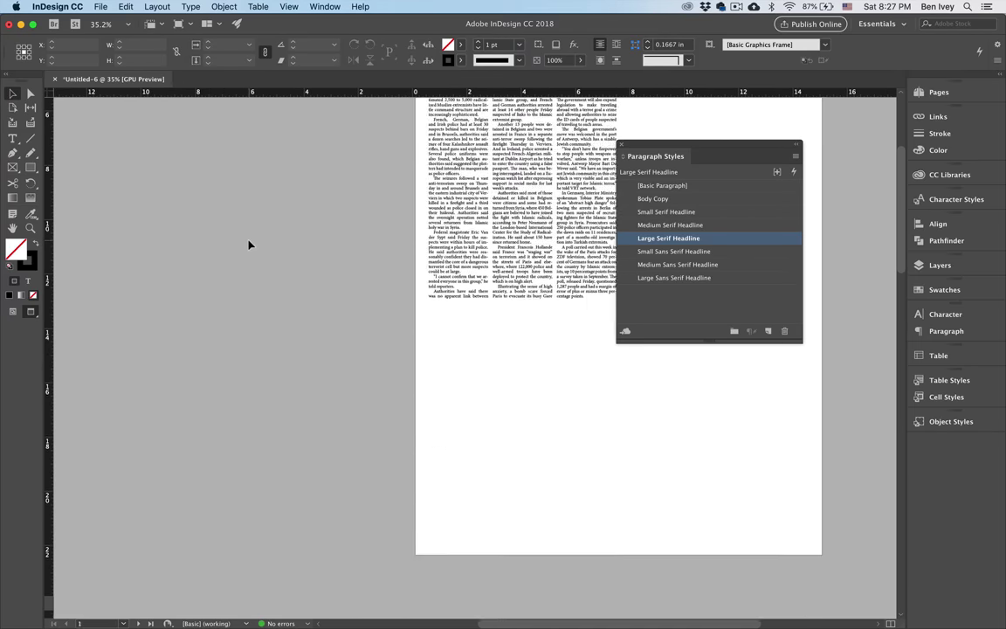
pyautogui.scroll(-6, 248, 245)
pyautogui.hscroll(-3, 248, 244)
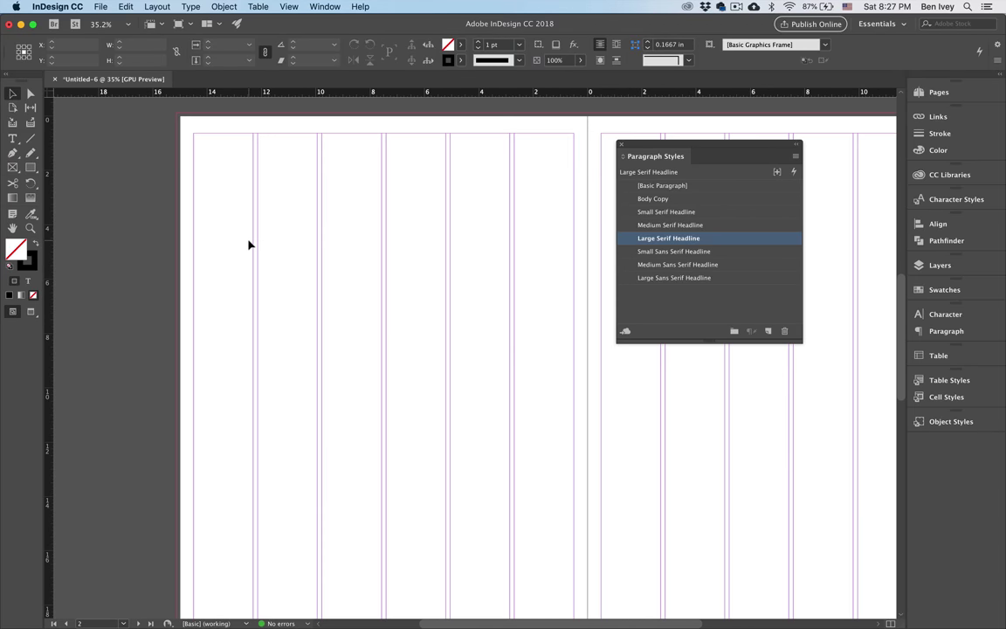
pyautogui.scroll(-1, 248, 245)
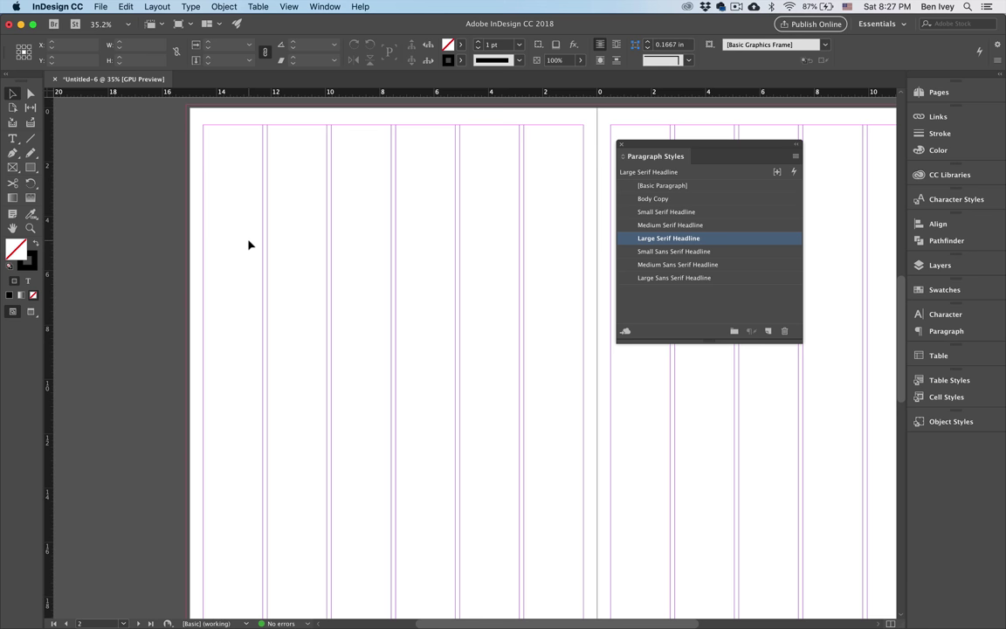
# Close the Anti Terror Raids text file and open Ebola Story from the Story Sets 1 folder.
pyautogui.hotkey('ctrl', 'Up')
pyautogui.click(122, 115)
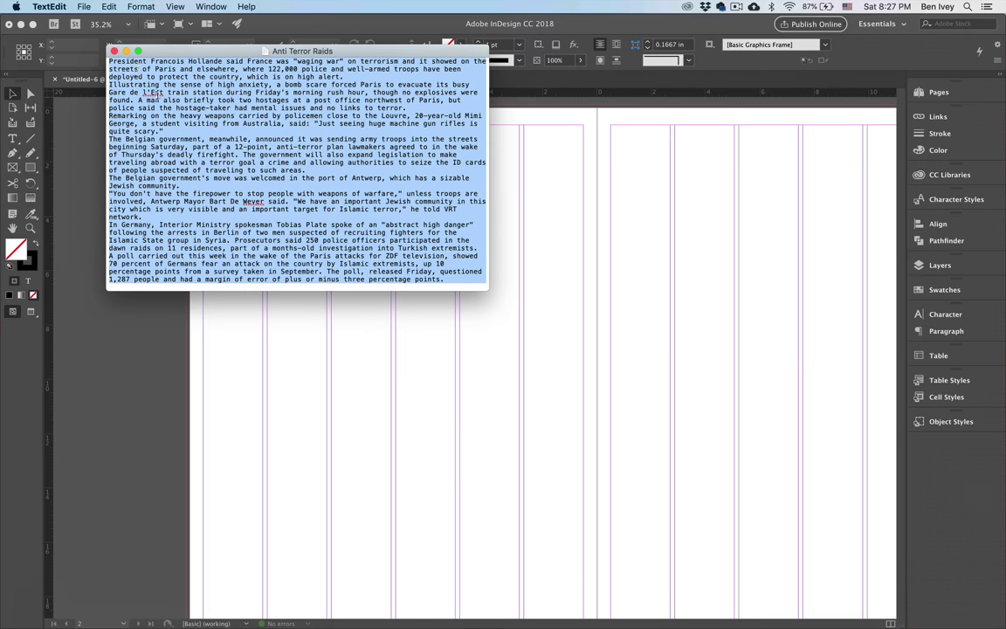
pyautogui.click(112, 52)
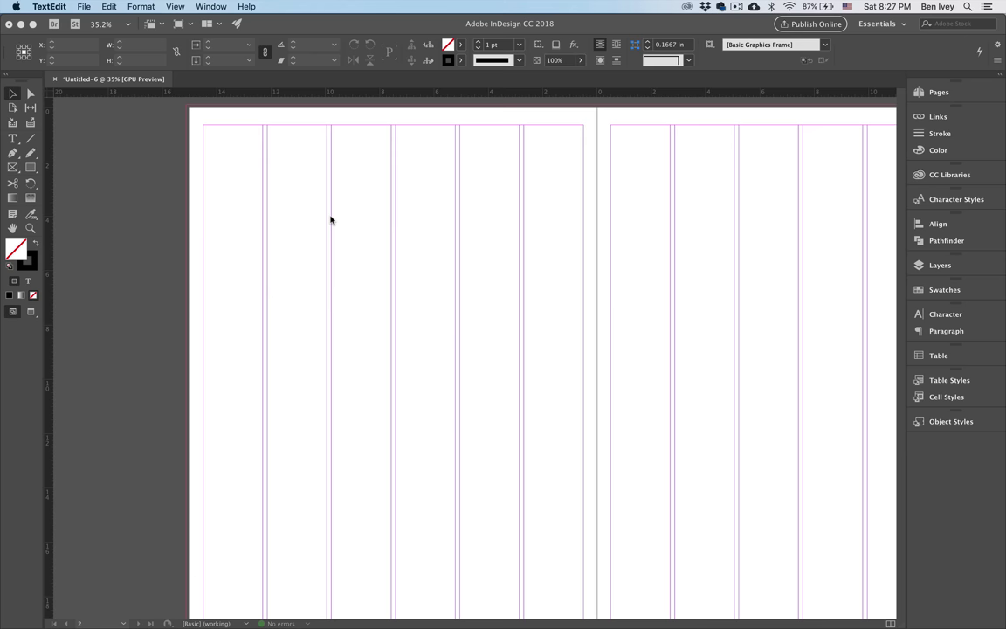
pyautogui.hotkey('ctrl', 'Up')
pyautogui.click(202, 280)
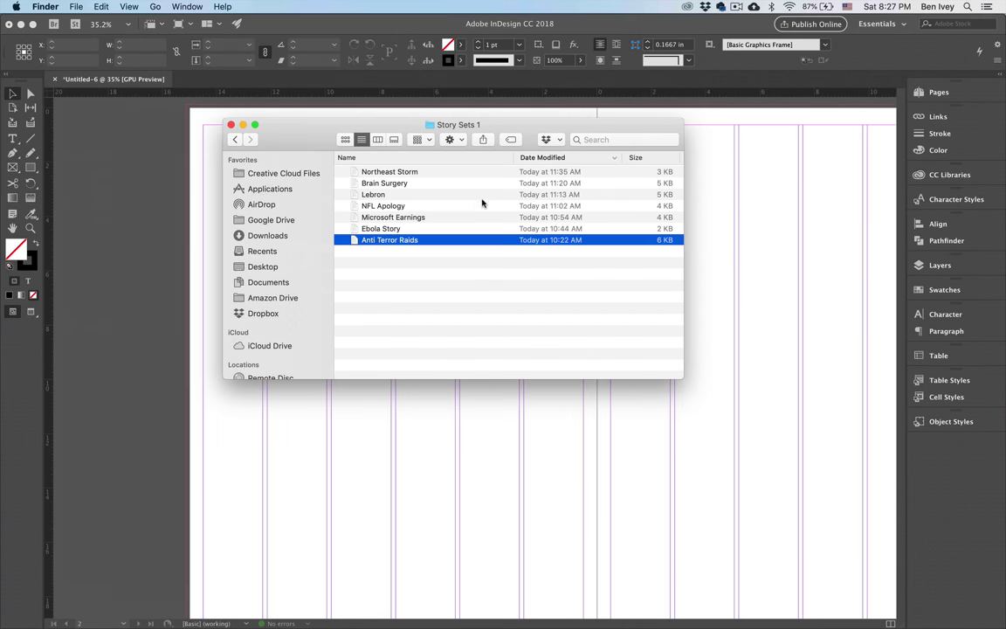
pyautogui.doubleClick(387, 228)
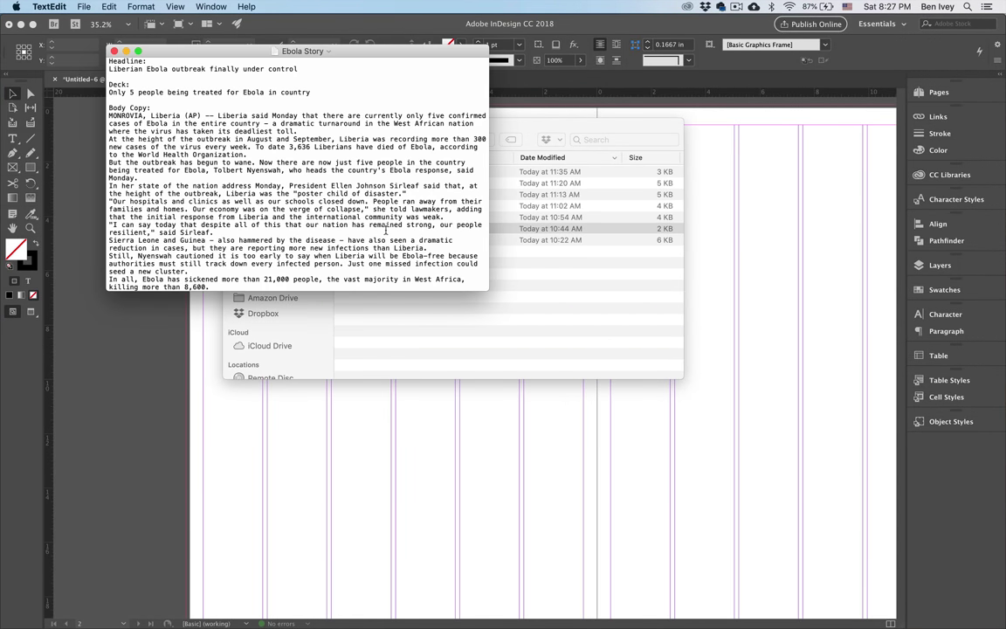
# Copy the Ebola Story headline and paste it into a new text frame spanning the first two columns at the top margin of page 2.
pyautogui.tripleClick(120, 69)
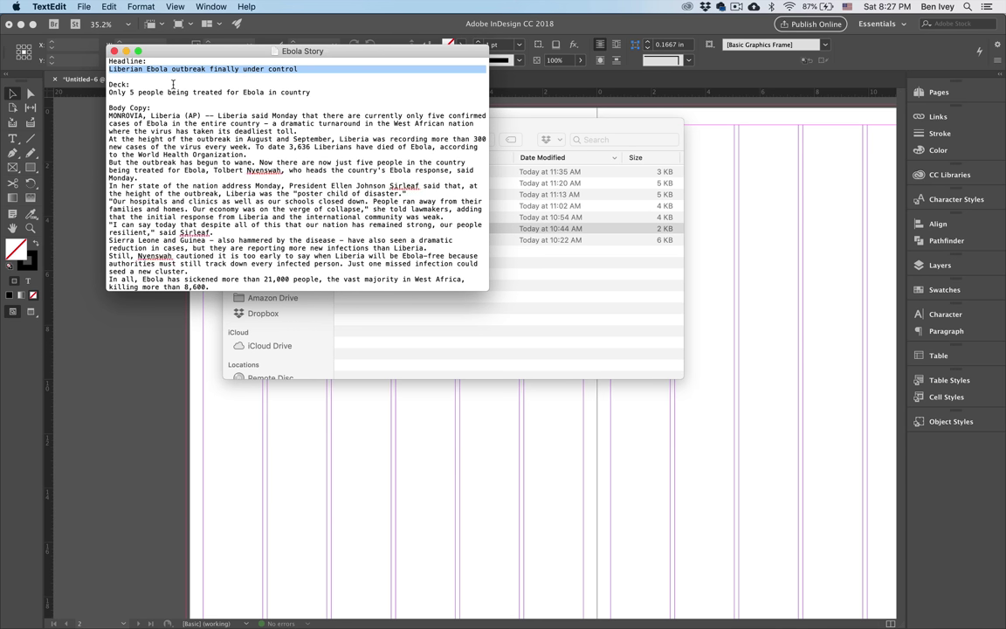
pyautogui.click(290, 463)
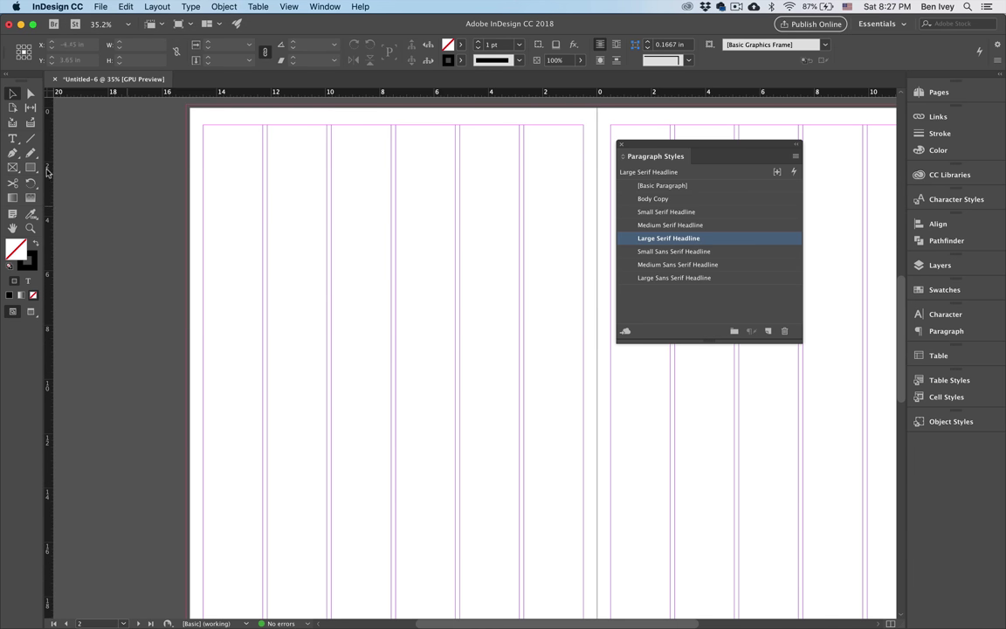
pyautogui.click(13, 138)
pyautogui.scroll(1, 163, 143)
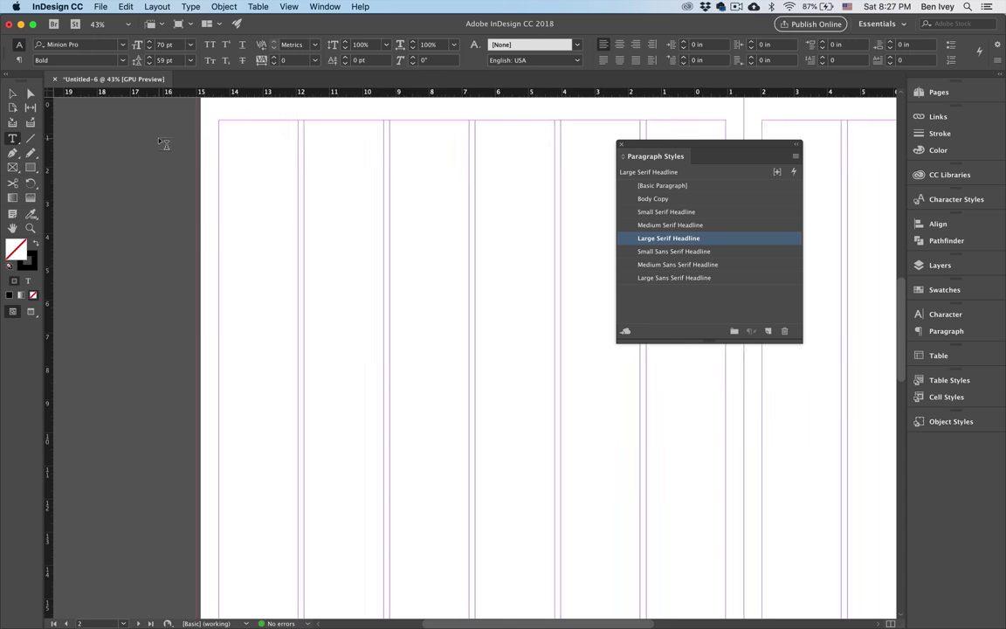
pyautogui.scroll(2, 163, 144)
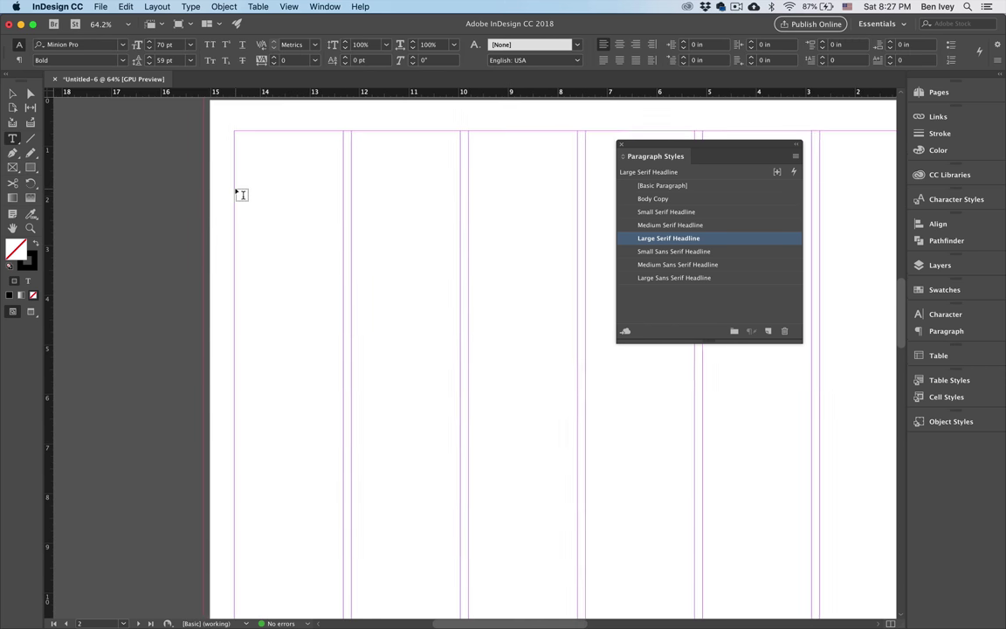
pyautogui.moveTo(234, 137); pyautogui.dragTo(459, 235)
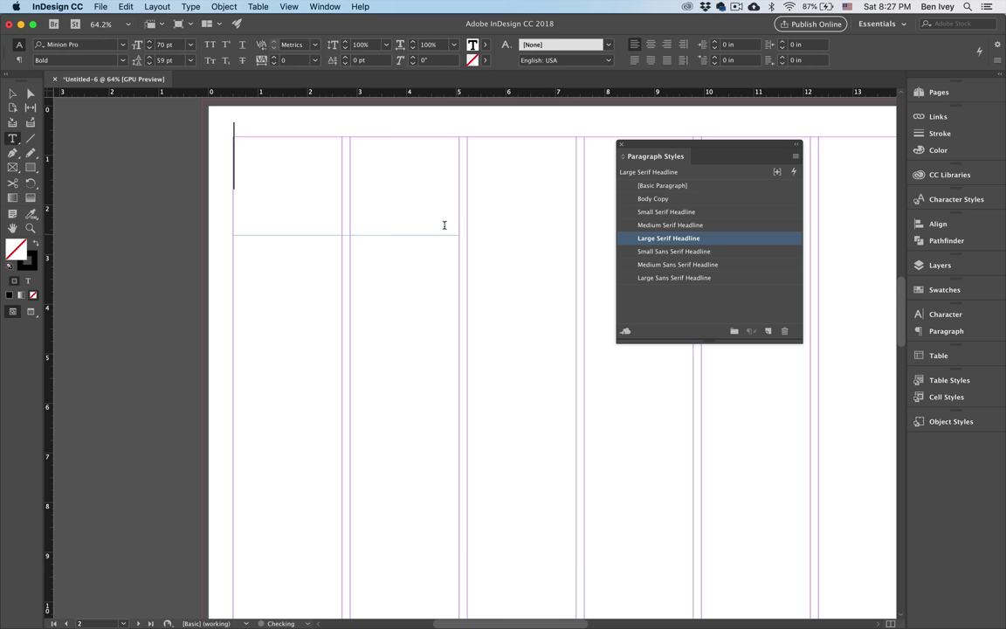
pyautogui.press('super+v')
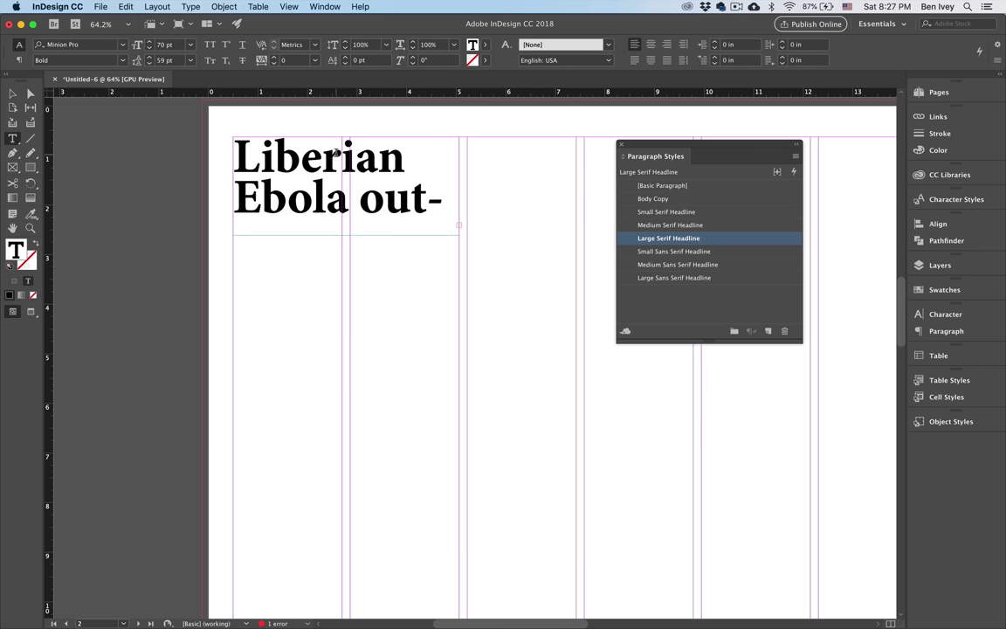
# Apply the Small Serif Headline style to the Ebola headline and shorten its frame to about 1.15 in high.
pyautogui.press('super+a')
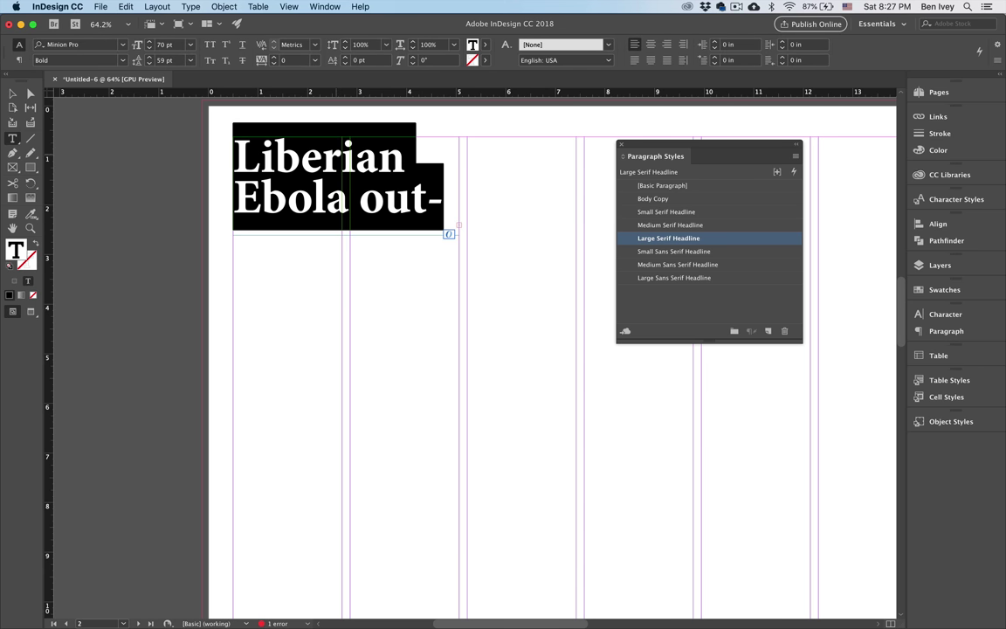
pyautogui.click(651, 212)
pyautogui.press('Escape')
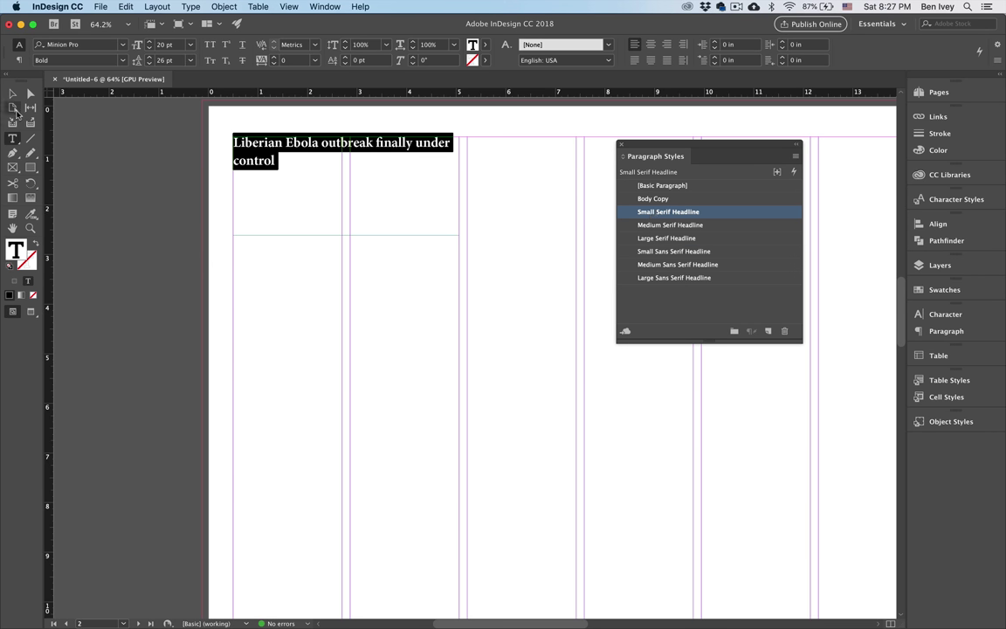
pyautogui.moveTo(345, 235); pyautogui.dragTo(348, 194)
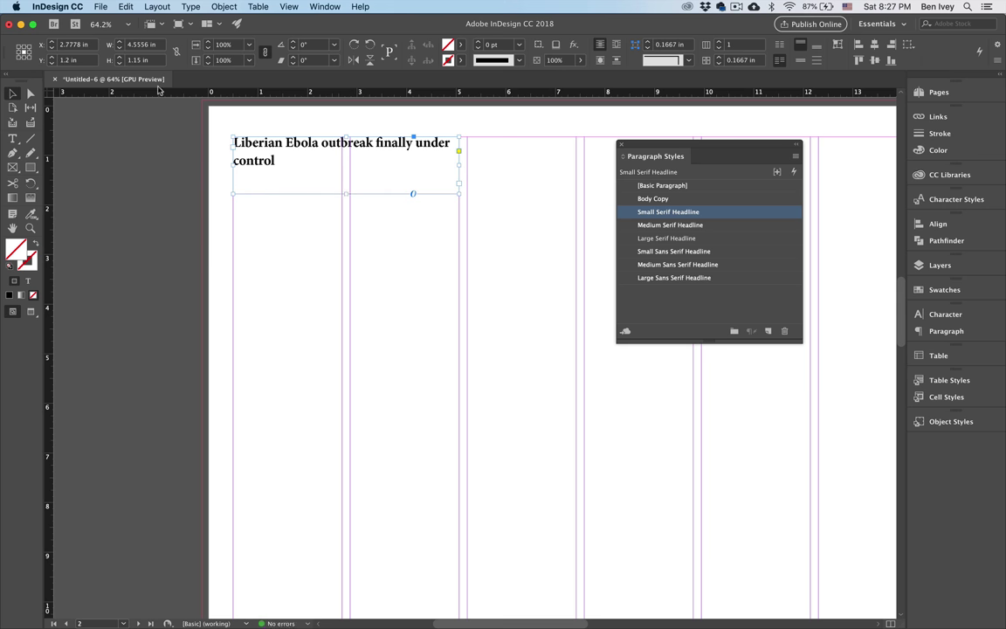
# Copy the deck line from Ebola Story and paste it into a new one-column frame, about 2.19 by 1.9 in, below the headline.
pyautogui.hotkey('ctrl', 'Up')
pyautogui.click(126, 118)
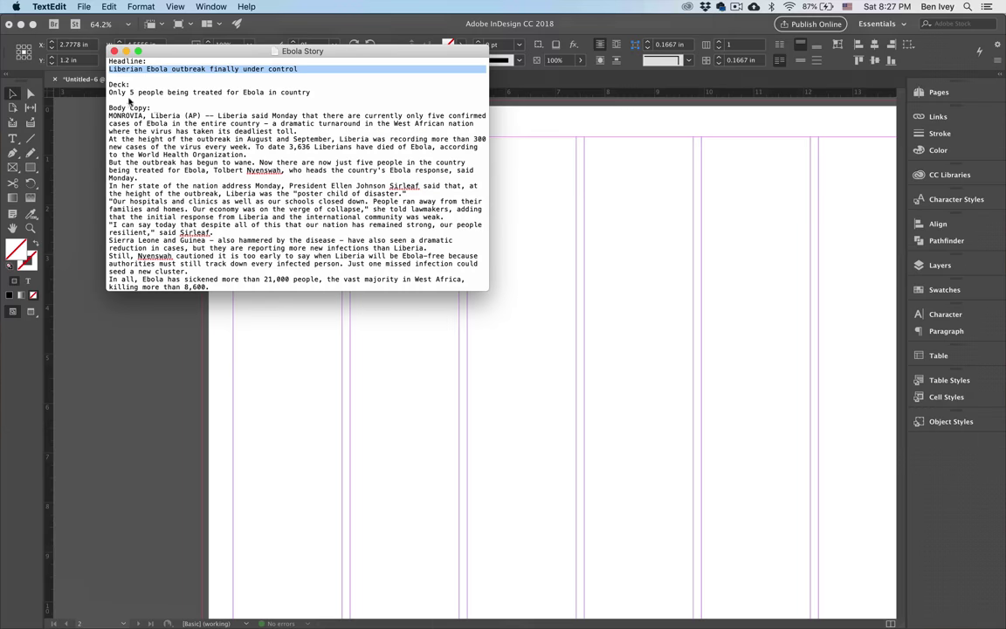
pyautogui.tripleClick(112, 92)
pyautogui.press('super+c')
pyautogui.click(237, 367)
pyautogui.click(13, 139)
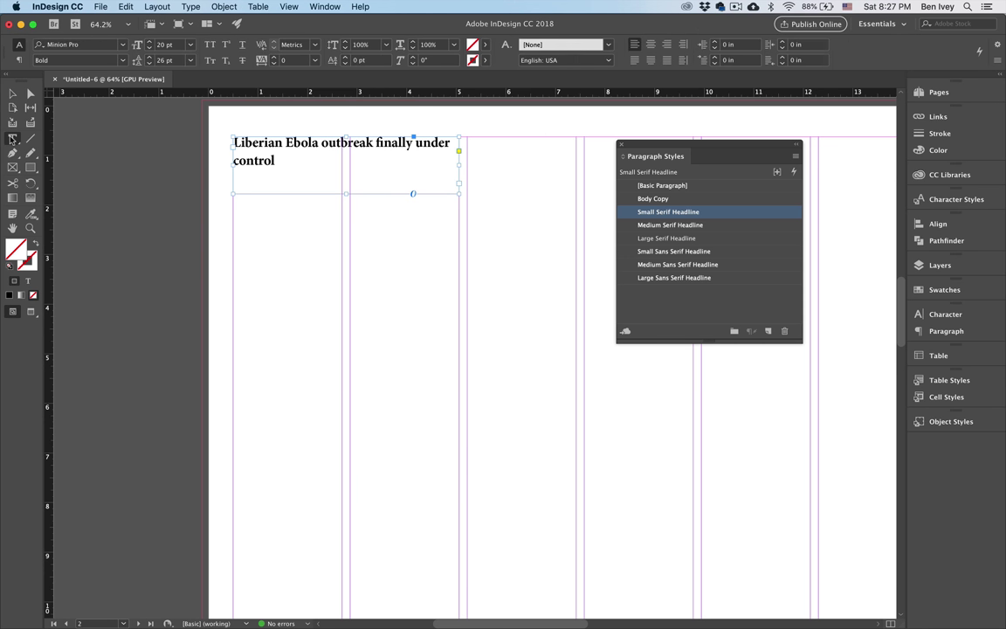
pyautogui.moveTo(233, 209)
pyautogui.mouseDown()
pyautogui.moveTo(234, 241)
pyautogui.moveTo(288, 284)
pyautogui.moveTo(314, 270)
pyautogui.moveTo(346, 281)
pyautogui.moveTo(342, 303)
pyautogui.mouseUp()
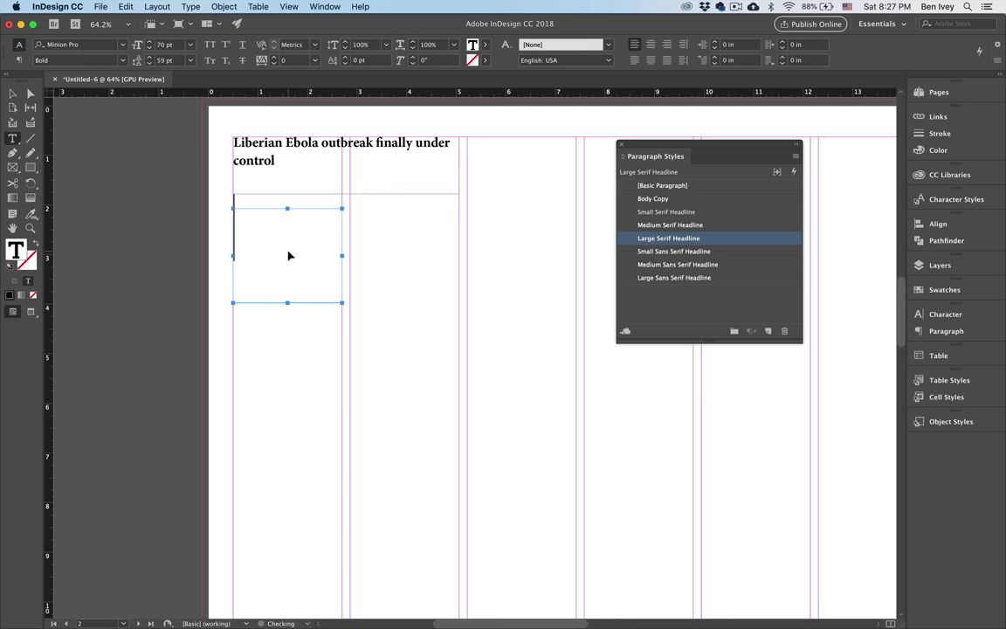
pyautogui.press('super+v')
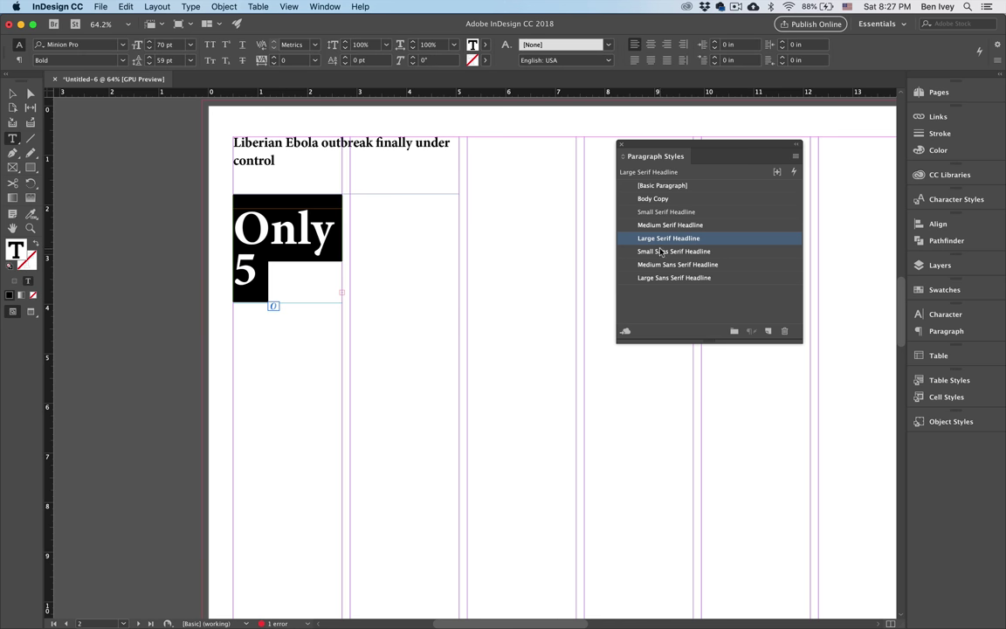
# Apply the Small Sans Serif Headline style to the deck and shorten its frame to about 1.26 in high.
pyautogui.click(665, 252)
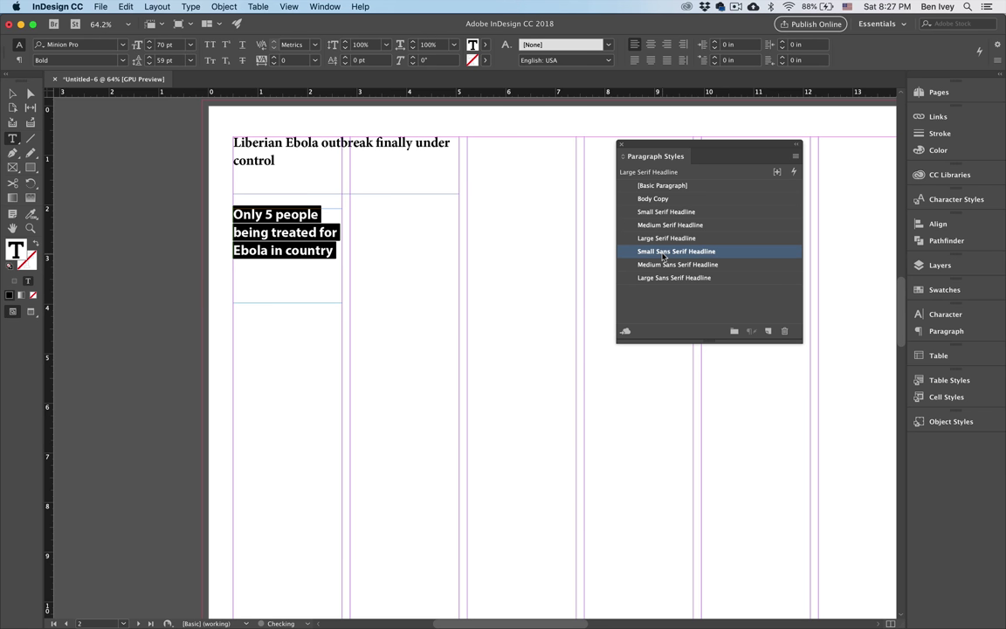
pyautogui.click(287, 263)
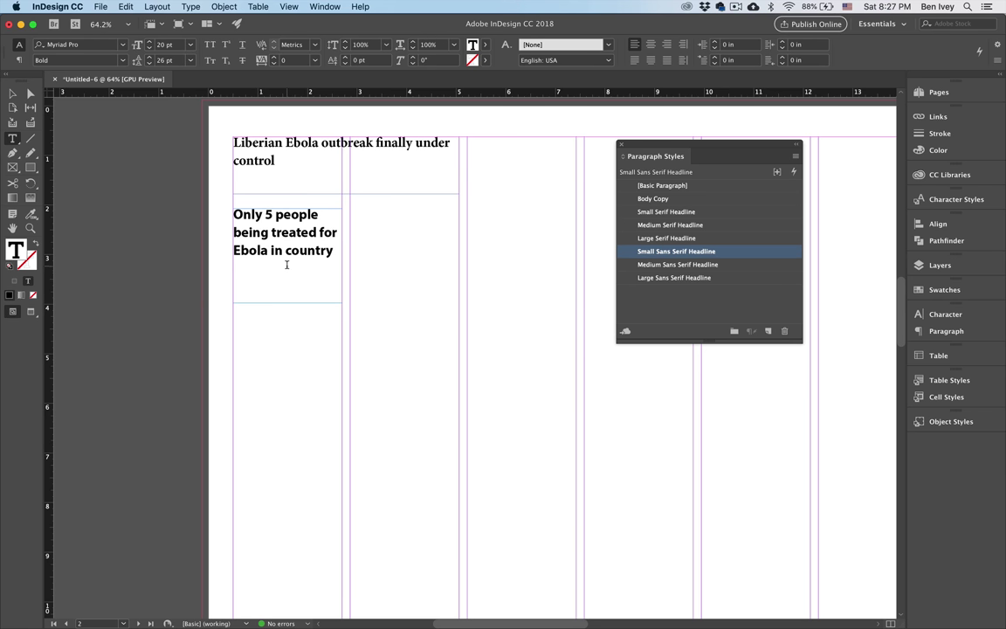
pyautogui.click(12, 93)
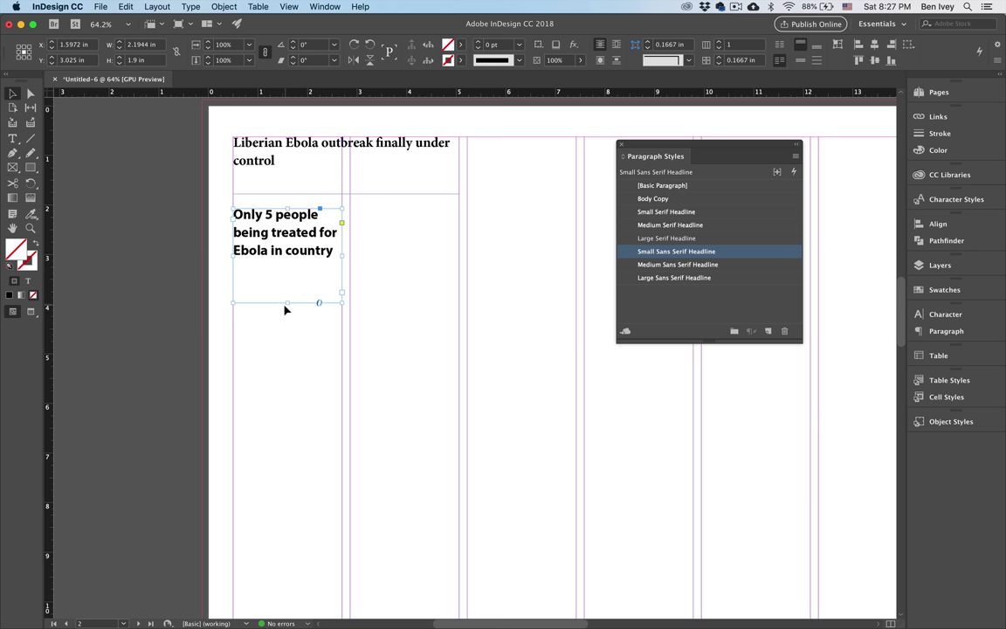
pyautogui.moveTo(289, 303); pyautogui.dragTo(289, 271)
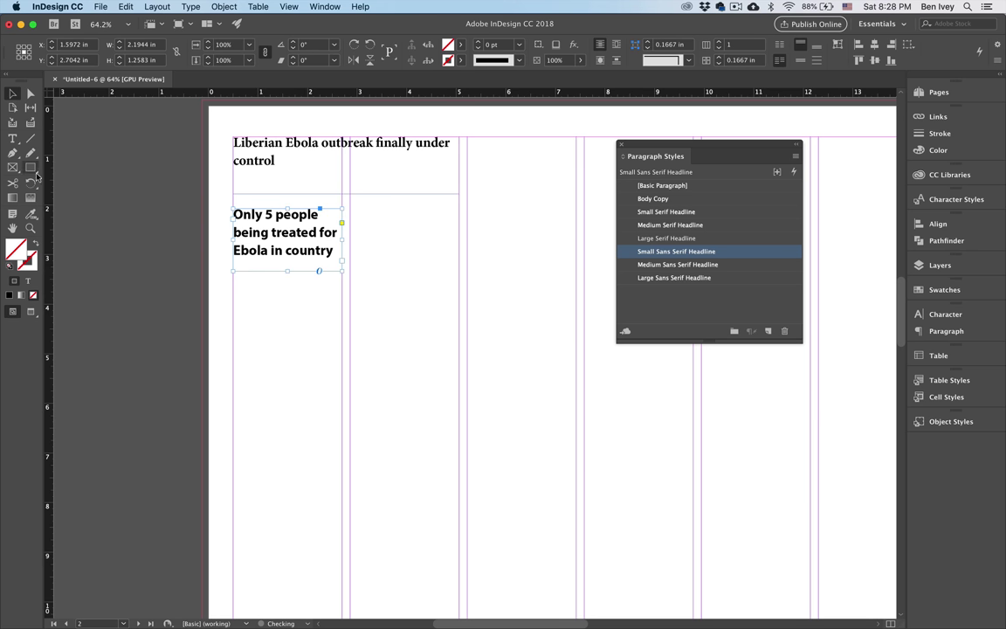
# Draw a two-column-wide text frame, about 4.56 by 5.72 in, below the deck and paste the Ebola Story body copy into it.
pyautogui.click(13, 140)
pyautogui.scroll(-3, 212, 333)
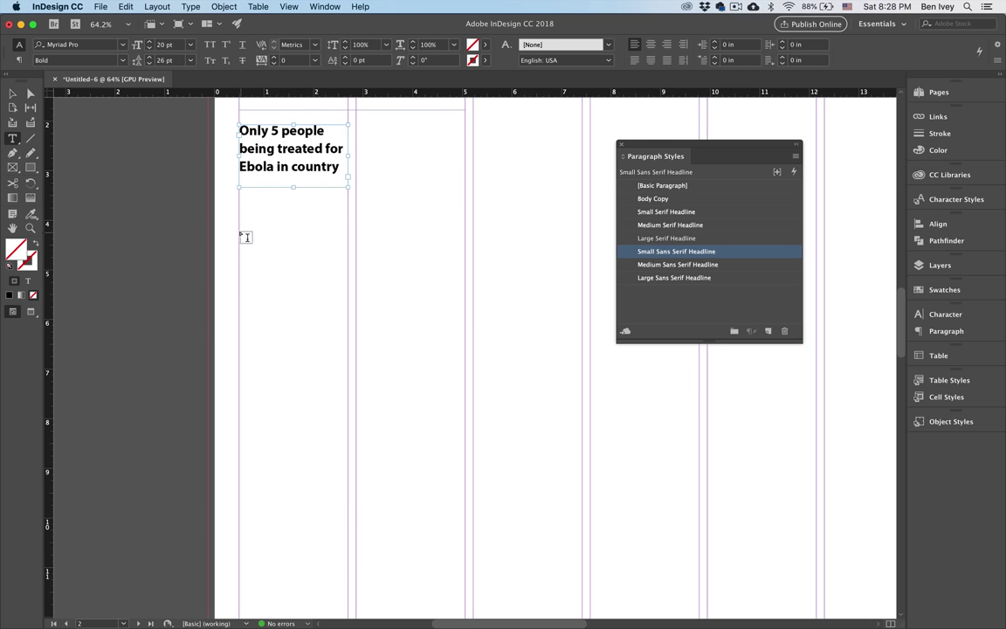
pyautogui.moveTo(240, 208); pyautogui.dragTo(464, 490)
pyautogui.hotkey('ctrl', 'Up')
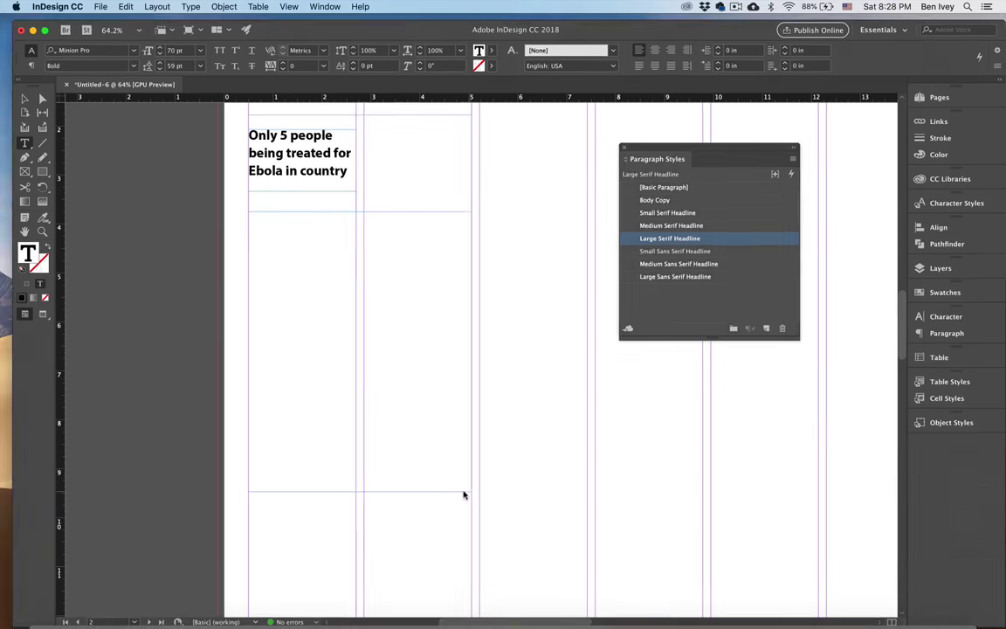
pyautogui.click(164, 157)
pyautogui.moveTo(109, 112); pyautogui.dragTo(181, 401)
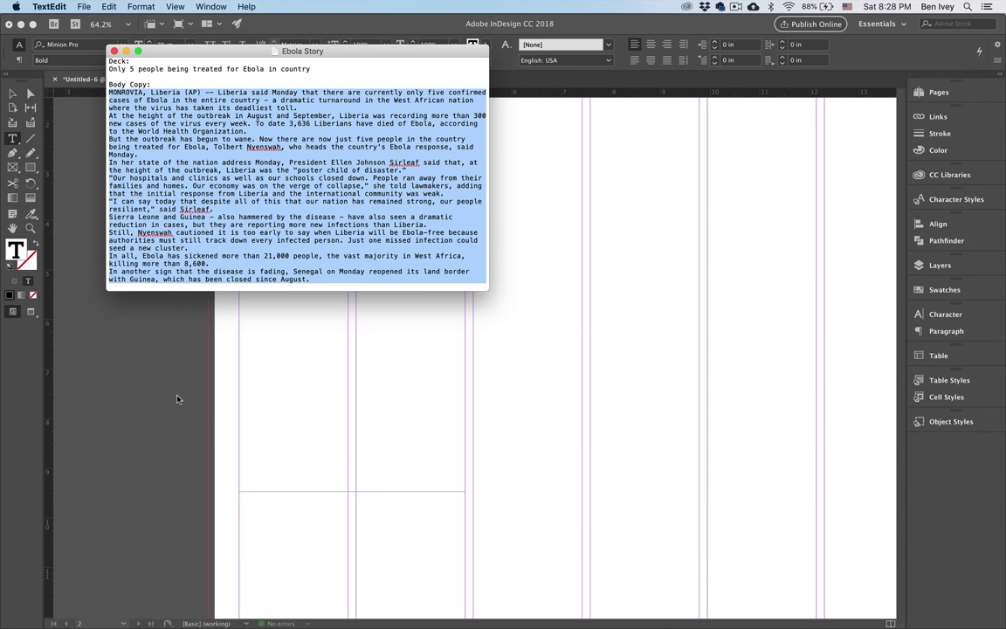
pyautogui.press('super+c')
pyautogui.click(220, 382)
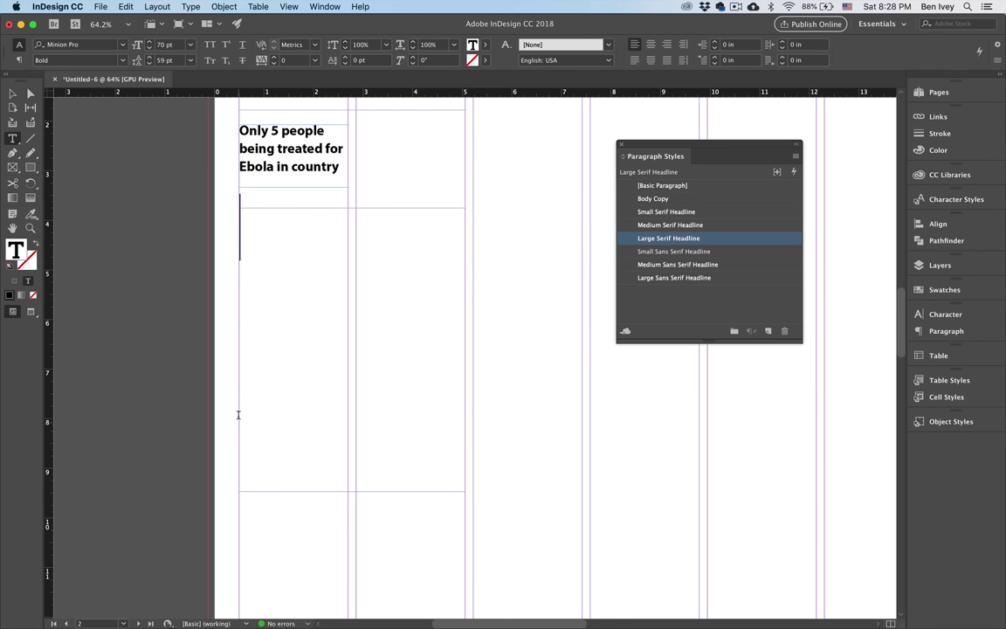
pyautogui.press('super+v')
# Apply the Body Copy style to all of the pasted Ebola story text and select its frame.
pyautogui.press('super+a')
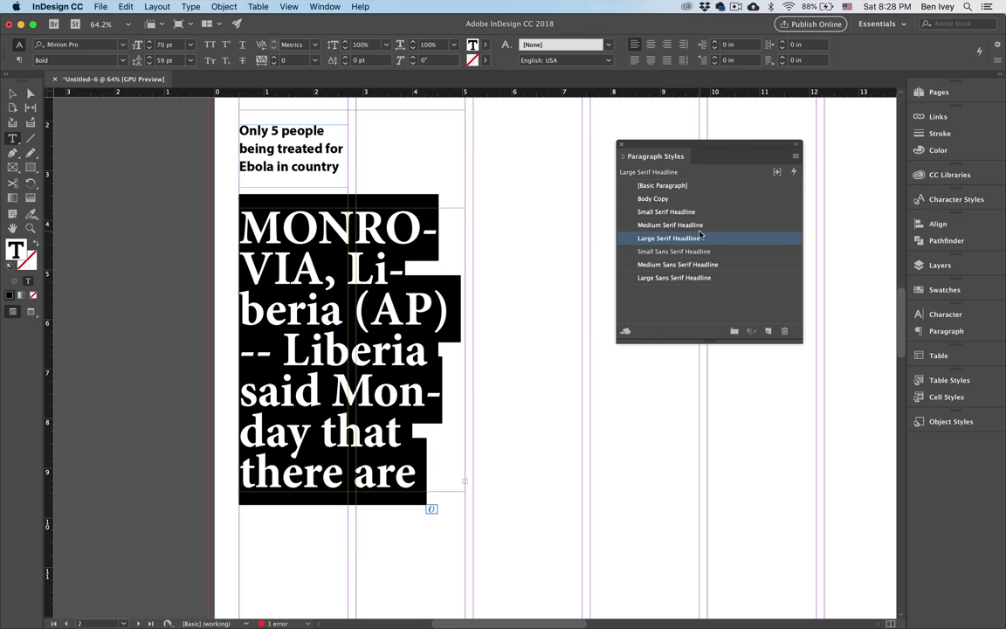
pyautogui.click(655, 200)
pyautogui.click(336, 334)
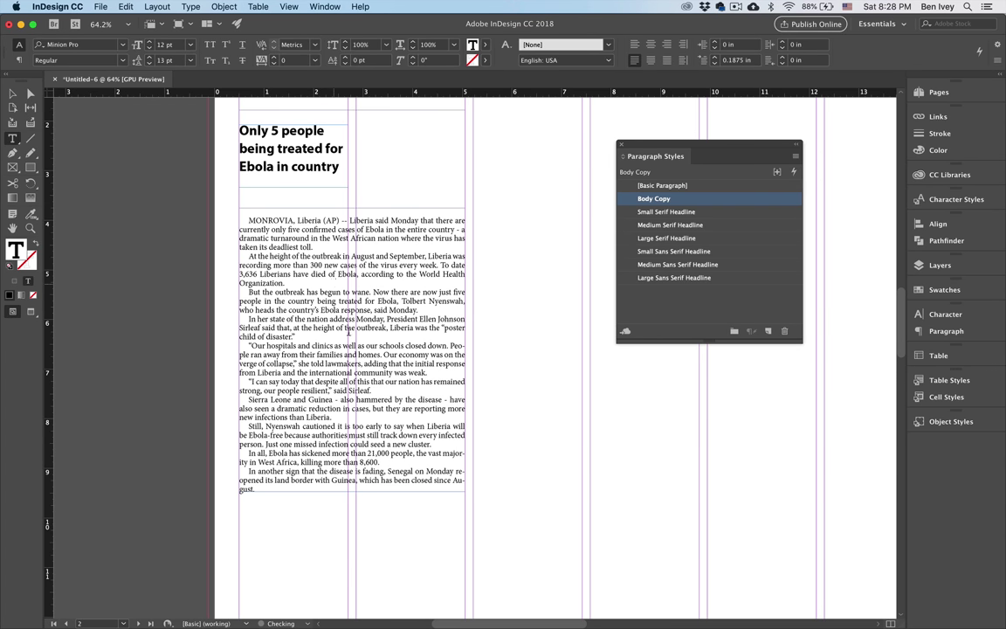
pyautogui.click(12, 93)
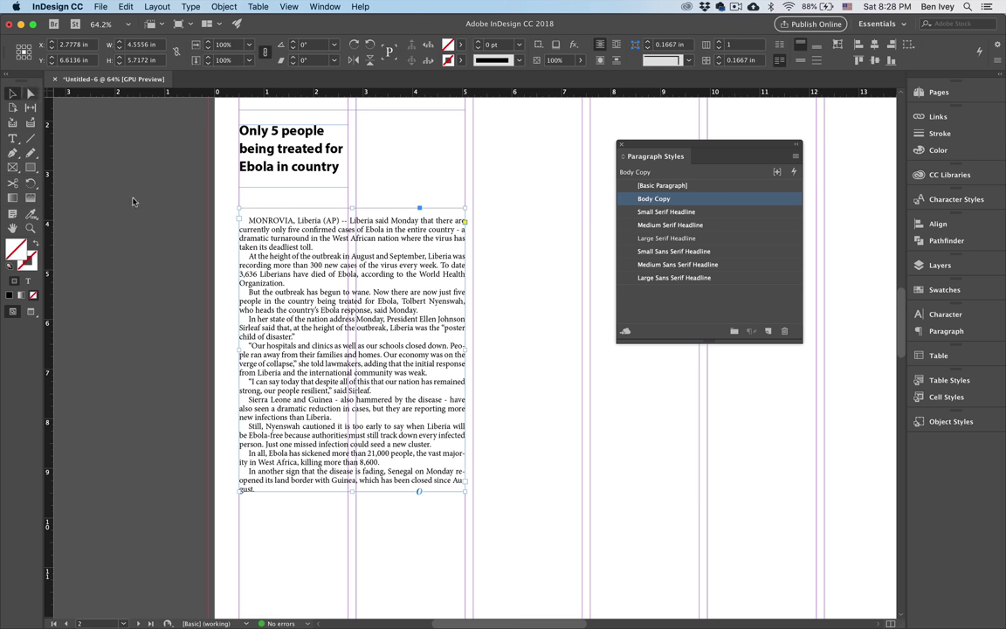
pyautogui.scroll(5, 158, 206)
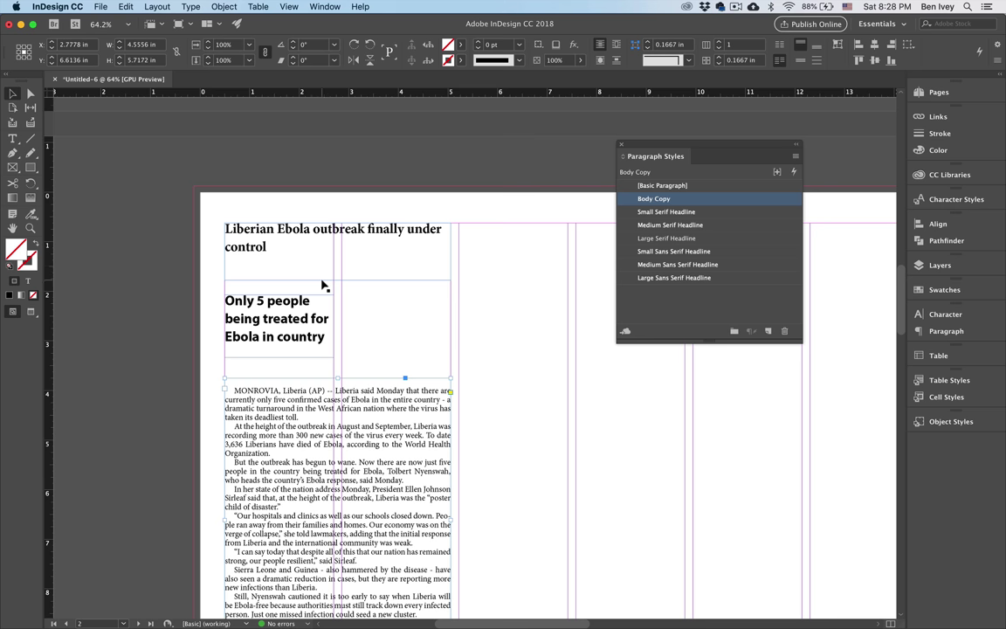
# Apply the Medium Serif Headline style to the whole Ebola headline.
pyautogui.doubleClick(293, 260)
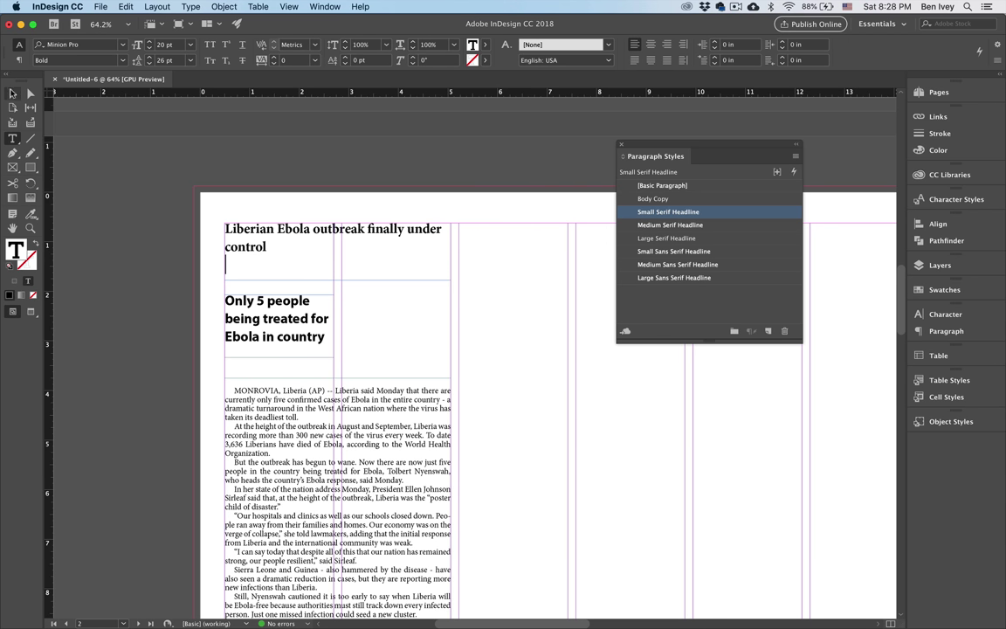
pyautogui.press('Escape')
pyautogui.doubleClick(341, 280)
pyautogui.press('super+a')
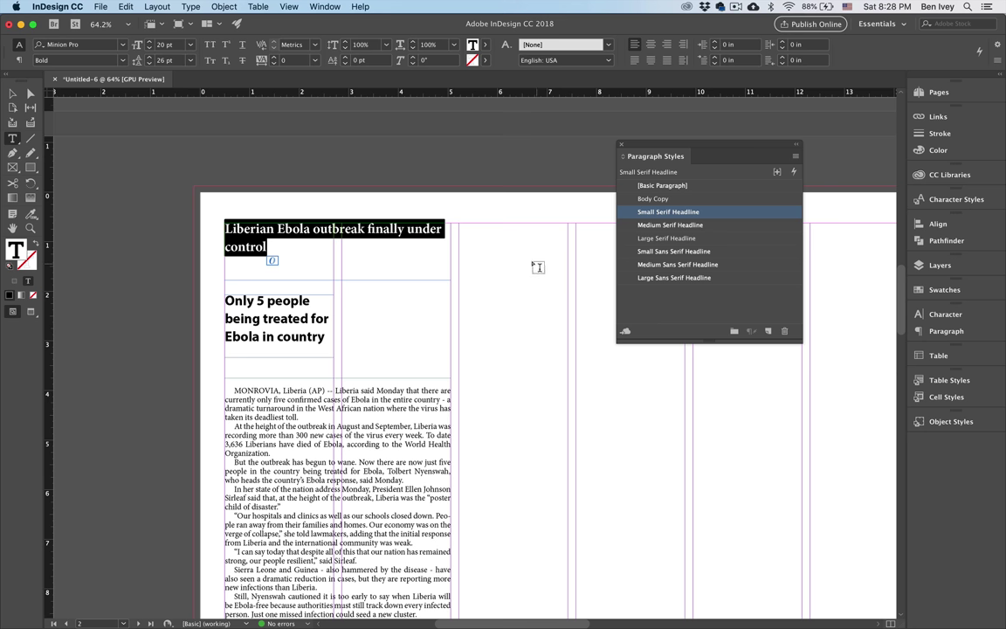
pyautogui.click(646, 225)
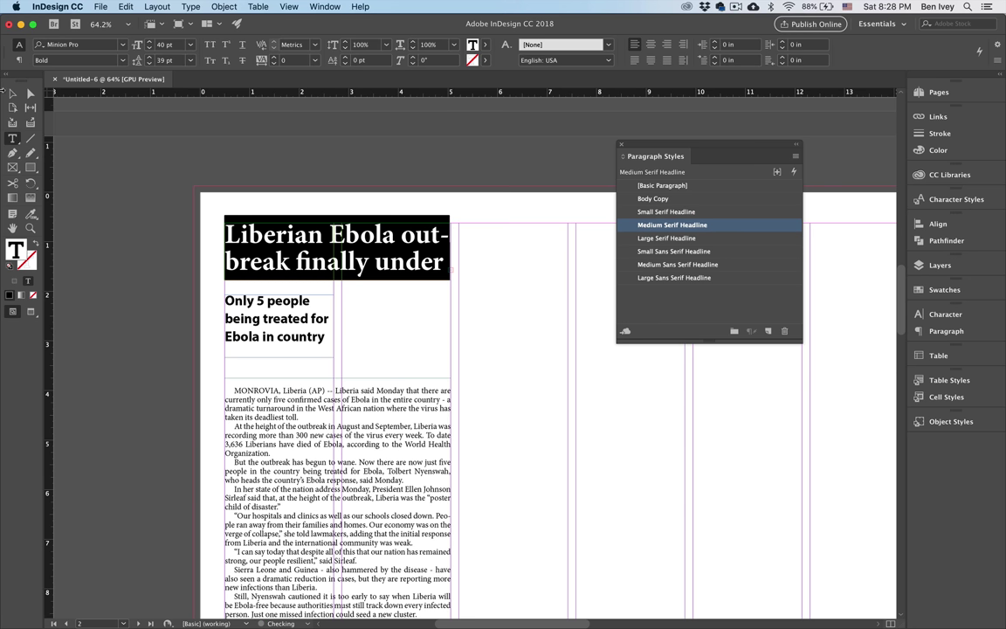
# Move the deck frame down to just above the body copy and extend the headline frame to about 1.81 in high.
pyautogui.click(12, 93)
pyautogui.moveTo(274, 366); pyautogui.dragTo(275, 400)
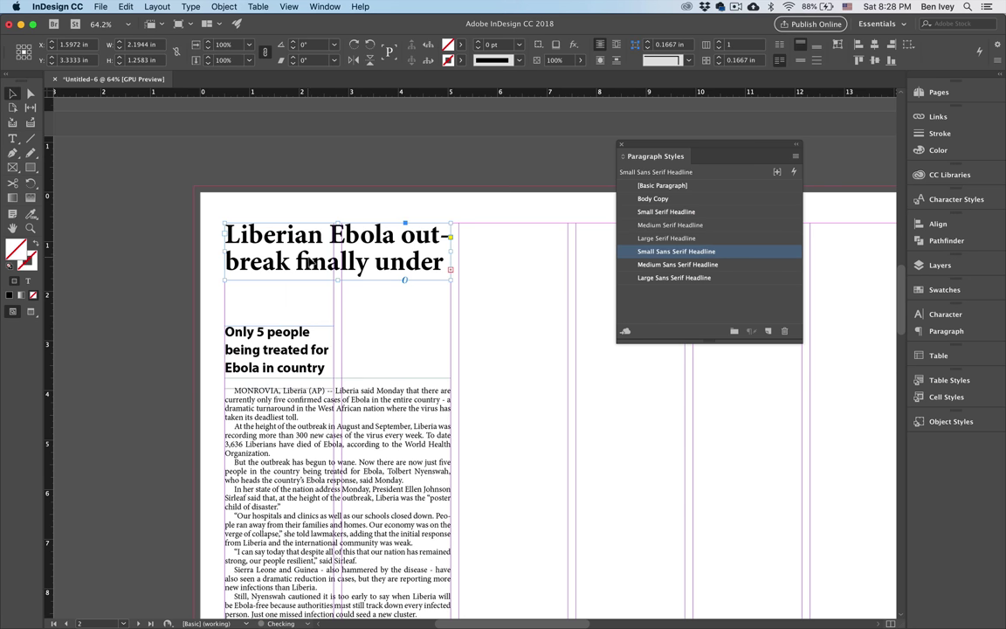
pyautogui.moveTo(337, 280); pyautogui.dragTo(337, 310)
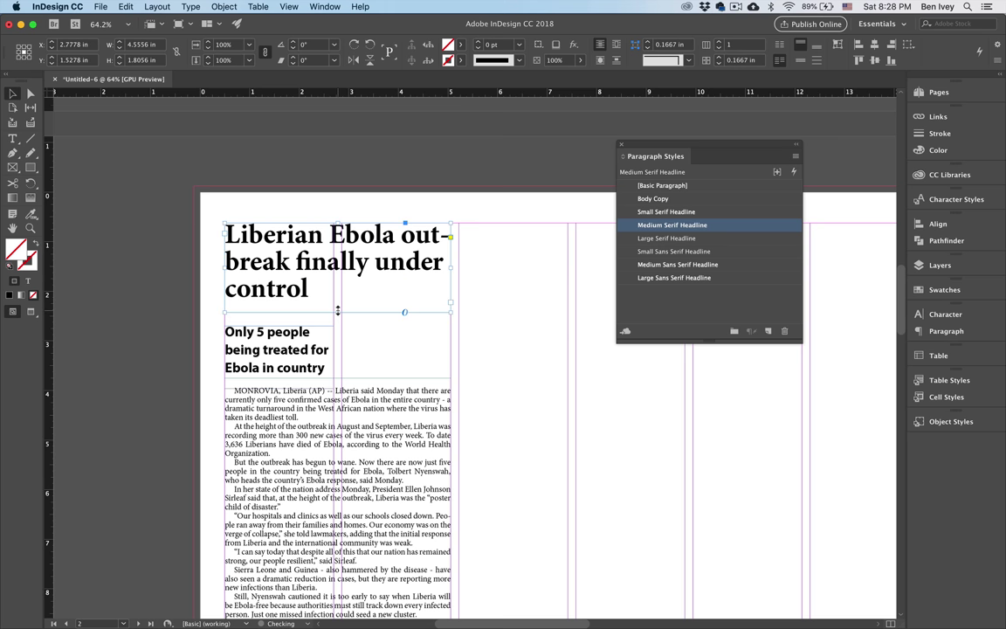
# Set the entire headline to 42 pt and lengthen its frame to about 2.43 in high.
pyautogui.press('t')
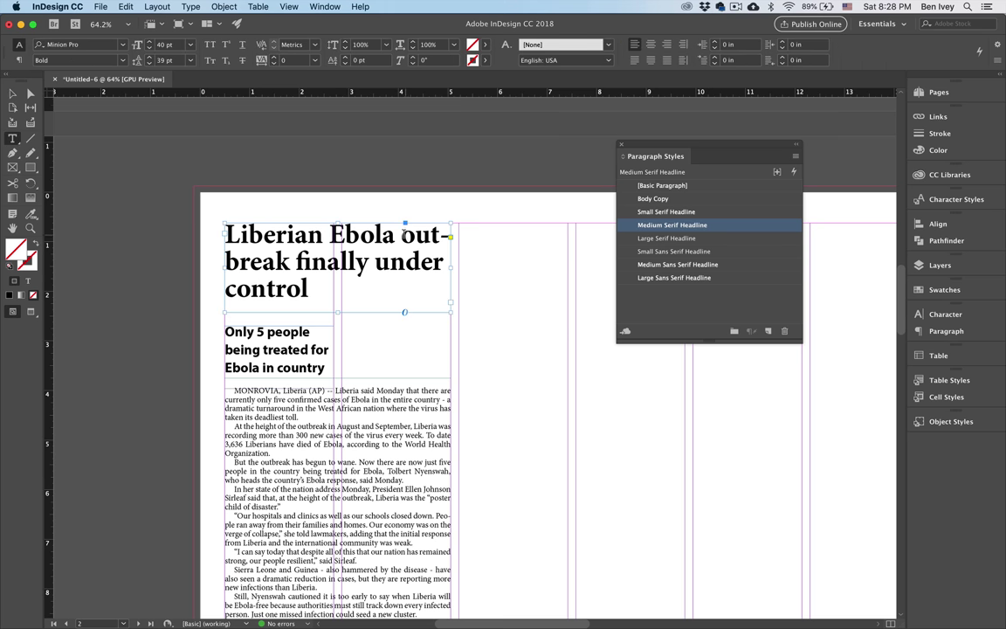
pyautogui.moveTo(404, 236); pyautogui.dragTo(424, 262)
pyautogui.click(425, 262)
pyautogui.press('super+a')
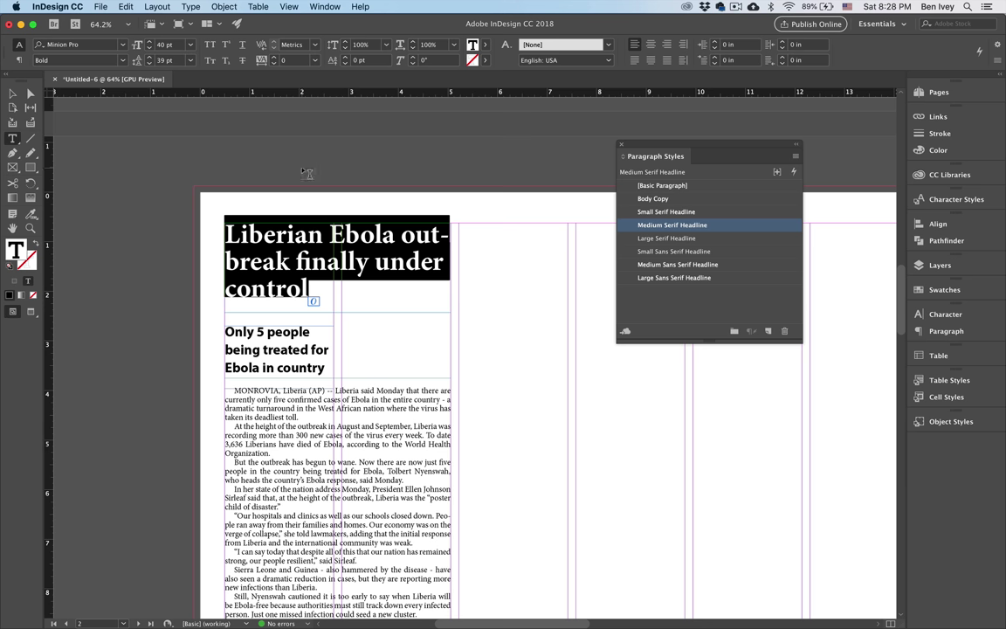
pyautogui.click(150, 41)
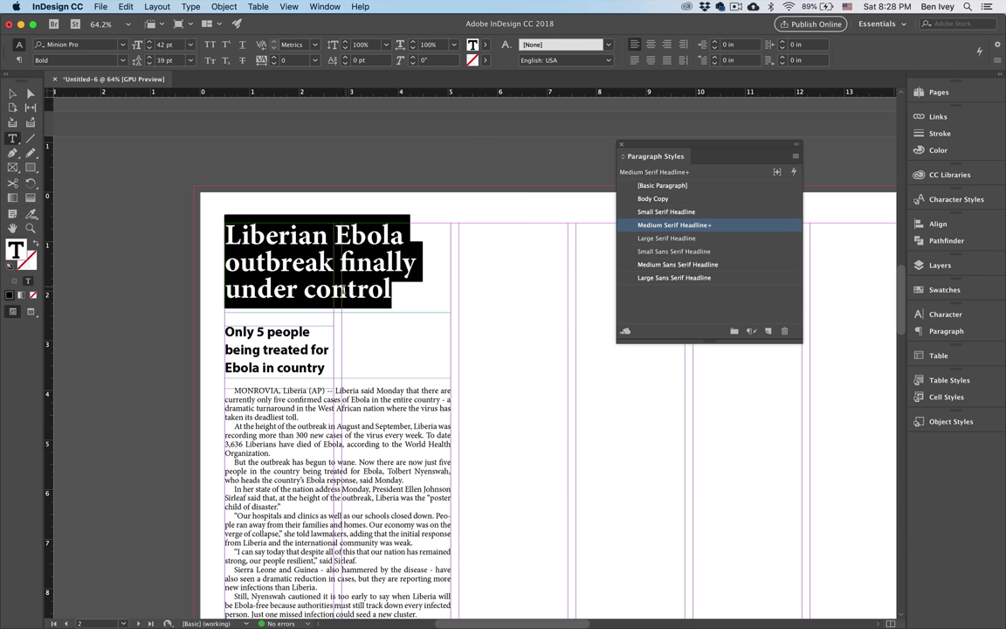
pyautogui.click(12, 92)
pyautogui.moveTo(337, 311); pyautogui.dragTo(335, 345)
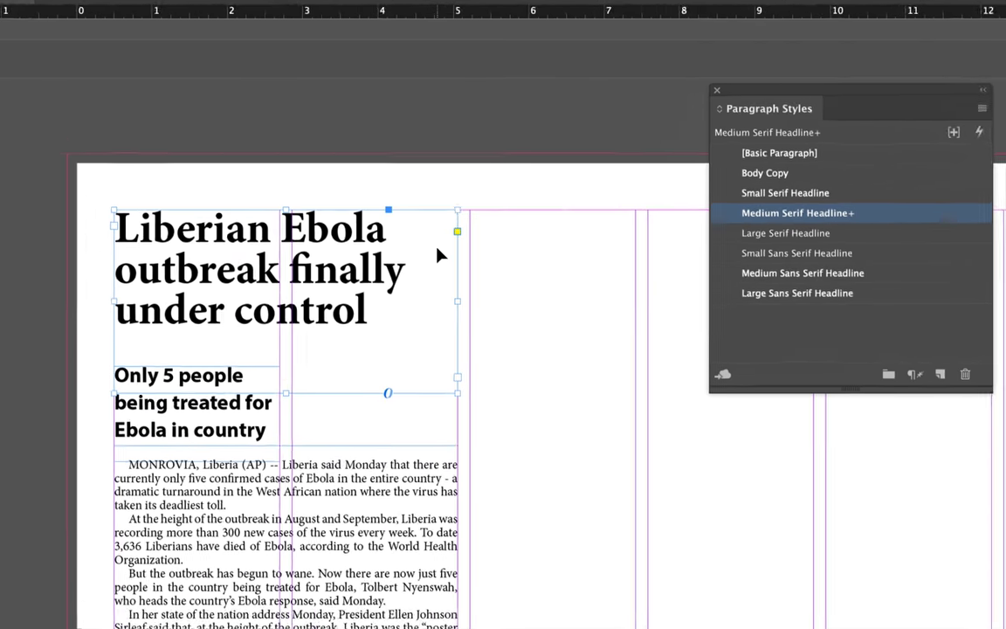
# Enlarge the headline text to 49 pt, the largest size that keeps it on three lines without hyphenation.
pyautogui.doubleClick(422, 272)
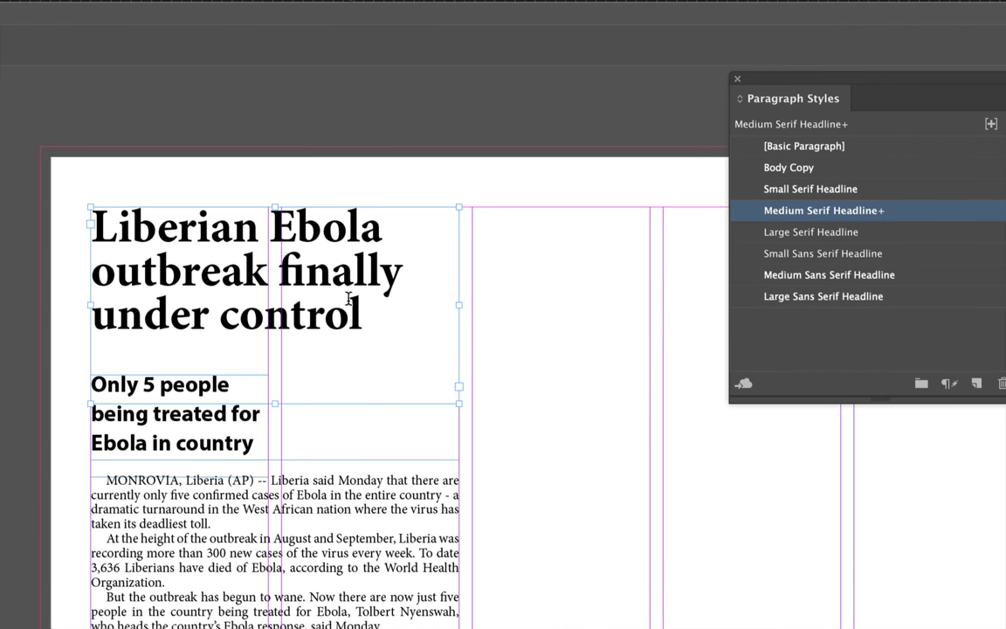
pyautogui.hotkey('ctrl', 'a')
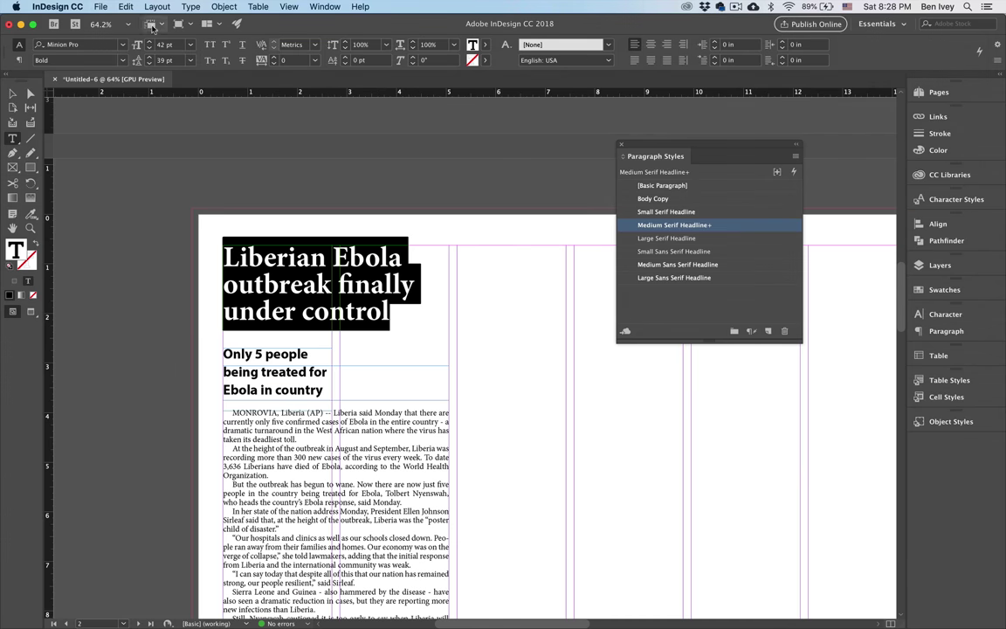
pyautogui.click(149, 42)
pyautogui.click(150, 42)
pyautogui.click(149, 42)
pyautogui.click(149, 42)
pyautogui.click(149, 42)
pyautogui.click(150, 42)
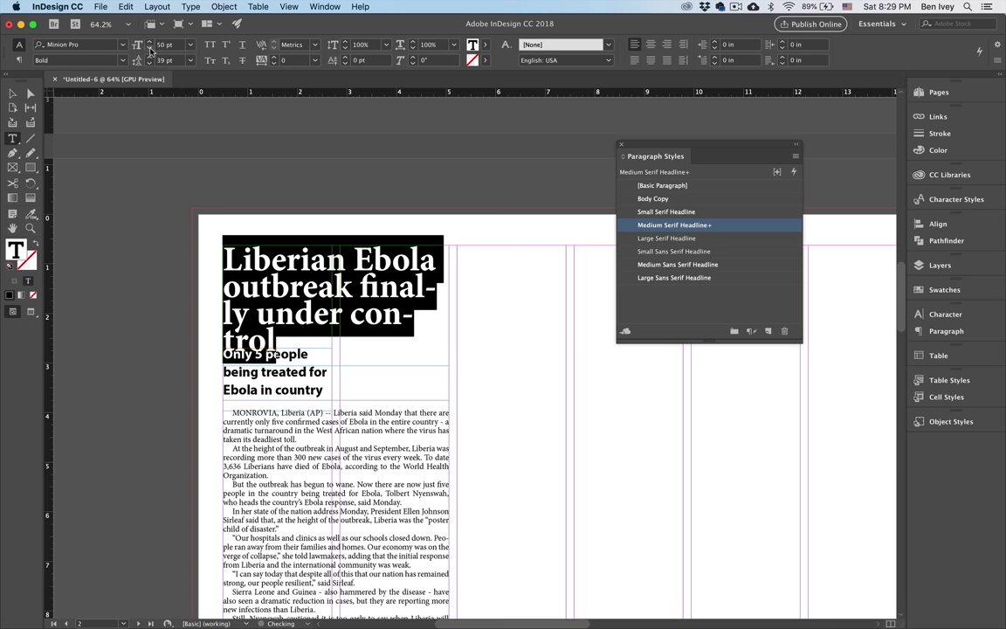
pyautogui.click(149, 49)
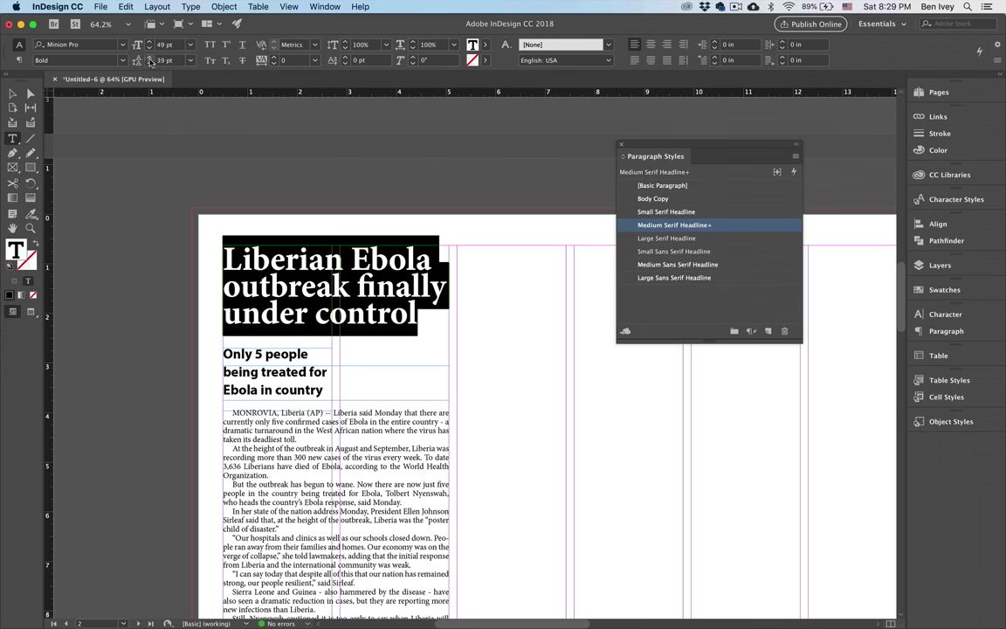
# Increase the headline's leading to 51 pt and finish editing its text.
pyautogui.click(151, 91)
pyautogui.click(150, 57)
pyautogui.click(150, 58)
pyautogui.click(151, 57)
pyautogui.click(150, 57)
pyautogui.click(150, 58)
pyautogui.click(150, 57)
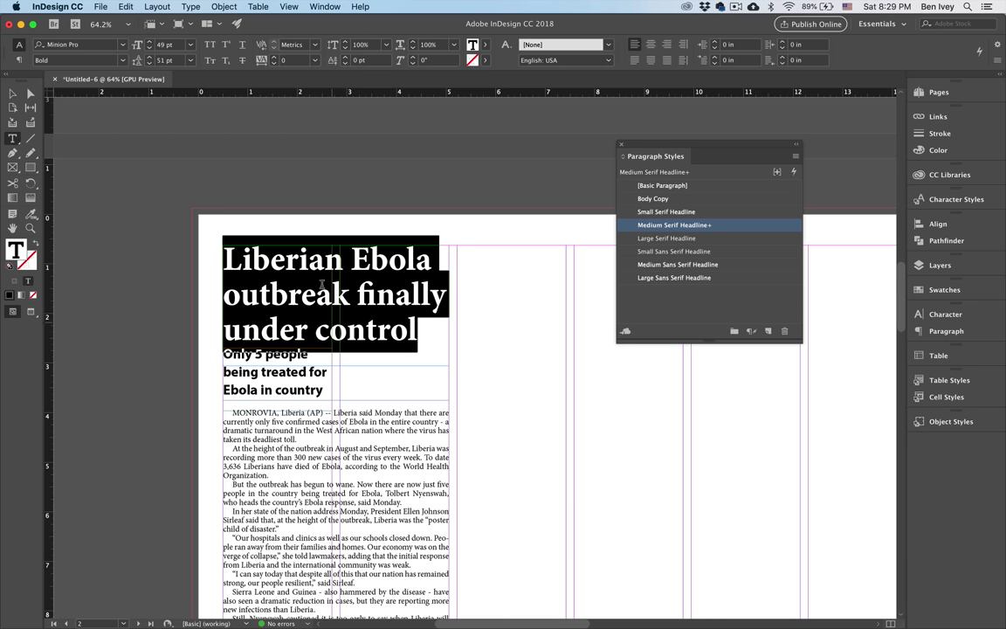
pyautogui.press('Escape')
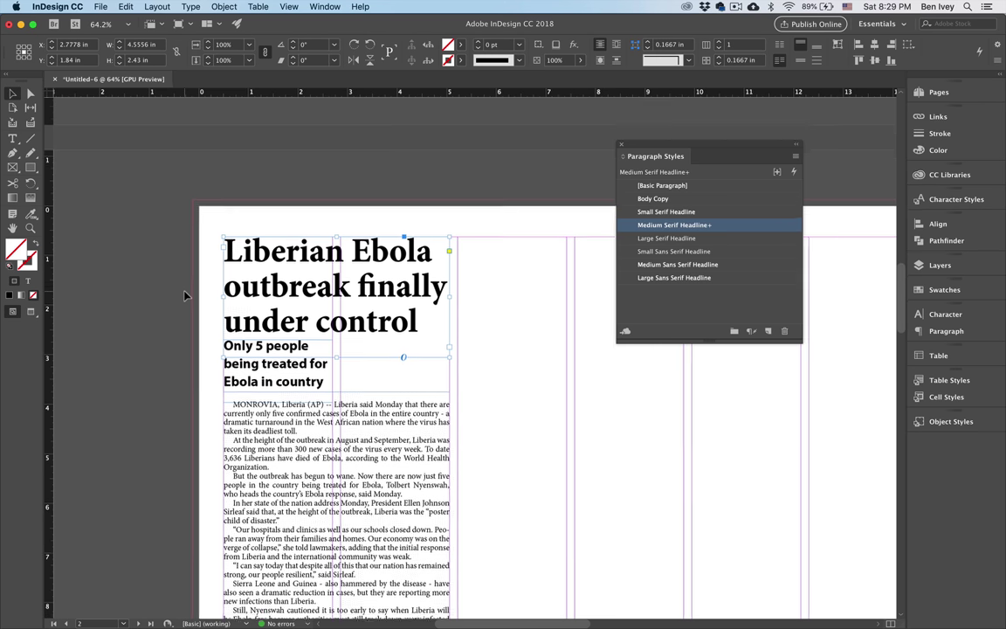
# Move the body copy frame down slightly to a Y position of about 6.94 in, clear of the deck.
pyautogui.scroll(-3, 185, 295)
pyautogui.scroll(2, 185, 295)
pyautogui.click(278, 403)
pyautogui.doubleClick(278, 403)
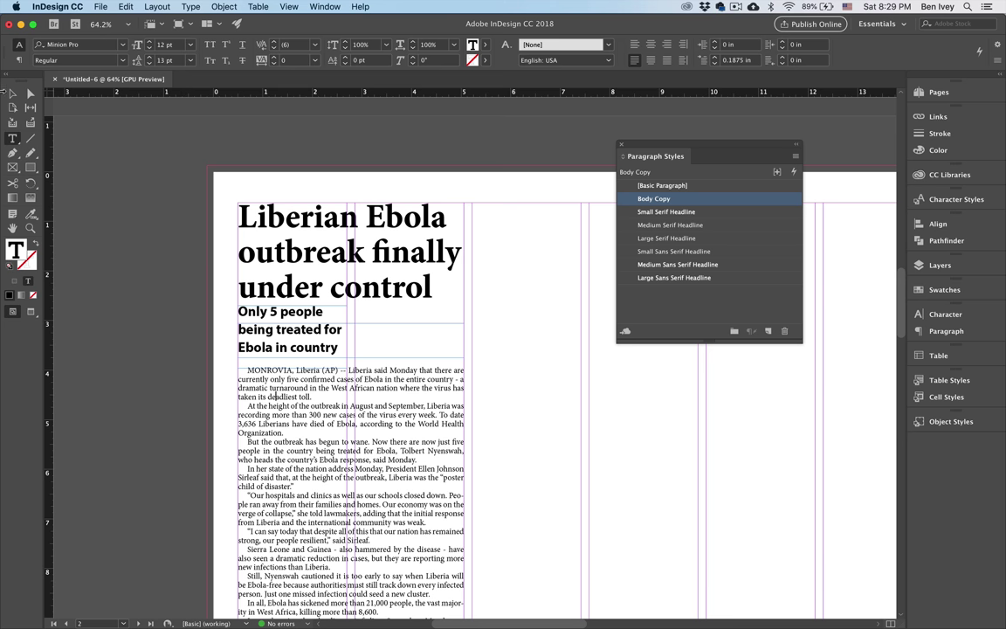
pyautogui.click(11, 92)
pyautogui.moveTo(333, 459); pyautogui.dragTo(333, 468)
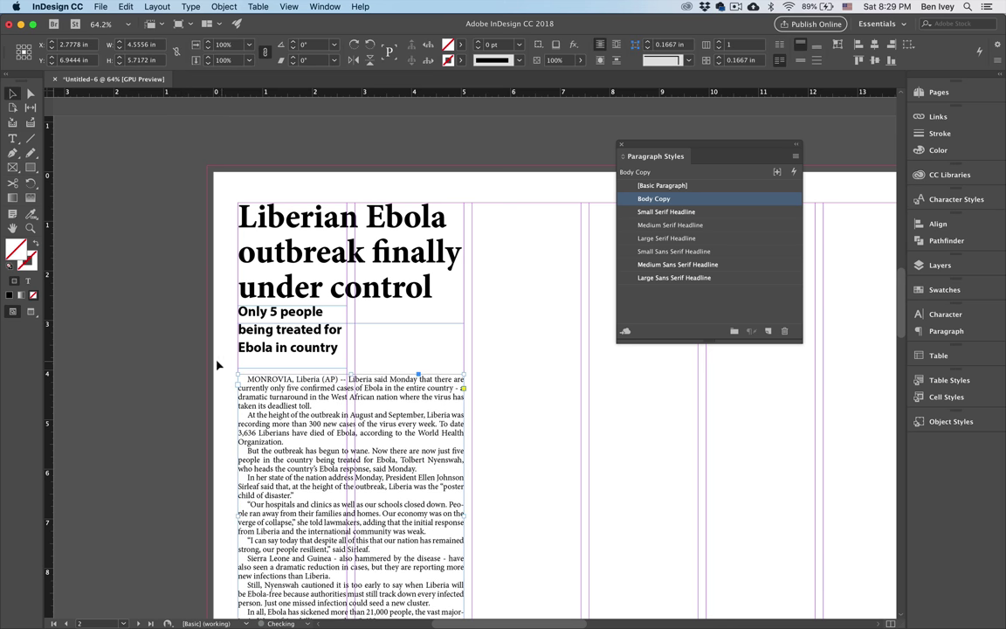
# Change the font style of all the deck text to Italic.
pyautogui.click(255, 321)
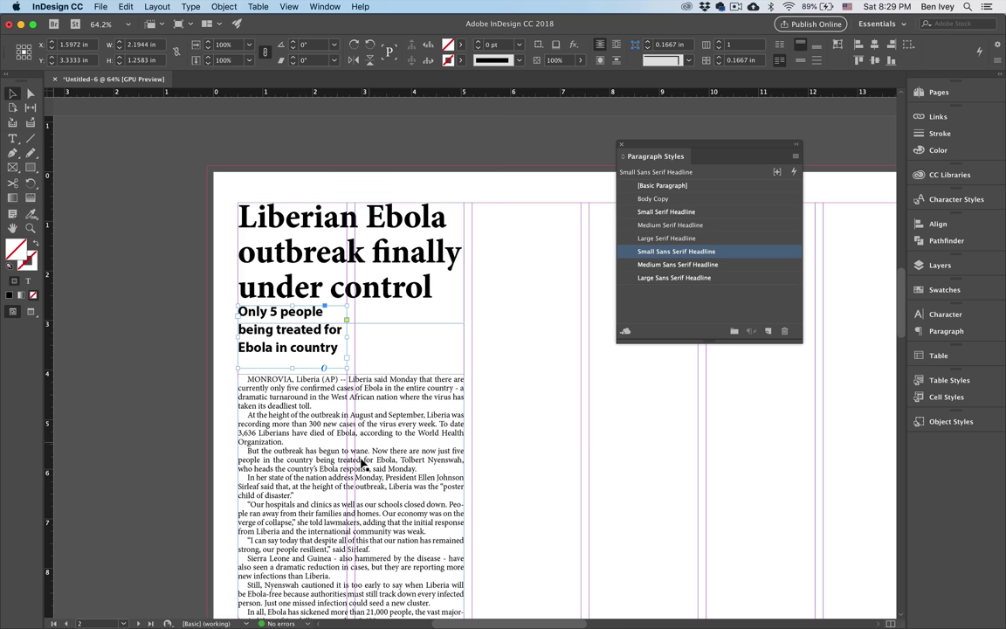
pyautogui.press('t')
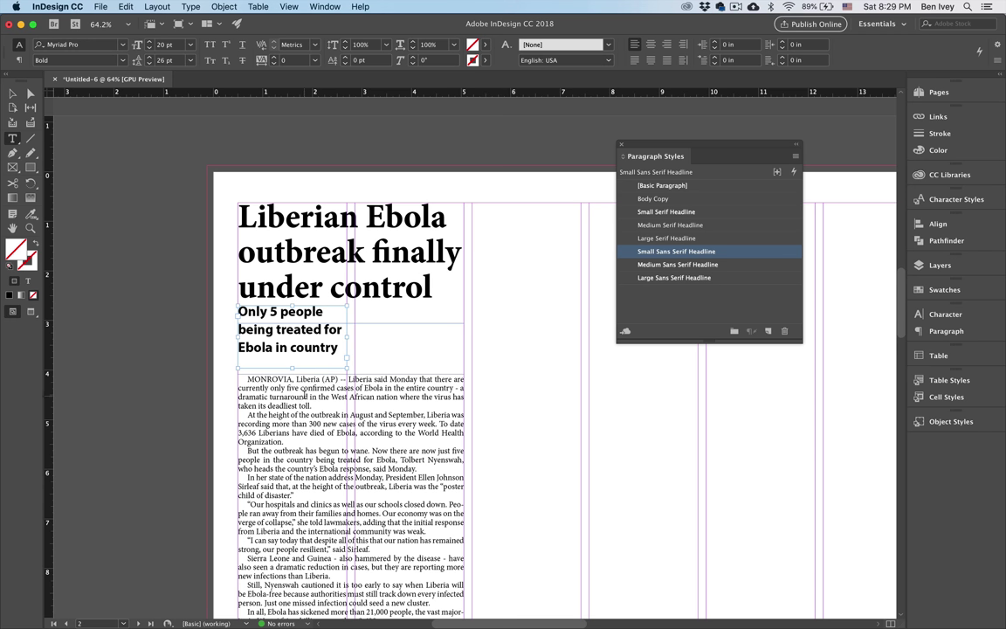
pyautogui.moveTo(339, 347); pyautogui.dragTo(239, 311)
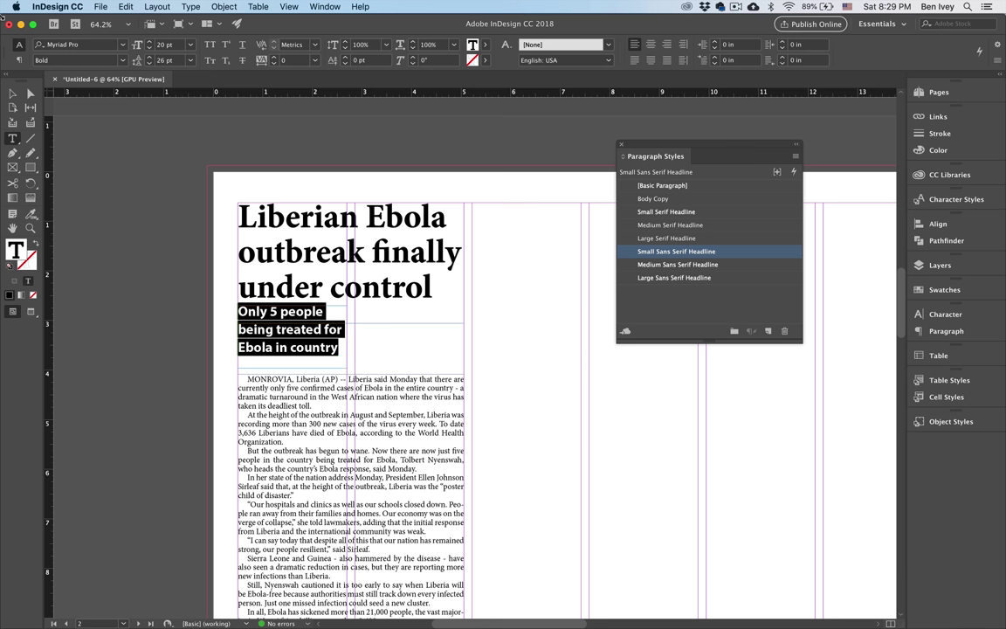
pyautogui.click(111, 57)
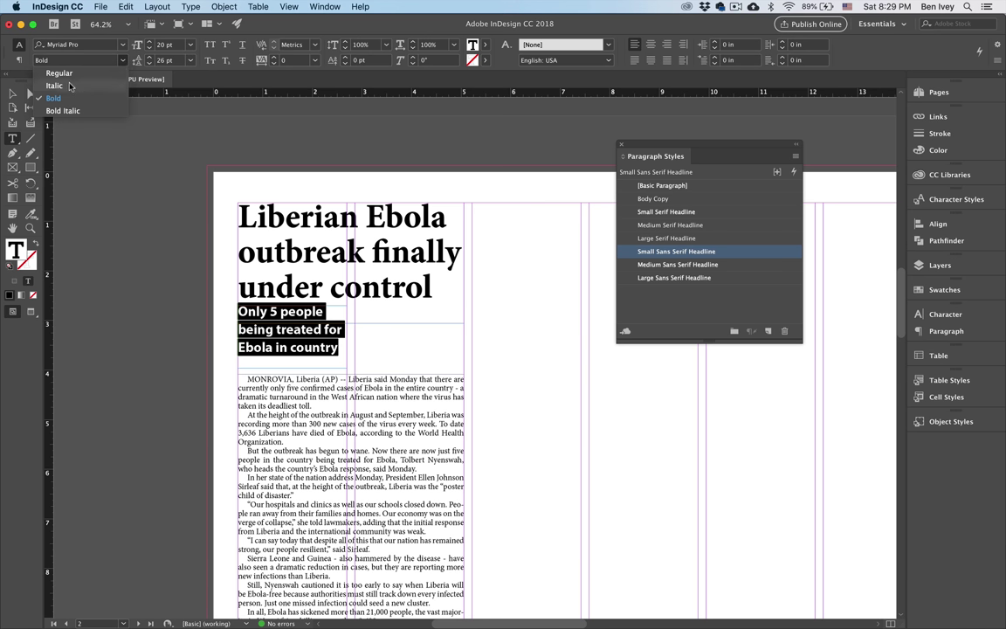
pyautogui.click(69, 85)
pyautogui.click(13, 93)
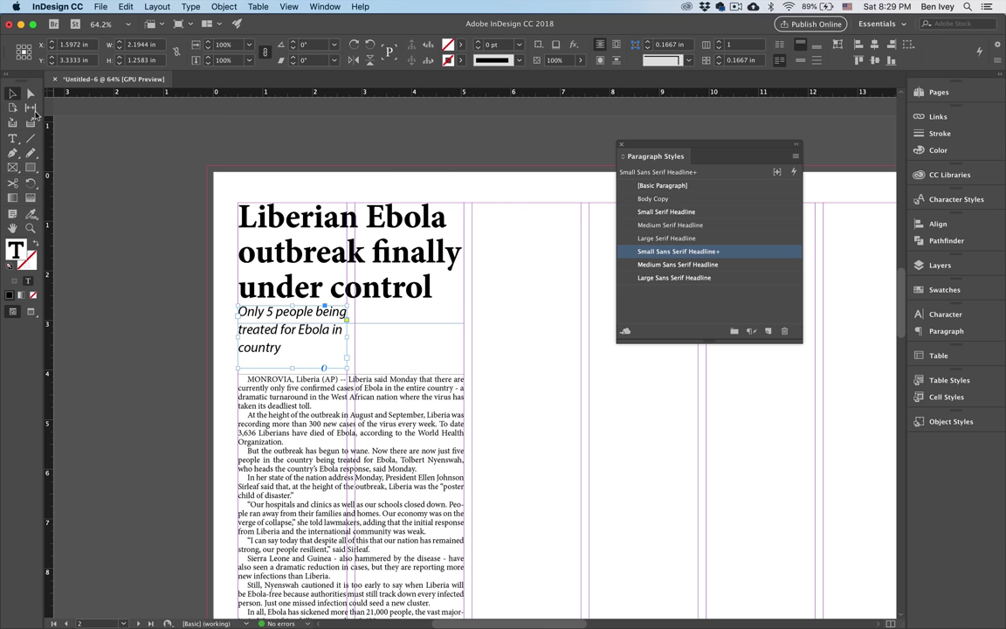
# Set the italic deck text to 22 pt.
pyautogui.click(189, 287)
pyautogui.press('t')
pyautogui.moveTo(238, 312); pyautogui.dragTo(282, 347)
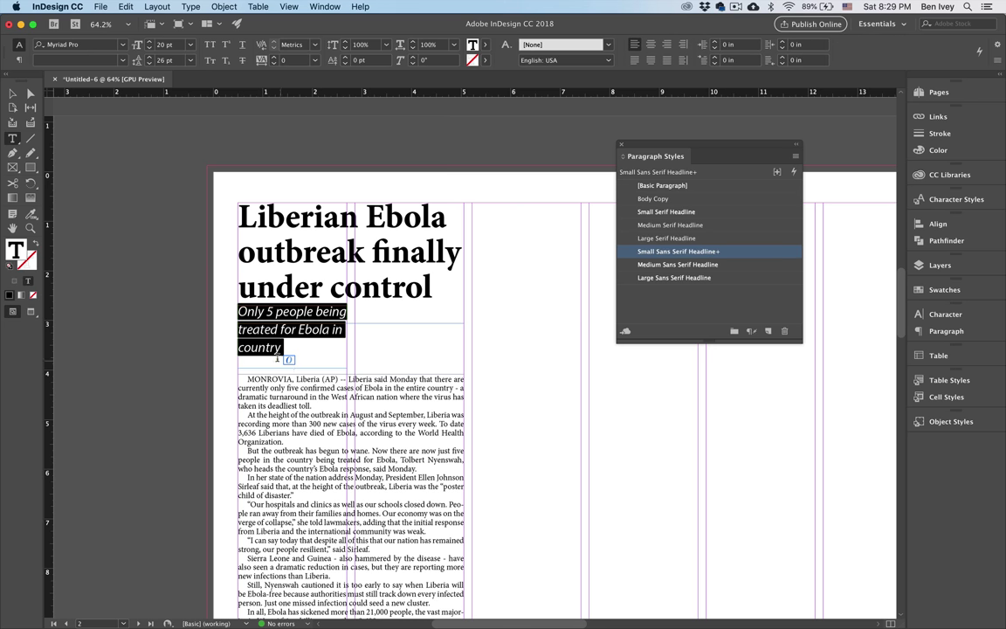
pyautogui.click(150, 48)
pyautogui.click(150, 48)
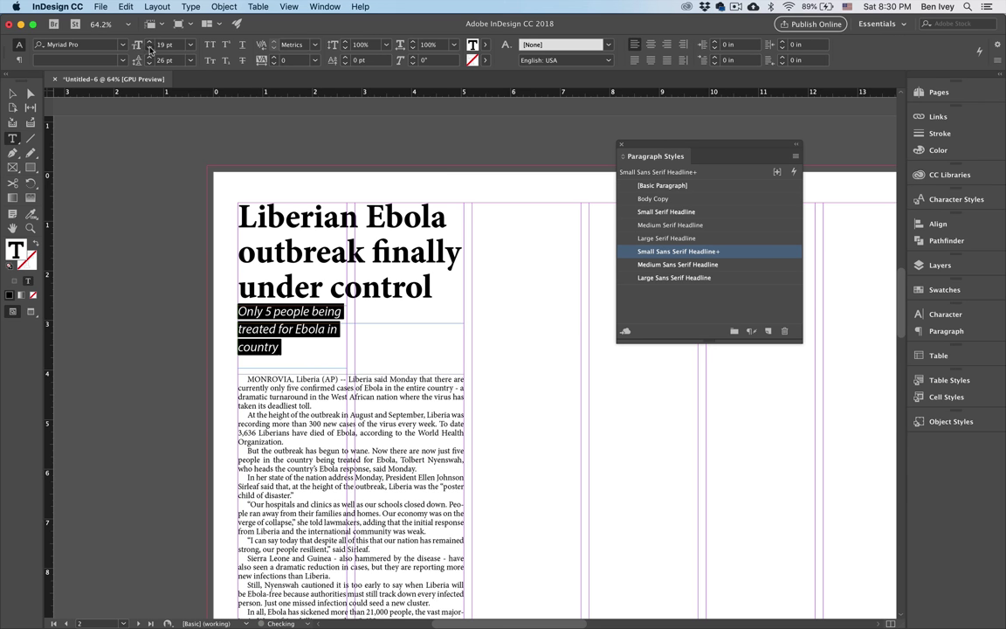
pyautogui.click(149, 49)
pyautogui.click(150, 48)
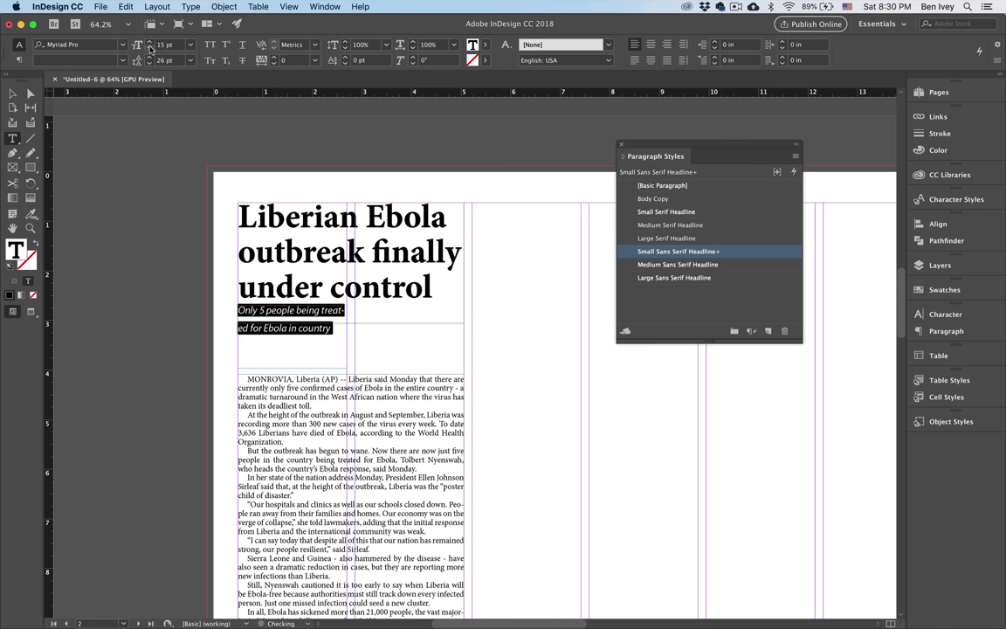
pyautogui.click(148, 42)
pyautogui.click(148, 42)
pyautogui.click(149, 42)
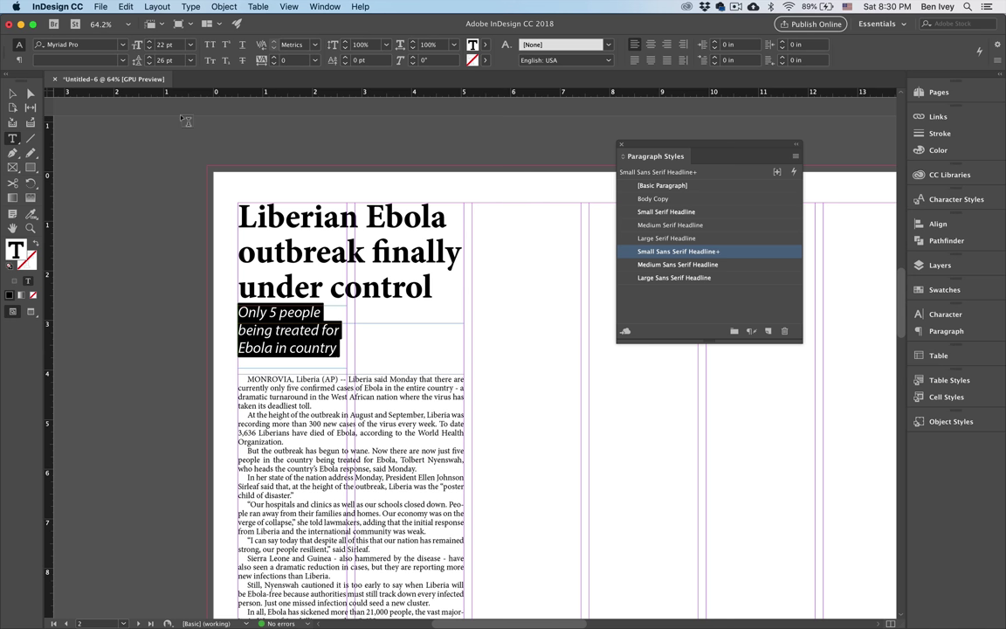
# Preview the page without guides to check the headline, deck and body copy, and return to the normal view with the deck selected.
pyautogui.click(13, 92)
pyautogui.click(107, 176)
pyautogui.press('w')
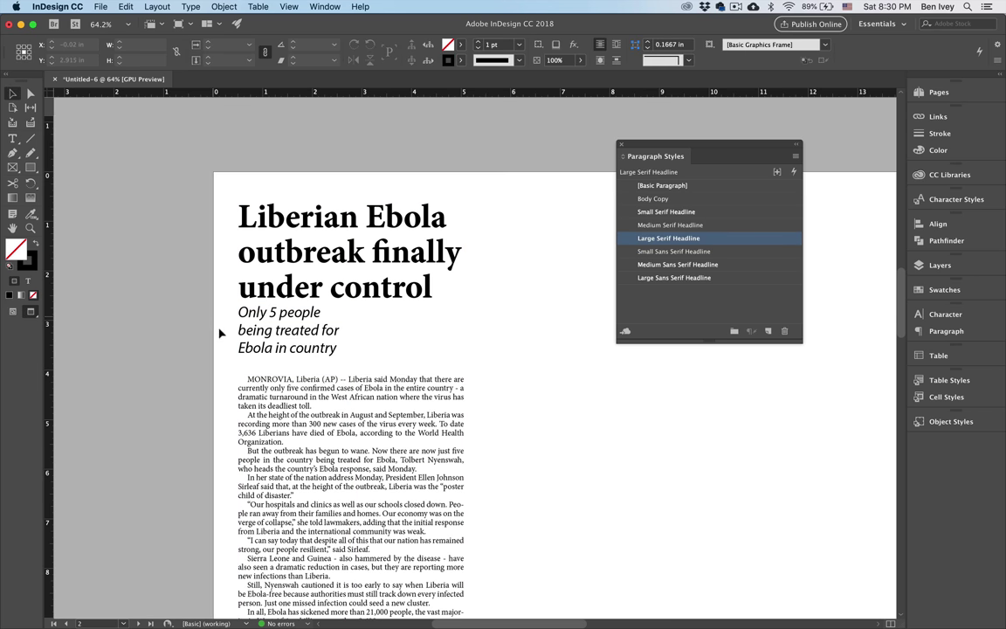
pyautogui.click(294, 353)
pyautogui.press('w')
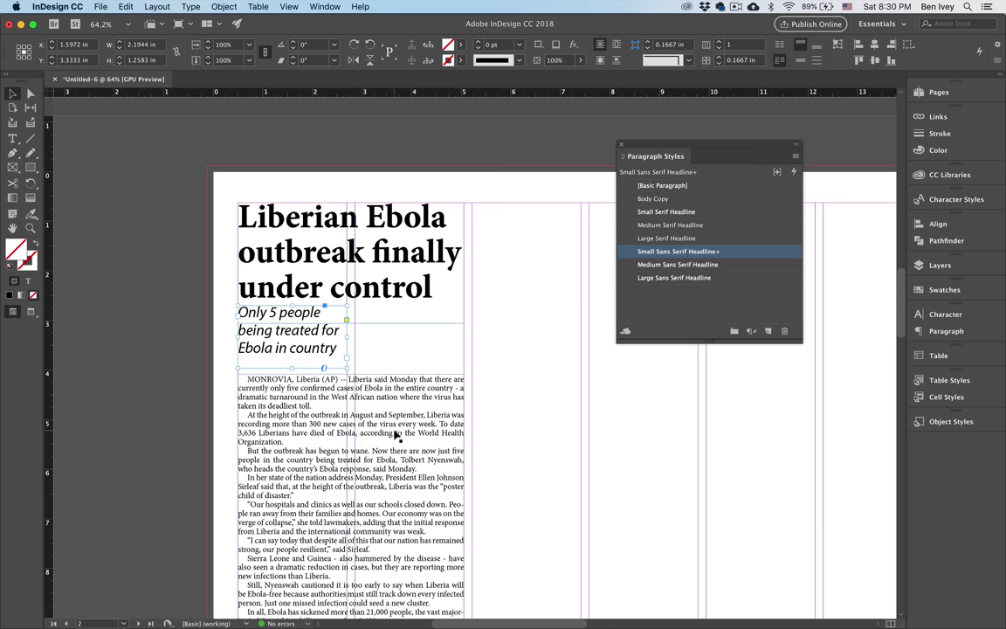
# Split the body copy frame into 2 columns and move it up so its top aligns with the top of the deck.
pyautogui.click(308, 436)
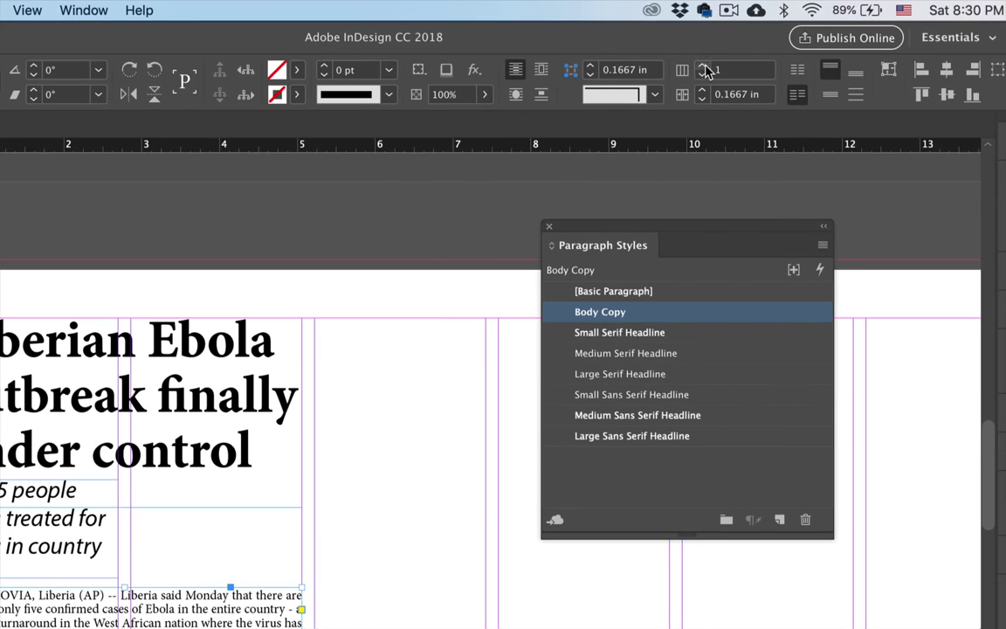
pyautogui.click(705, 68)
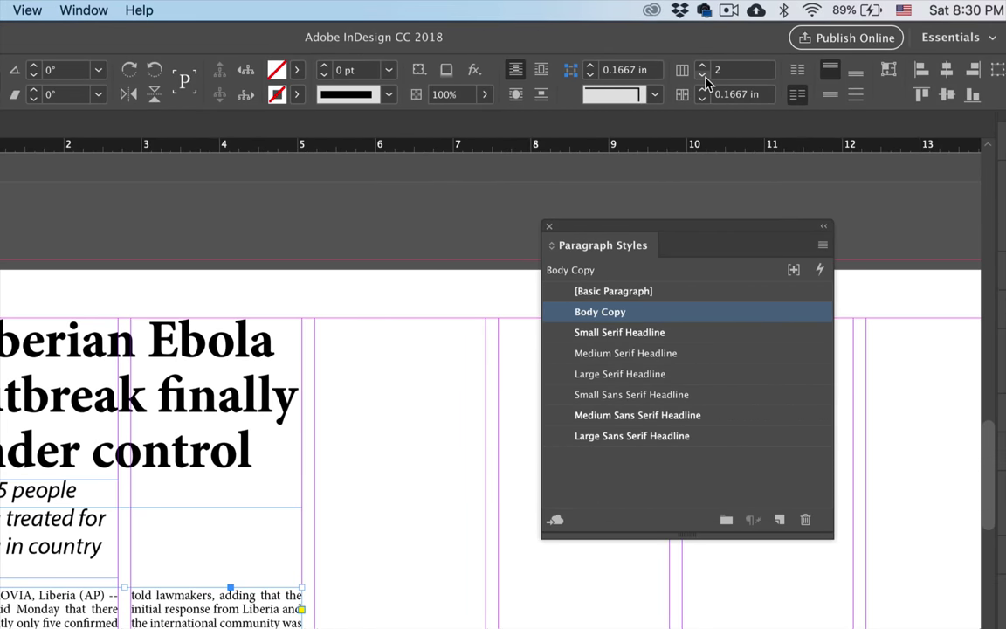
pyautogui.moveTo(382, 442); pyautogui.dragTo(382, 375)
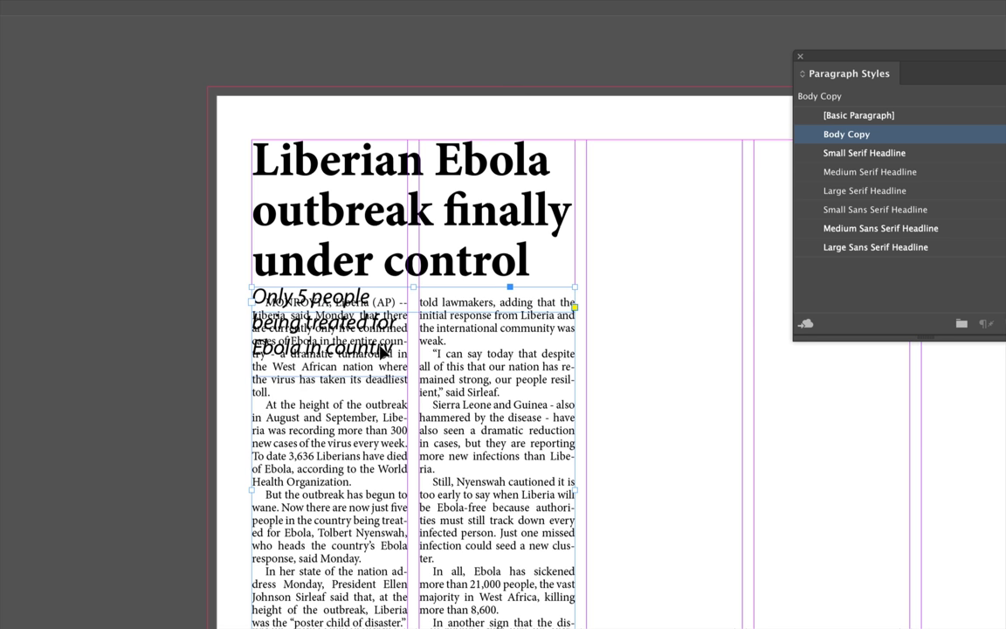
pyautogui.click(171, 388)
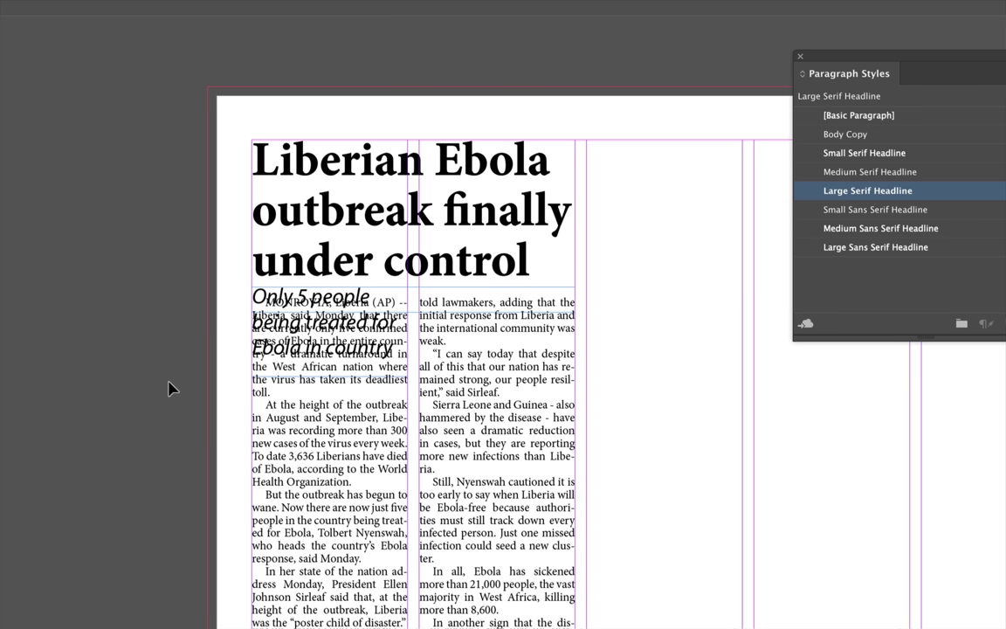
# Send the two-column body copy frame to the back, behind the italic deck.
pyautogui.click(253, 318)
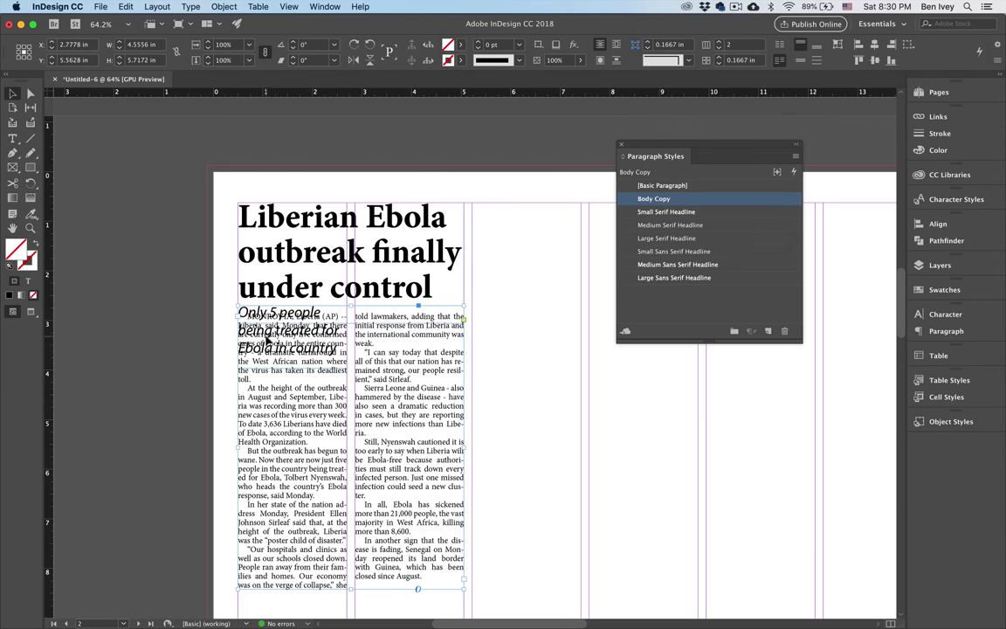
pyautogui.click(221, 6)
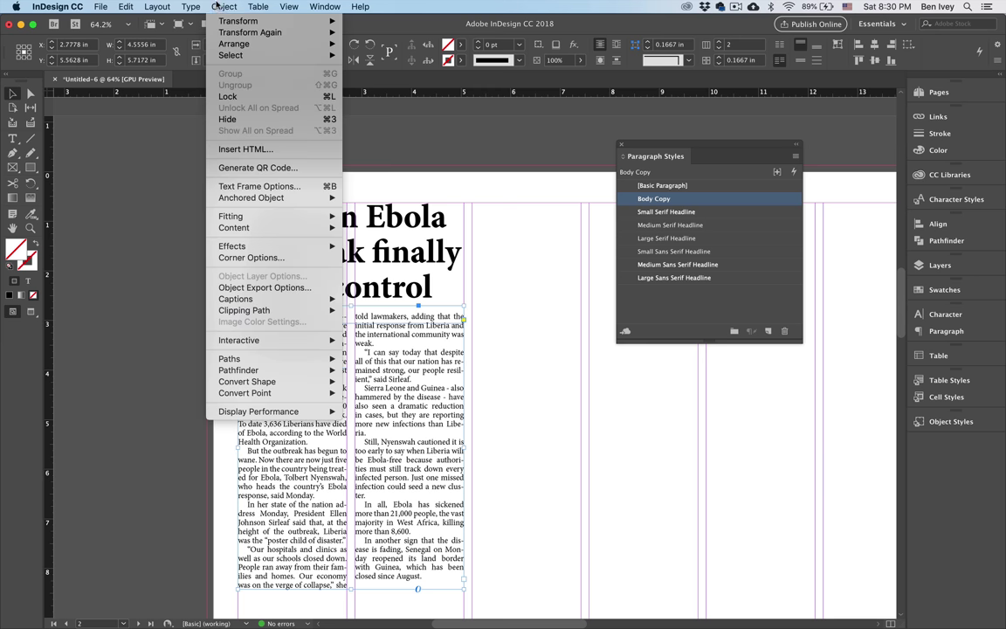
pyautogui.moveTo(291, 45)
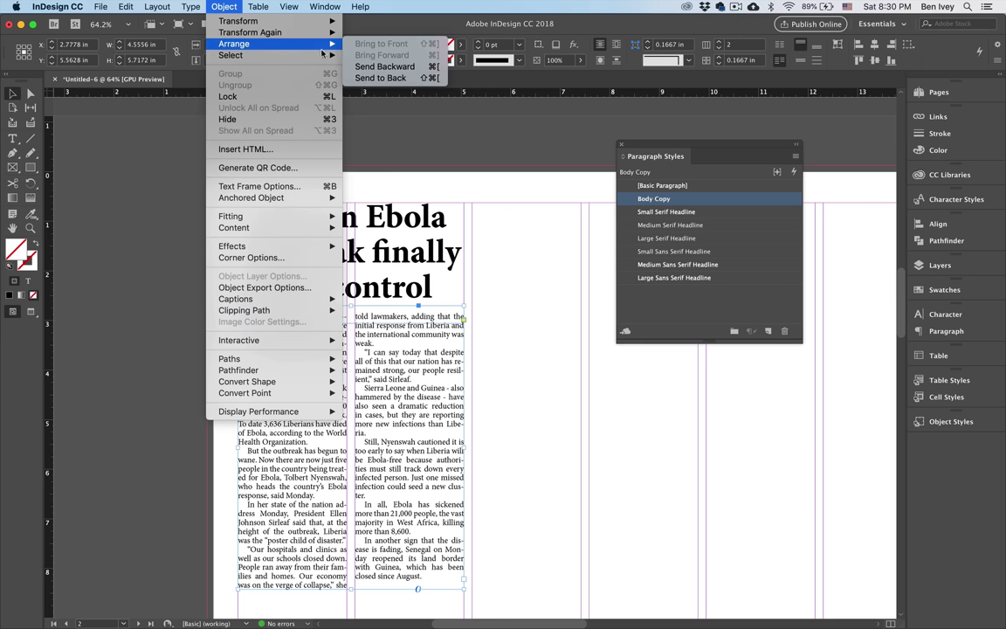
pyautogui.click(380, 78)
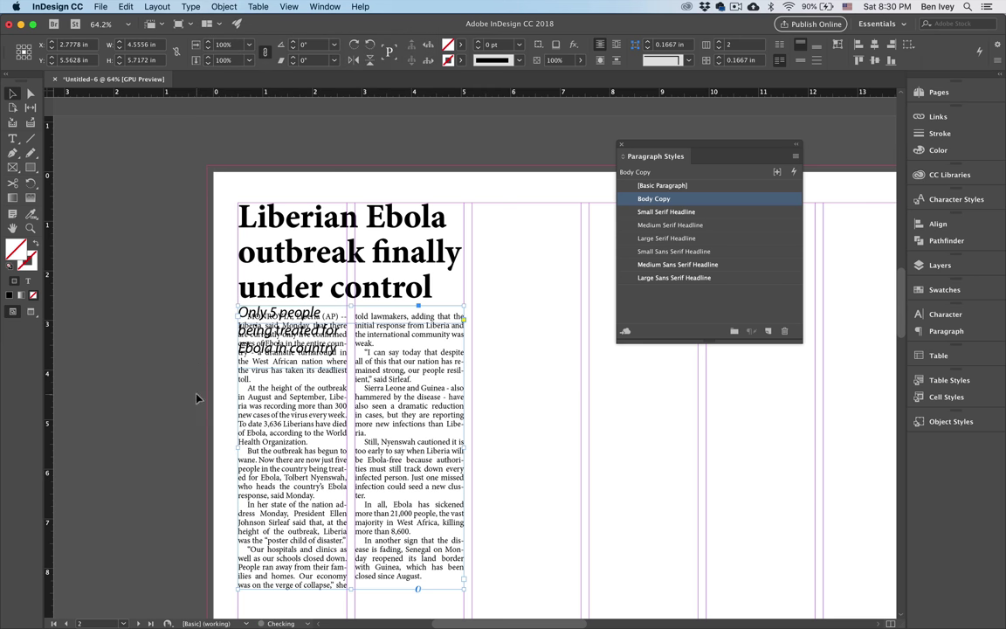
pyautogui.click(179, 353)
# Wrap the body copy around the bounding box of the deck frame and preview the result without guides.
pyautogui.click(278, 348)
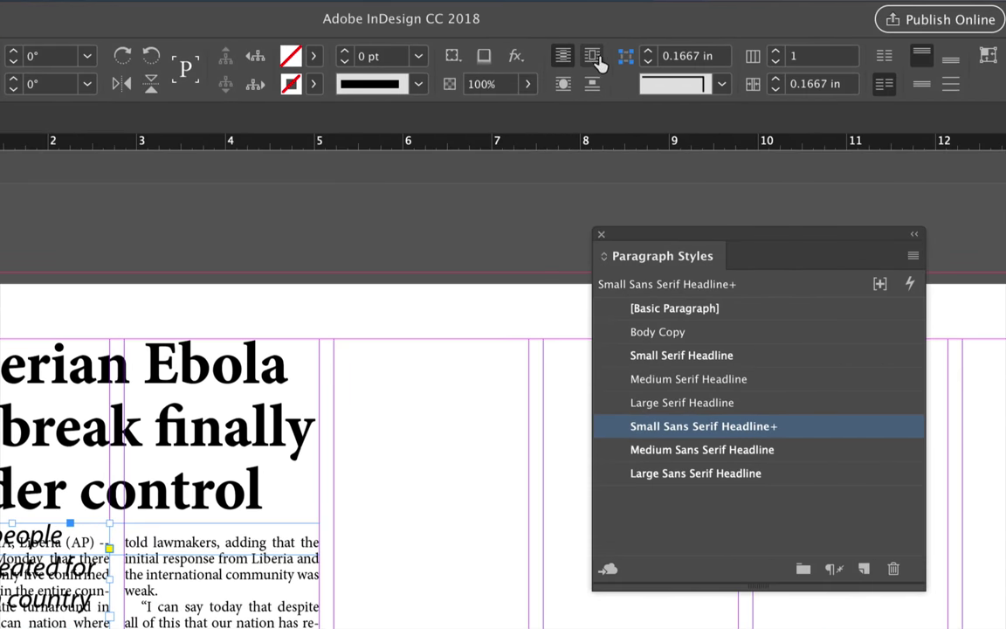
pyautogui.click(594, 56)
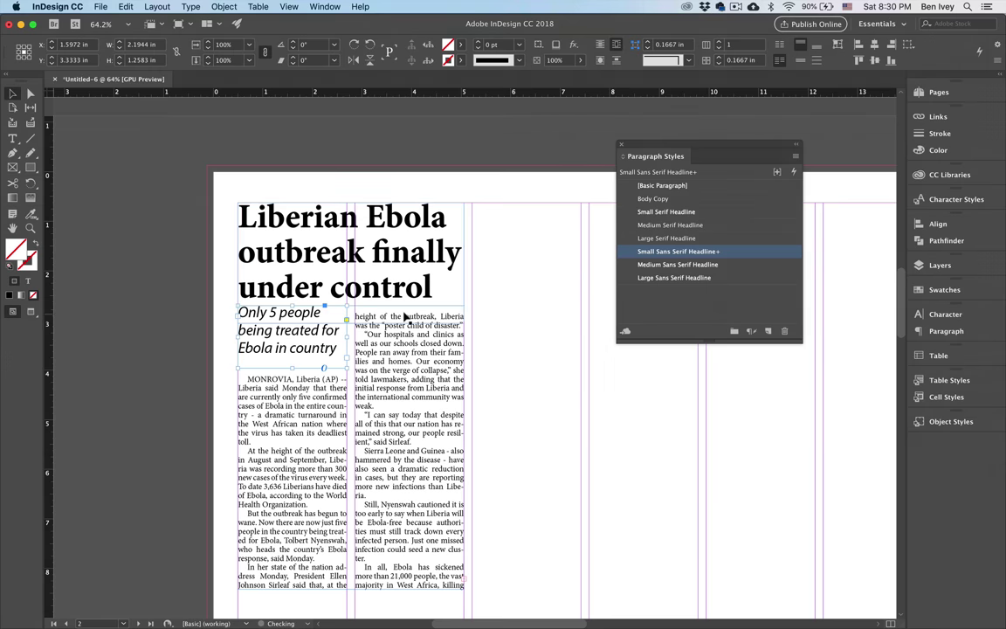
pyautogui.press('w')
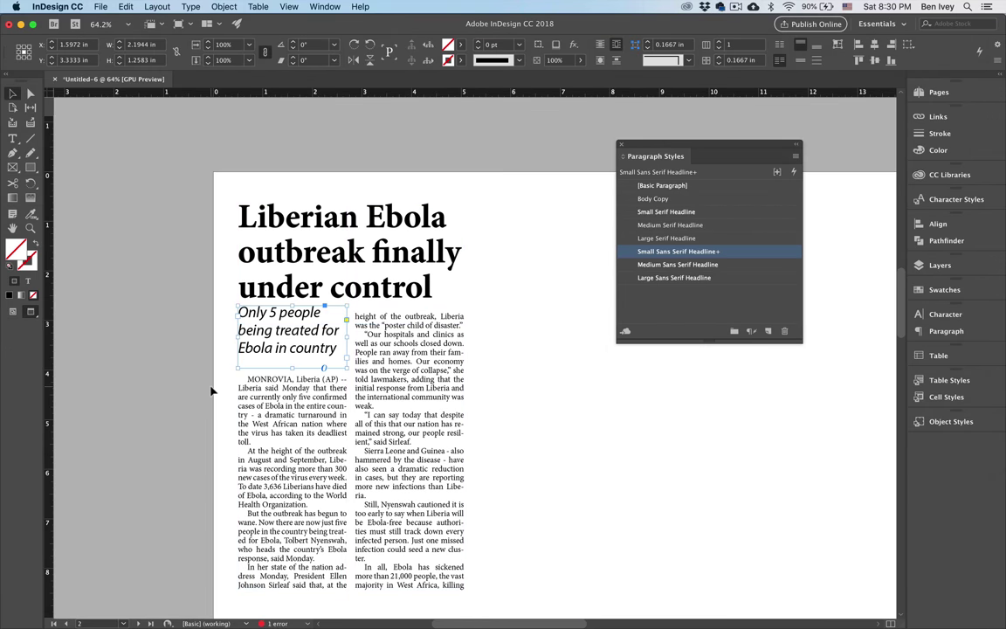
pyautogui.click(210, 392)
pyautogui.scroll(3, 214, 392)
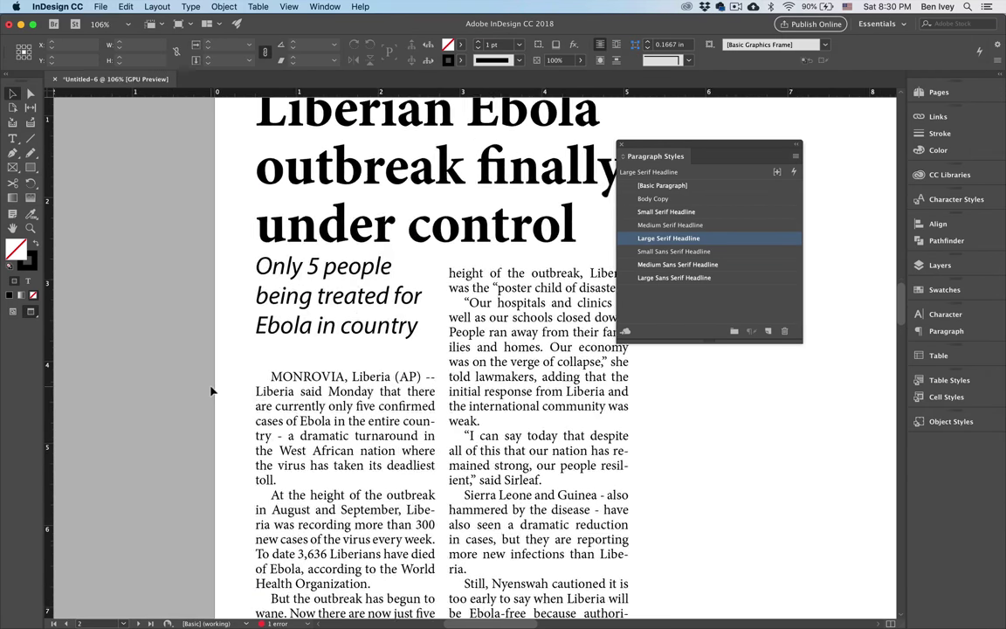
# Nudge the deck frame down to Y 3.4583 in, checking its position with the guides shown again.
pyautogui.click(364, 324)
pyautogui.press('Down')
pyautogui.press('Down')
pyautogui.press('Down')
pyautogui.press('Down')
pyautogui.press('Down')
pyautogui.press('Down')
pyautogui.press('Down')
pyautogui.press('Down')
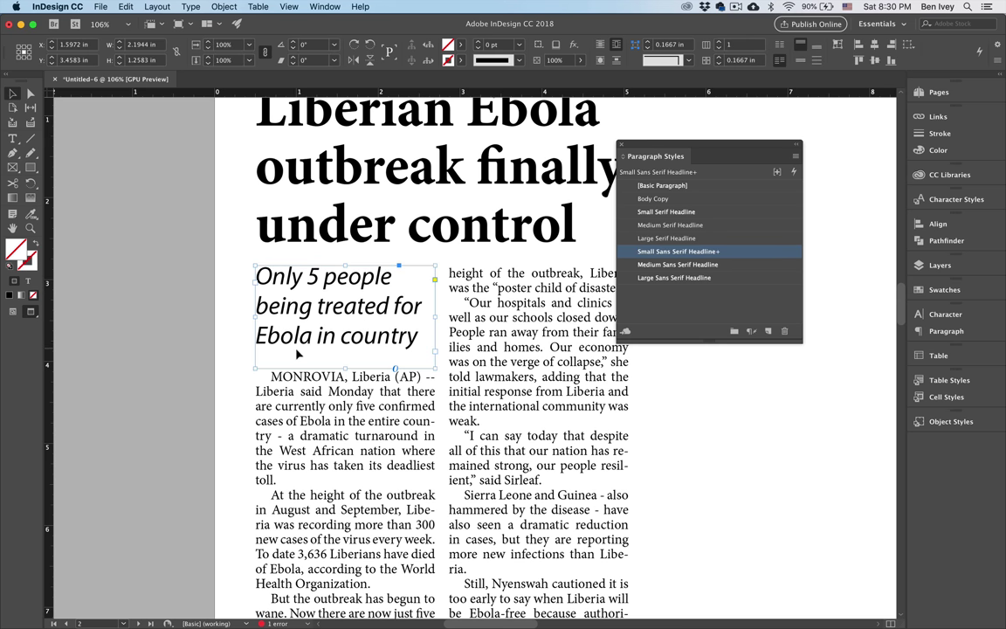
pyautogui.press('w')
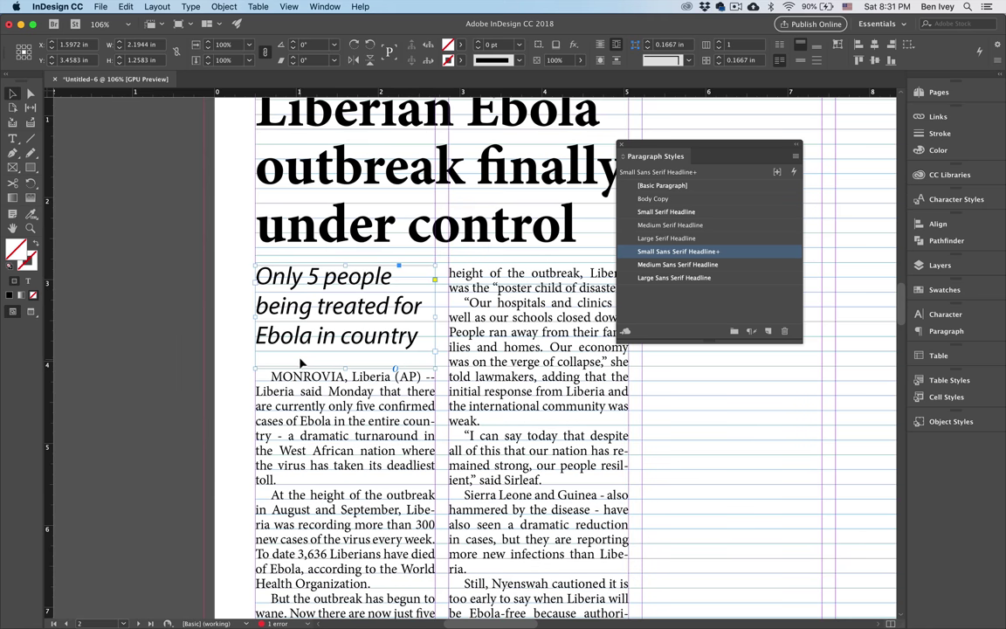
pyautogui.click(218, 354)
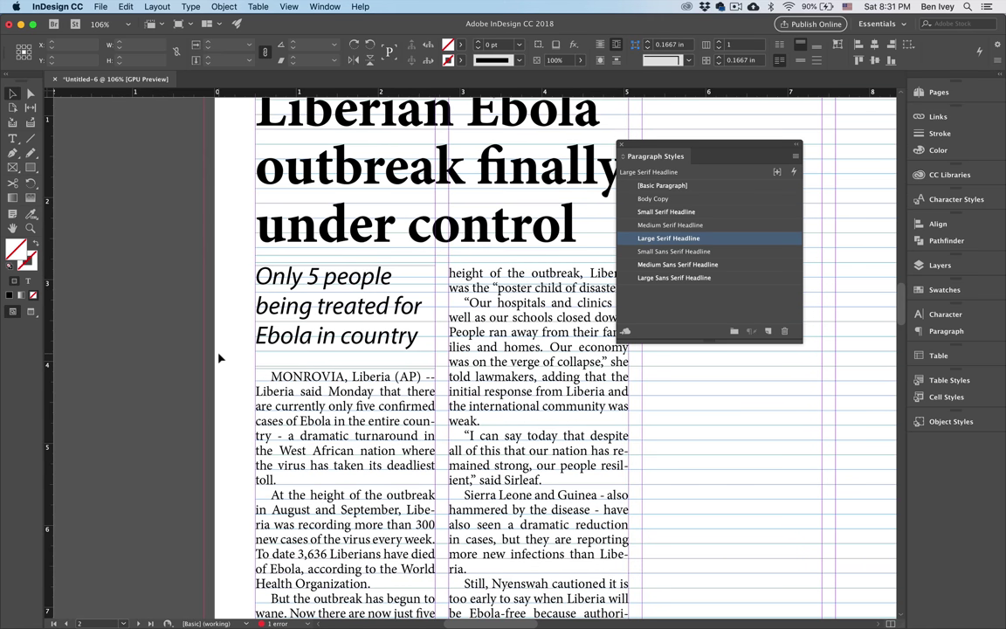
# Shorten the deck frame from its bottom edge so the first body paragraph moves up by one line.
pyautogui.press('w')
pyautogui.click(297, 387)
pyautogui.click(212, 306)
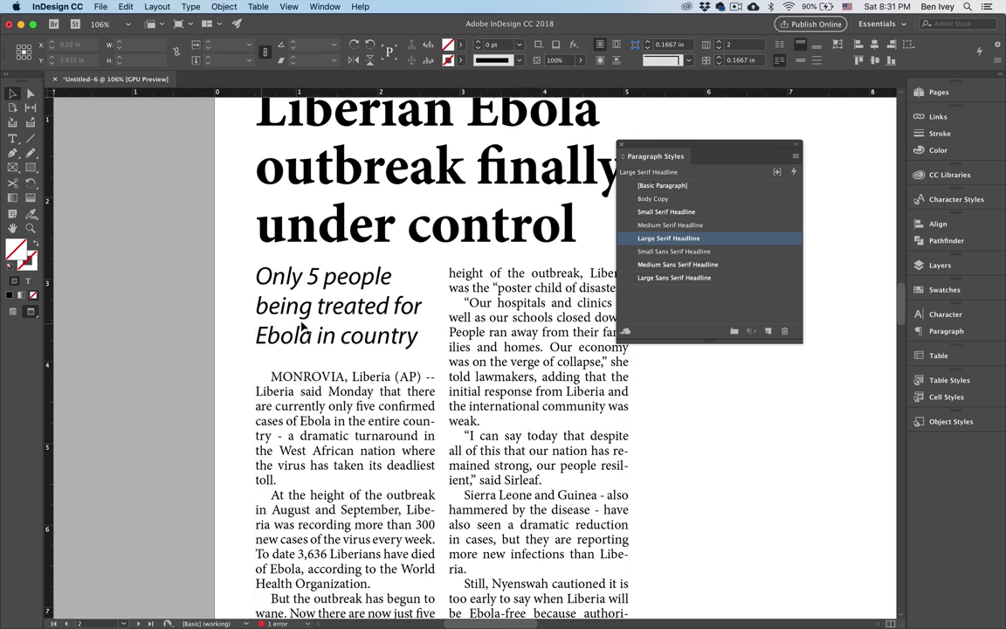
pyautogui.click(344, 371)
pyautogui.moveTo(345, 368); pyautogui.dragTo(329, 357)
pyautogui.click(223, 357)
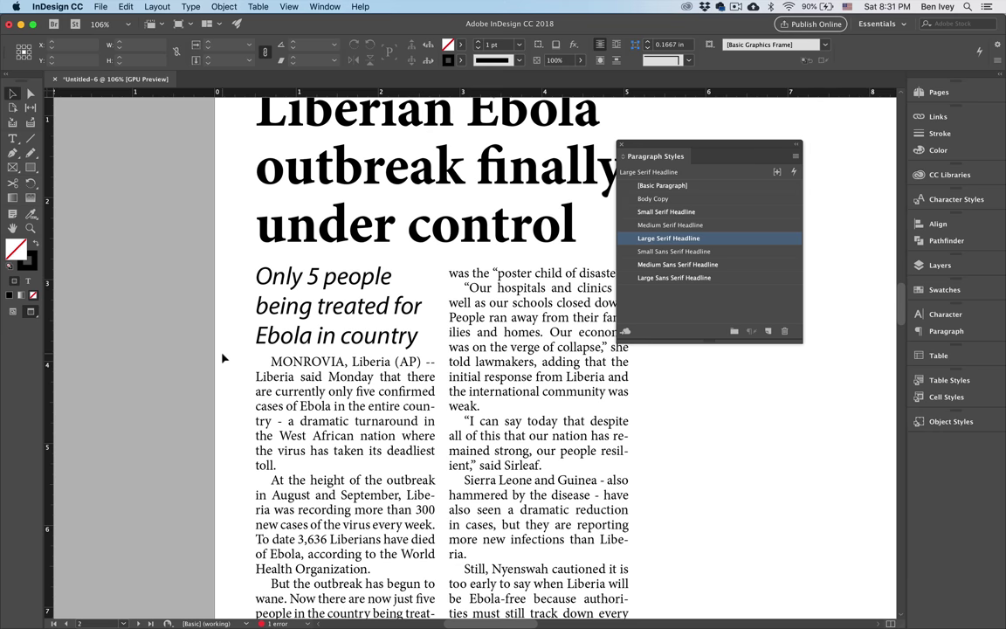
pyautogui.scroll(-4, 223, 358)
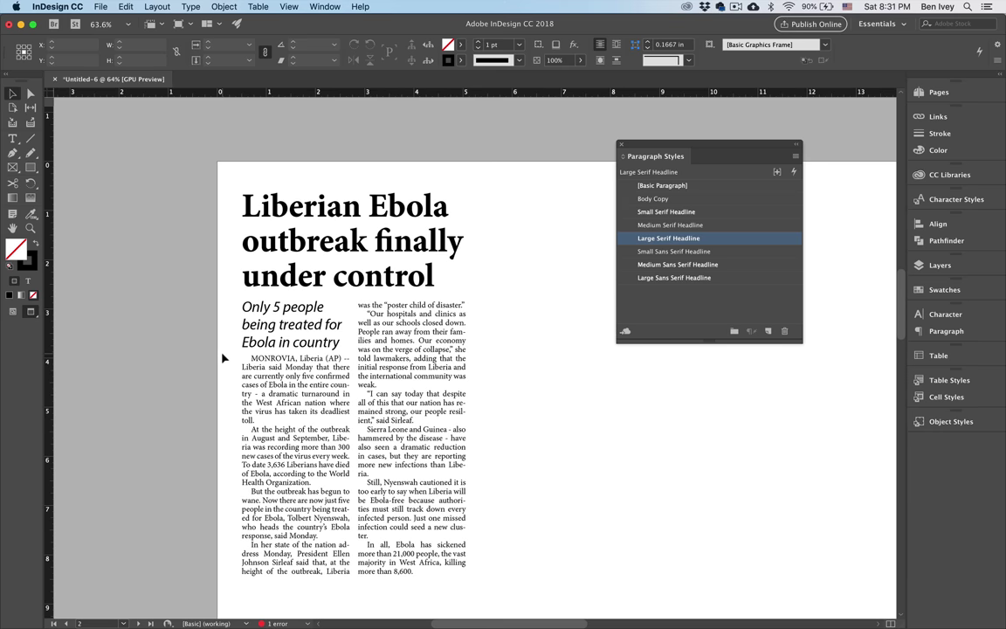
# Set the tracking of the opening body paragraph, beginning "MONROVIA, Liberia (AP)", to 10.
pyautogui.doubleClick(289, 396)
pyautogui.tripleClick(273, 396)
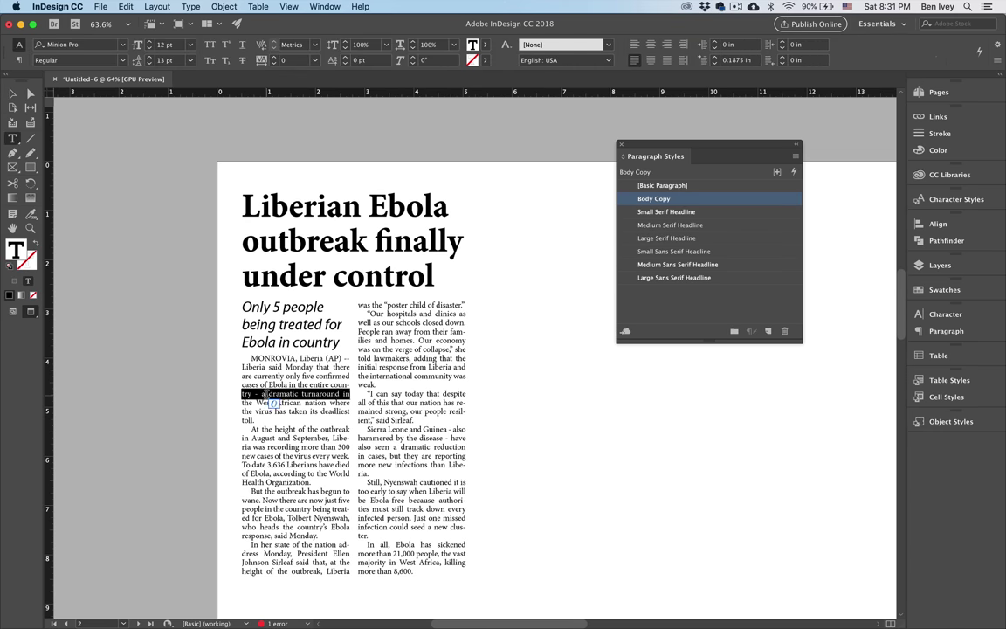
pyautogui.click(274, 401)
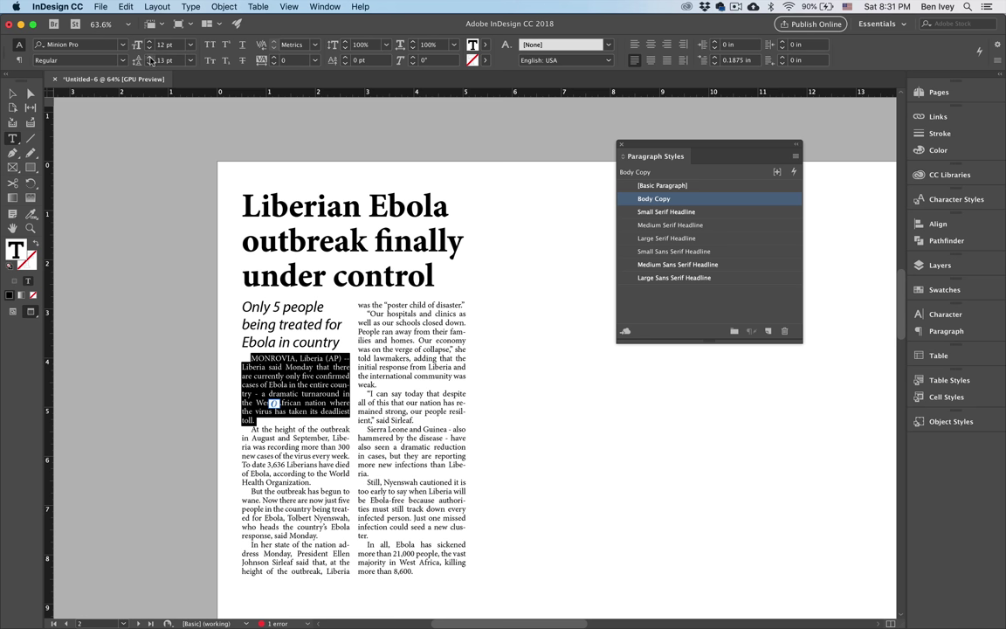
pyautogui.click(273, 56)
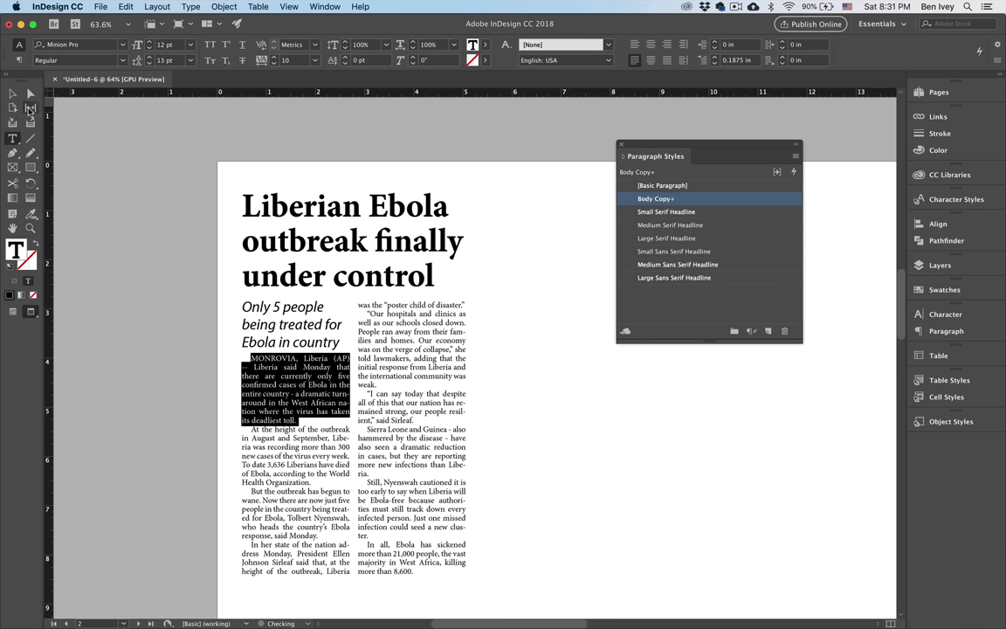
# Set the tracking of the paragraph beginning "Our hospitals and clinics" to 10.
pyautogui.doubleClick(378, 332)
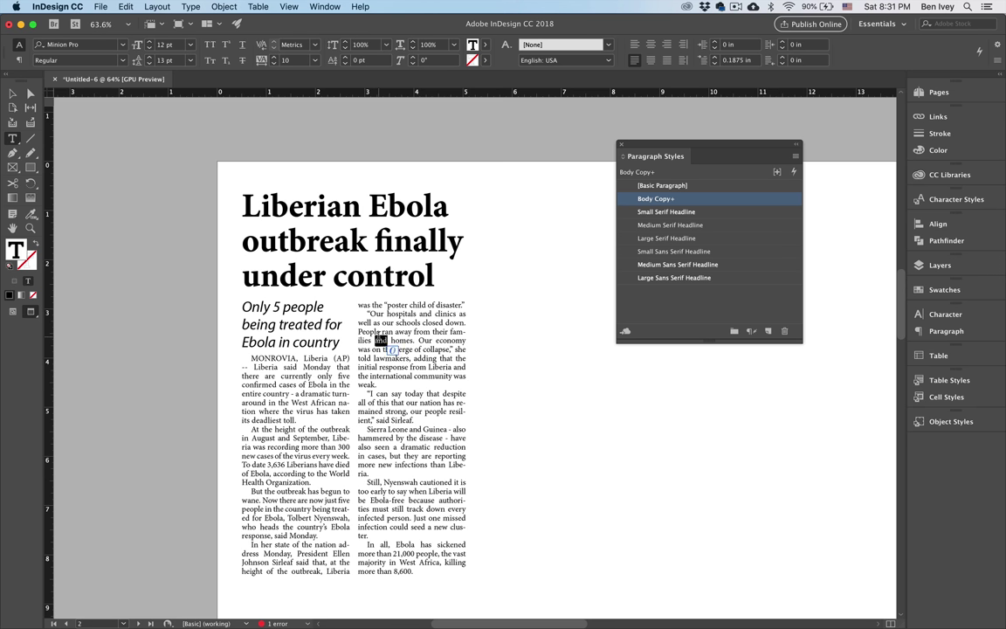
pyautogui.click(377, 332)
pyautogui.click(377, 332)
pyautogui.click(274, 57)
# Set the tracking of the paragraph beginning "Sierra Leone and Guinea" to 10.
pyautogui.click(399, 447)
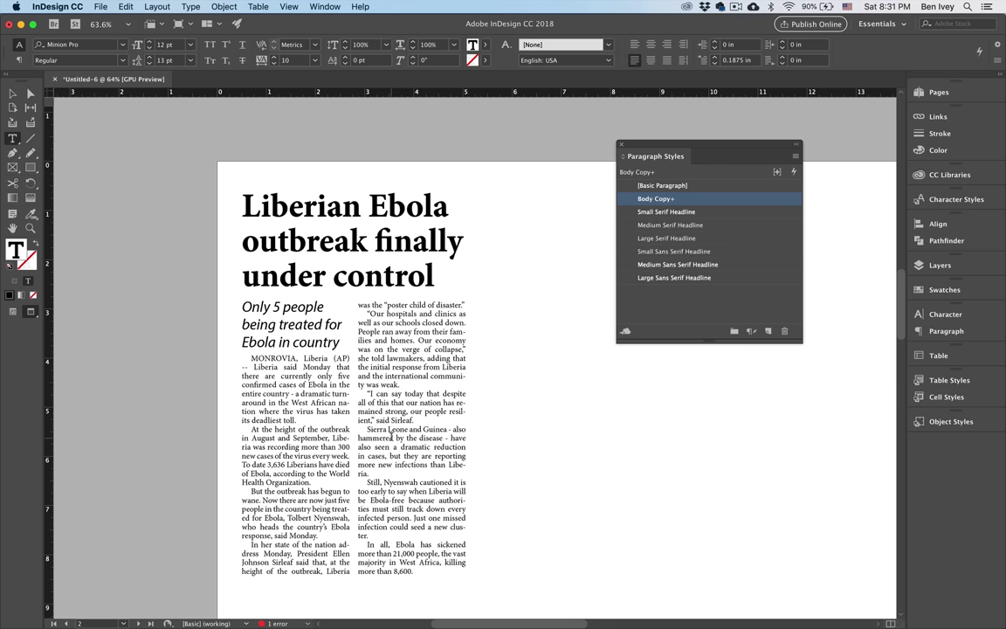
pyautogui.tripleClick(399, 447)
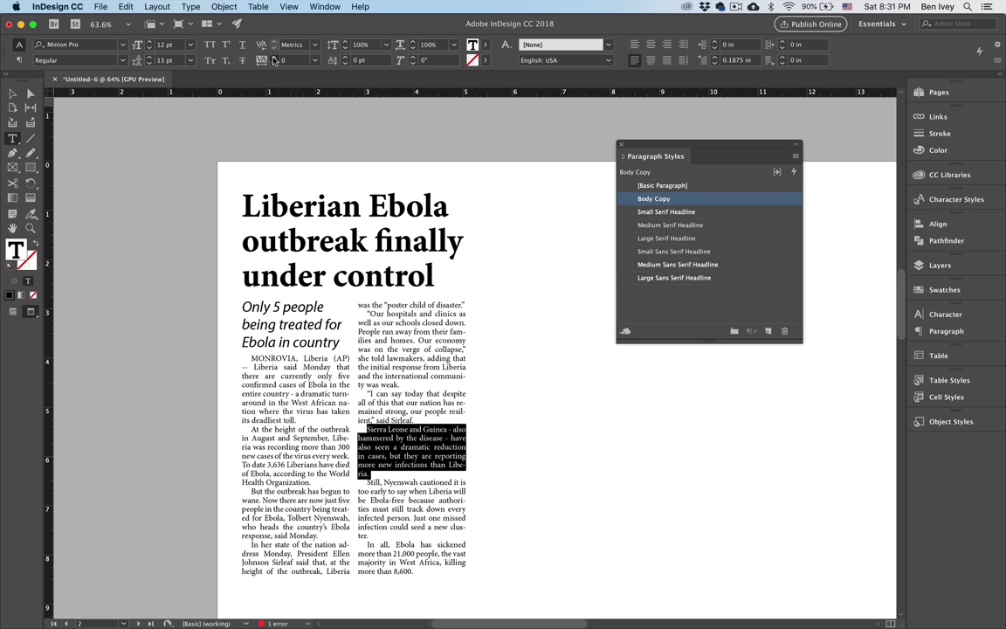
pyautogui.click(274, 57)
pyautogui.click(12, 93)
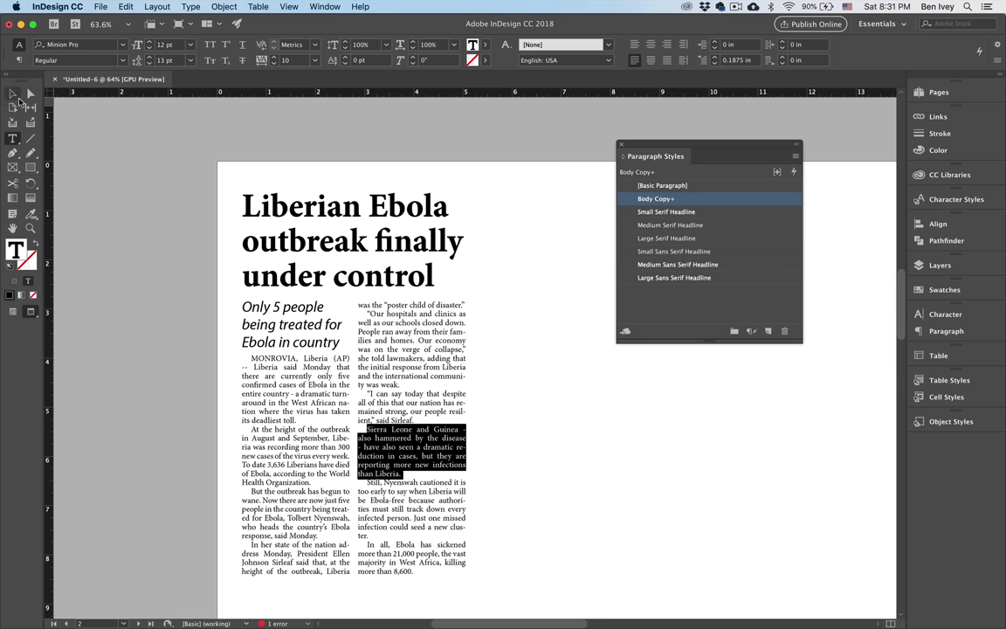
# Show the guides again and extend the body copy frame downward to a height of about 6.29 in to fit the overset text.
pyautogui.click(177, 264)
pyautogui.press('w')
pyautogui.scroll(-5, 420, 522)
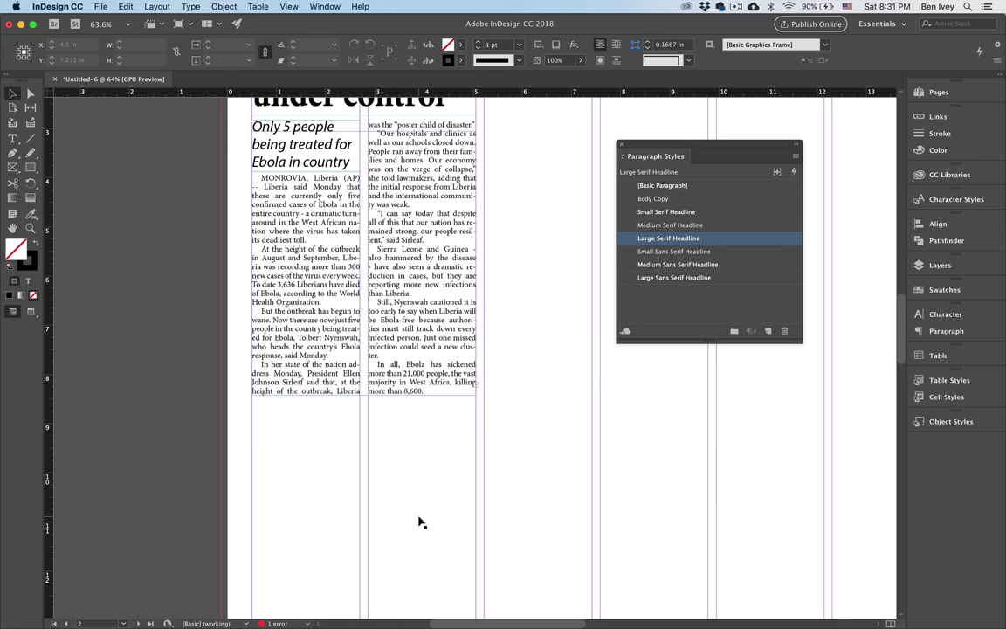
pyautogui.click(365, 397)
pyautogui.moveTo(365, 395); pyautogui.dragTo(365, 422)
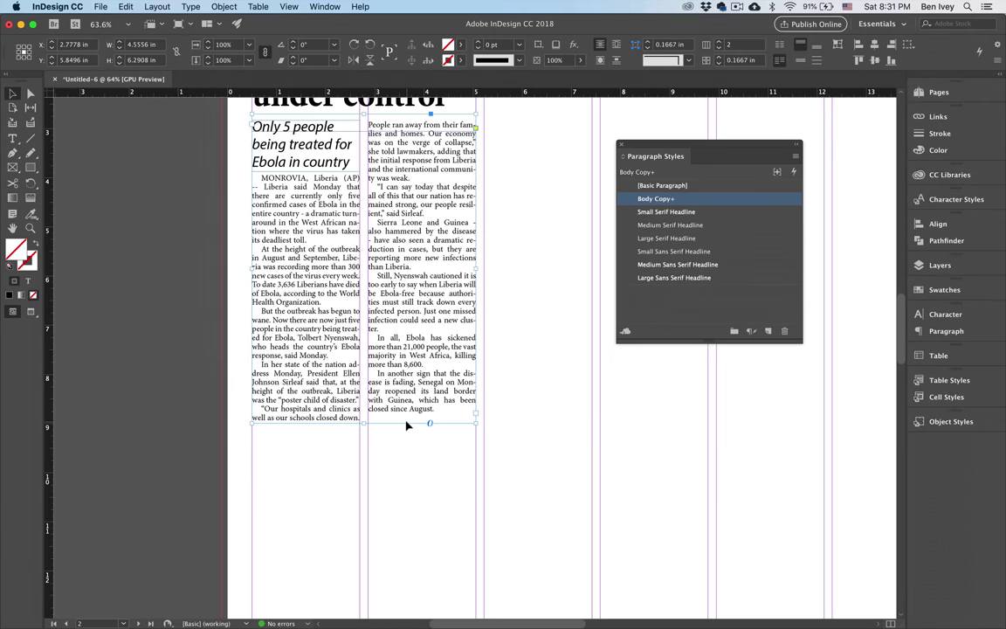
# Set the tracking of the second-column paragraph beginning "Still," to 20.
pyautogui.doubleClick(407, 425)
pyautogui.moveTo(381, 330); pyautogui.dragTo(376, 276)
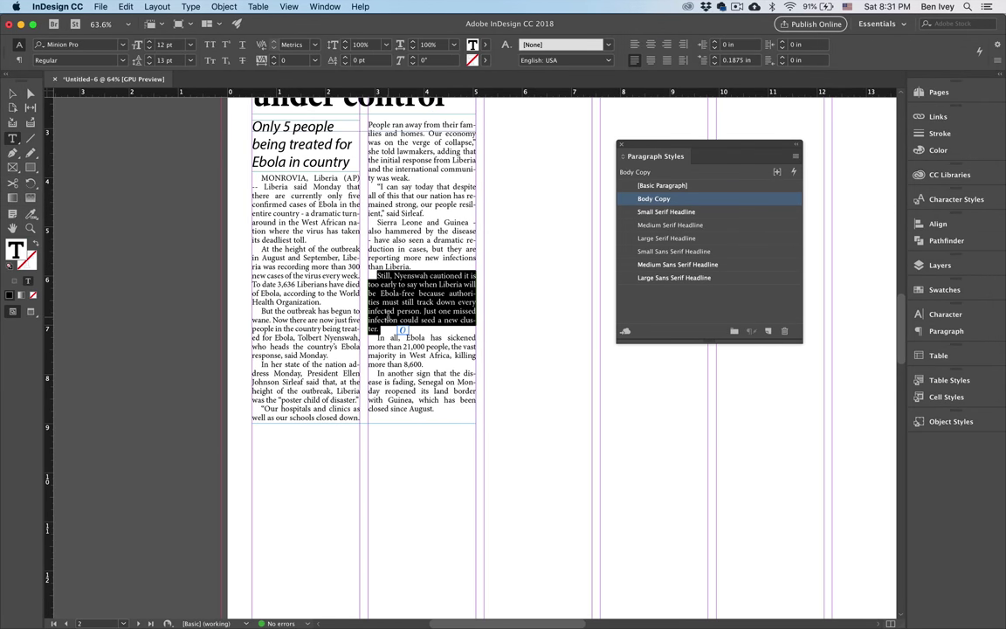
pyautogui.click(275, 58)
pyautogui.click(274, 57)
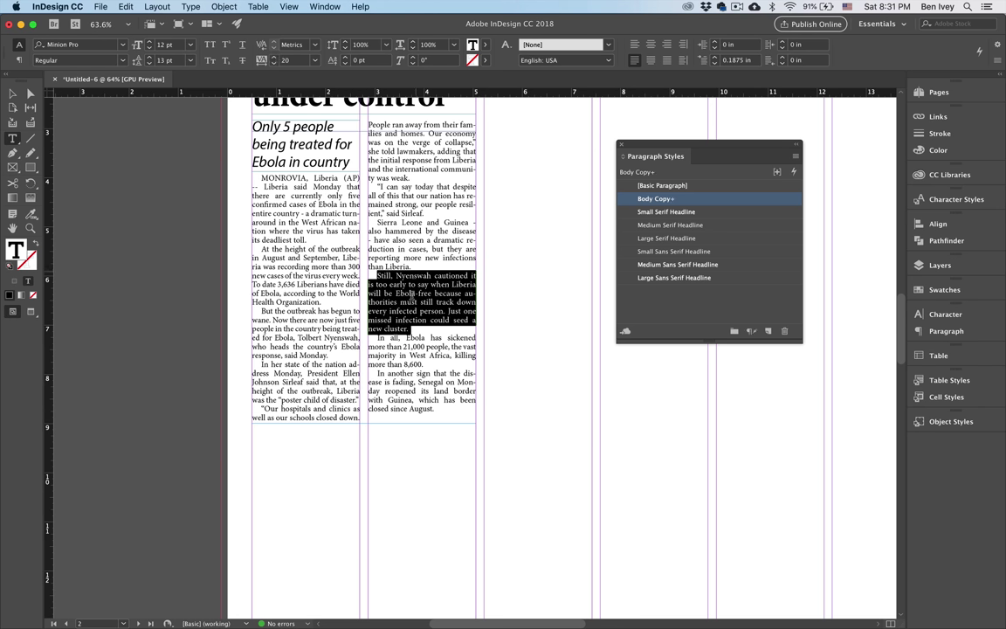
# Set the tracking of the last paragraph, beginning "In another sign", to 20.
pyautogui.click(398, 383)
pyautogui.tripleClick(397, 383)
pyautogui.click(274, 59)
pyautogui.click(274, 59)
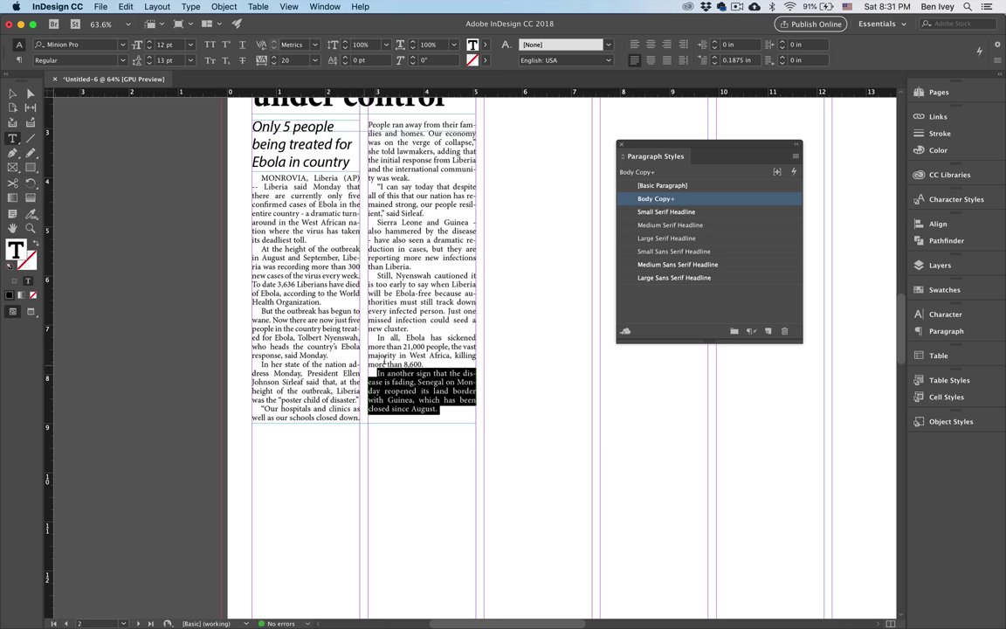
# Tighten the tracking of the paragraph beginning "Still," to -10.
pyautogui.click(399, 313)
pyautogui.tripleClick(399, 313)
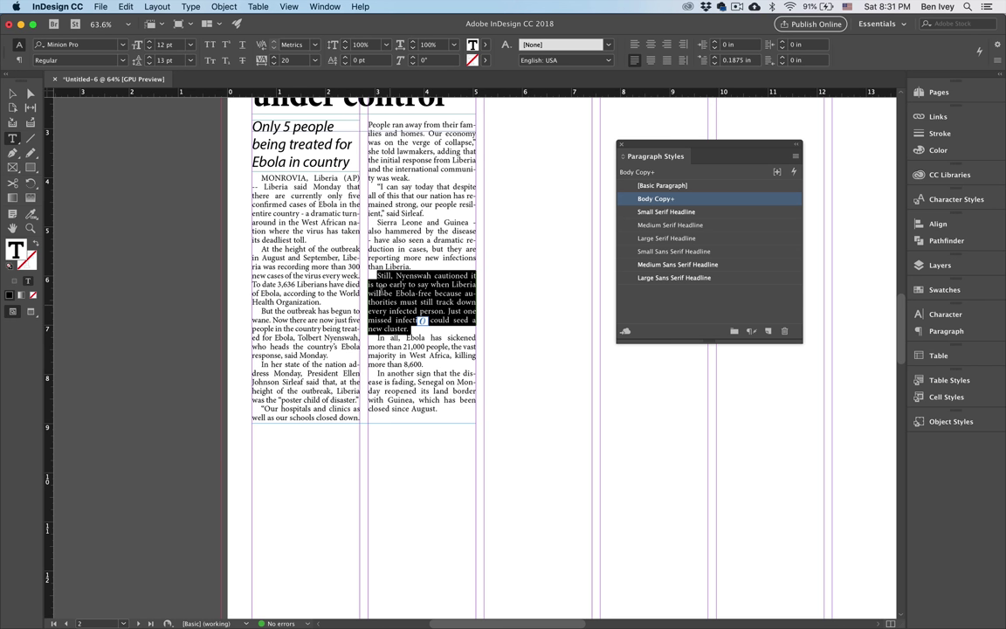
pyautogui.click(274, 63)
pyautogui.click(273, 63)
pyautogui.click(273, 63)
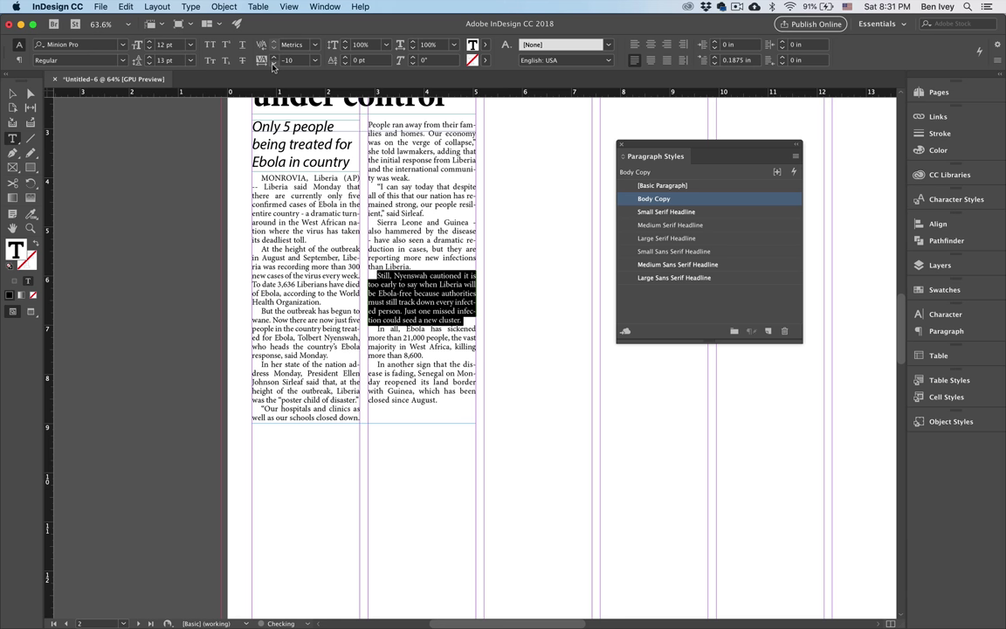
# Raise the body copy frame's bottom edge slightly so both columns end level, and preview the finished story without guides.
pyautogui.click(13, 94)
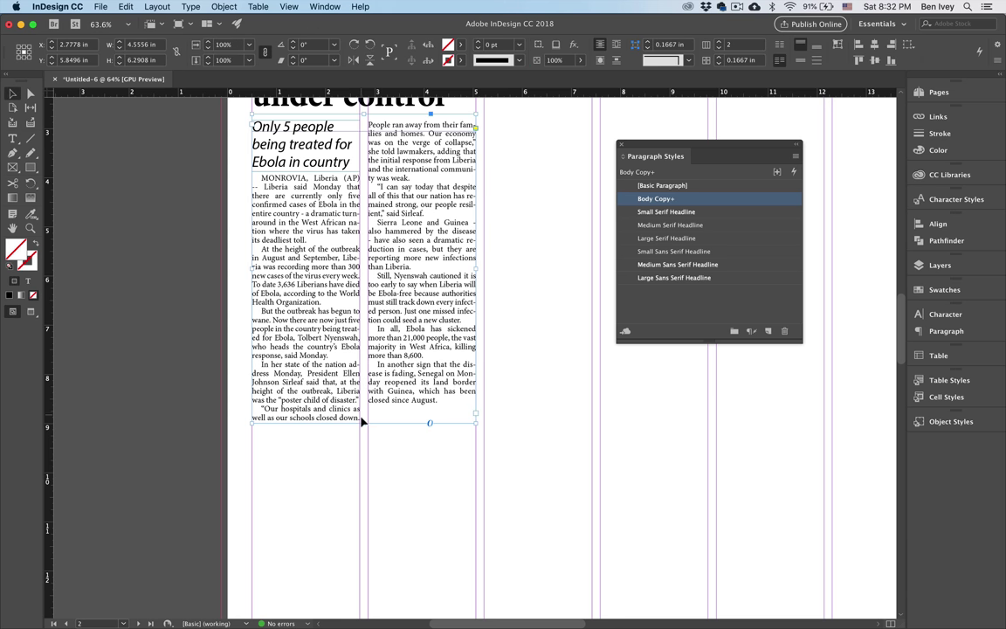
pyautogui.moveTo(364, 422); pyautogui.dragTo(366, 417)
pyautogui.press('super+shift+a')
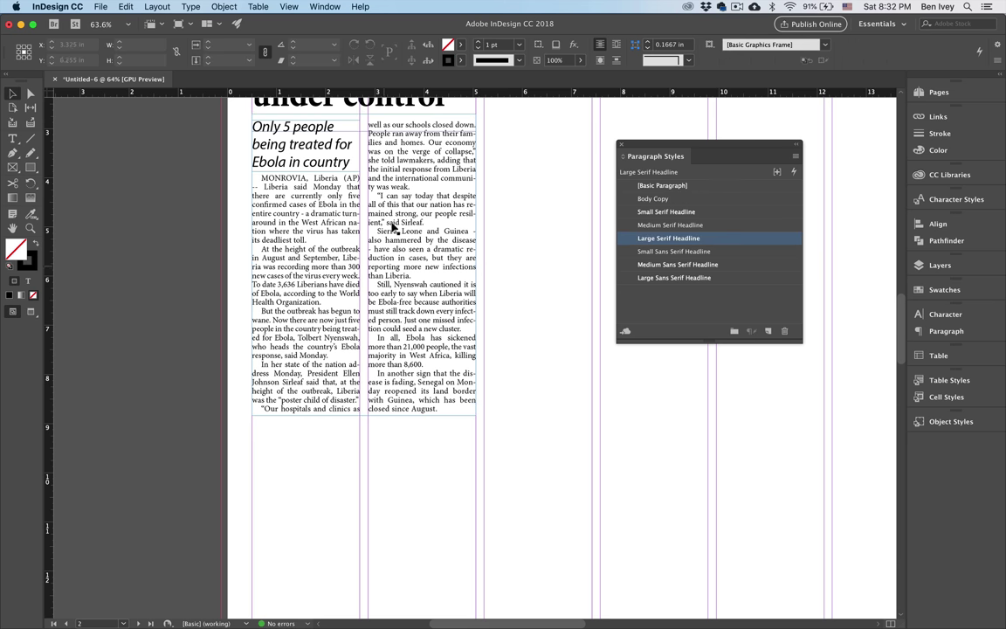
pyautogui.scroll(3, 384, 345)
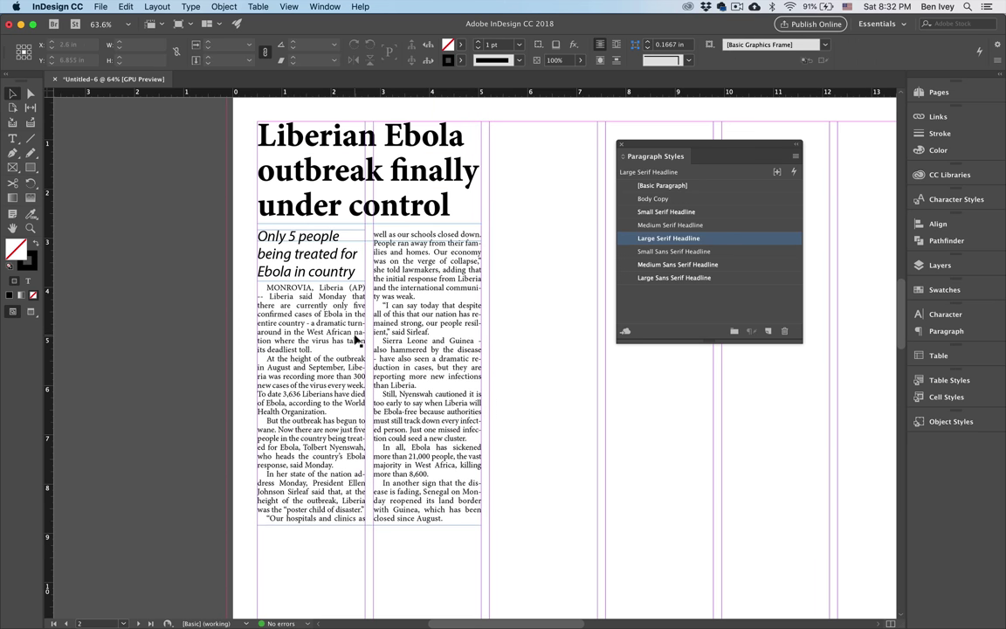
pyautogui.press('w')
pyautogui.scroll(1, 357, 340)
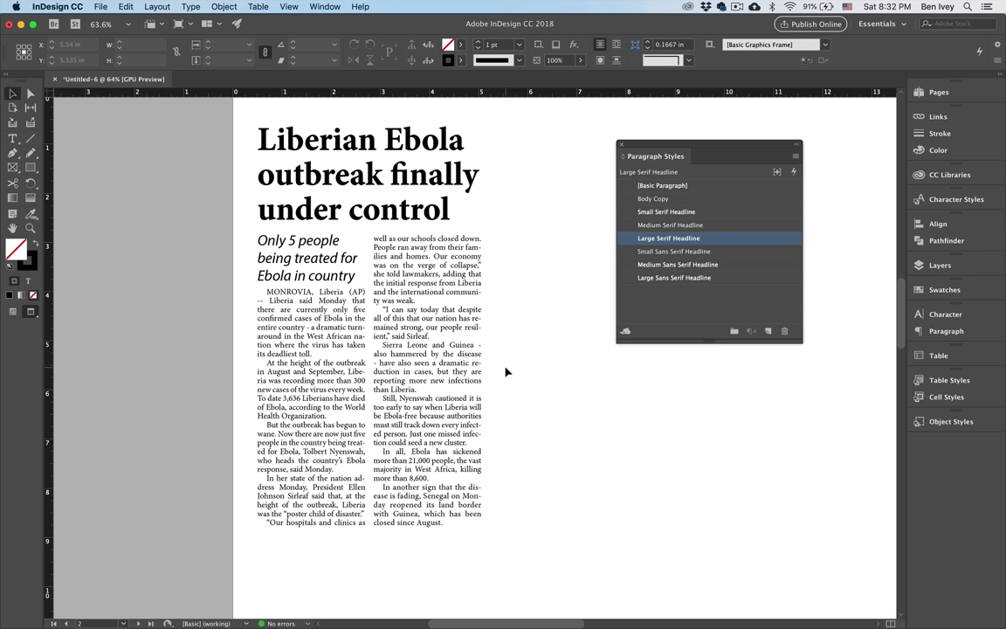
# Switch to the Ebola Story text file in TextEdit and close it.
pyautogui.press('super+minus')
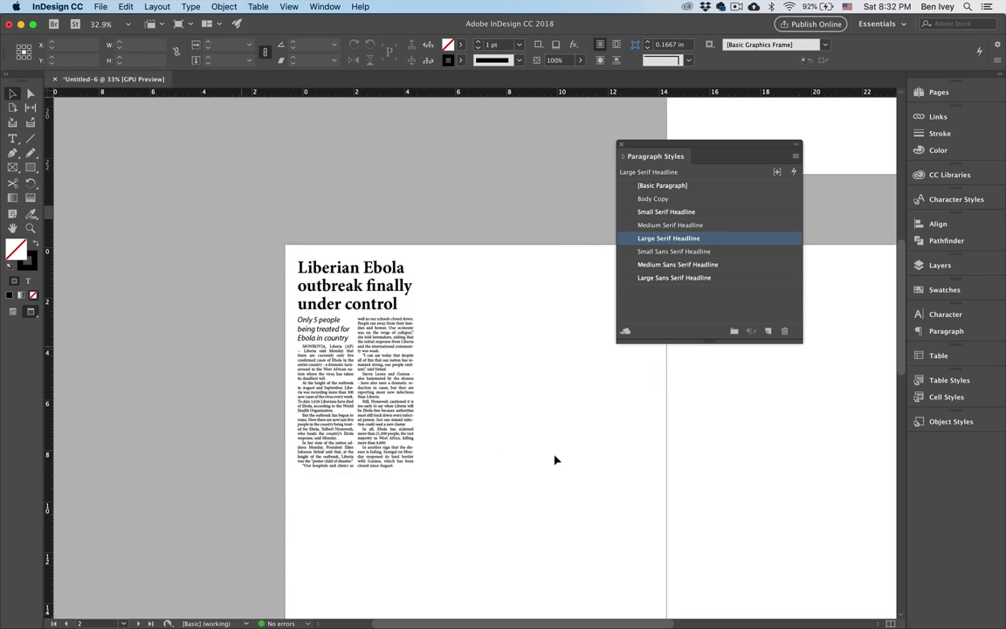
pyautogui.hscroll(6, 555, 460)
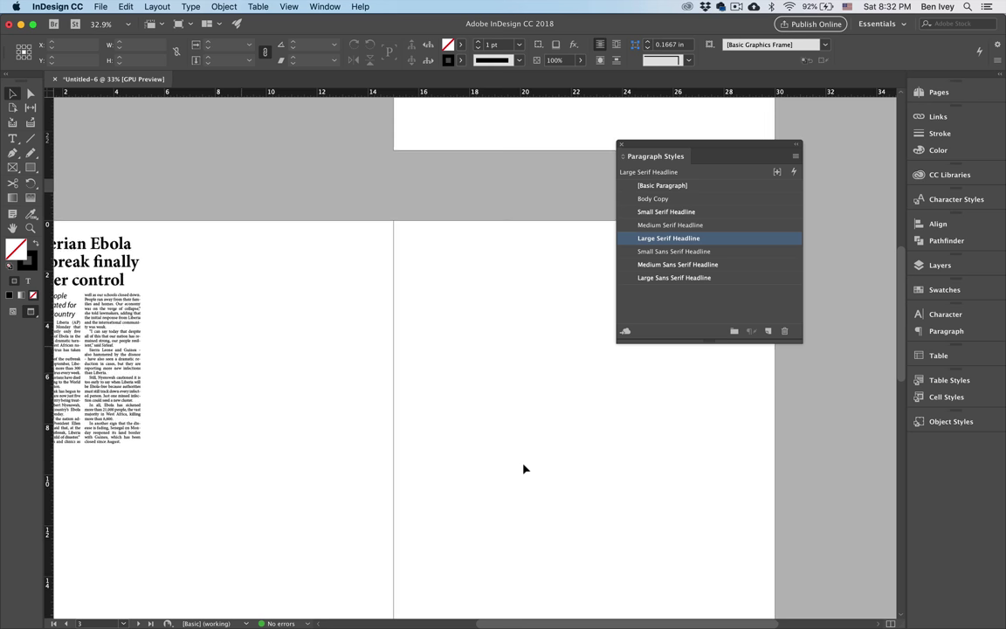
pyautogui.hotkey('ctrl', 'Up')
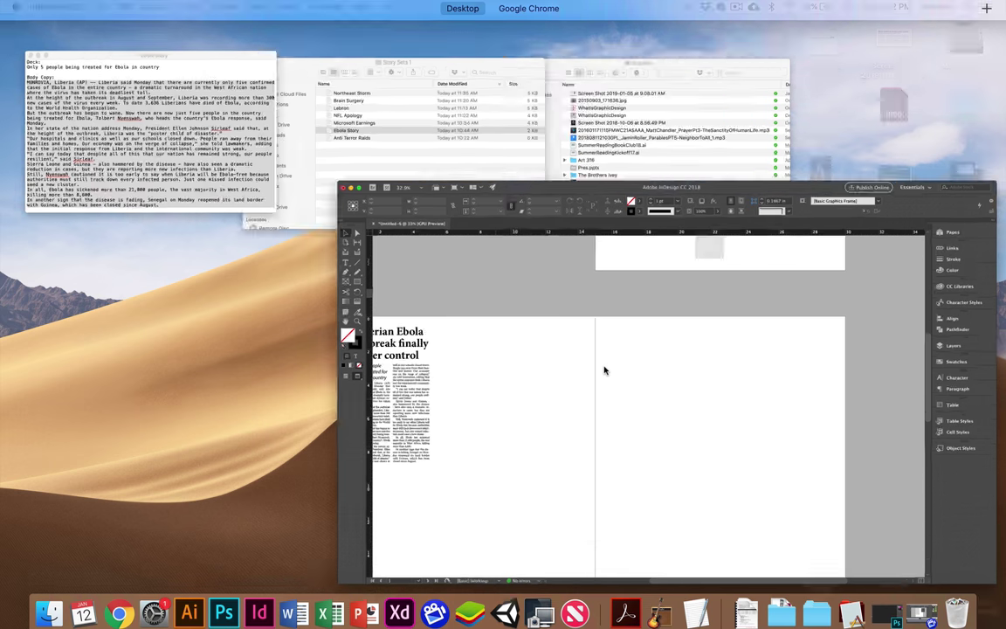
pyautogui.click(151, 54)
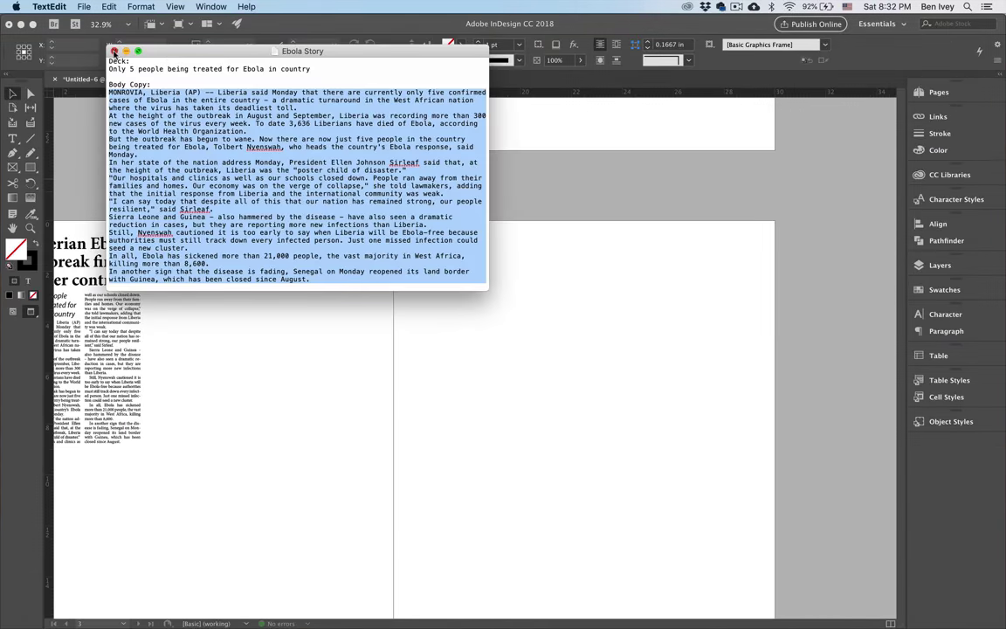
pyautogui.click(113, 52)
# Open the Brain Surgery text file from the Story Sets 1 folder and copy its headline.
pyautogui.hotkey('ctrl', 'Up')
pyautogui.click(180, 268)
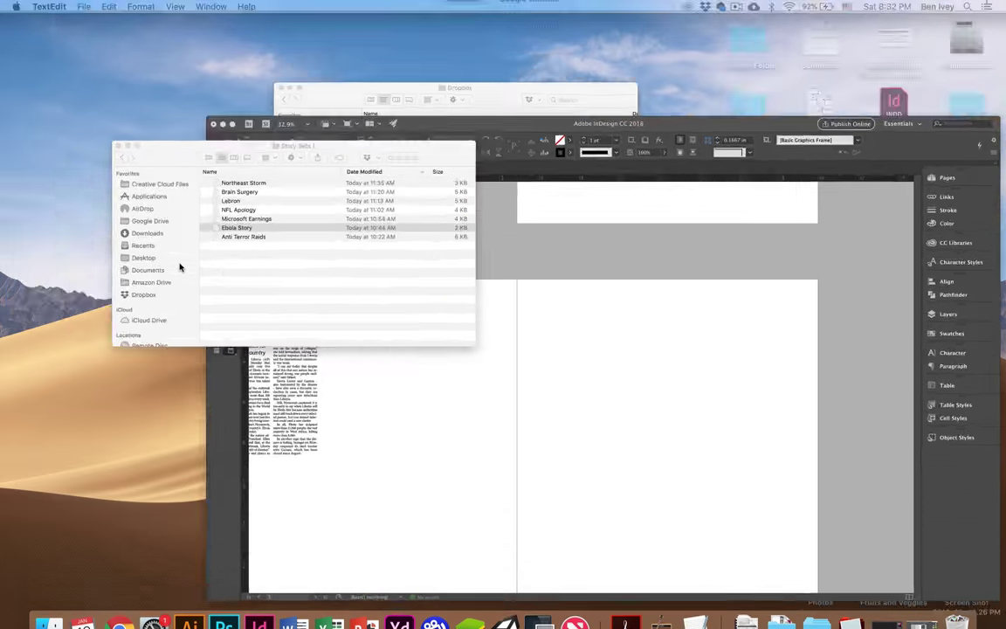
pyautogui.doubleClick(382, 184)
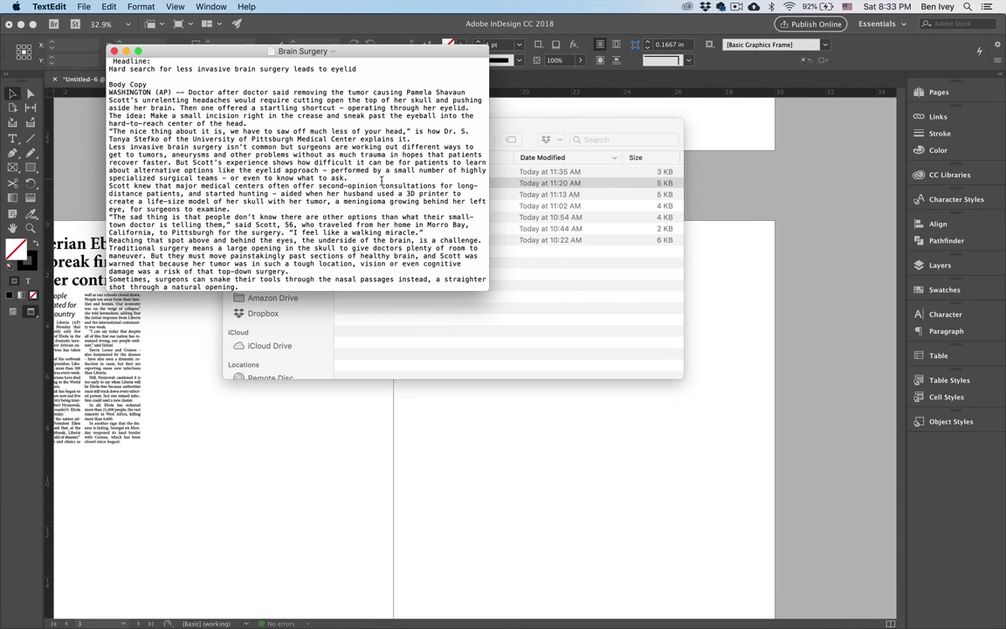
pyautogui.tripleClick(111, 69)
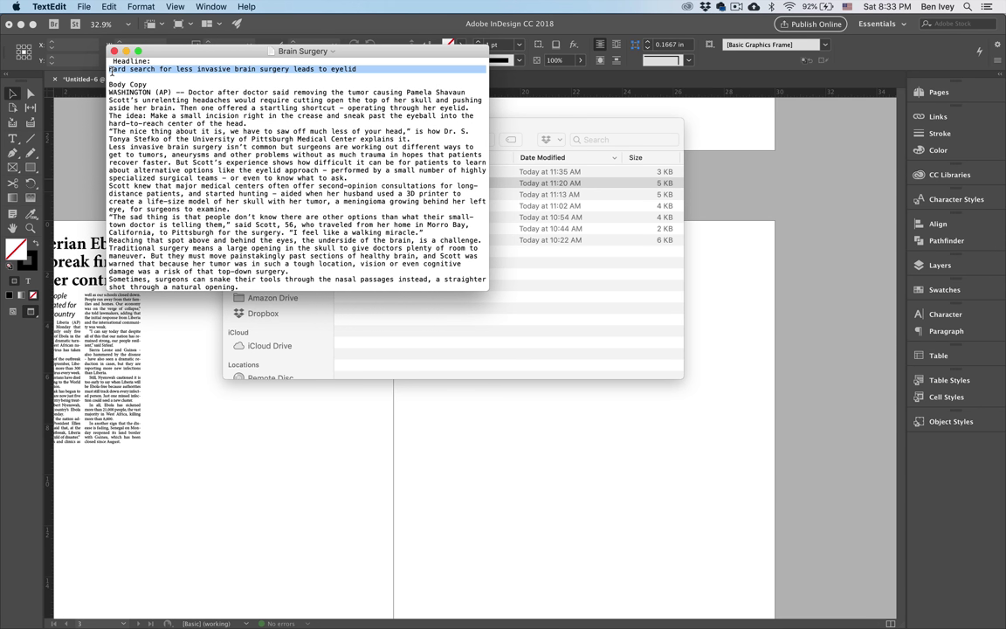
pyautogui.press('super+c')
# Switch back to InDesign and activate the Type tool with the guides shown.
pyautogui.click(466, 427)
pyautogui.click(12, 138)
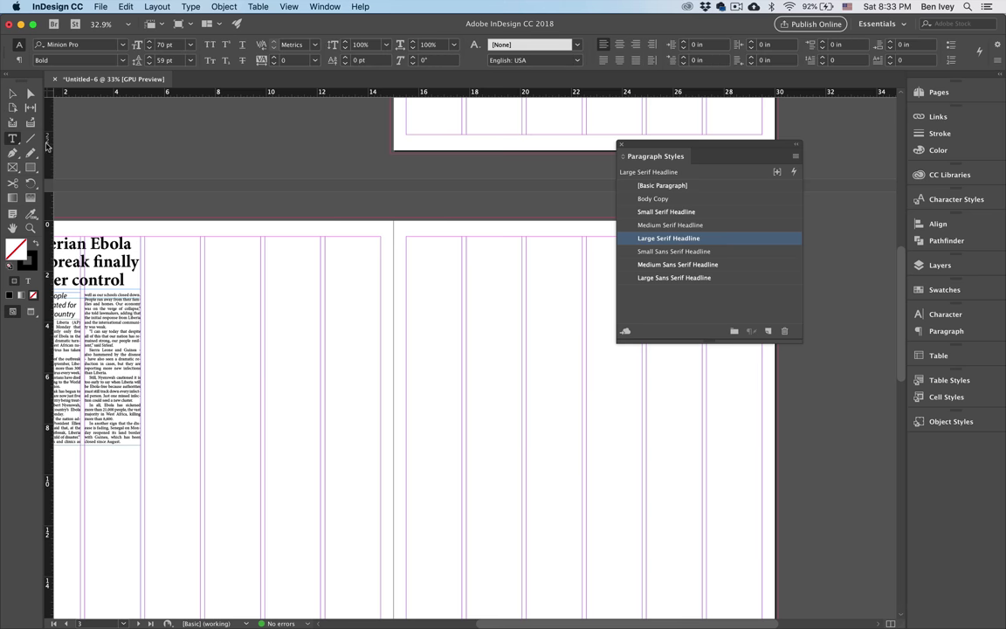
# Create a four-column-wide text frame about 9.28 by 1.63 in atop the right-hand page and paste the brain surgery headline into it.
pyautogui.scroll(-2, 402, 285)
pyautogui.hscroll(2, 375, 271)
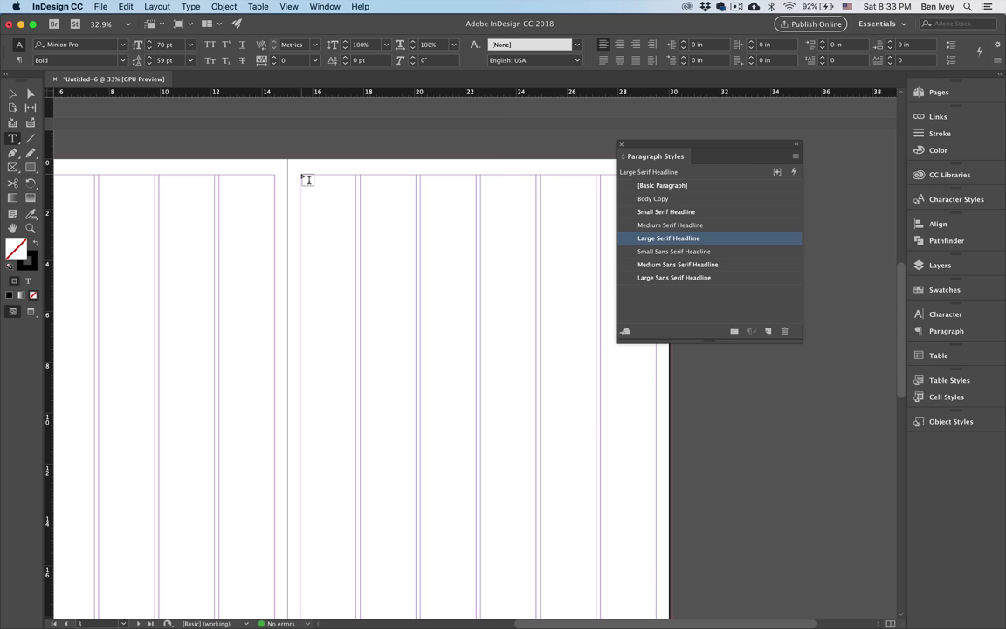
pyautogui.moveTo(303, 176); pyautogui.dragTo(535, 215)
pyautogui.scroll(3, 470, 229)
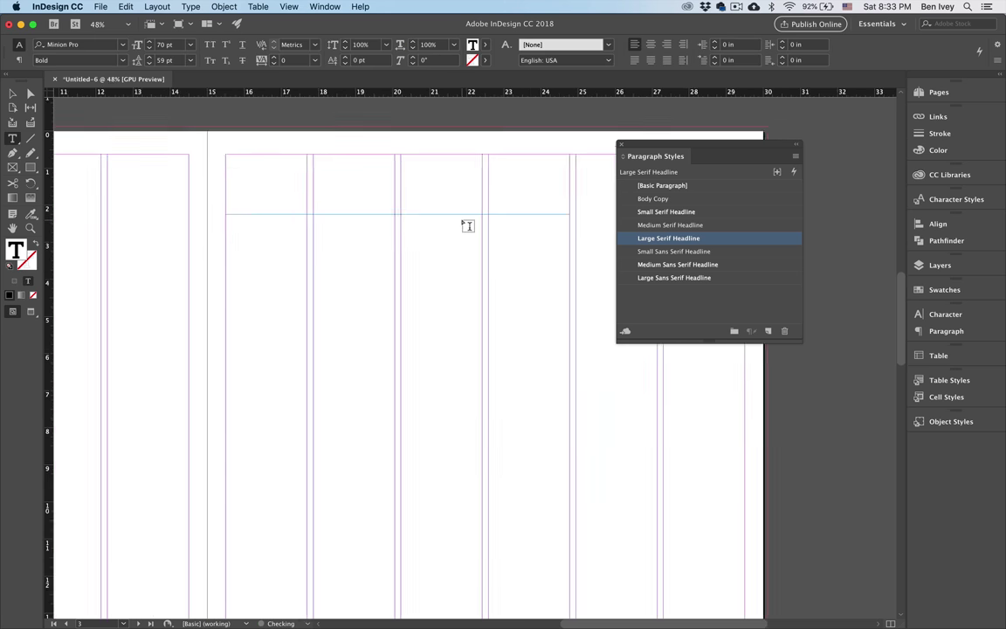
pyautogui.press('super+v')
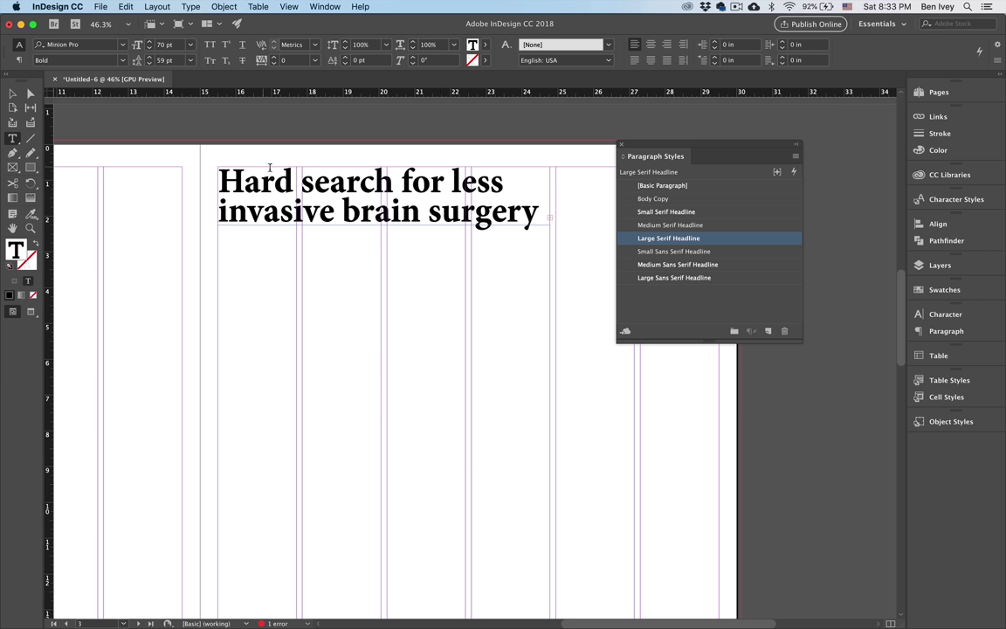
# Apply the Small Serif Headline paragraph style to the entire brain surgery headline.
pyautogui.moveTo(234, 180); pyautogui.dragTo(294, 181)
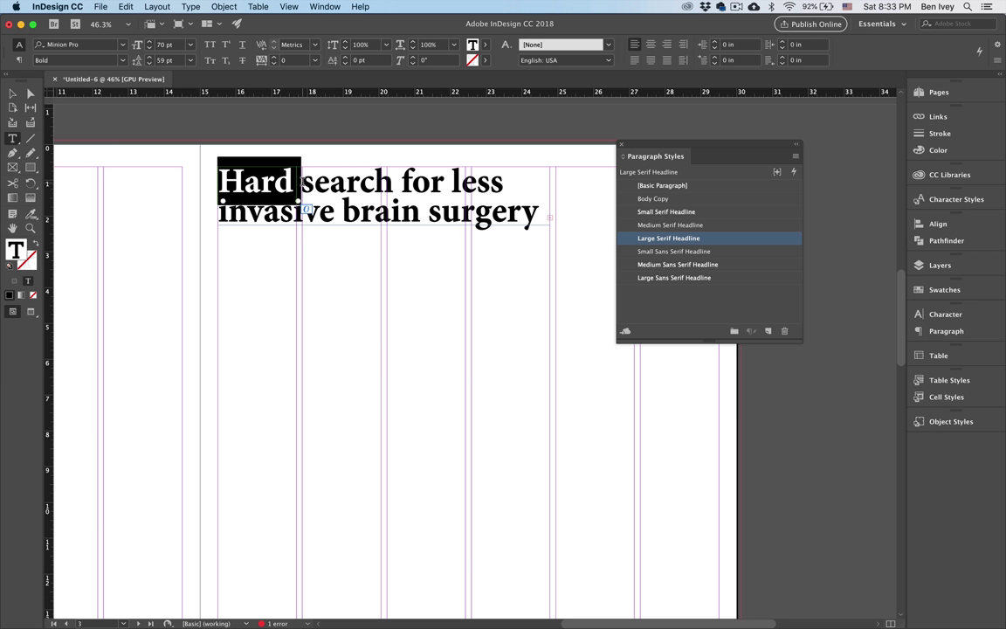
pyautogui.click(294, 181)
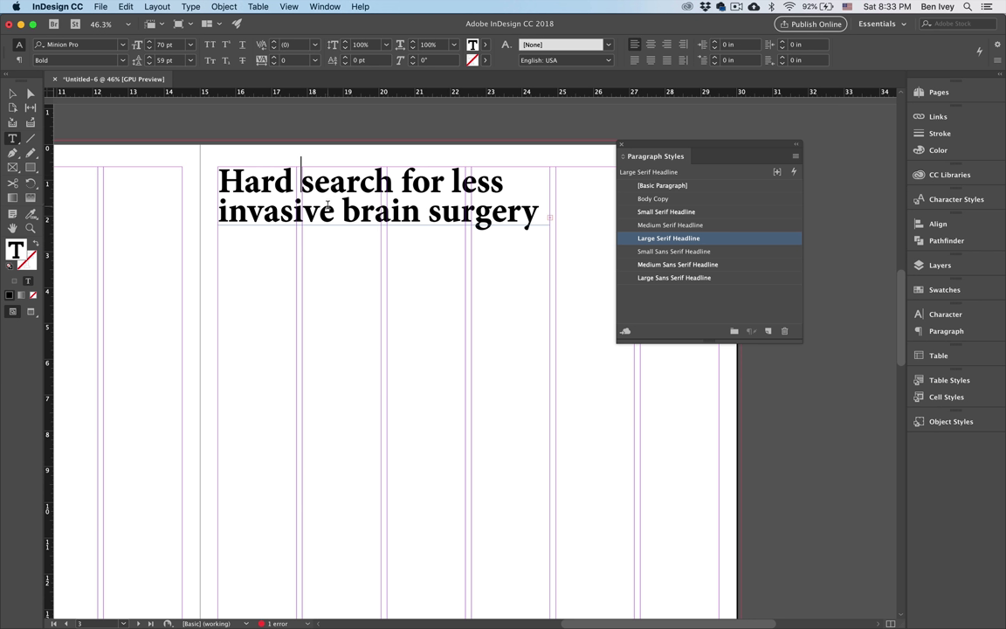
pyautogui.press('super+a')
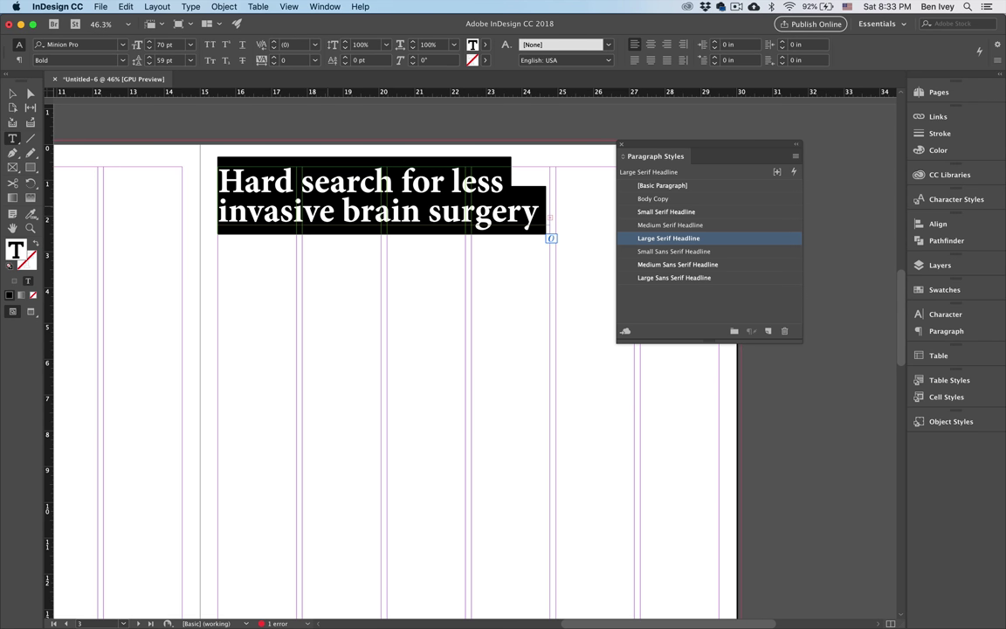
pyautogui.click(657, 212)
pyautogui.click(403, 192)
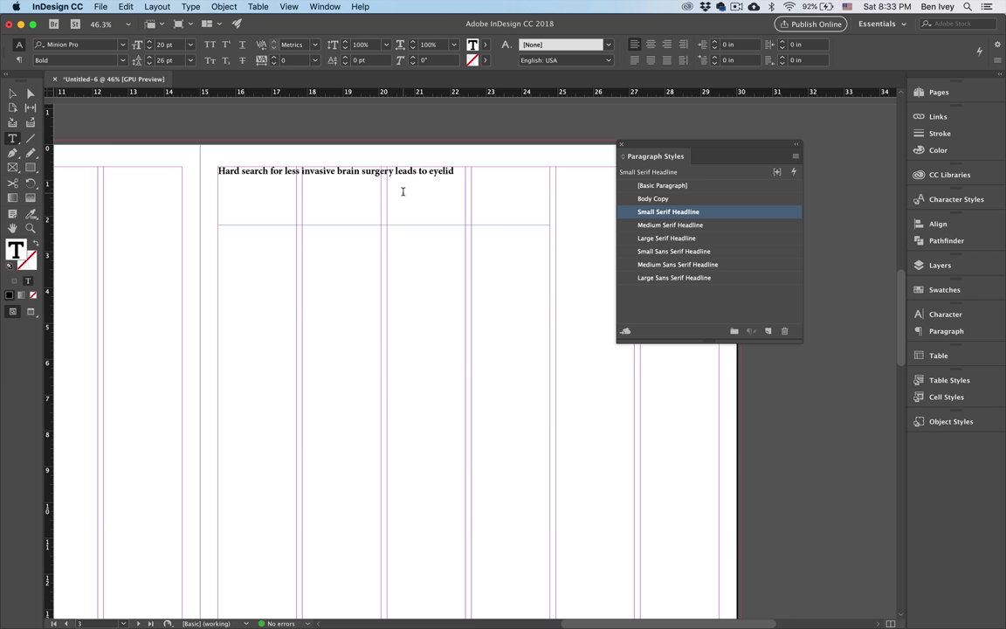
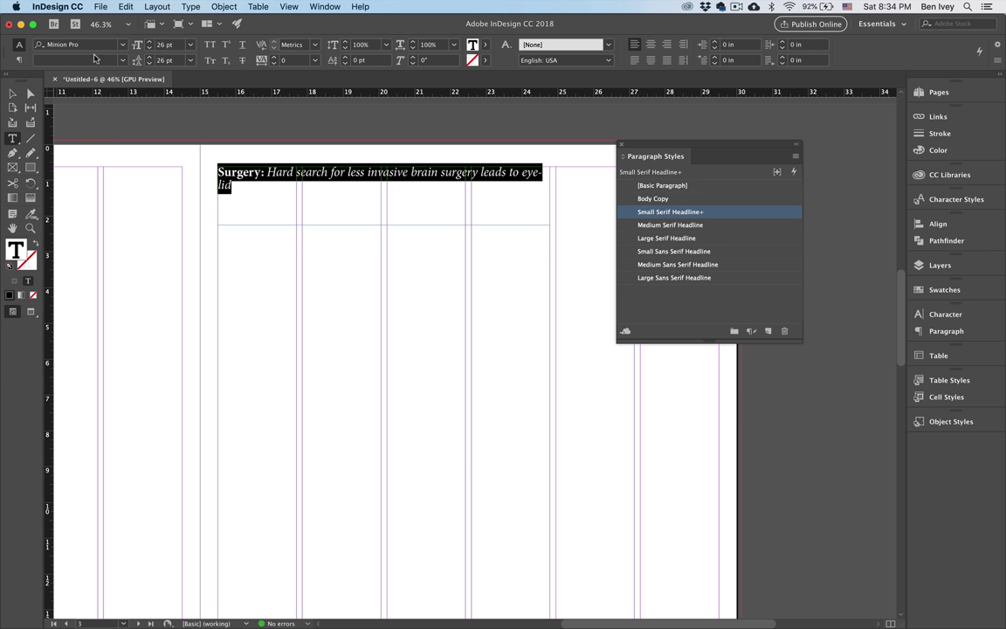
# Set the font size of the whole "Surgery:" headline to 25 pt.
pyautogui.click(149, 48)
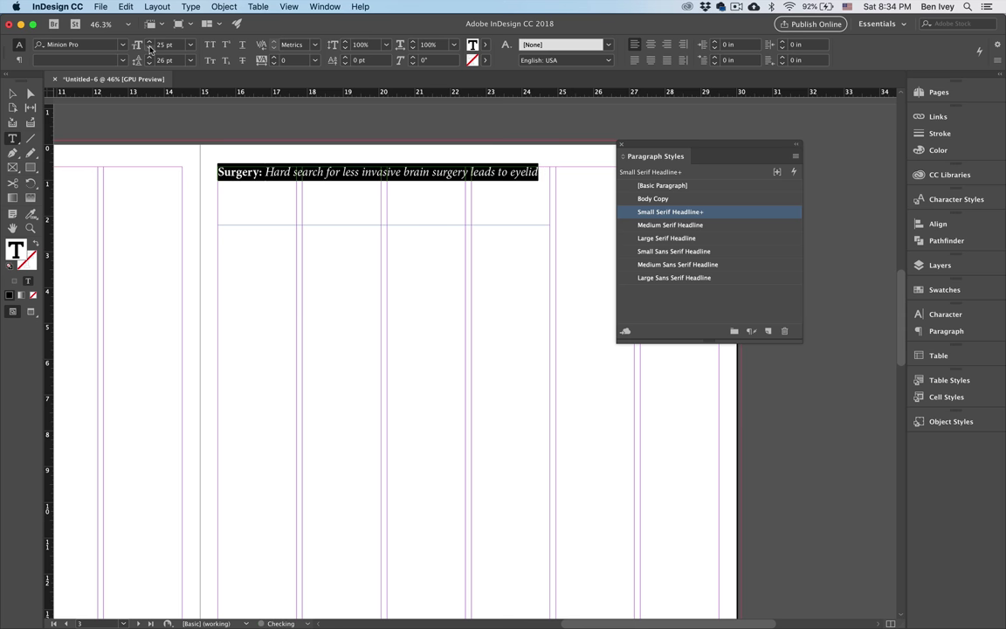
pyautogui.click(346, 200)
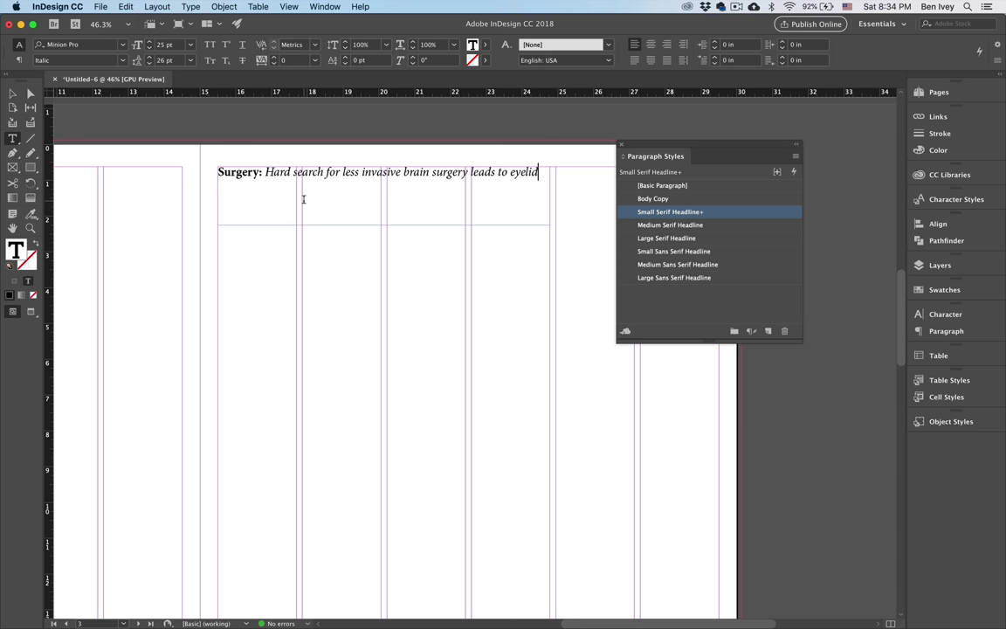
pyautogui.click(12, 92)
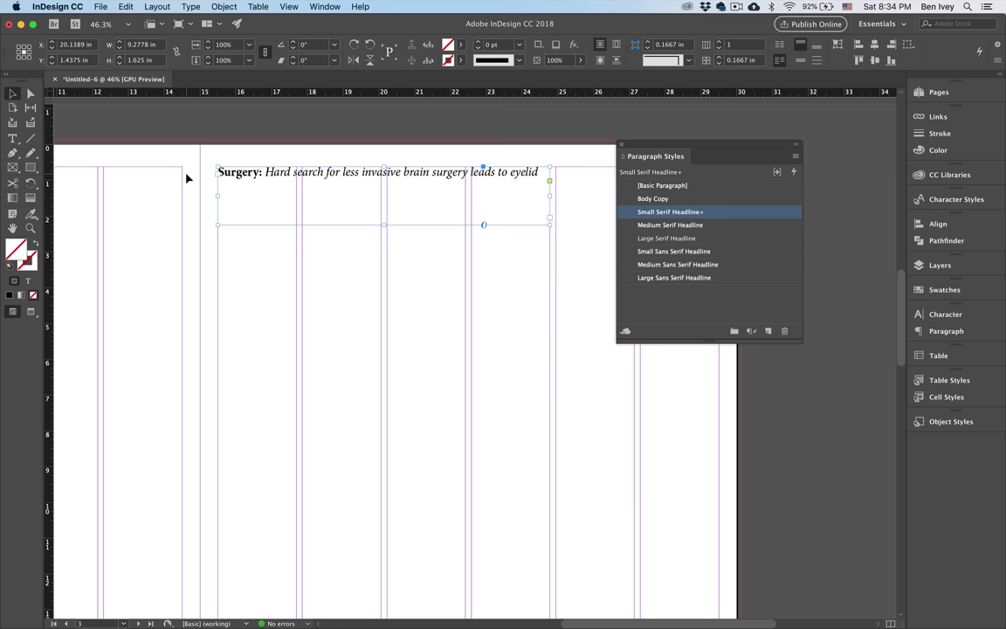
# Switch to the Brain Surgery document in TextEdit and copy all the body copy from WASHINGTON (AP) to the end.
pyautogui.hotkey('ctrl', 'Up')
pyautogui.click(166, 120)
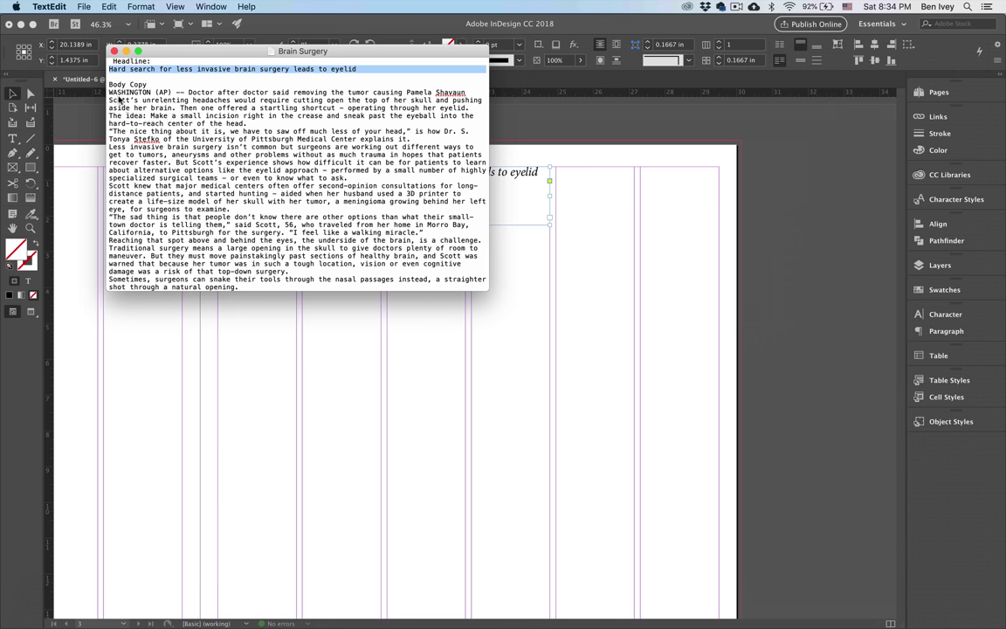
pyautogui.moveTo(108, 91); pyautogui.dragTo(204, 375)
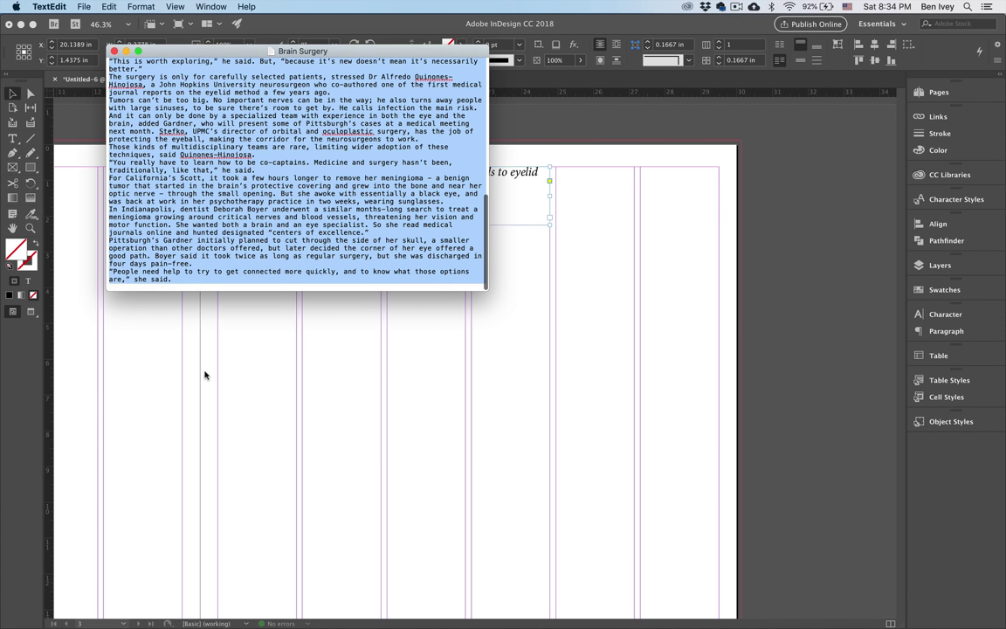
pyautogui.press('super+c')
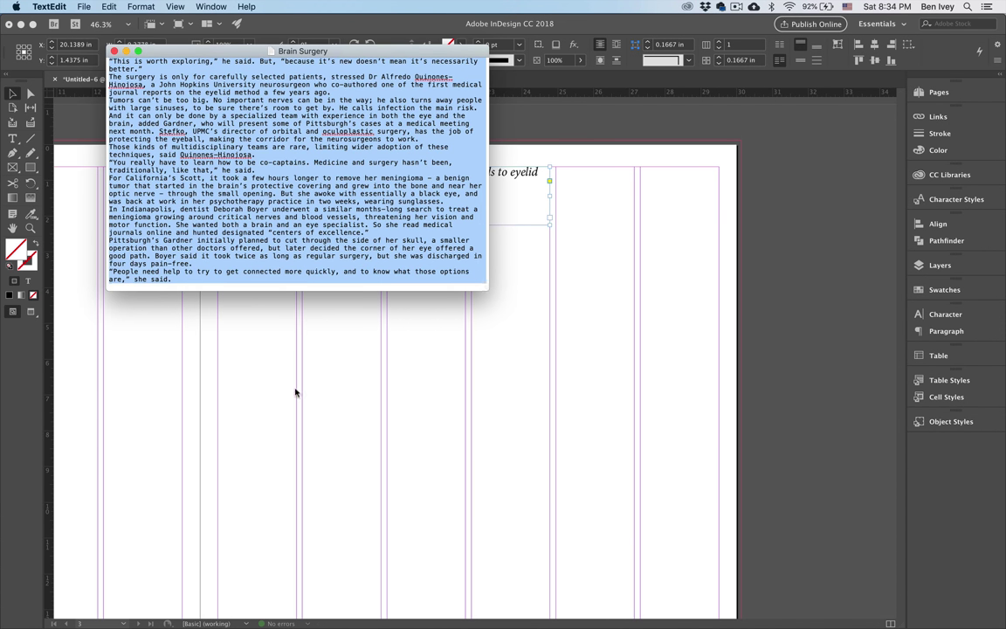
# Return to InDesign and shorten the headline frame so it closely fits its single line of text.
pyautogui.press('super+Tab')
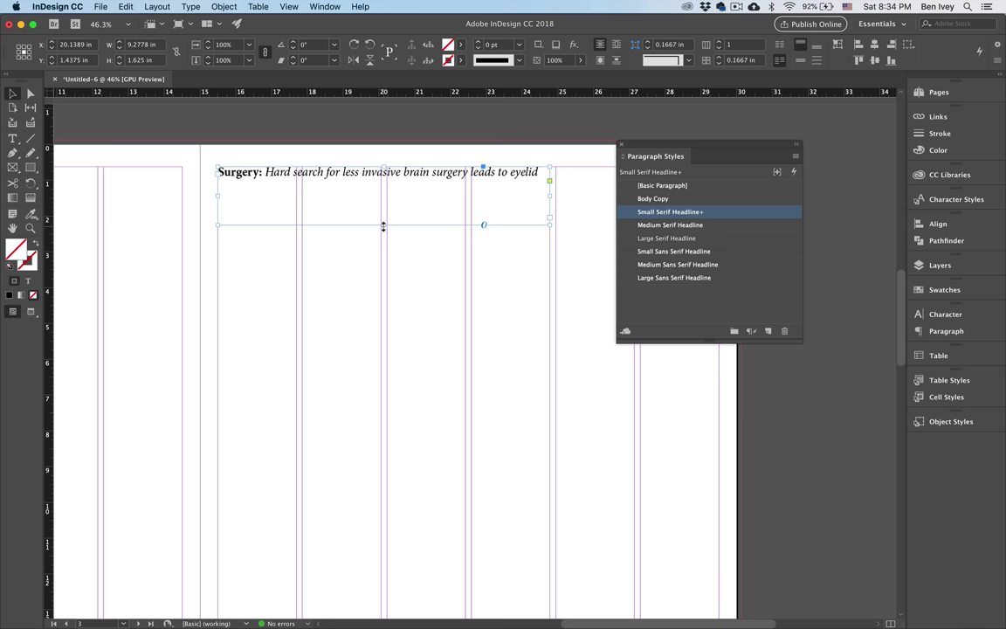
pyautogui.moveTo(384, 226); pyautogui.dragTo(384, 184)
pyautogui.click(378, 215)
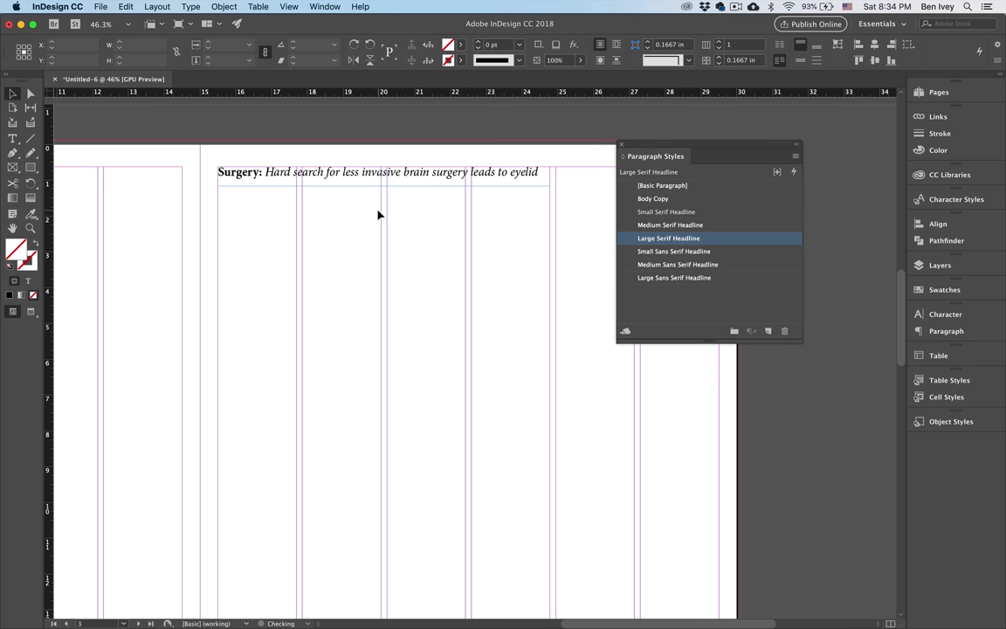
# Create a text frame about 9.28 by 7.94 in below the headline, and paste the article text in the Body Copy style.
pyautogui.press('t')
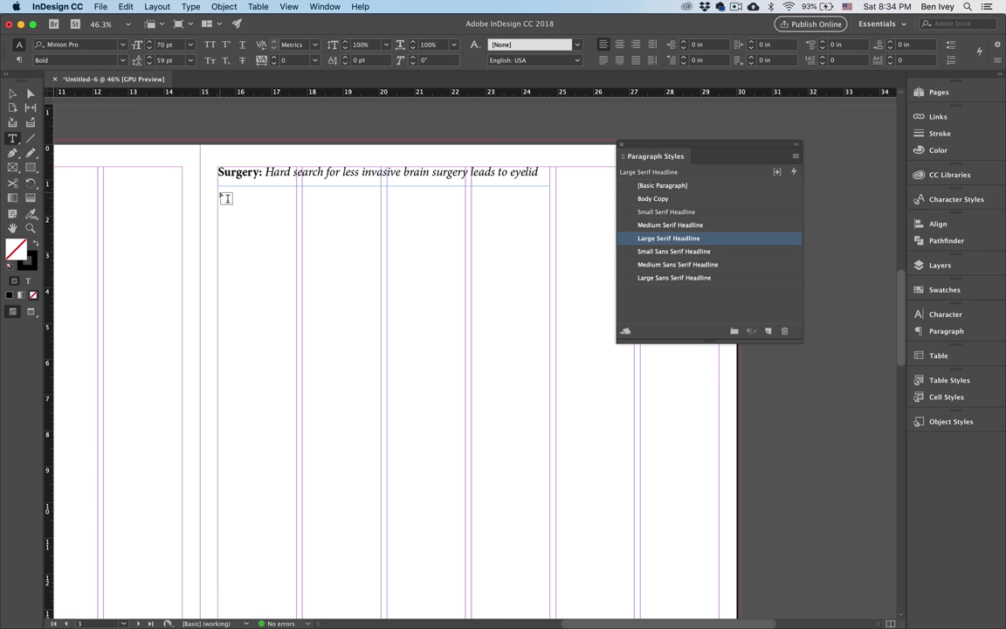
pyautogui.moveTo(218, 193); pyautogui.dragTo(549, 478)
pyautogui.press('super+v')
pyautogui.press('super+a')
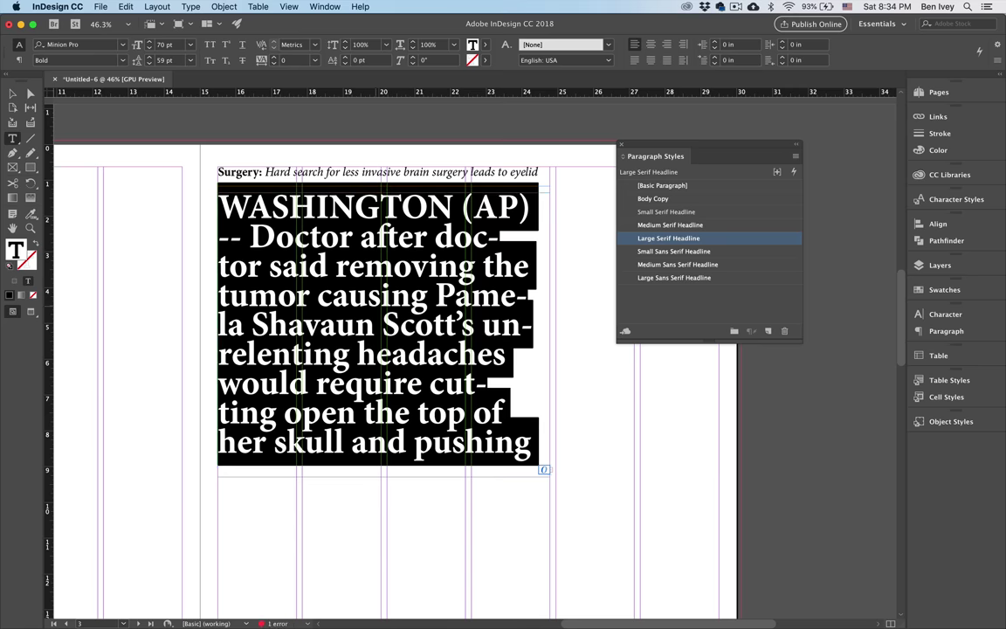
pyautogui.click(651, 202)
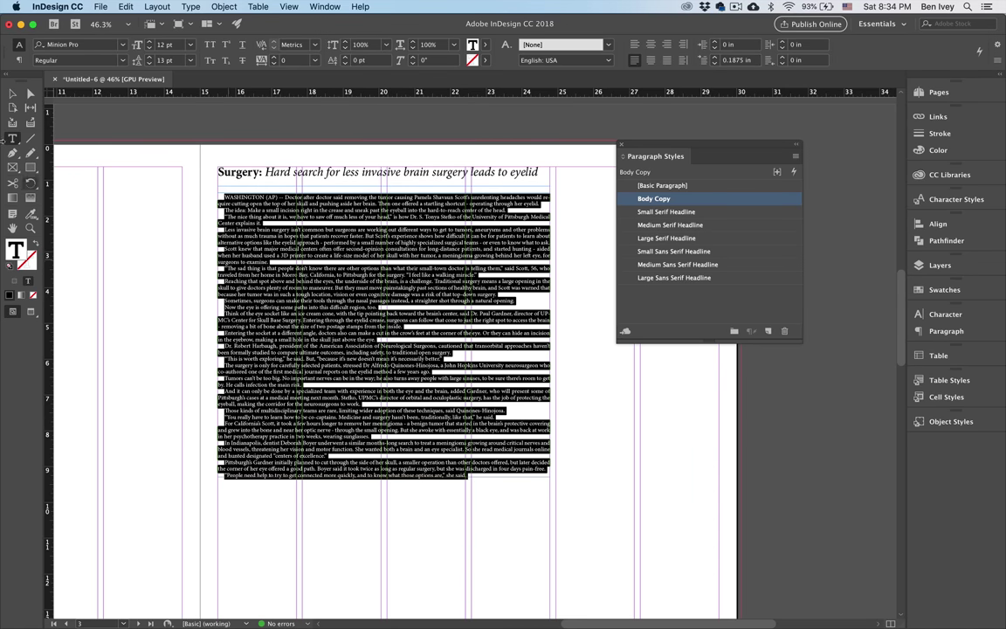
# Divide the article's text frame into 4 columns and shorten the frame to about 7.67 in high.
pyautogui.click(13, 92)
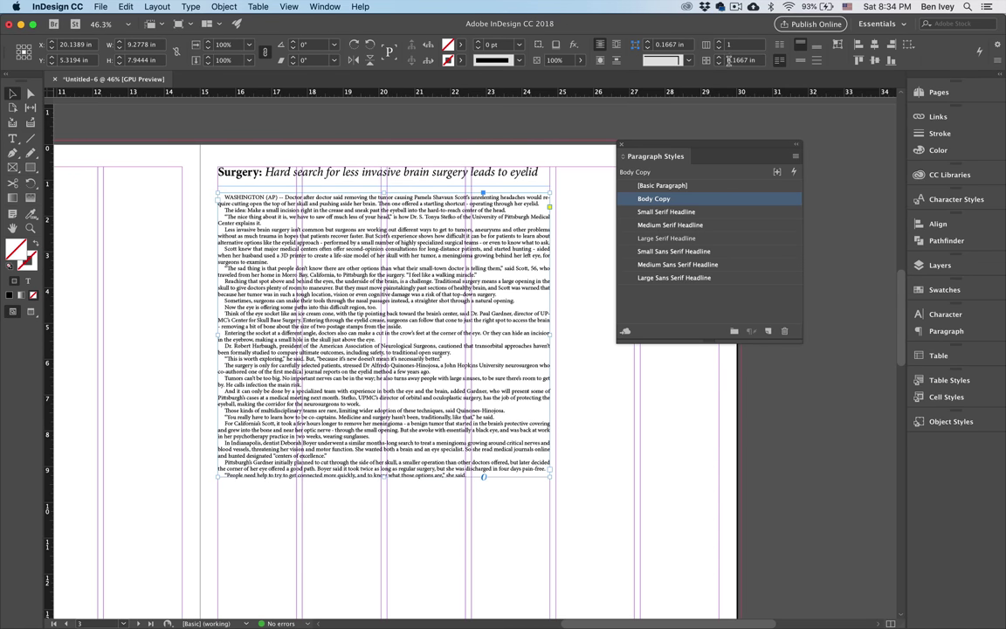
pyautogui.click(720, 41)
pyautogui.click(720, 41)
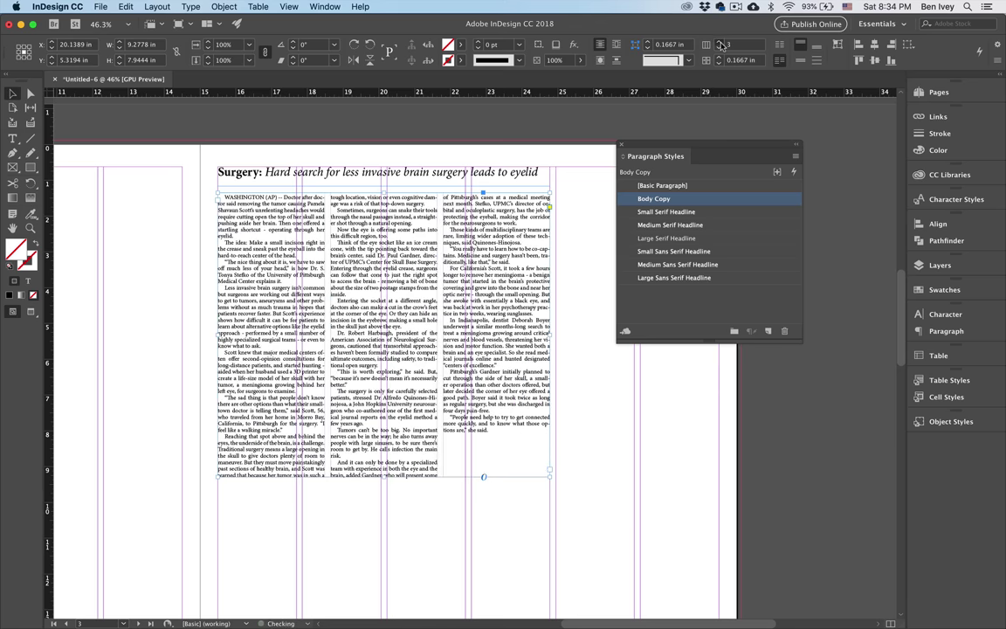
pyautogui.click(720, 41)
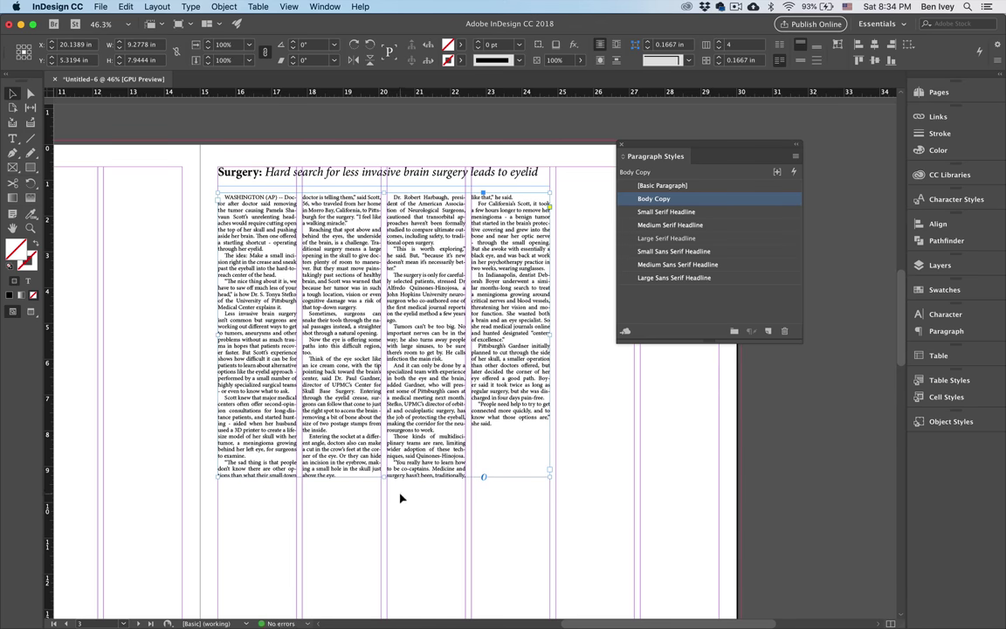
pyautogui.scroll(3, 400, 498)
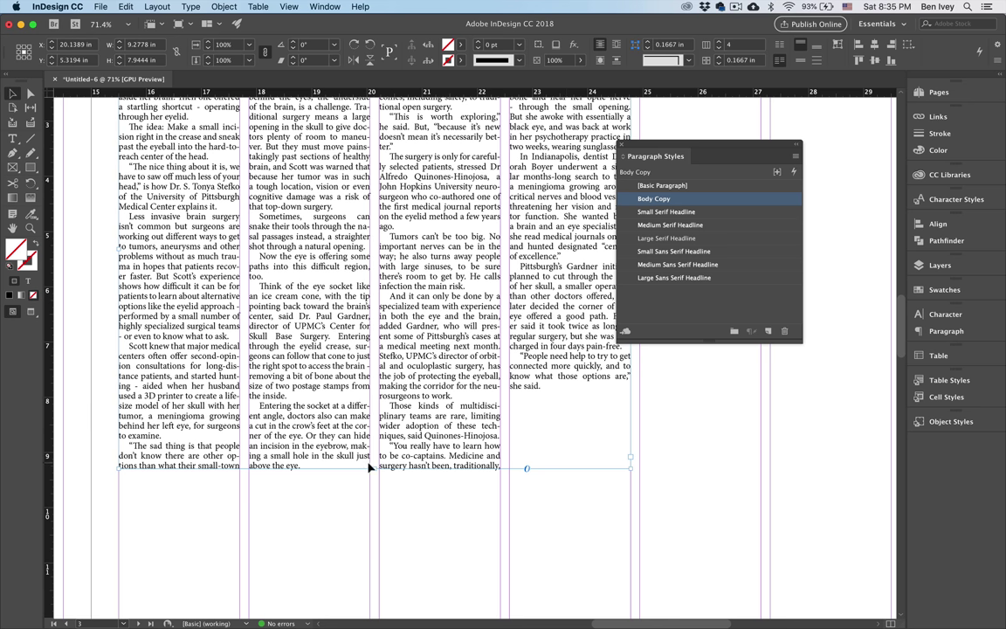
pyautogui.moveTo(374, 467); pyautogui.dragTo(374, 452)
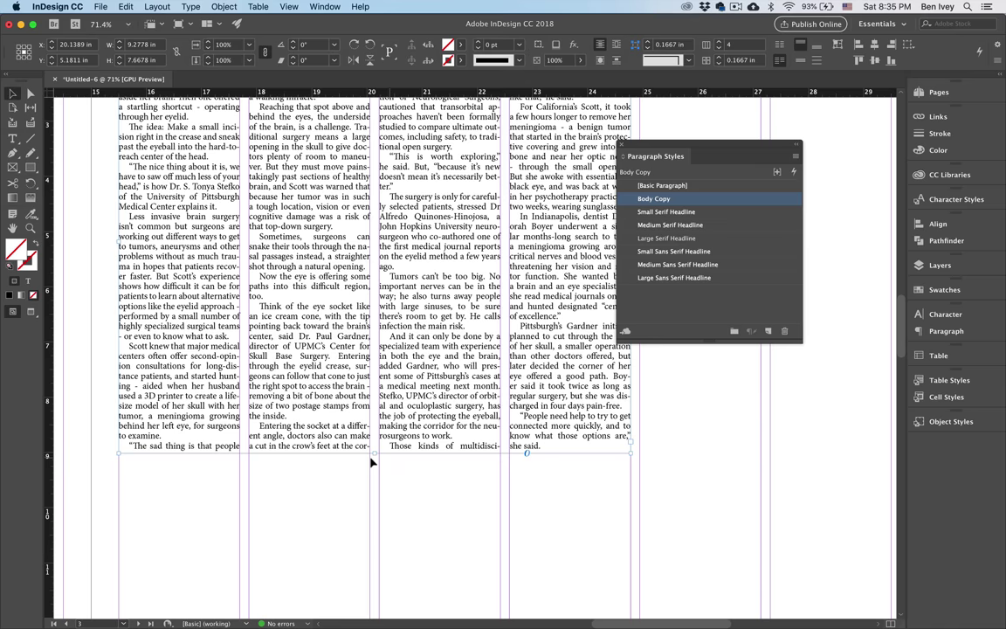
# Tighten the tracking of the "Now the eye is offering some paths" paragraph to -20.
pyautogui.scroll(3, 398, 361)
pyautogui.press('t')
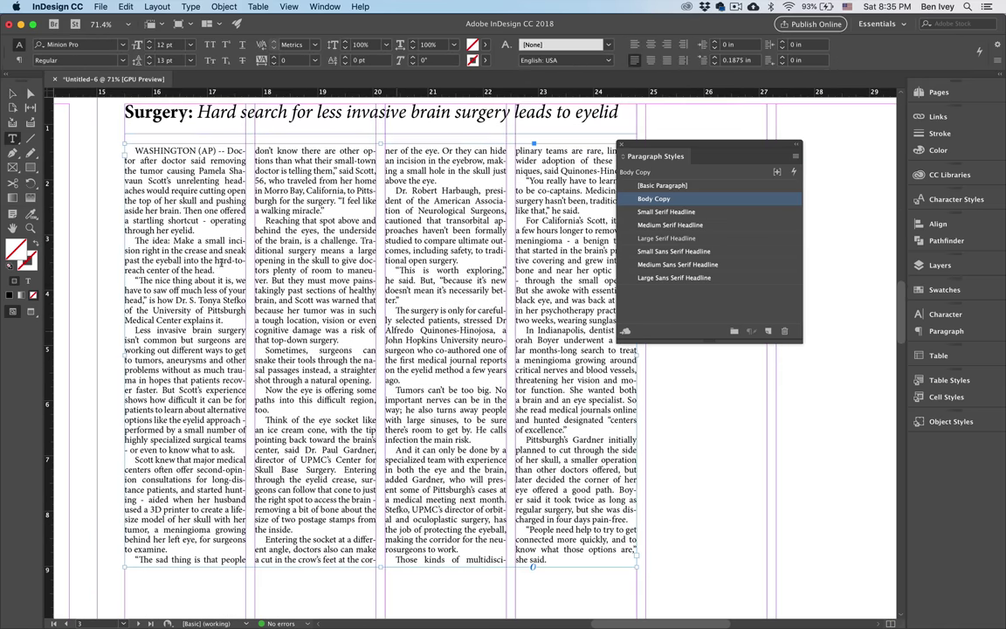
pyautogui.tripleClick(194, 229)
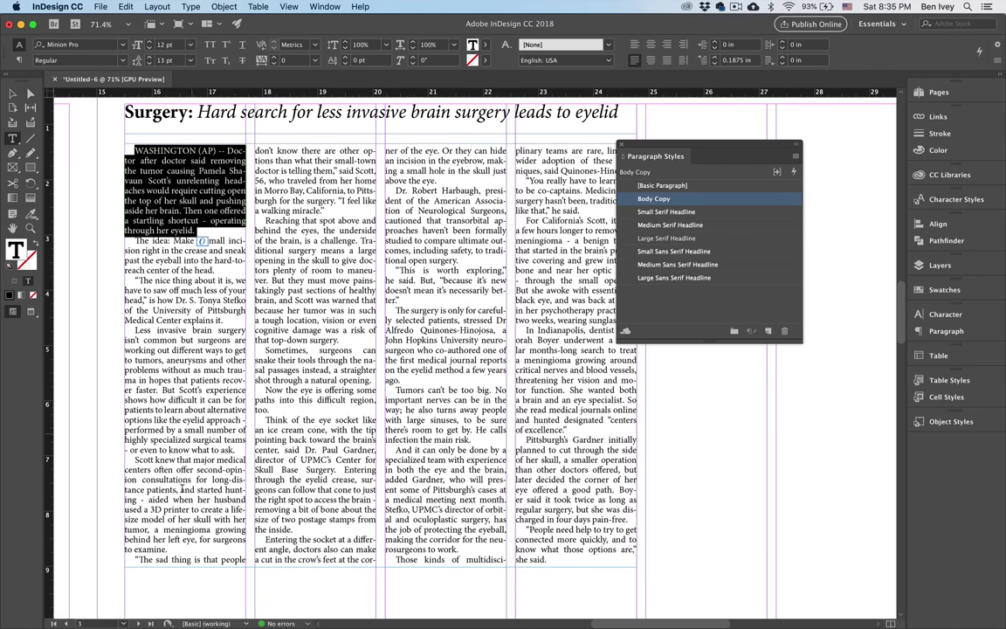
pyautogui.click(202, 241)
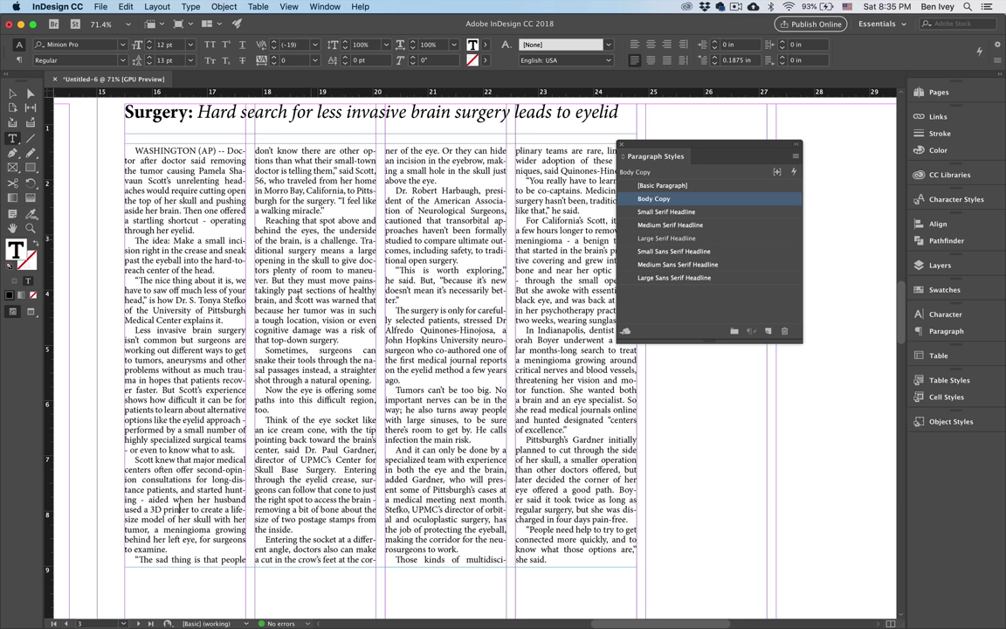
pyautogui.tripleClick(302, 401)
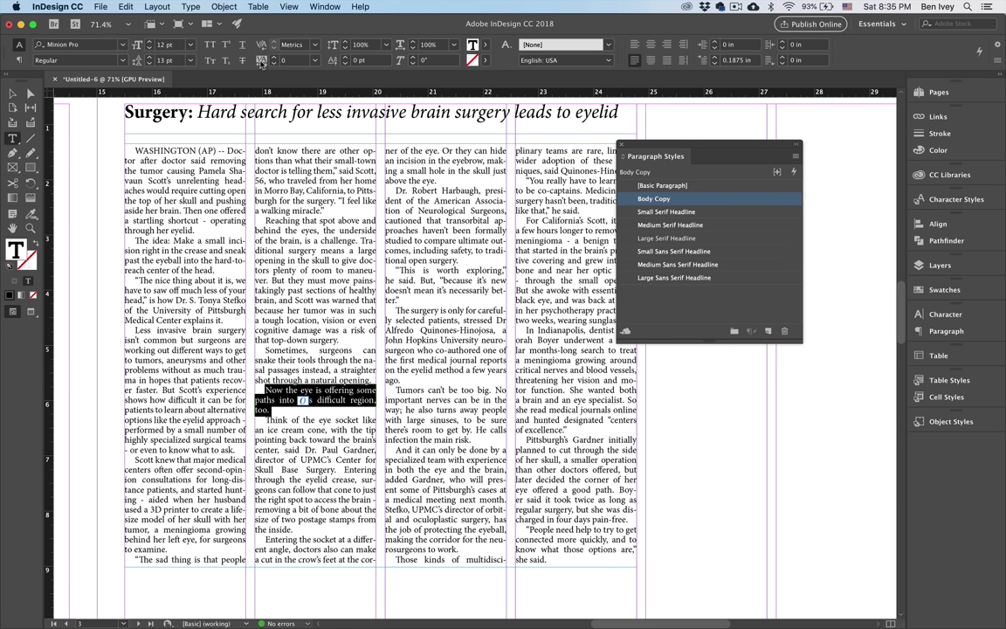
pyautogui.click(274, 64)
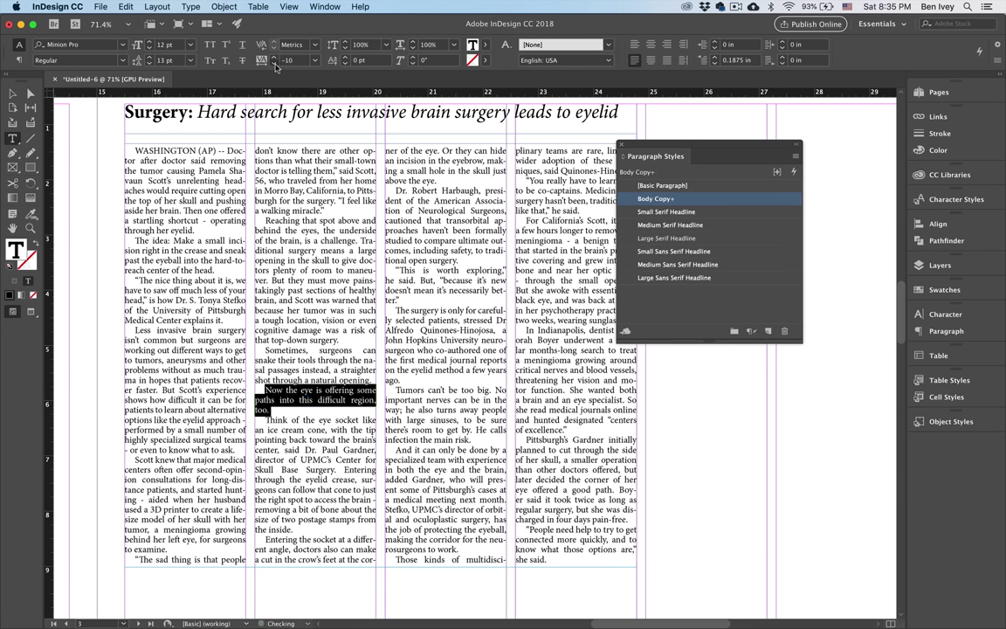
pyautogui.click(274, 65)
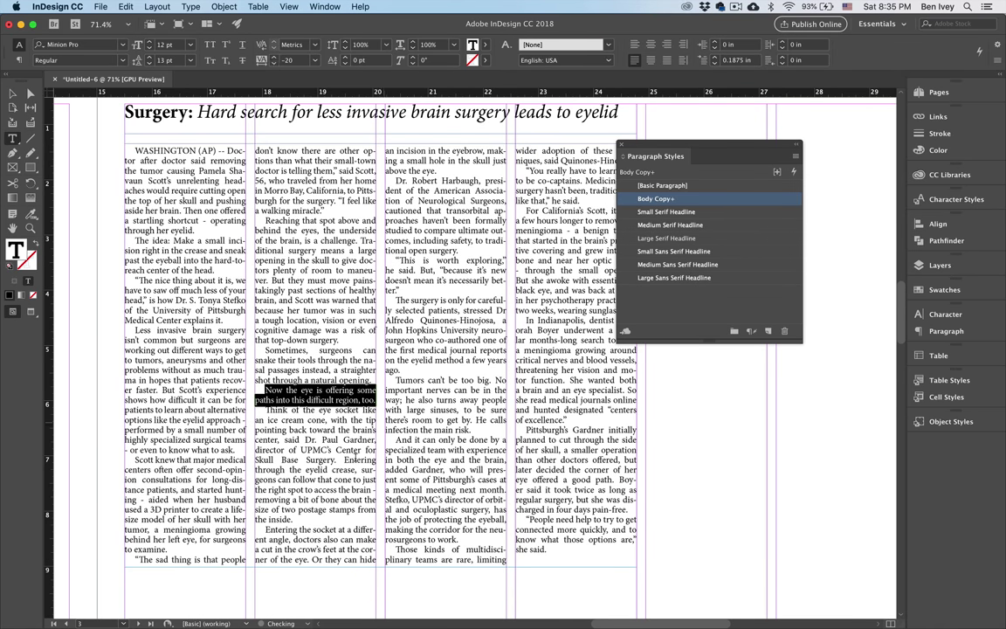
# Tighten the tracking of the "This is worth exploring" paragraph to -10.
pyautogui.tripleClick(320, 470)
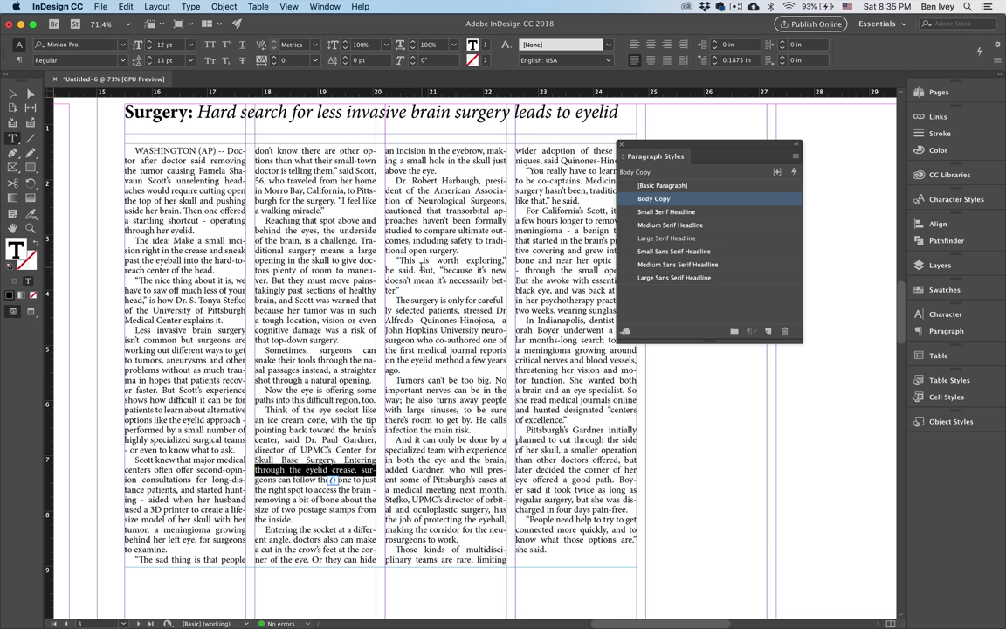
pyautogui.tripleClick(422, 266)
pyautogui.click(421, 267)
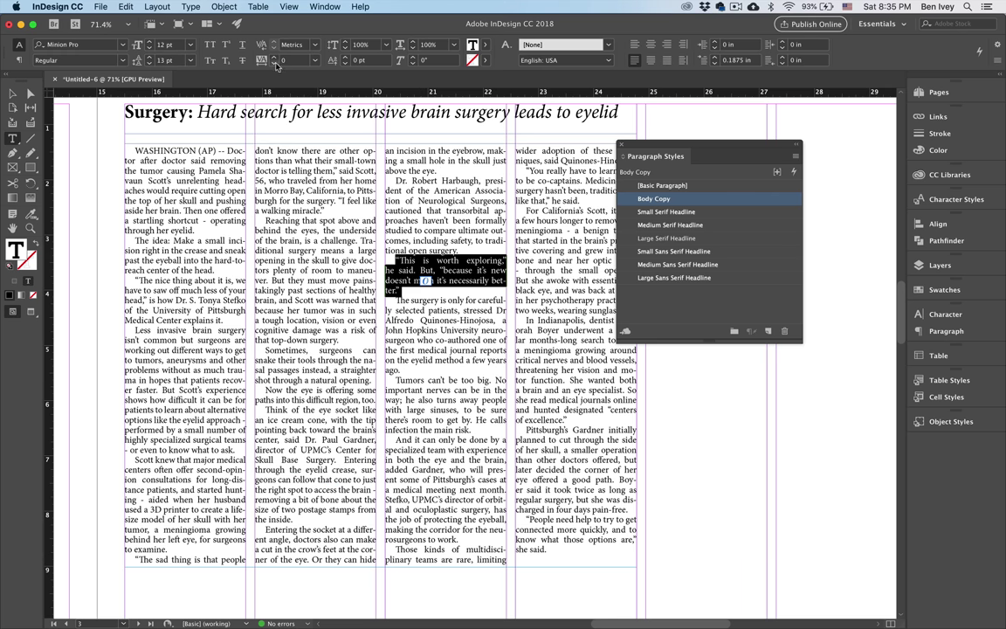
pyautogui.click(275, 64)
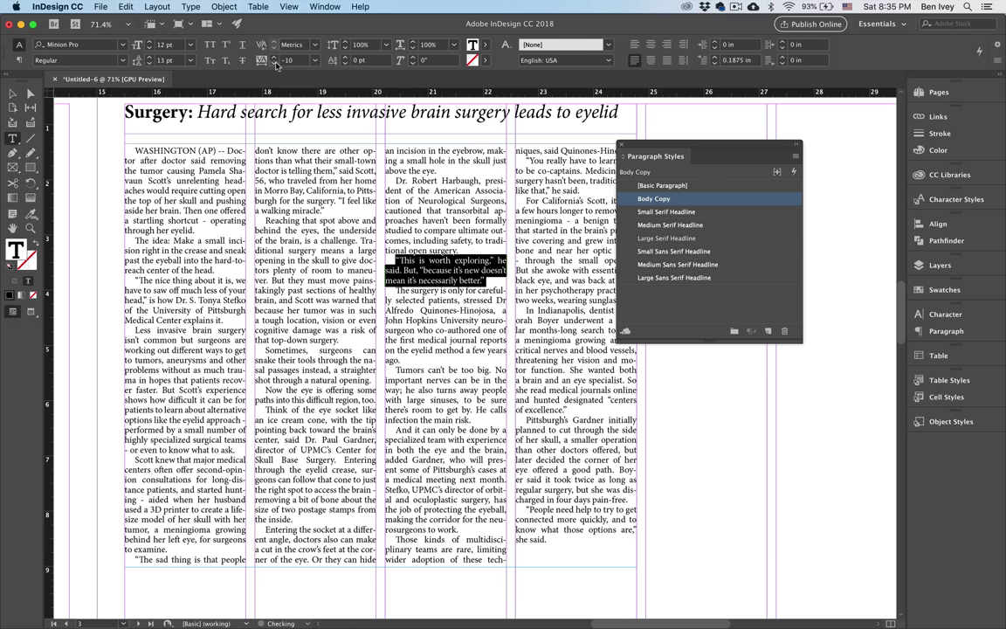
# Loosen the tracking of the paragraph beginning "The surgery is only for carefully selected patients" to 20.
pyautogui.tripleClick(409, 310)
pyautogui.click(409, 310)
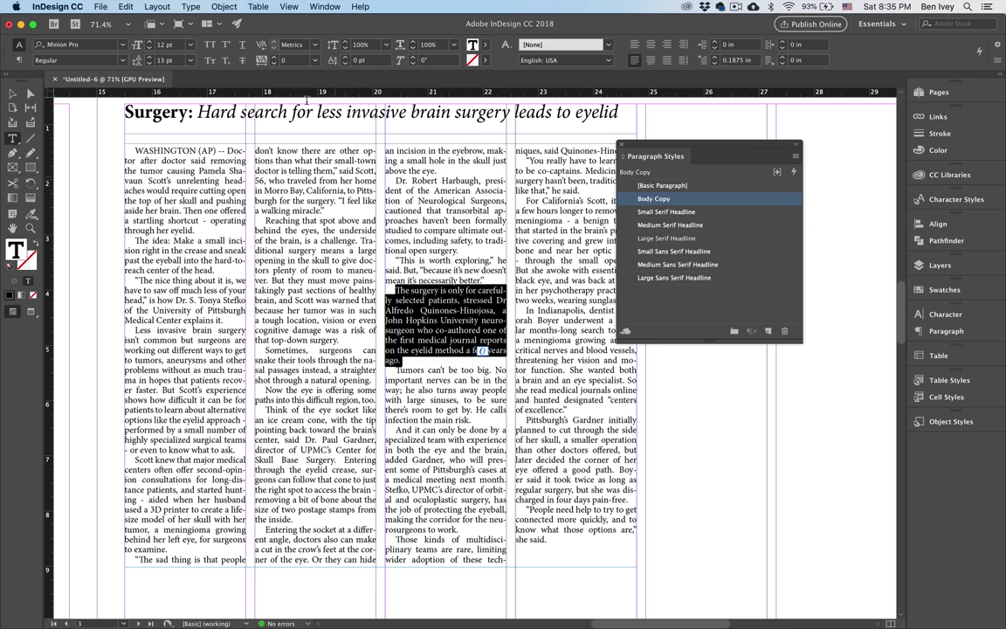
pyautogui.click(273, 56)
pyautogui.click(273, 56)
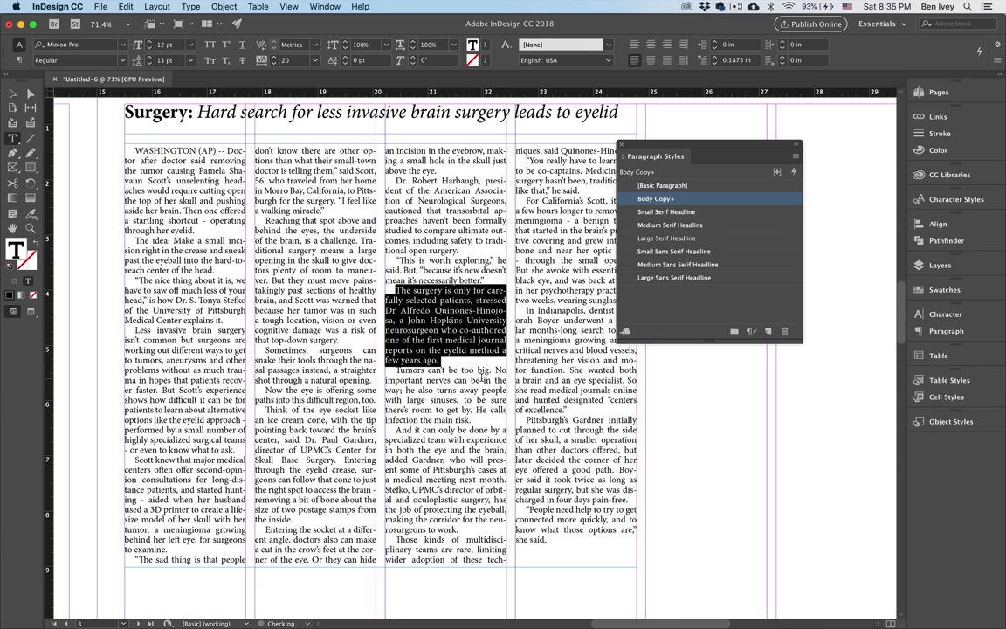
# Loosen the tracking of the paragraph beginning "Pittsburgh's Gardner initially planned" to 20.
pyautogui.hscroll(2, 480, 374)
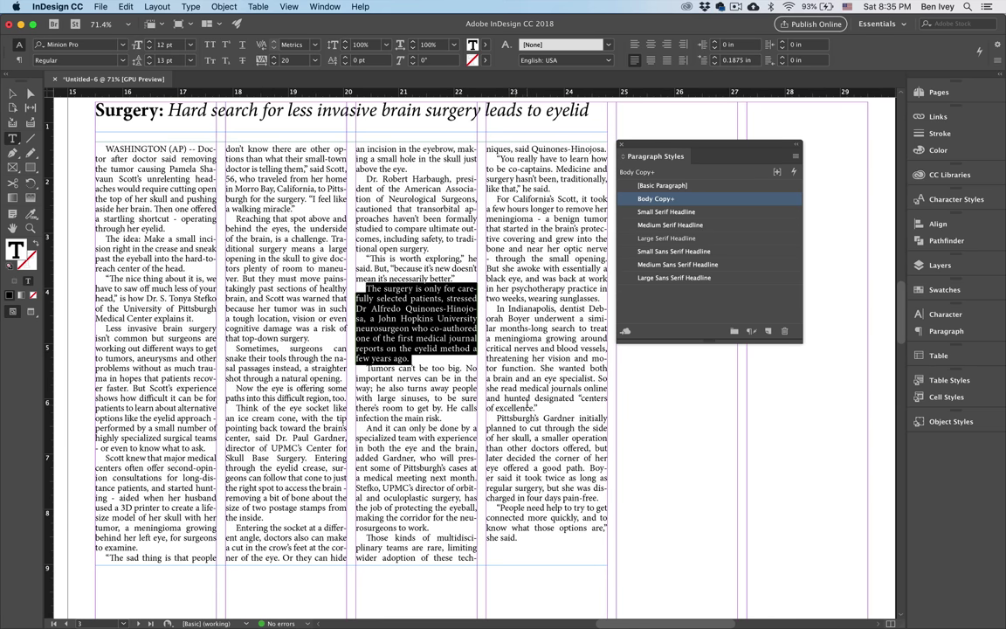
pyautogui.click(524, 458)
pyautogui.tripleClick(524, 458)
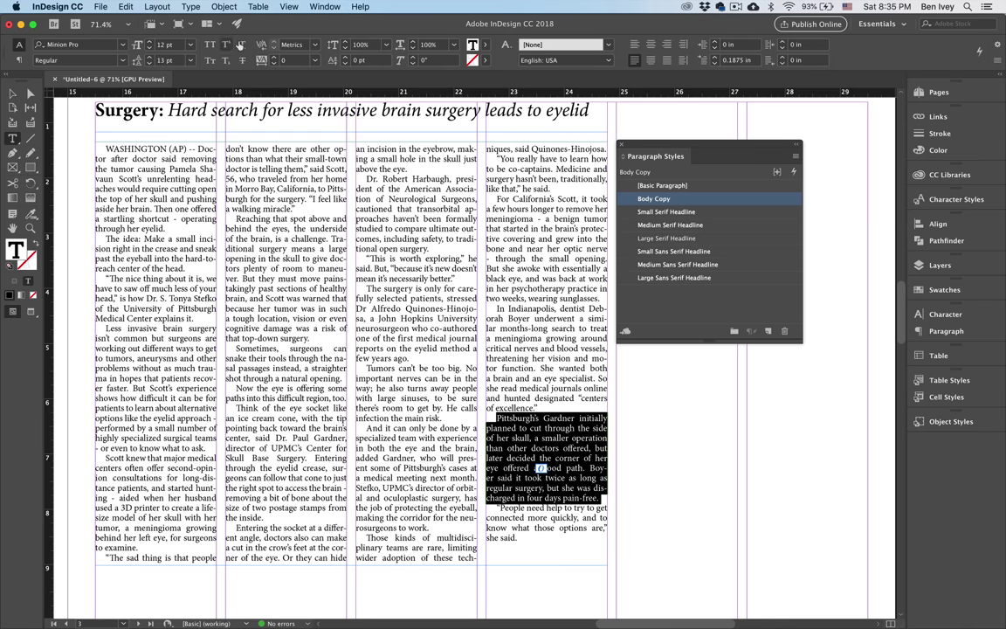
pyautogui.click(273, 57)
pyautogui.click(273, 57)
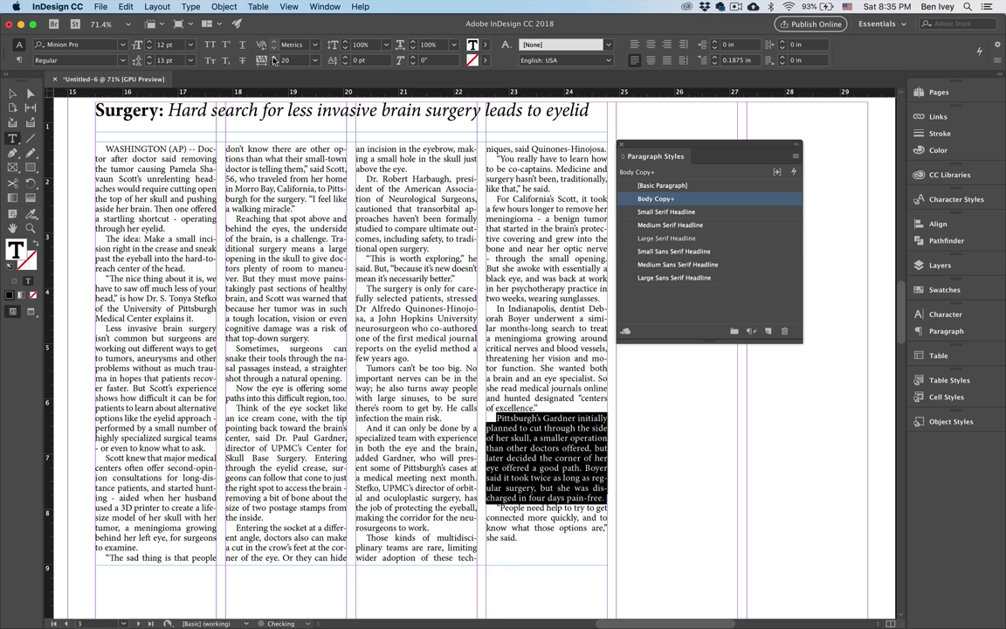
# Loosen the tracking of the paragraph beginning "In Indianapolis" to 20.
pyautogui.tripleClick(574, 369)
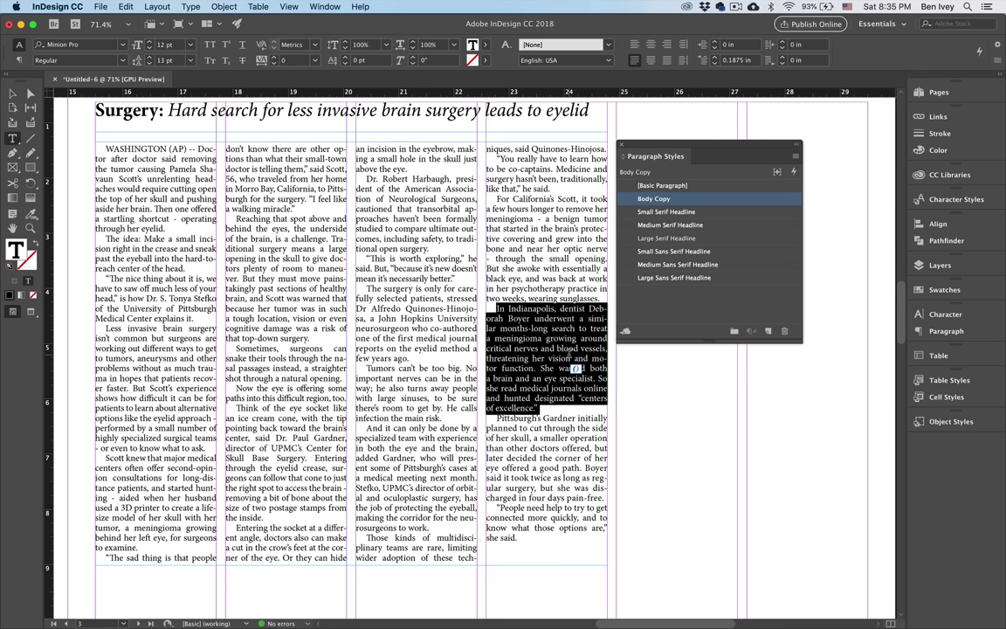
pyautogui.click(273, 56)
pyautogui.click(273, 57)
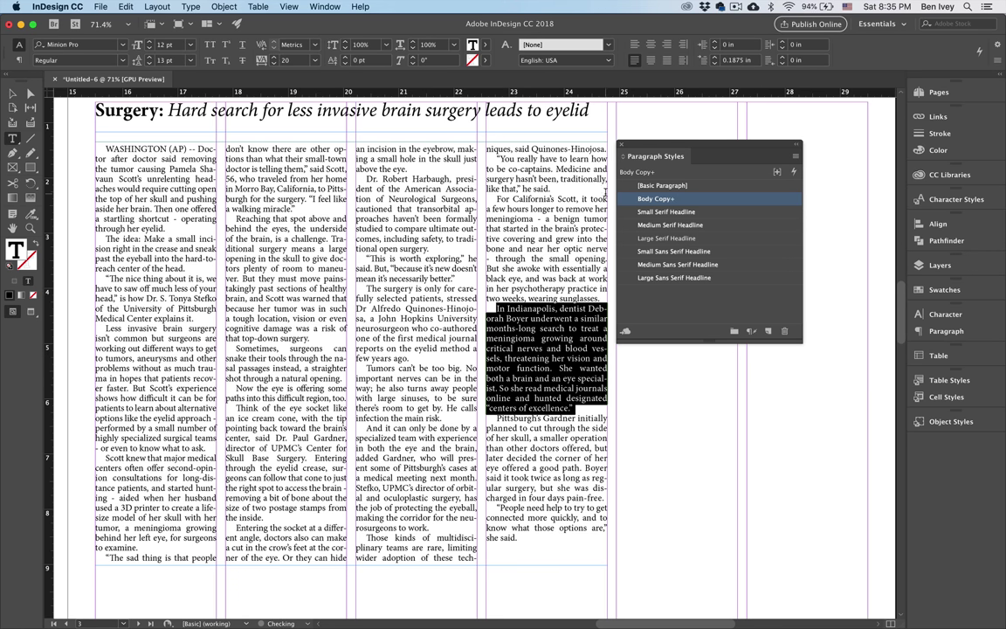
# Loosen the tracking of the paragraph beginning "And it can only be done by" to 10.
pyautogui.click(402, 338)
pyautogui.tripleClick(395, 381)
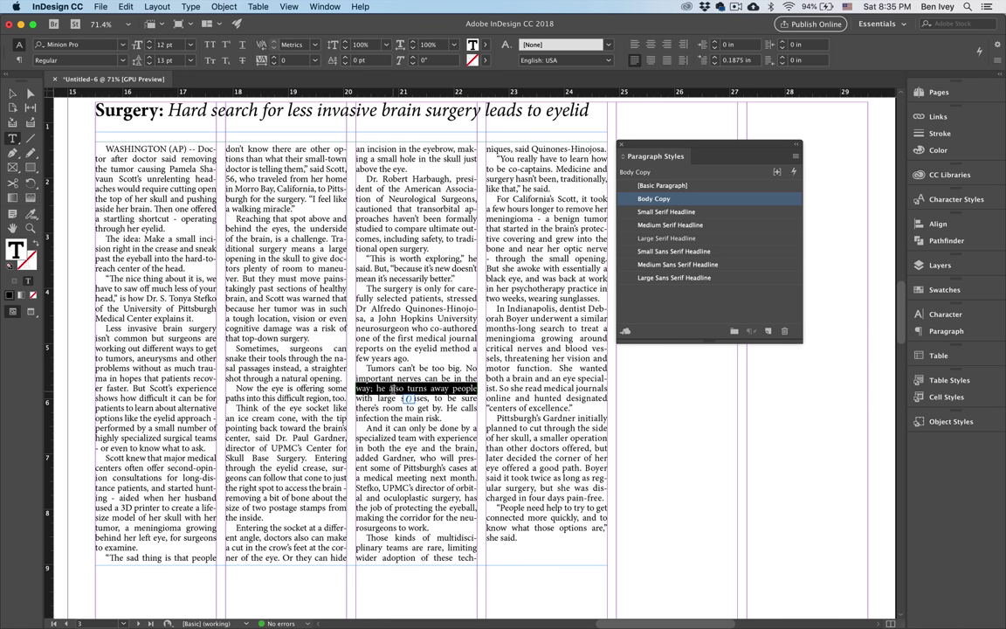
pyautogui.tripleClick(409, 456)
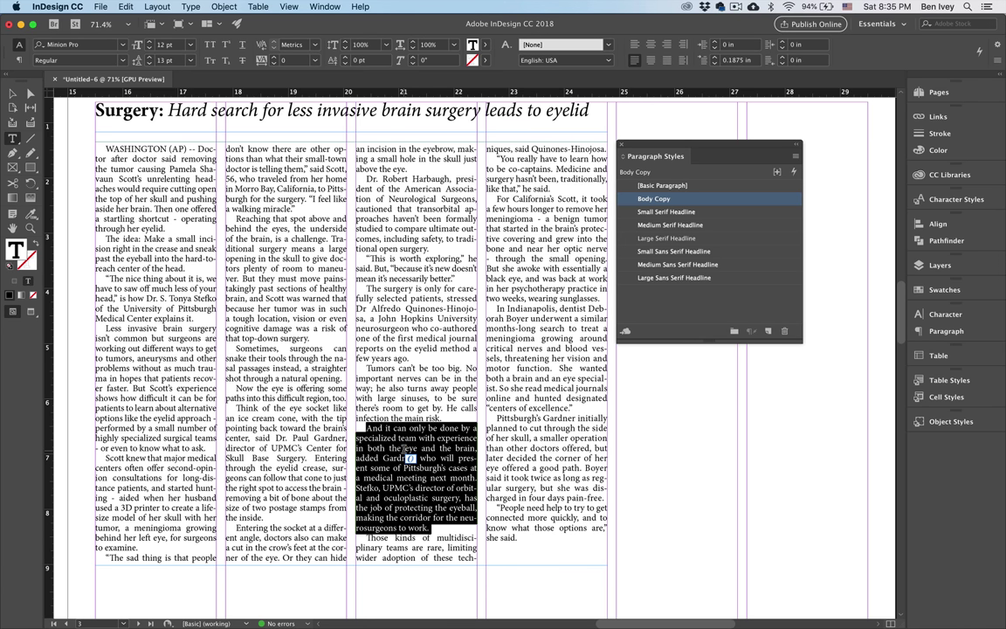
pyautogui.click(273, 56)
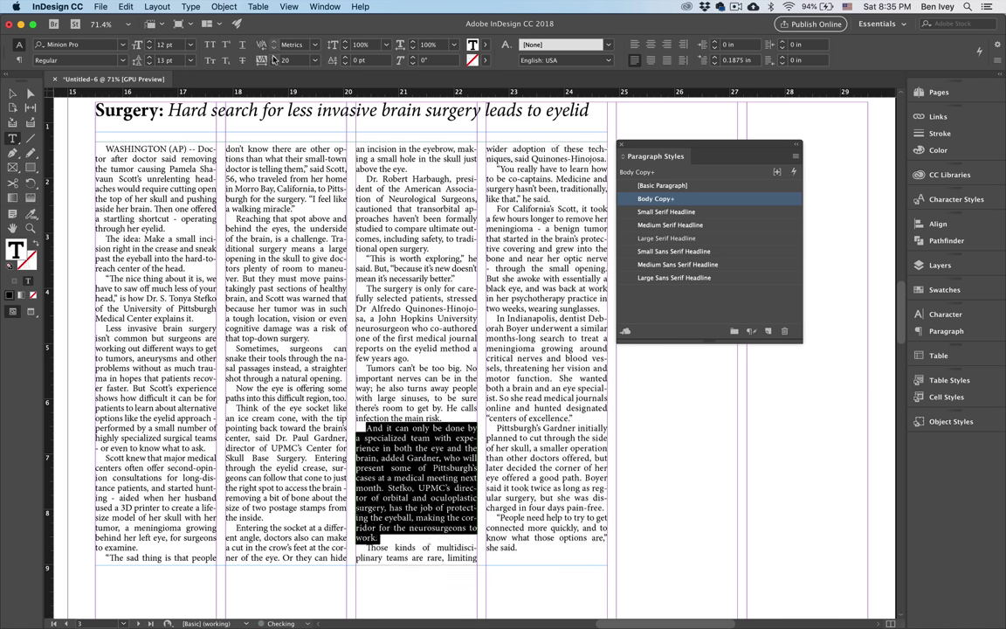
pyautogui.click(274, 62)
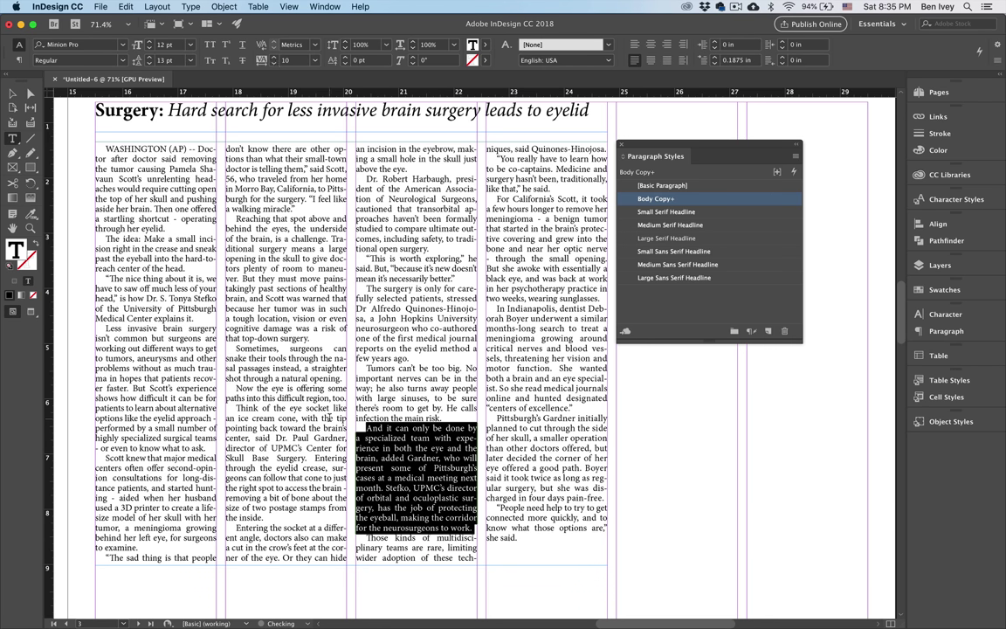
# Tighten the tracking of the paragraphs beginning "Think of the eye socket" and "Scott knew that major medical centers" to -20.
pyautogui.tripleClick(284, 428)
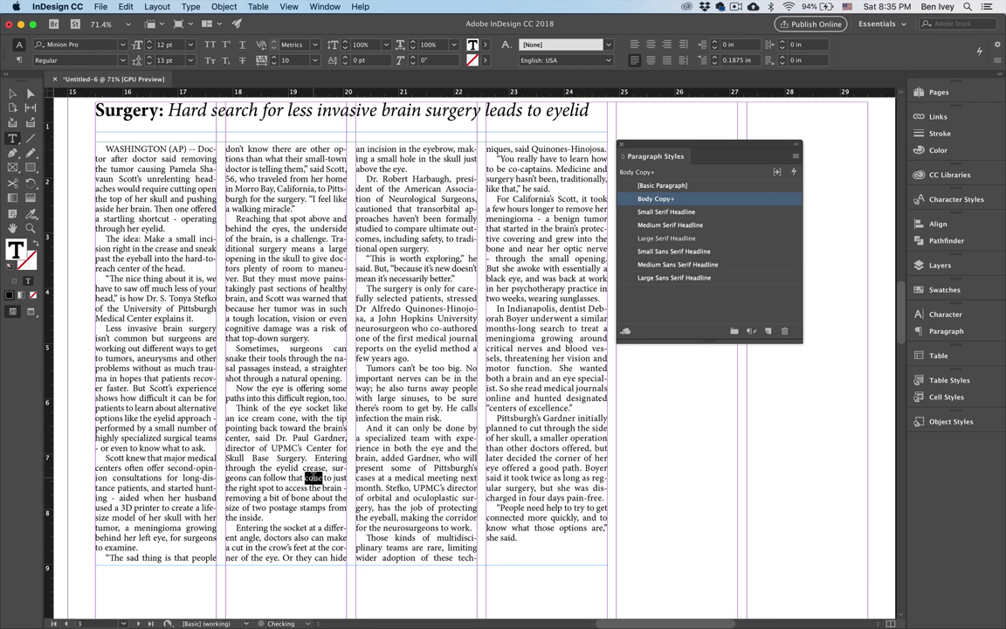
pyautogui.click(273, 57)
pyautogui.click(273, 56)
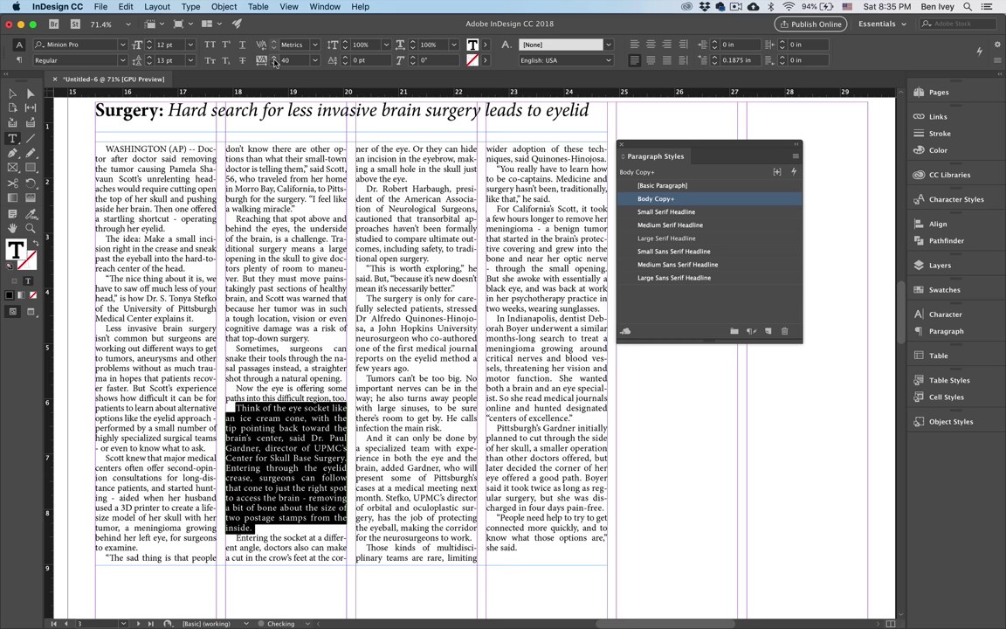
pyautogui.click(274, 60)
pyautogui.click(273, 63)
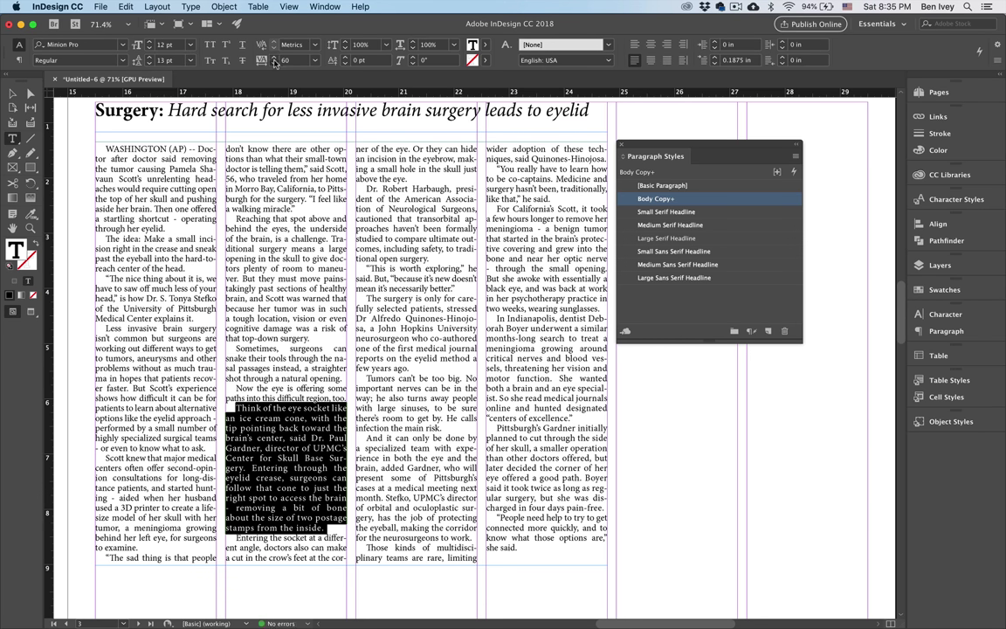
pyautogui.click(273, 63)
pyautogui.click(274, 63)
pyautogui.click(273, 63)
pyautogui.click(274, 63)
pyautogui.click(274, 63)
pyautogui.click(273, 63)
pyautogui.click(273, 63)
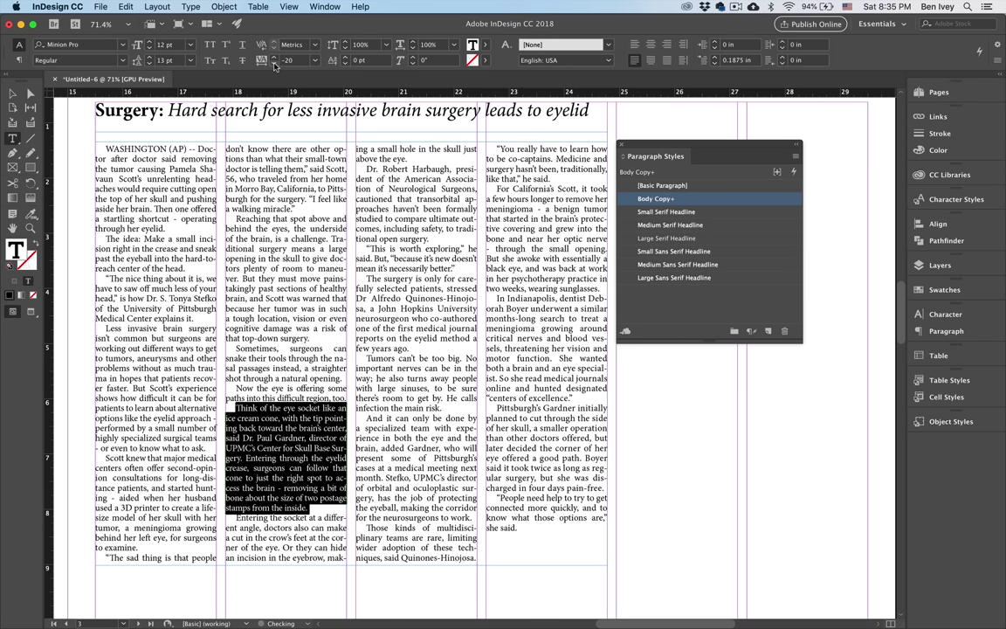
pyautogui.tripleClick(169, 530)
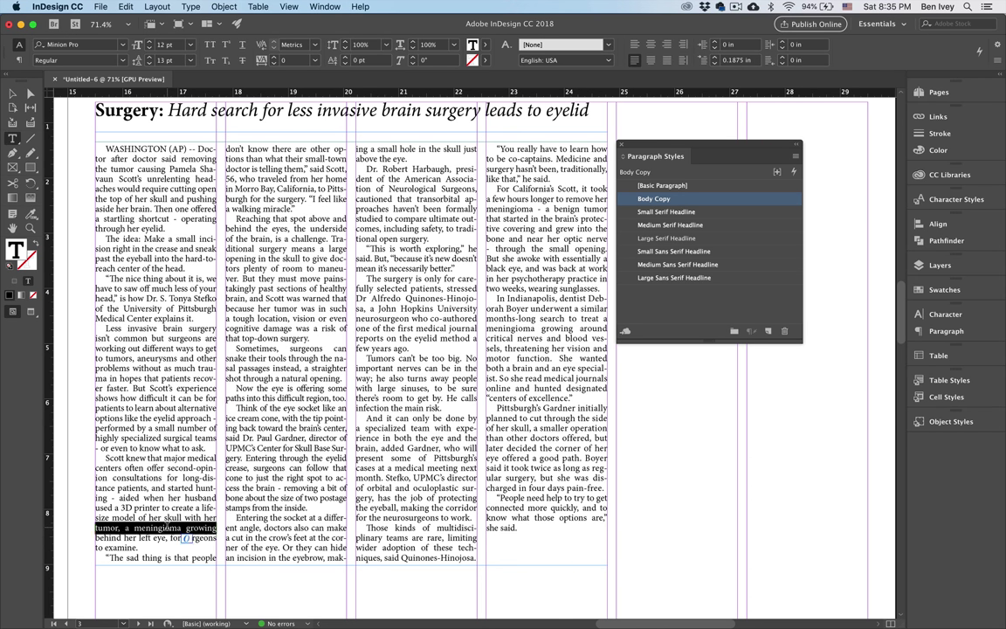
pyautogui.click(273, 63)
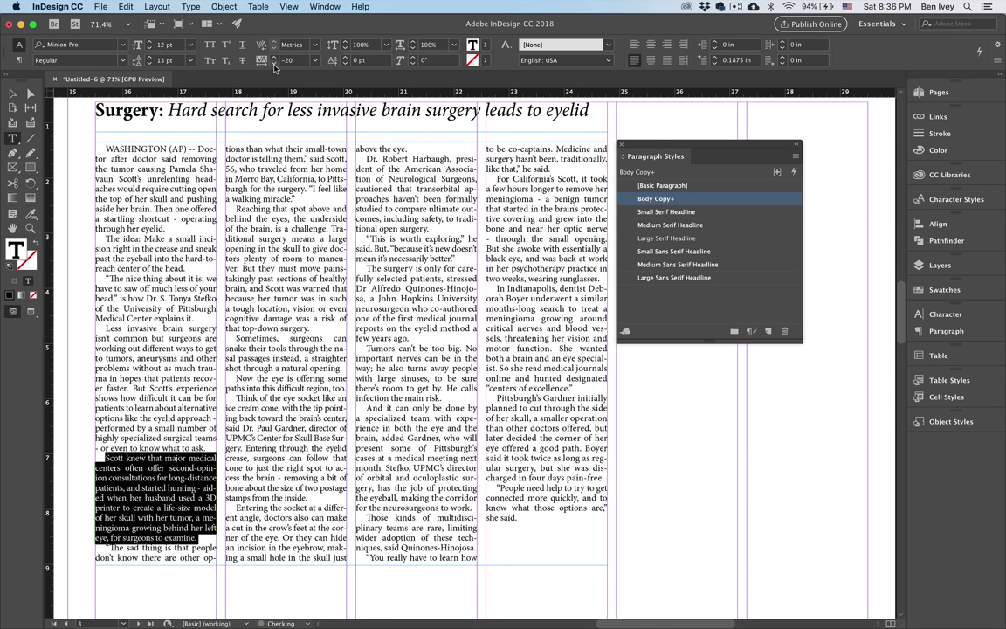
# Shorten the article's text frame to about 7.5 in high and move it up about 0.19 in, closer to the headline.
pyautogui.press('Escape')
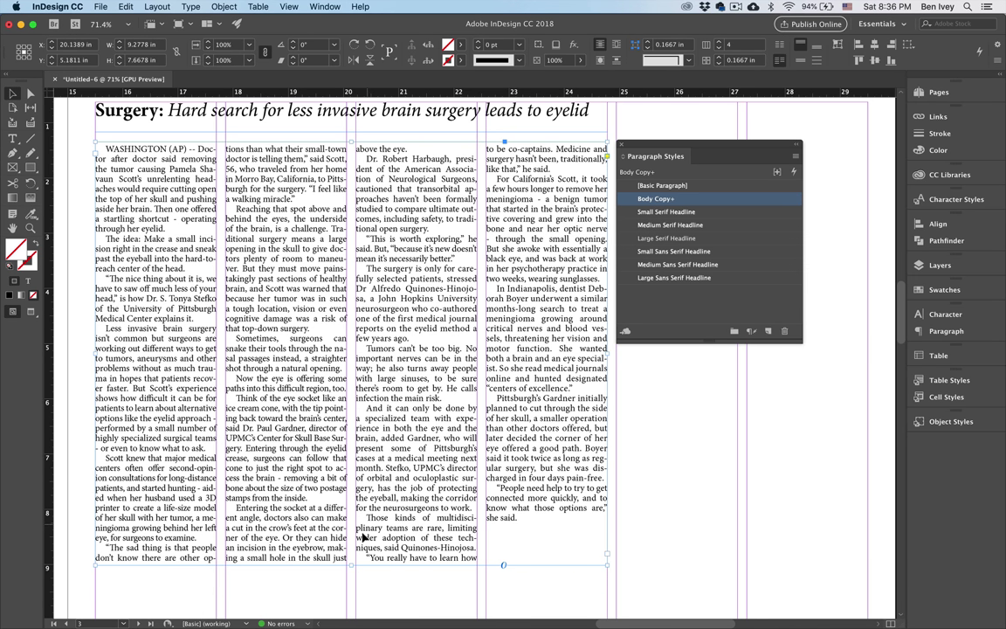
pyautogui.moveTo(350, 564); pyautogui.dragTo(350, 556)
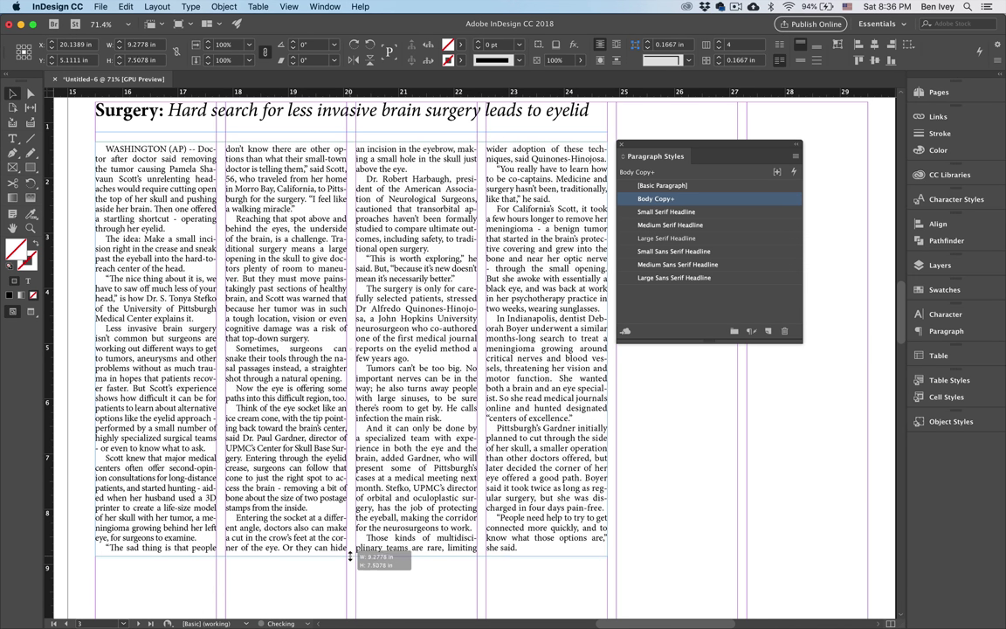
pyautogui.click(395, 594)
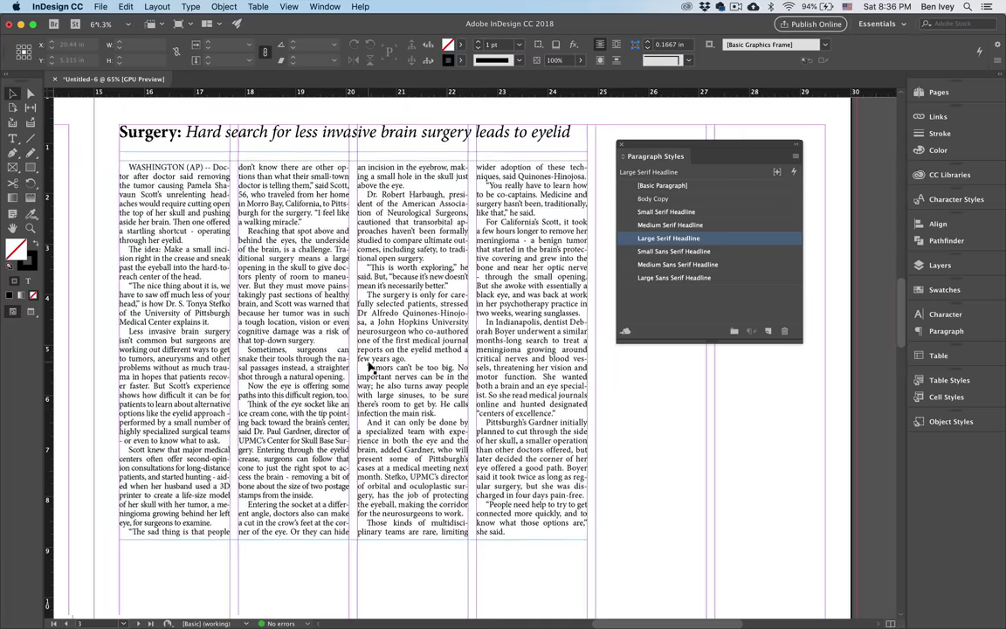
pyautogui.scroll(-2, 336, 330)
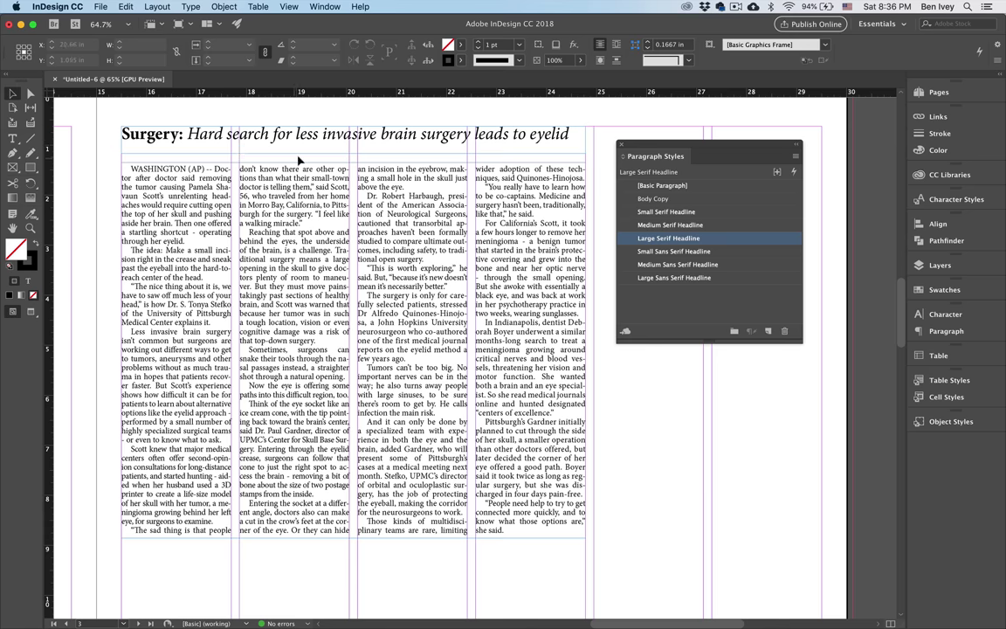
pyautogui.click(356, 177)
pyautogui.moveTo(346, 194); pyautogui.dragTo(347, 185)
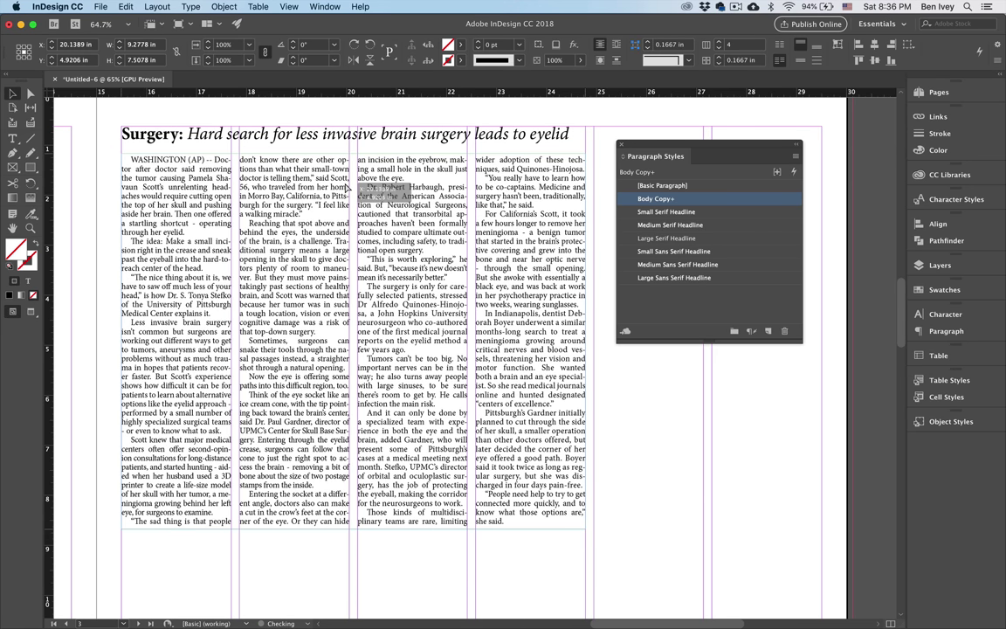
# Check the headline-to-article spacing up close and the layout without guides, and go to the empty page 4.
pyautogui.scroll(5, 206, 155)
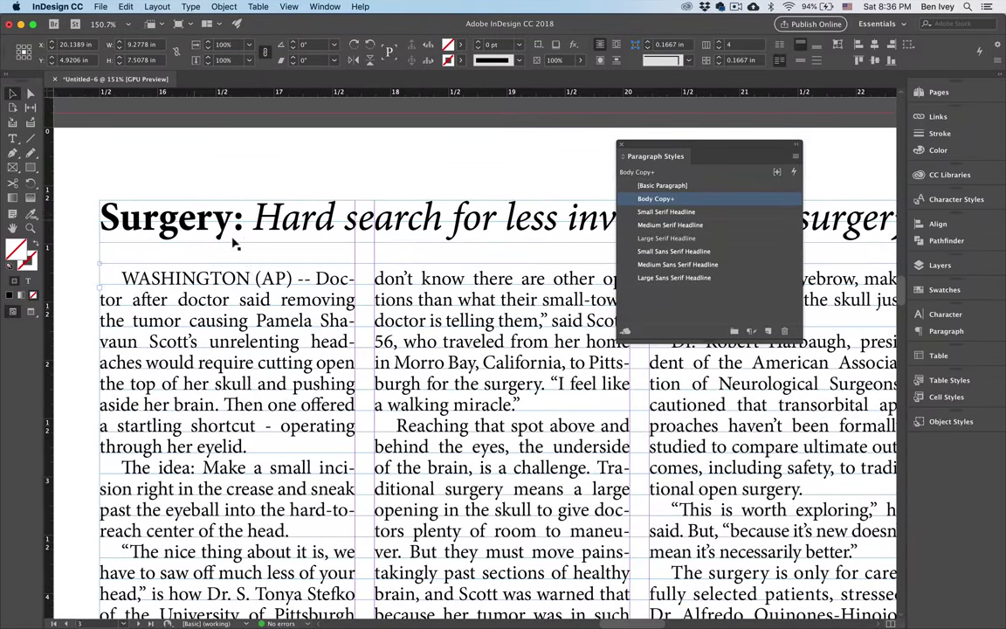
pyautogui.scroll(-5, 244, 267)
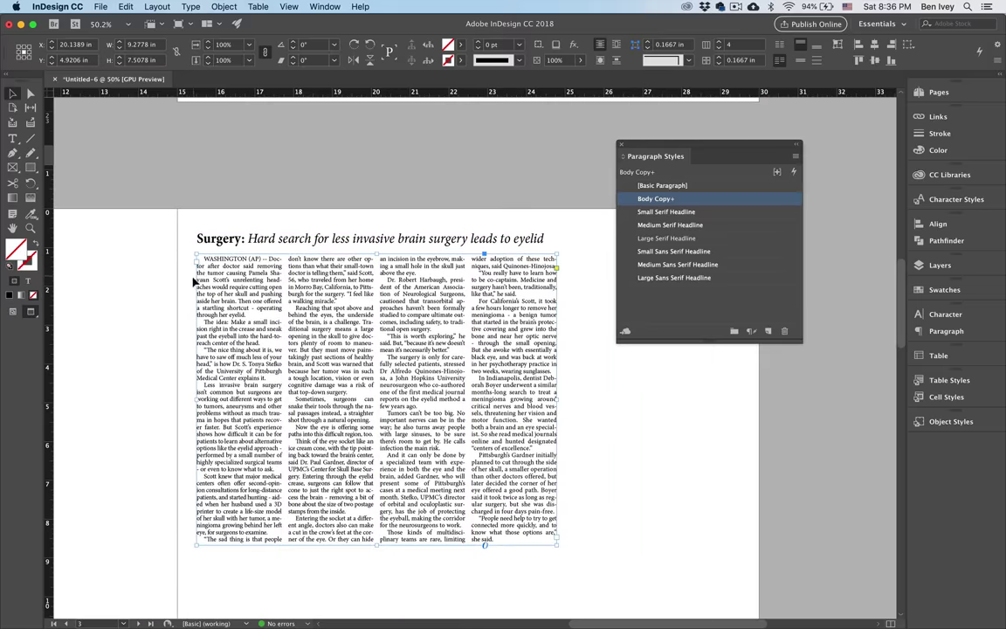
pyautogui.click(175, 256)
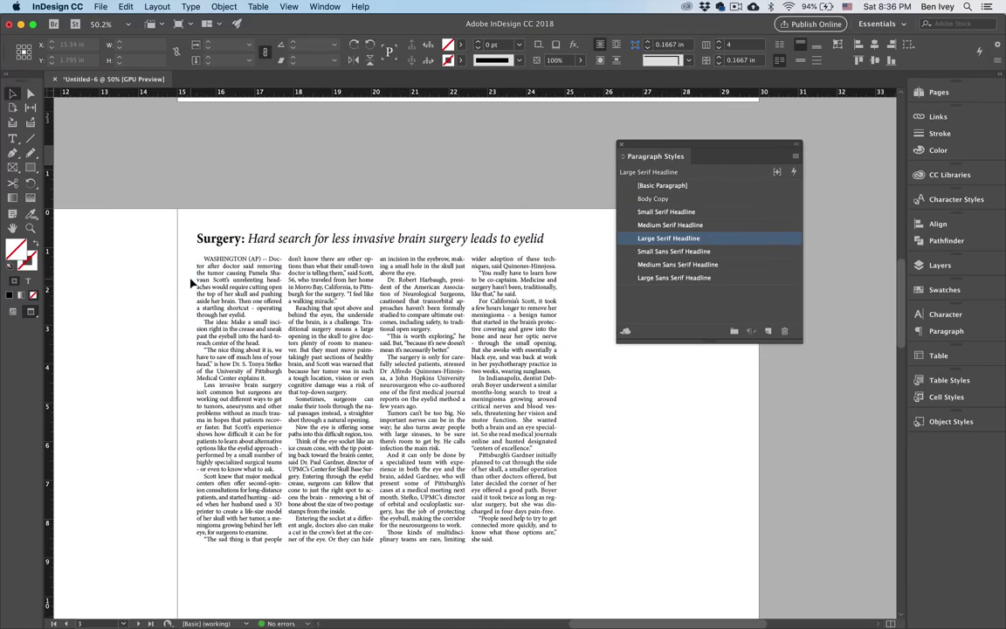
pyautogui.scroll(-2, 244, 298)
pyautogui.hscroll(-2, 245, 297)
pyautogui.scroll(-10, 259, 312)
pyautogui.hscroll(-3, 259, 312)
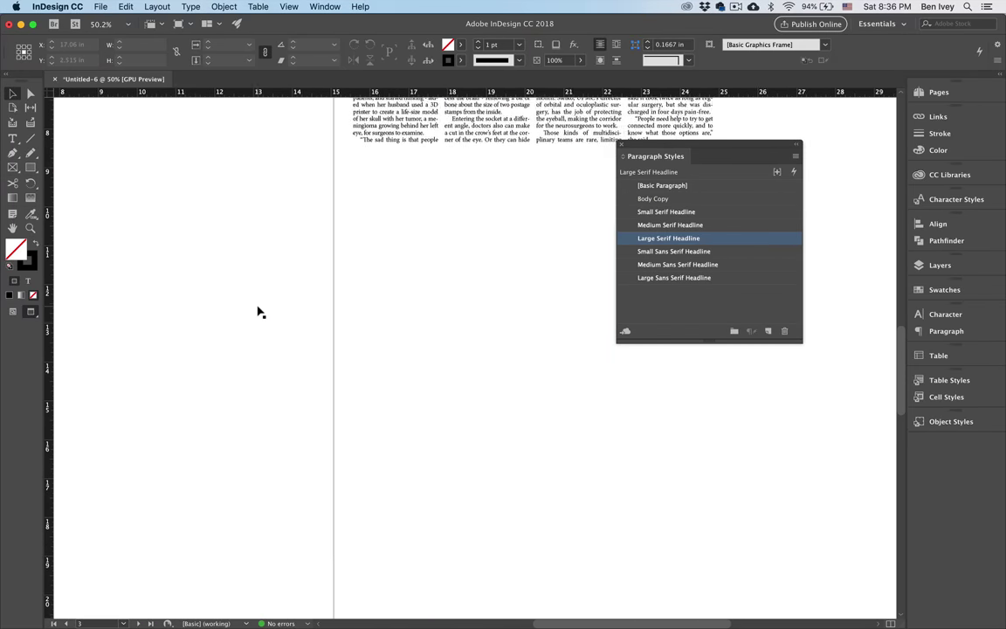
pyautogui.scroll(-10, 258, 312)
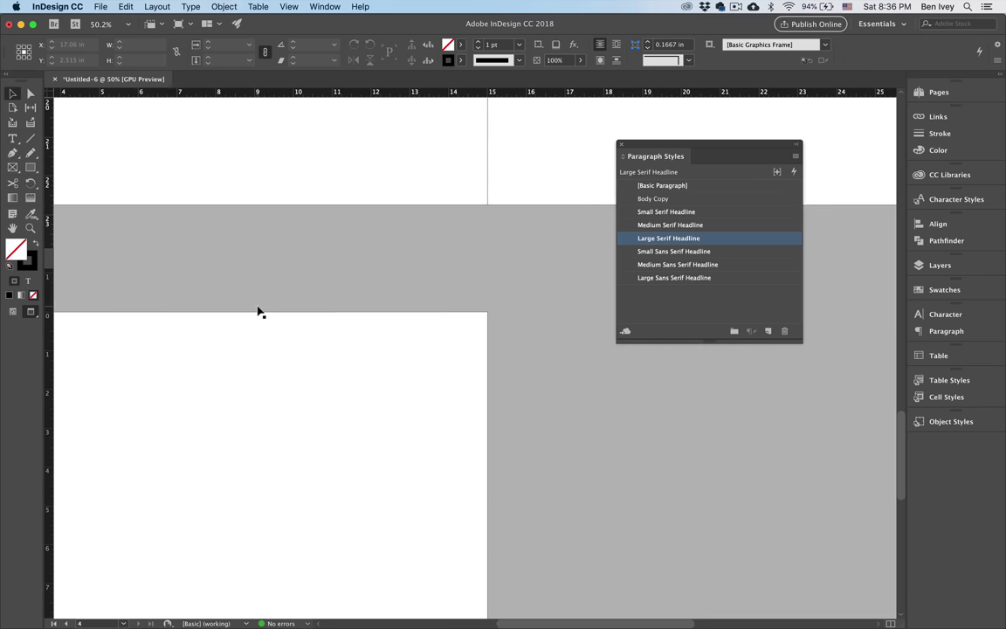
pyautogui.hscroll(-5, 258, 312)
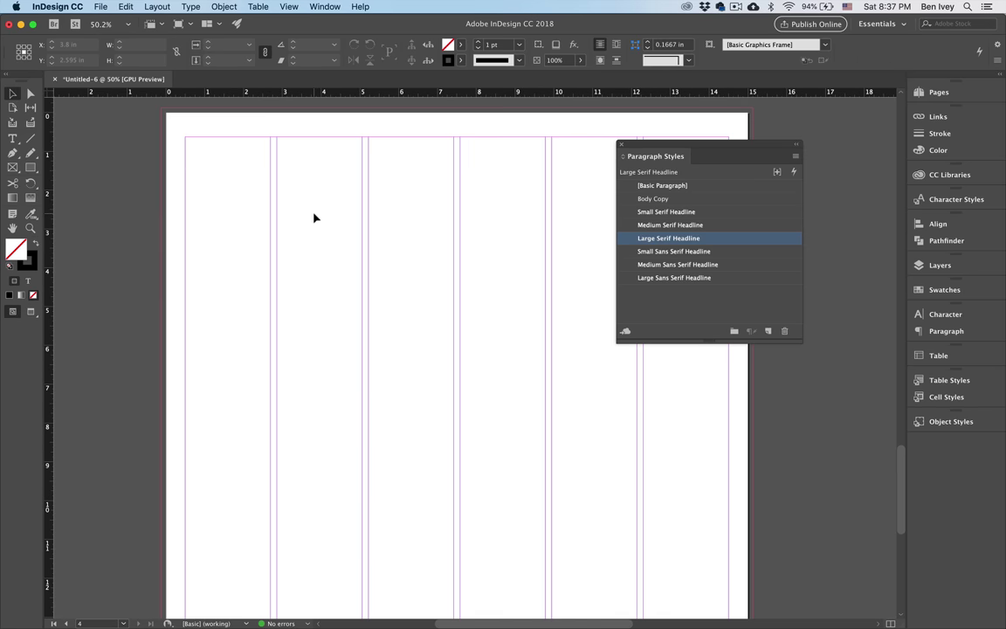
# Minimise the Brain Surgery text file and open the Microsoft Earnings story from the Story Sets 1 folder in TextEdit.
pyautogui.hotkey('ctrl', 'Up')
pyautogui.click(86, 88)
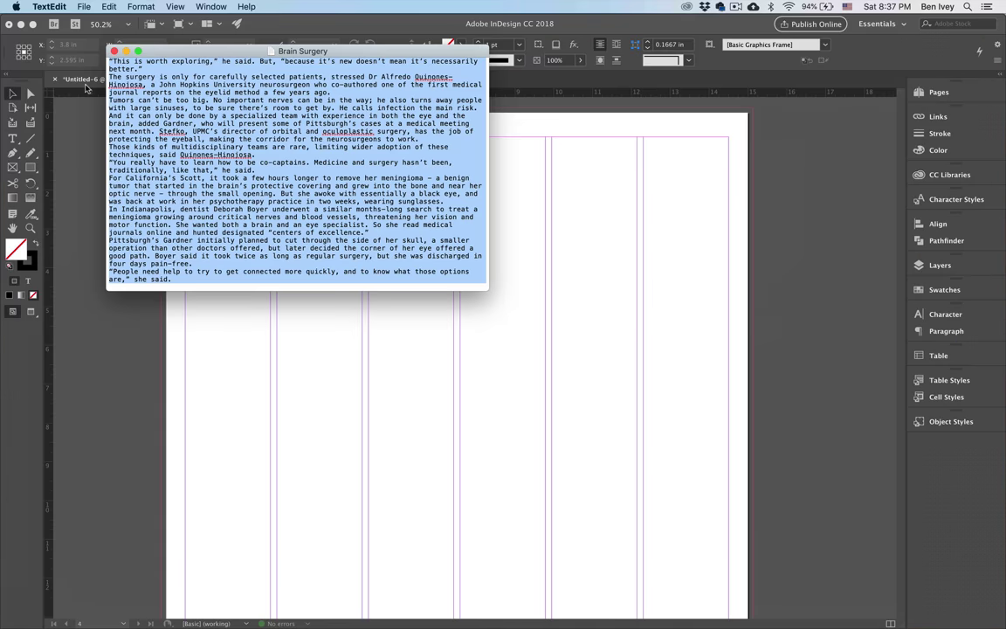
pyautogui.press('super+m')
pyautogui.hotkey('ctrl', 'Up')
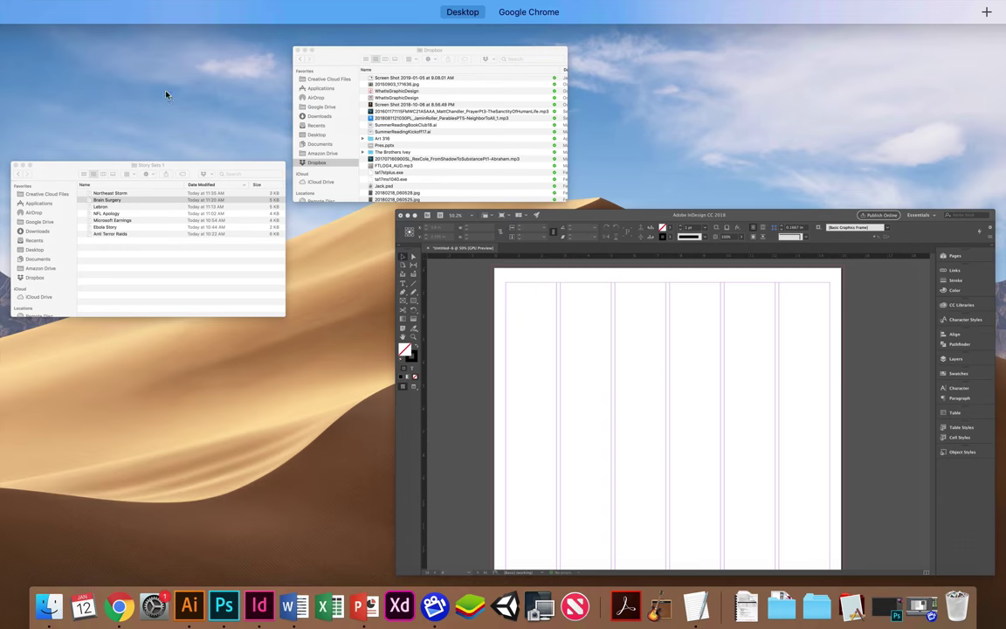
pyautogui.click(141, 252)
pyautogui.doubleClick(420, 218)
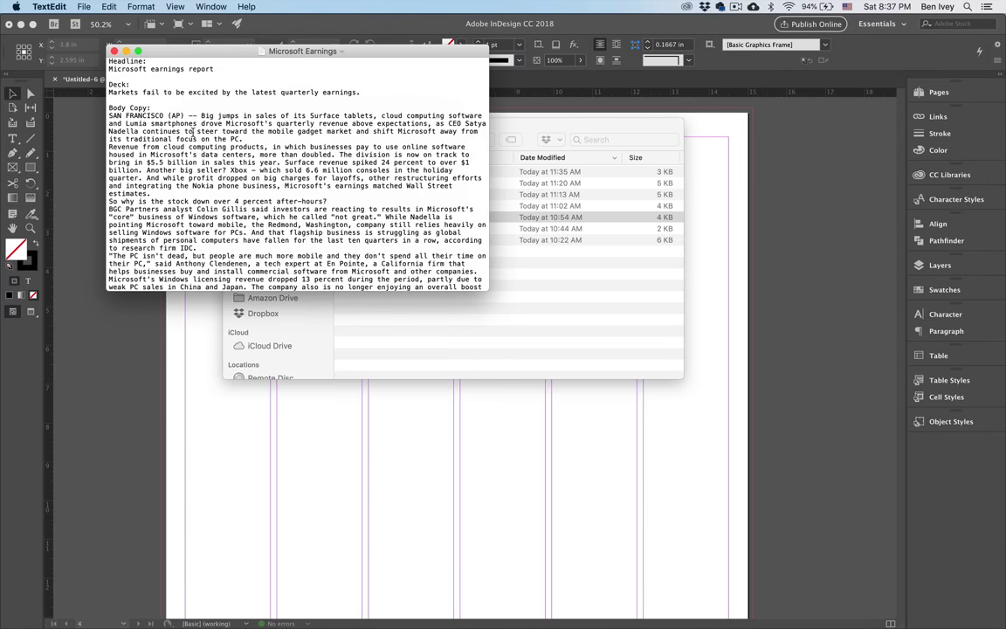
# Copy the headline "Microsoft earnings report" and paste it in InDesign into a new text frame across page 4's first four columns, about 2.7 in high.
pyautogui.tripleClick(131, 67)
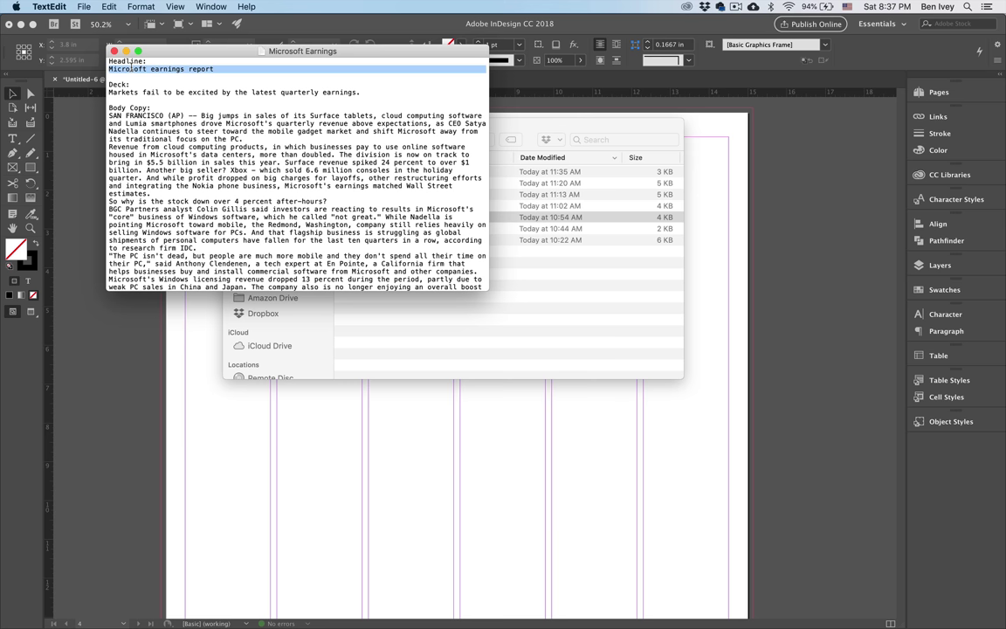
pyautogui.press('super+c')
pyautogui.click(302, 418)
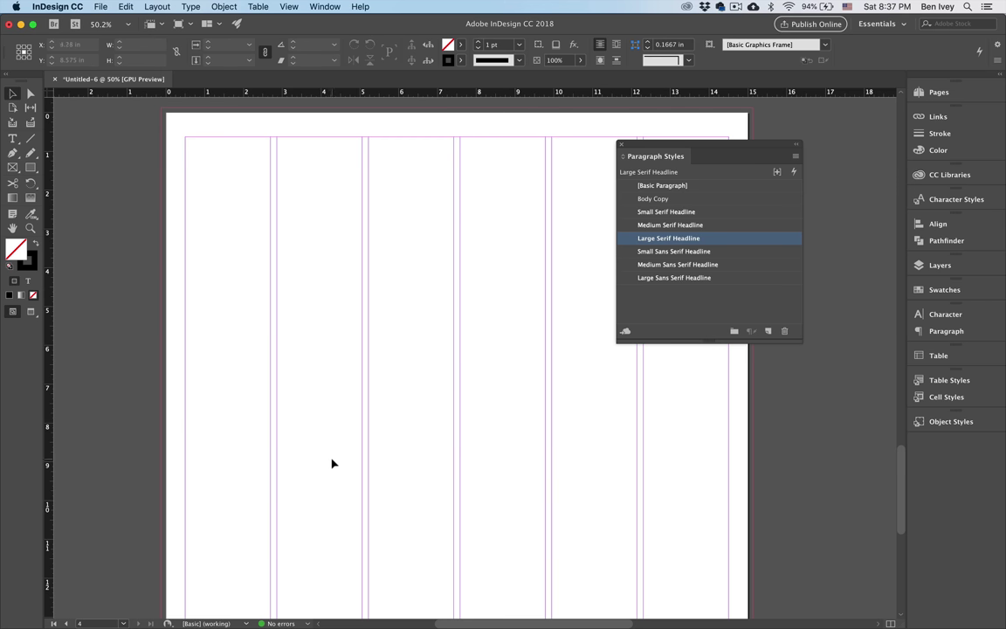
pyautogui.click(12, 138)
pyautogui.moveTo(189, 139); pyautogui.dragTo(543, 241)
pyautogui.press('super+v')
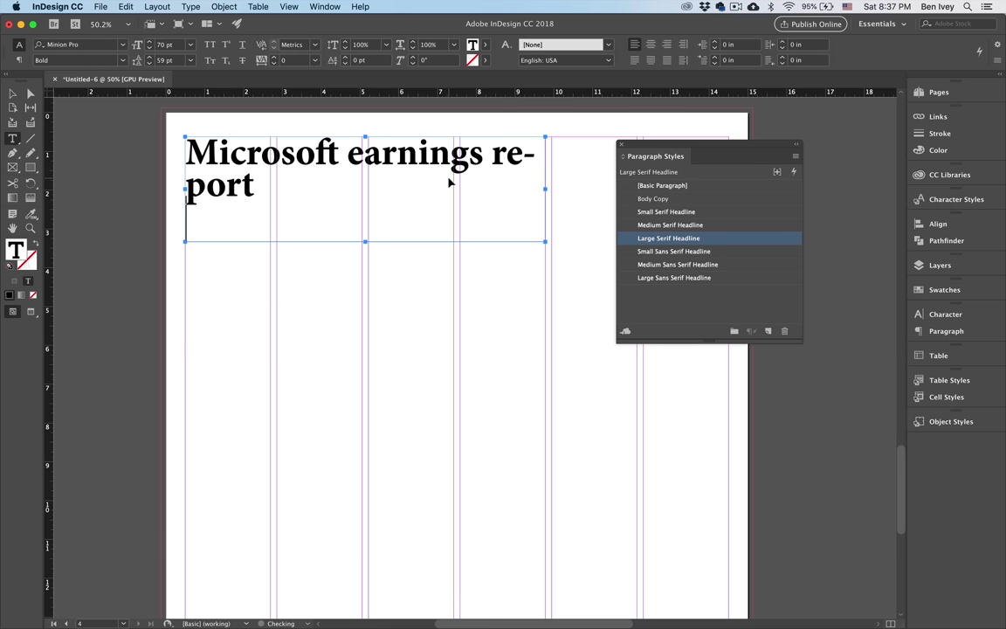
# Reduce the Microsoft headline's font size to 60 pt and shorten its text frame to 1 in high.
pyautogui.press('super+a')
pyautogui.press('super+shift+comma')
pyautogui.press('super+shift+comma')
pyautogui.press('super+shift+comma')
pyautogui.press('super+shift+comma')
pyautogui.press('super+shift+comma')
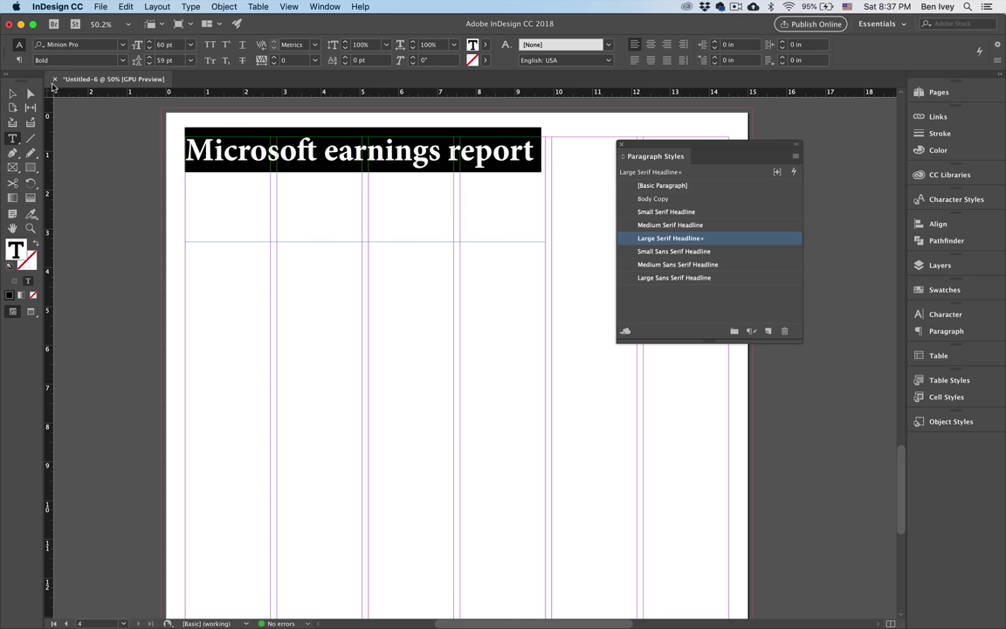
pyautogui.click(12, 92)
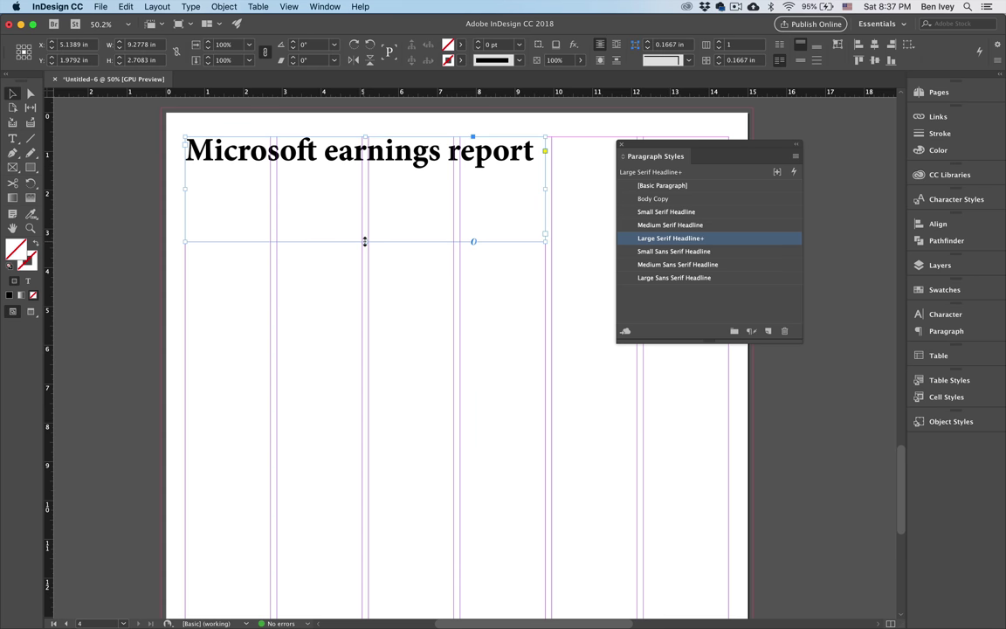
pyautogui.moveTo(364, 240); pyautogui.dragTo(370, 176)
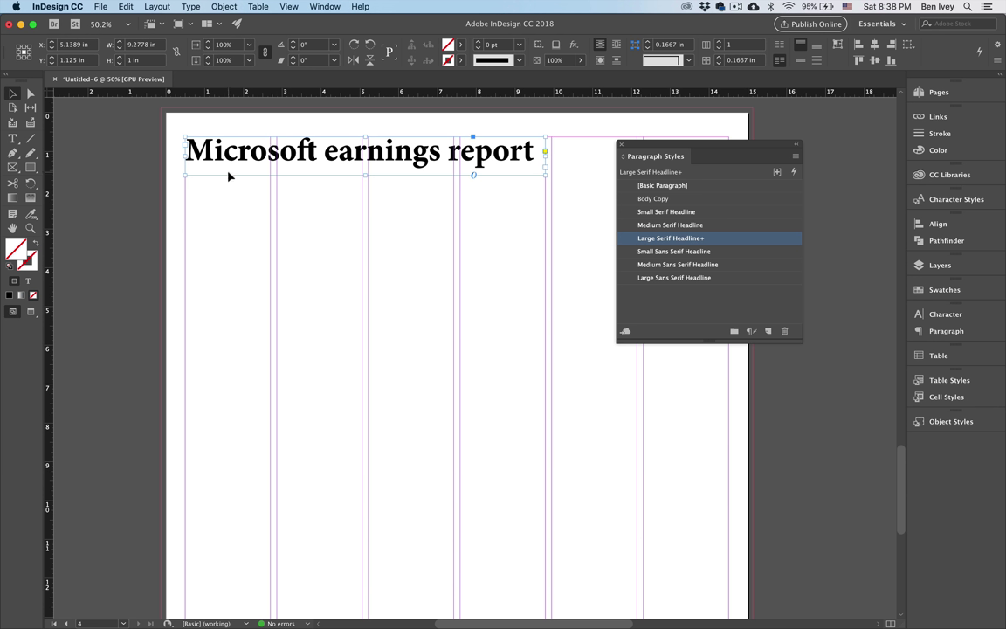
# Copy the deck line "Markets fail to be excited by the latest quarterly earnings." from TextEdit into a new four-column-wide text frame beneath page 4's headline in InDesign.
pyautogui.hotkey('ctrl', 'Up')
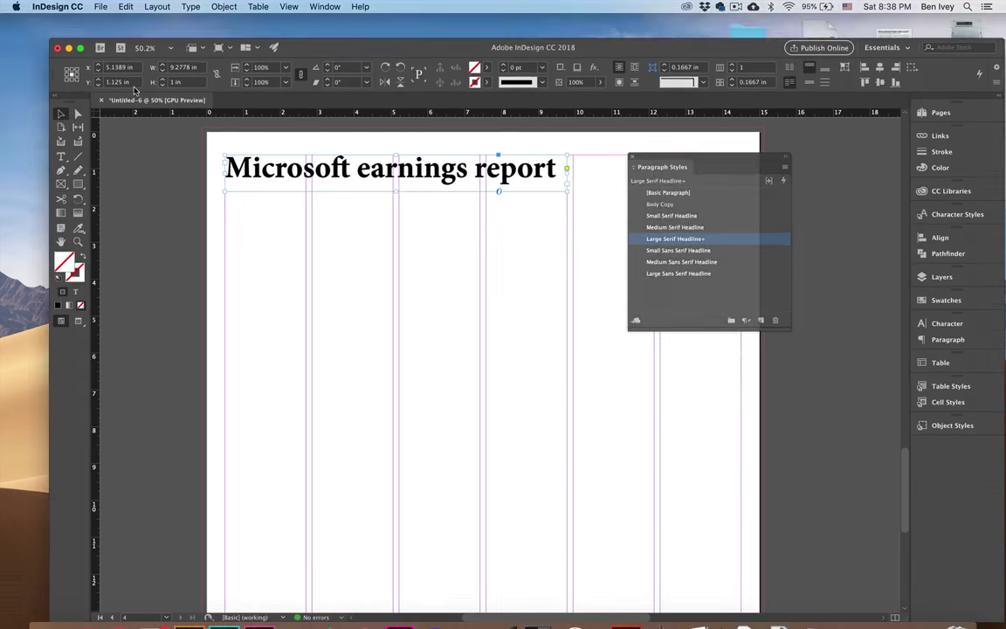
pyautogui.click(135, 91)
pyautogui.tripleClick(151, 91)
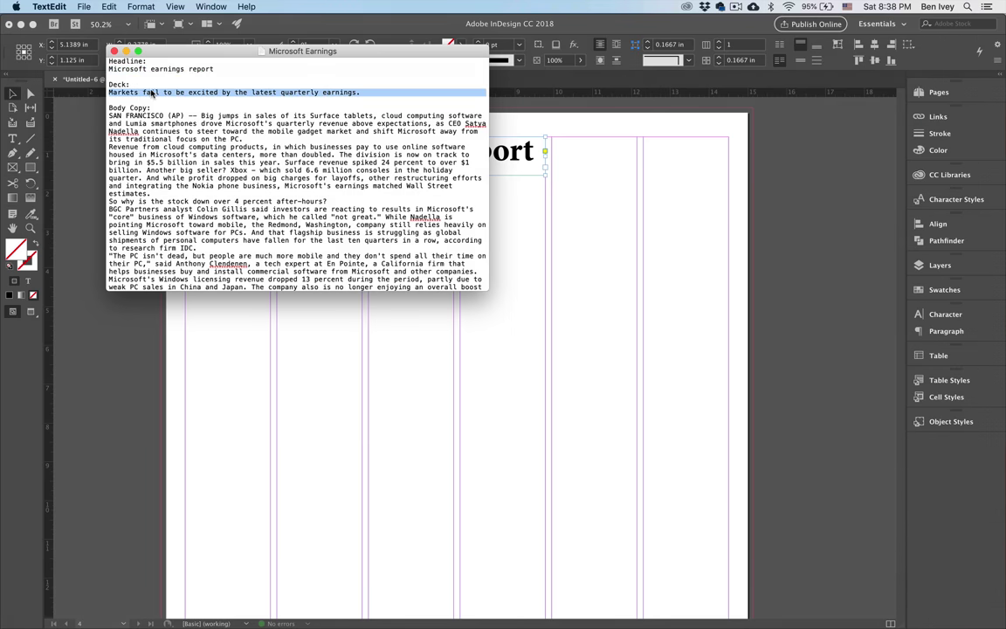
pyautogui.press('super+c')
pyautogui.click(279, 327)
pyautogui.click(12, 138)
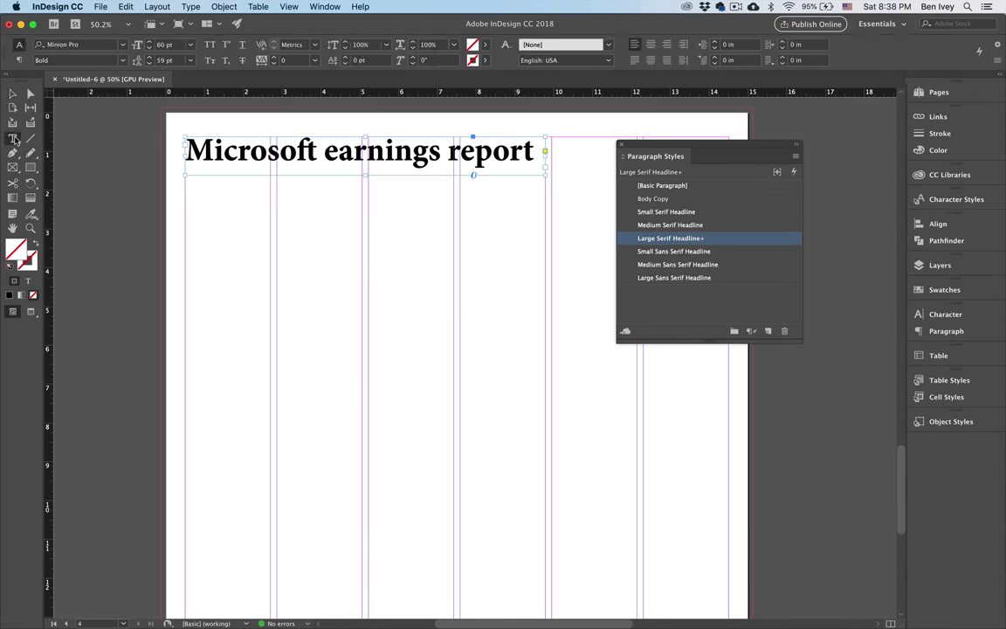
pyautogui.moveTo(185, 192); pyautogui.dragTo(545, 255)
pyautogui.press('super+v')
pyautogui.press('super+a')
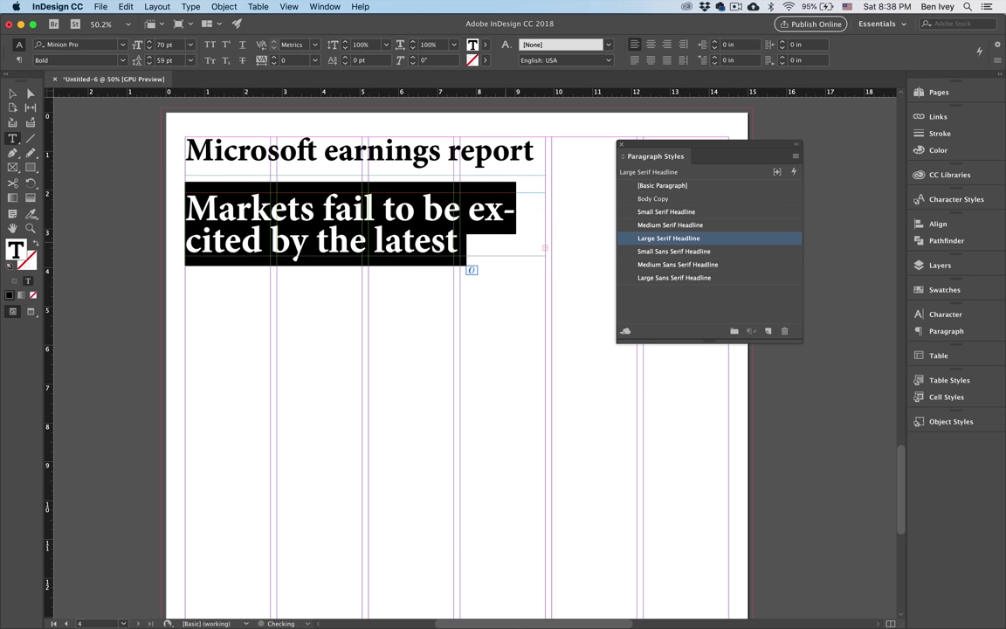
# Apply the Small Serif Headline style to the deck, make it italic and enlarge it to 30 pt.
pyautogui.click(667, 211)
pyautogui.press('super+shift+slash')
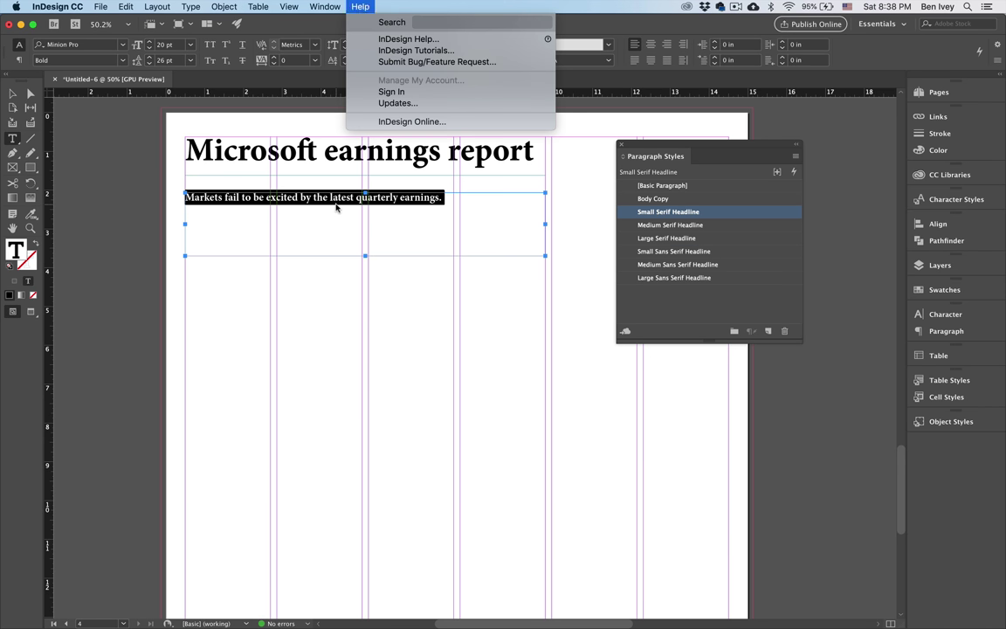
pyautogui.press('Escape')
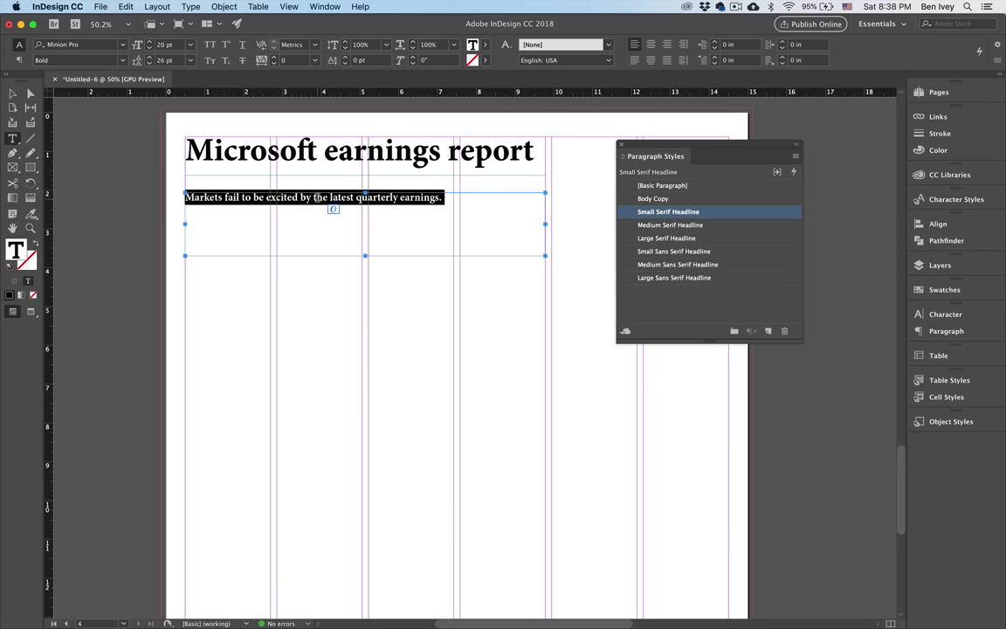
pyautogui.click(114, 60)
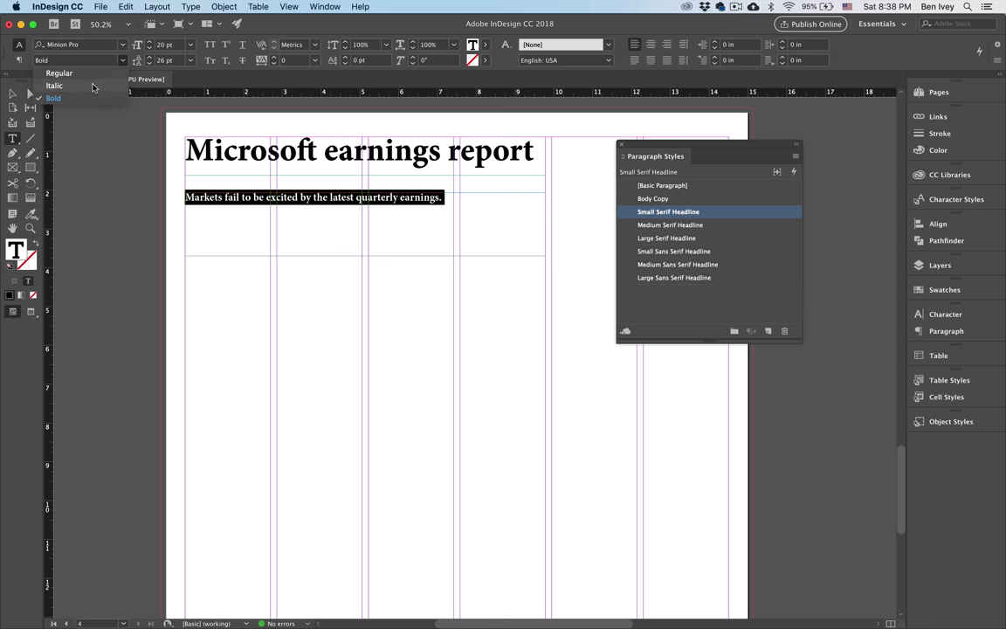
pyautogui.click(86, 78)
pyautogui.press('super+shift+period')
pyautogui.press('super+shift+period')
pyautogui.press('super+shift+period')
pyautogui.press('super+shift+period')
pyautogui.press('super+shift+period')
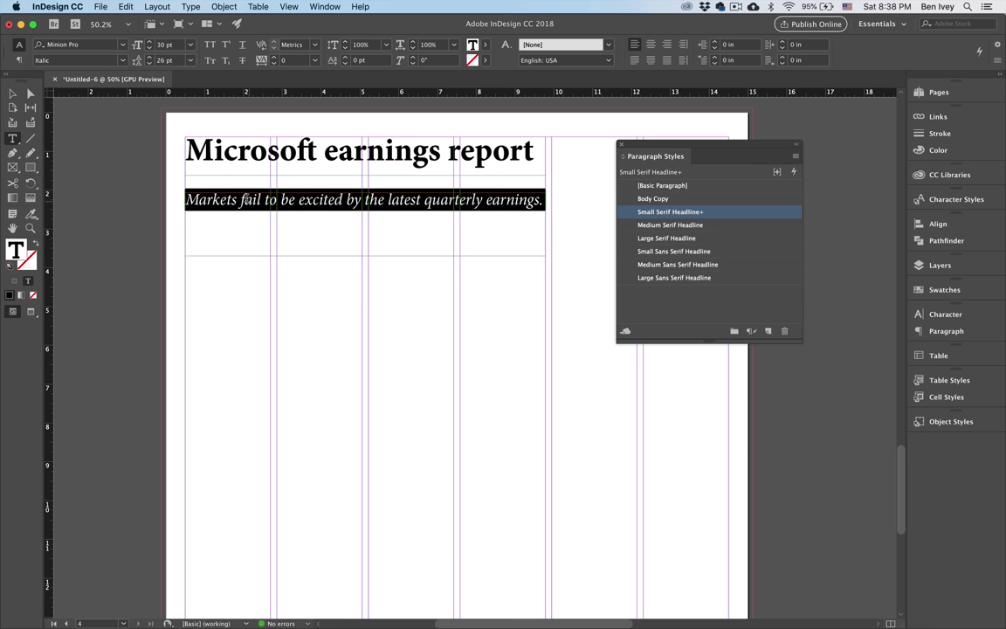
pyautogui.press('Escape')
pyautogui.click(125, 169)
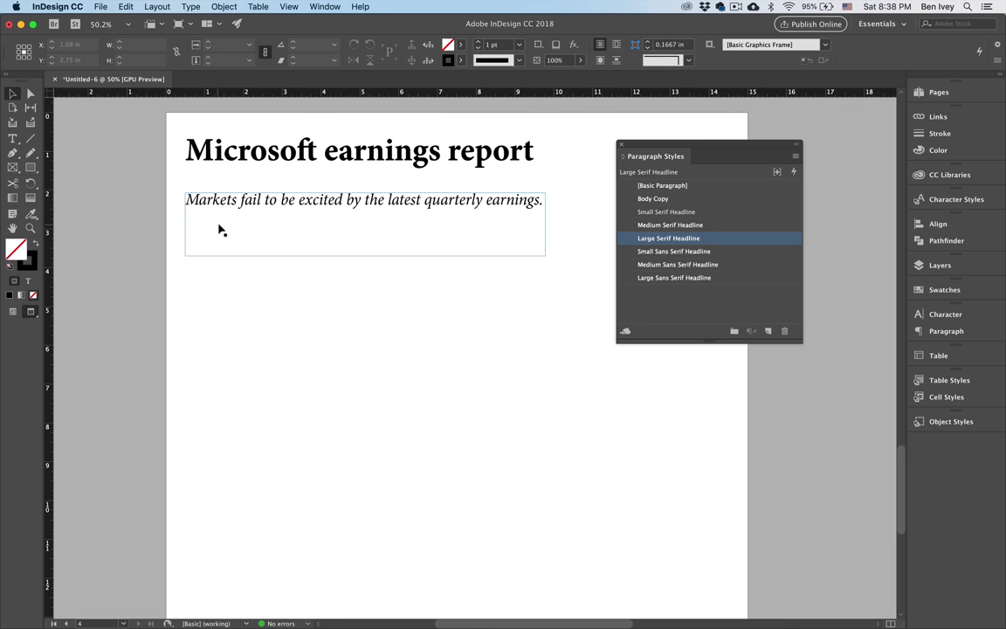
# Shorten the deck's text frame to about 0.54 in high and move it up directly beneath the Microsoft headline.
pyautogui.click(354, 256)
pyautogui.moveTo(366, 256); pyautogui.dragTo(354, 185)
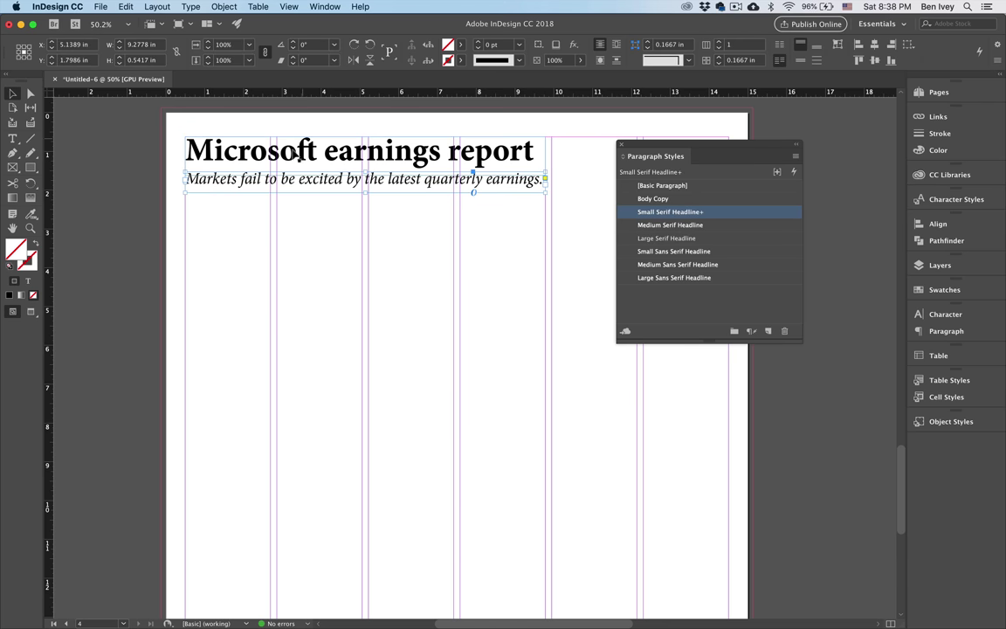
pyautogui.click(328, 233)
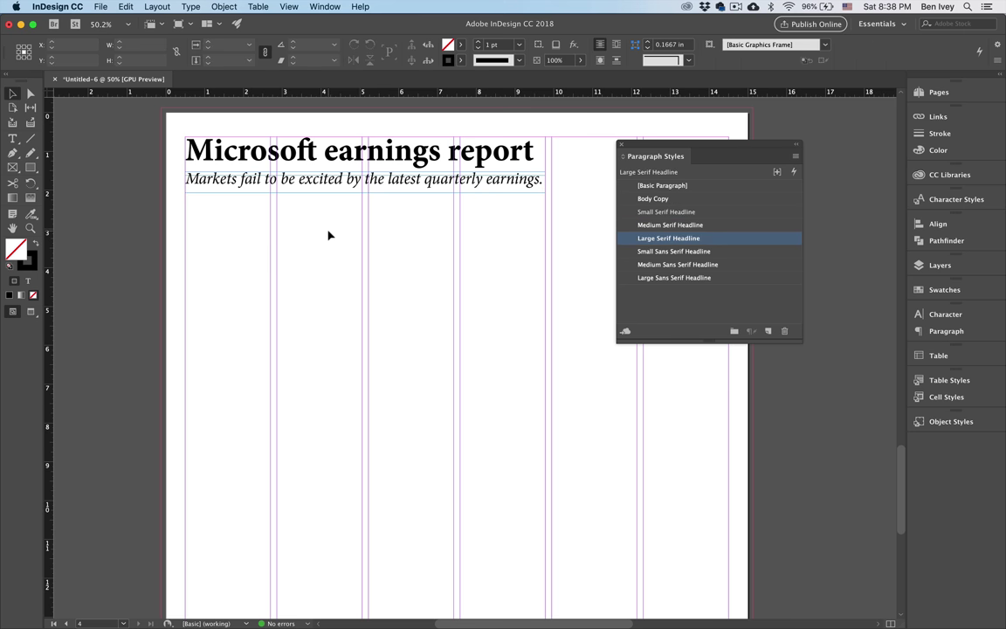
# Switch to the Microsoft Earnings file in TextEdit, copy all of the body copy and return to InDesign.
pyautogui.hotkey('ctrl', 'Up')
pyautogui.click(114, 116)
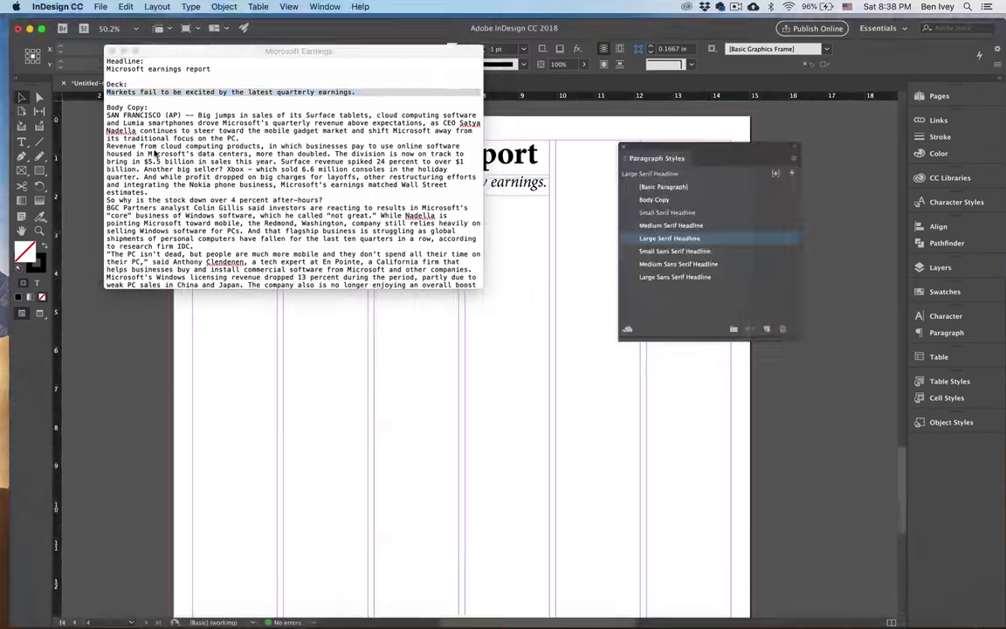
pyautogui.moveTo(113, 116); pyautogui.dragTo(213, 397)
pyautogui.click(235, 416)
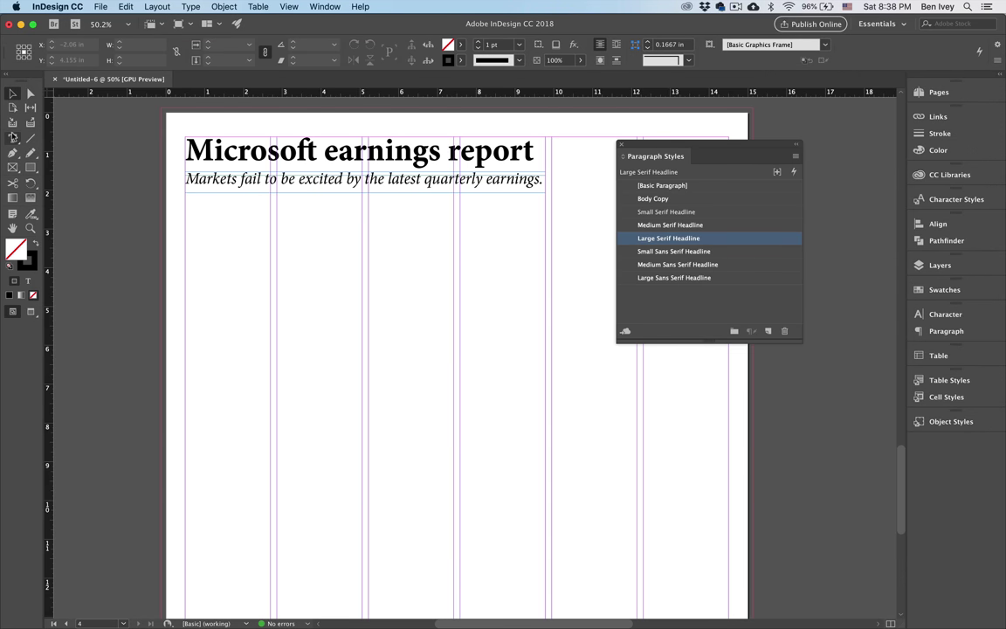
# Draw a text frame about 8.56 in high beneath the deck and fit its width to the page's first four columns.
pyautogui.press('t')
pyautogui.moveTo(191, 208); pyautogui.dragTo(548, 530)
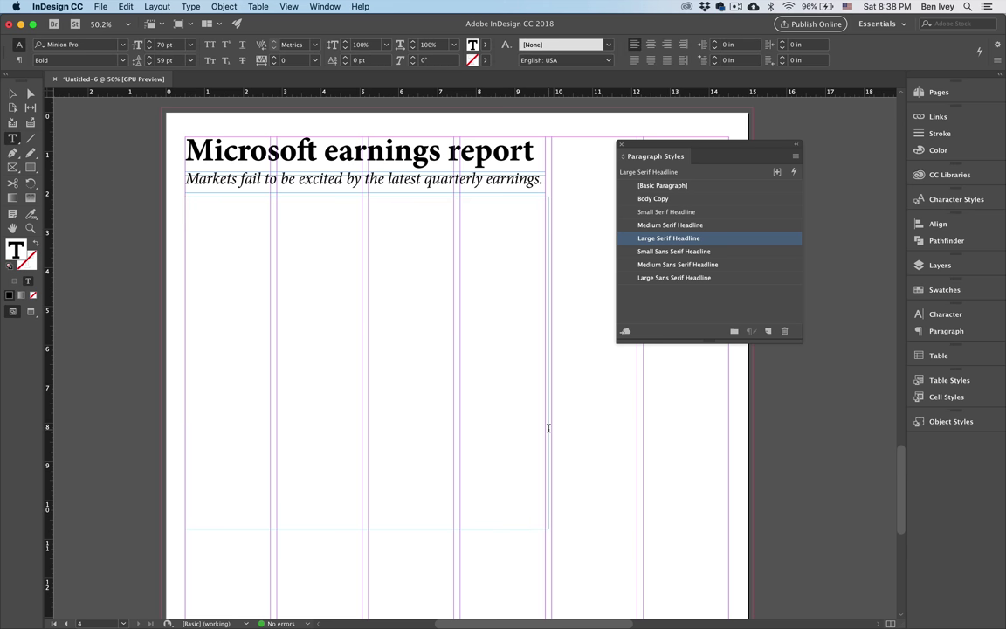
pyautogui.click(11, 91)
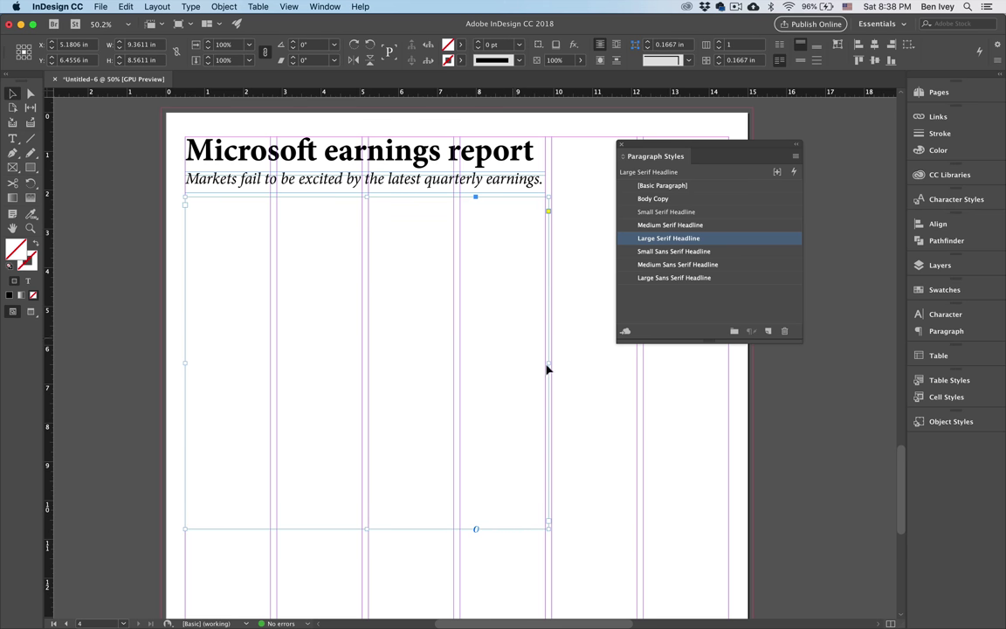
pyautogui.moveTo(550, 362); pyautogui.dragTo(545, 362)
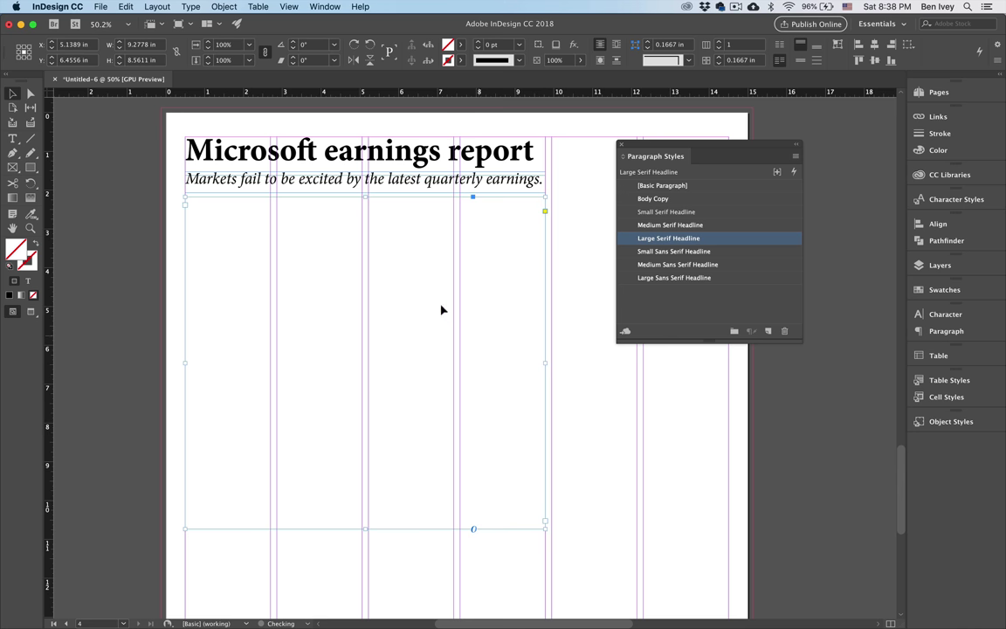
# Paste the Microsoft story's body text into the new frame and apply the Body Copy style to all of it.
pyautogui.doubleClick(339, 394)
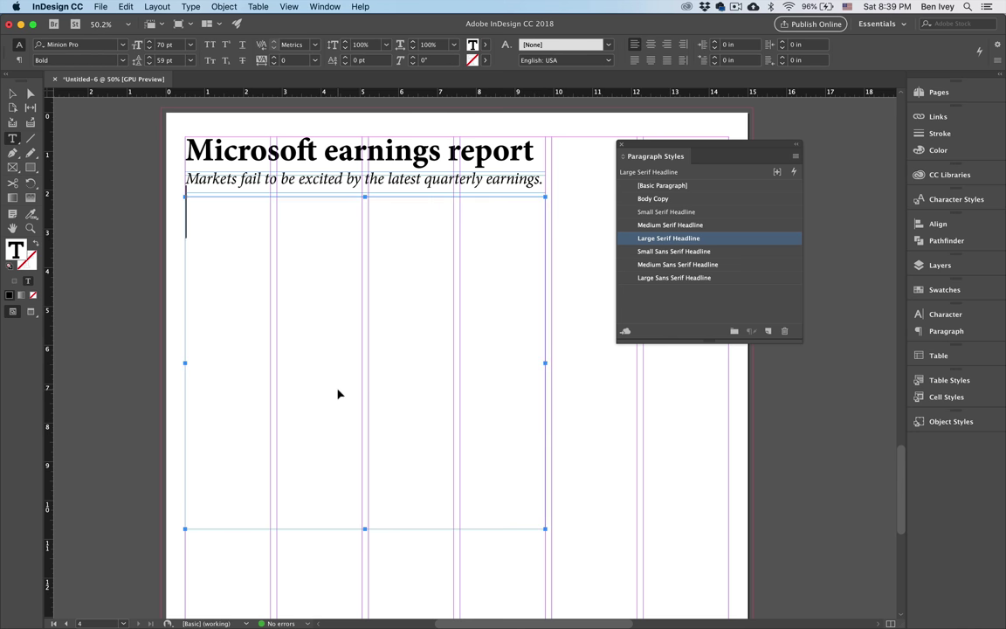
pyautogui.press('super+v')
pyautogui.press('super+a')
pyautogui.click(653, 198)
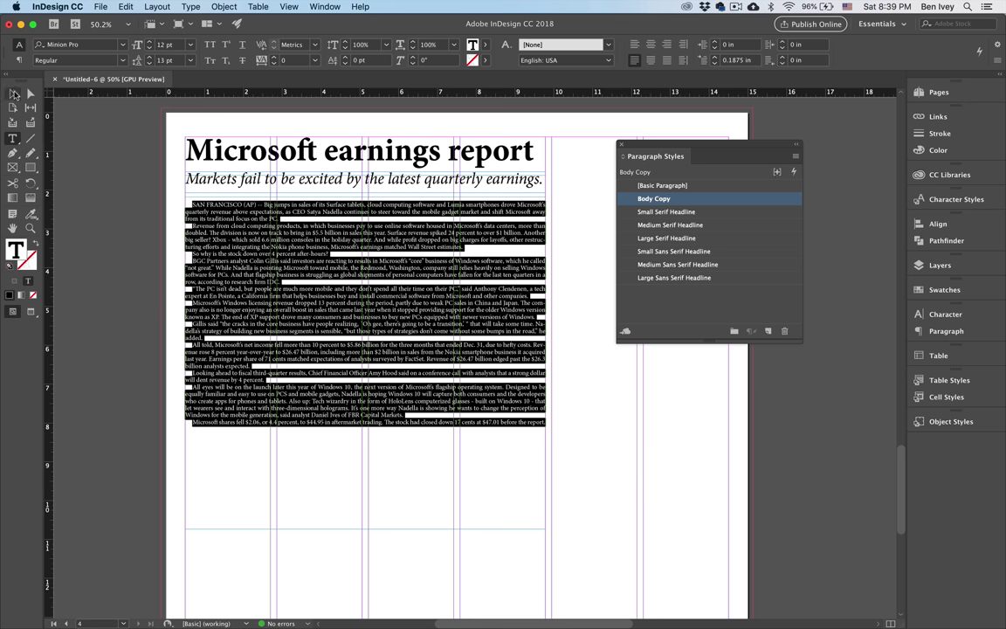
# Divide the body text frame into four columns and shorten it to about 5.67 in high.
pyautogui.press('Escape')
pyautogui.click(719, 41)
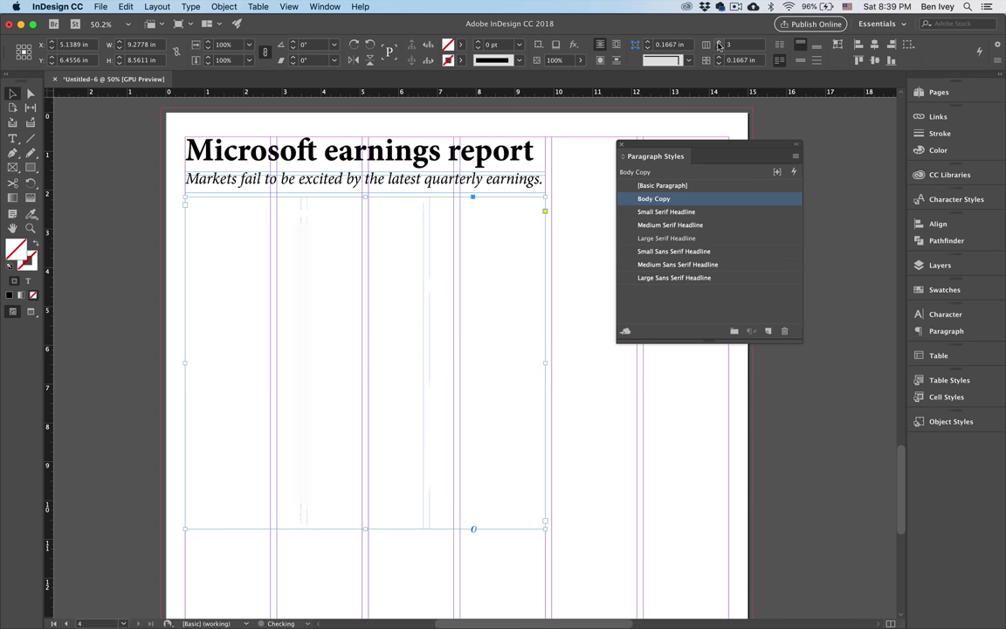
pyautogui.click(719, 41)
pyautogui.click(719, 41)
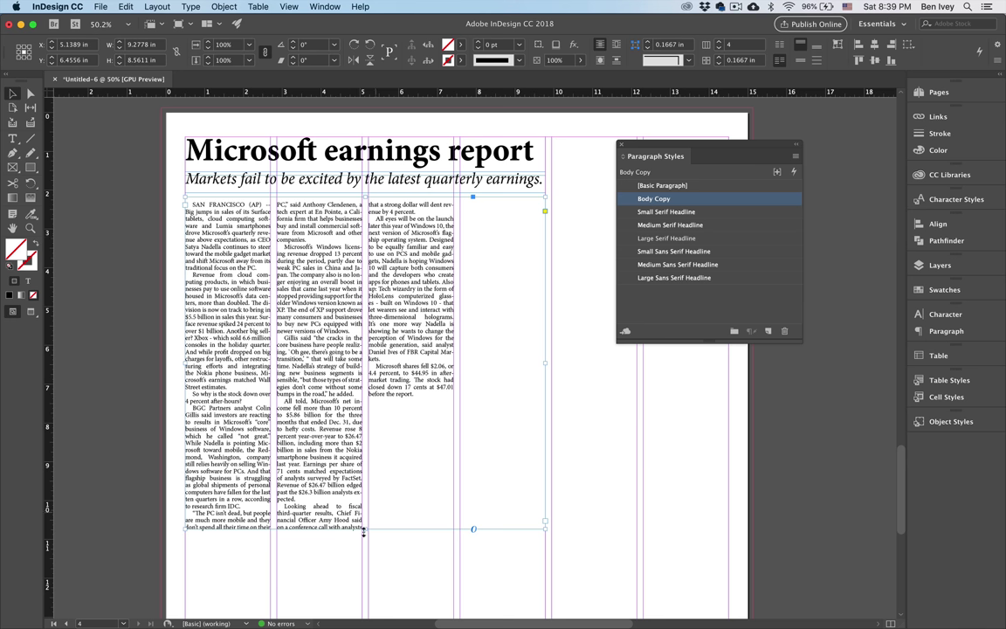
pyautogui.moveTo(366, 529); pyautogui.dragTo(374, 418)
# Set the tracking of the paragraph beginning "The PC isn't dead" in the second column to 10.
pyautogui.scroll(3, 291, 365)
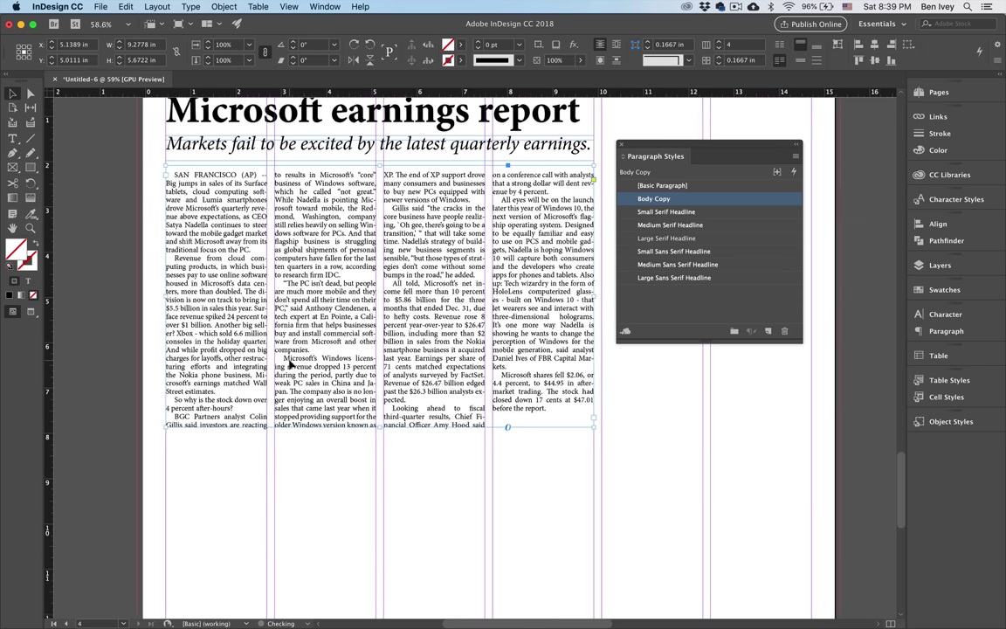
pyautogui.doubleClick(179, 266)
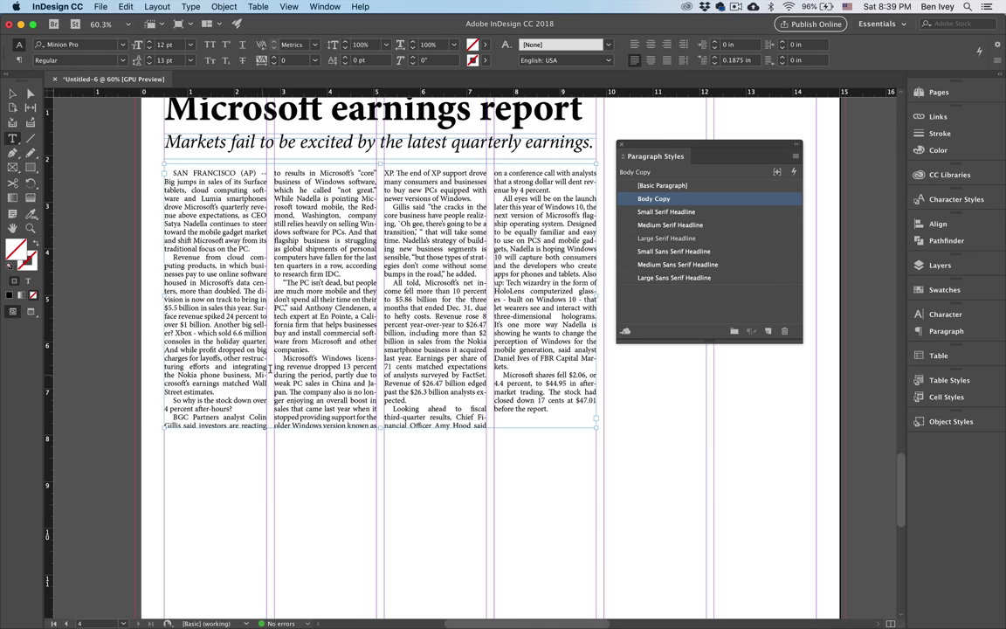
pyautogui.moveTo(280, 282); pyautogui.dragTo(311, 350)
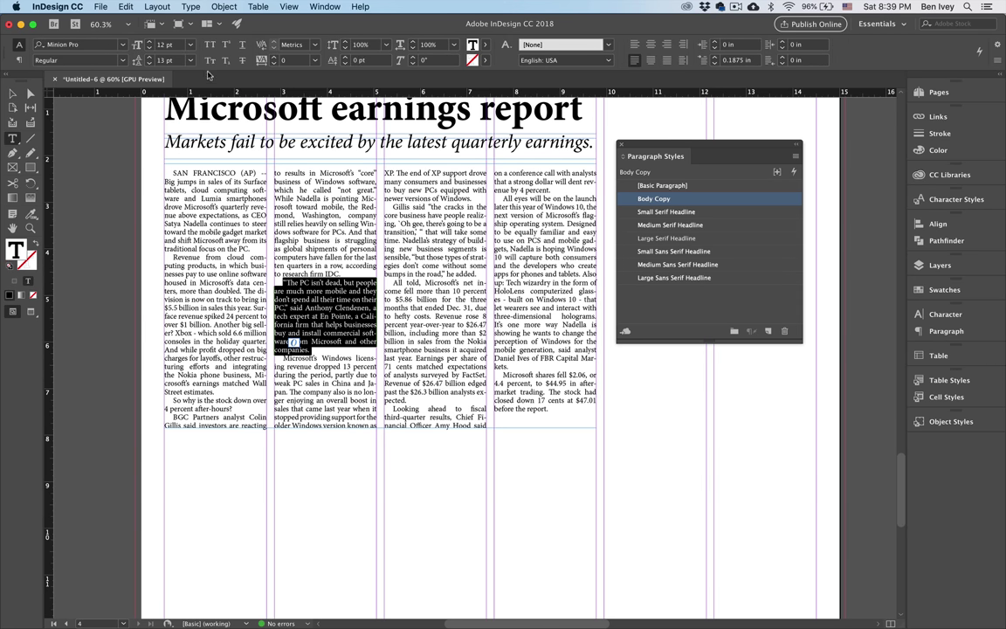
pyautogui.click(275, 60)
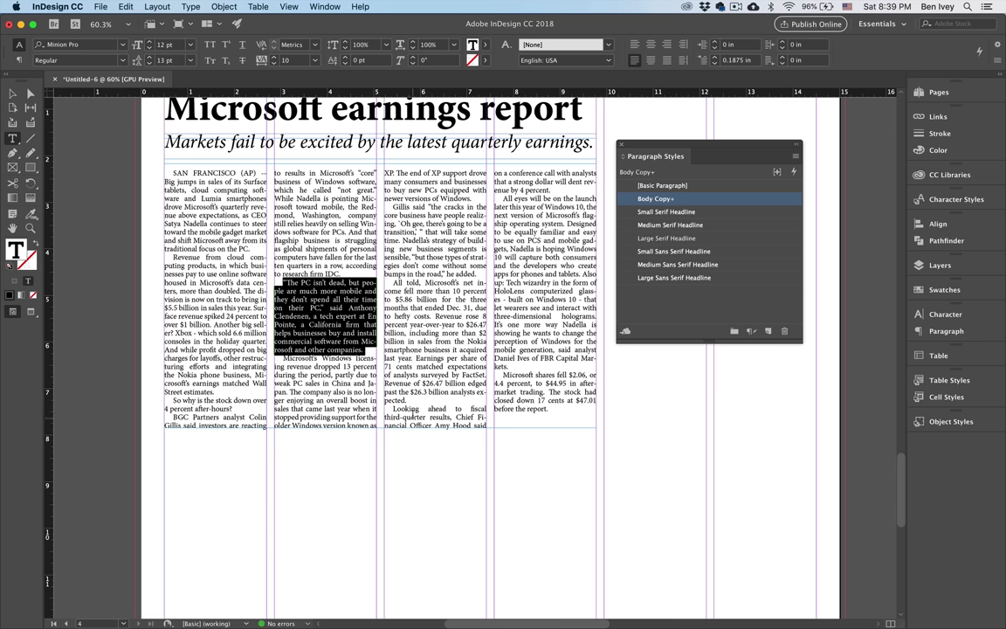
# Set the tracking to 20 on the "All told" paragraph and to 10 on the "All eyes will be on the launch" paragraph.
pyautogui.moveTo(409, 400); pyautogui.dragTo(391, 282)
pyautogui.click(275, 59)
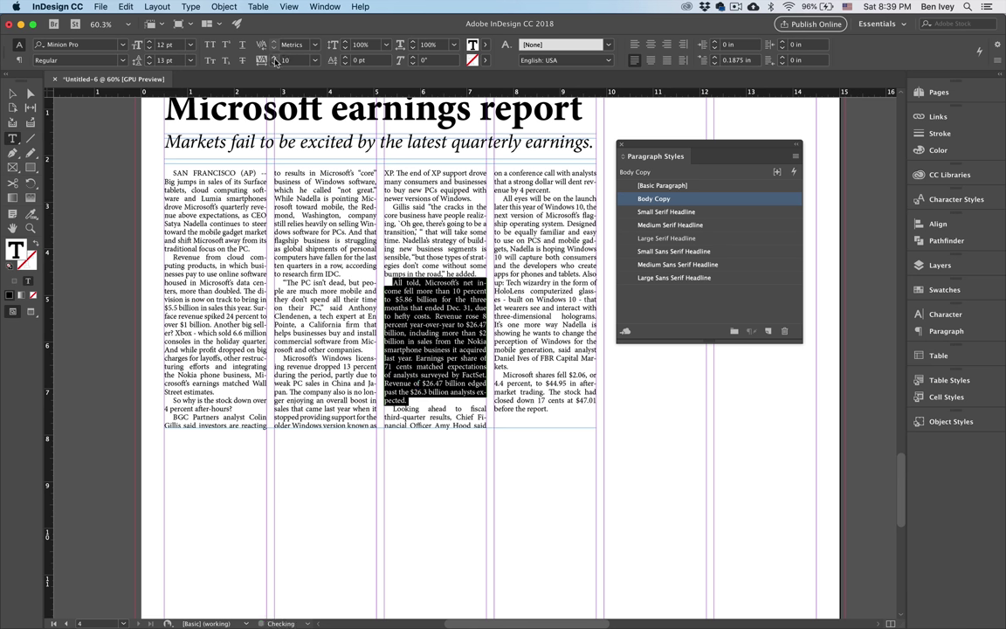
pyautogui.click(275, 59)
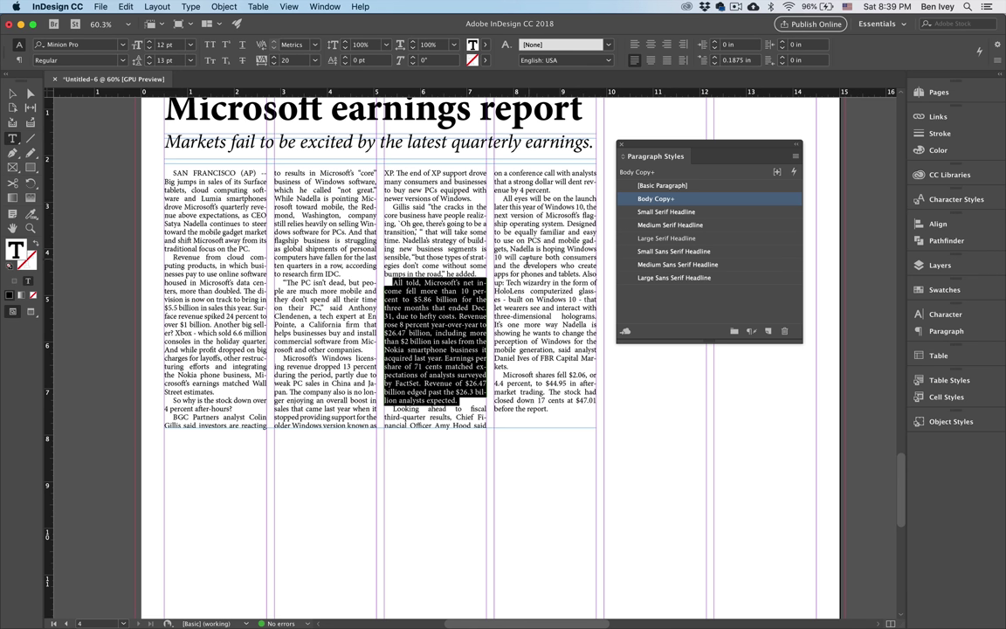
pyautogui.tripleClick(527, 259)
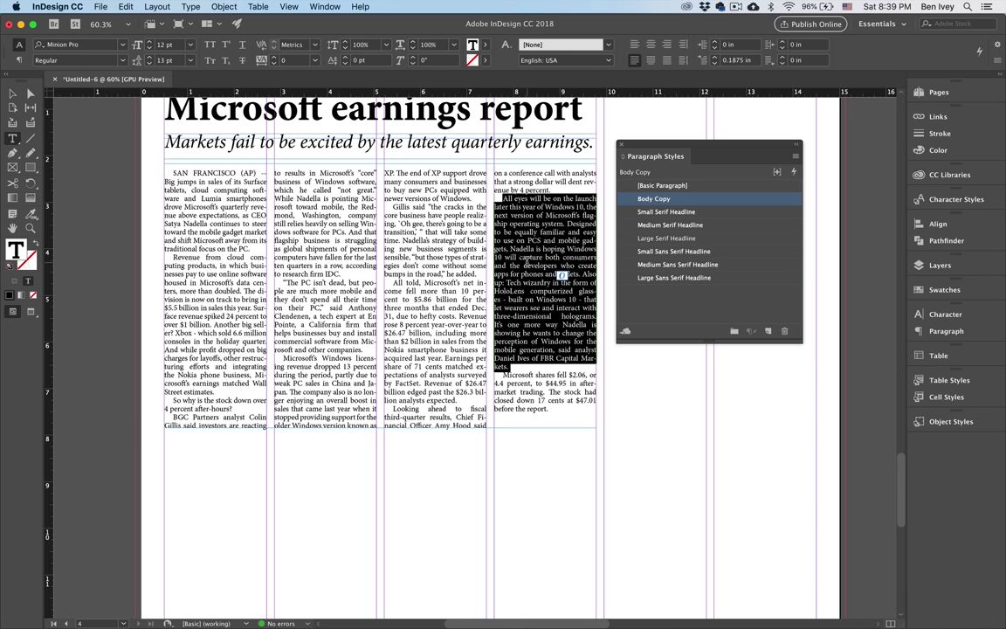
pyautogui.click(277, 58)
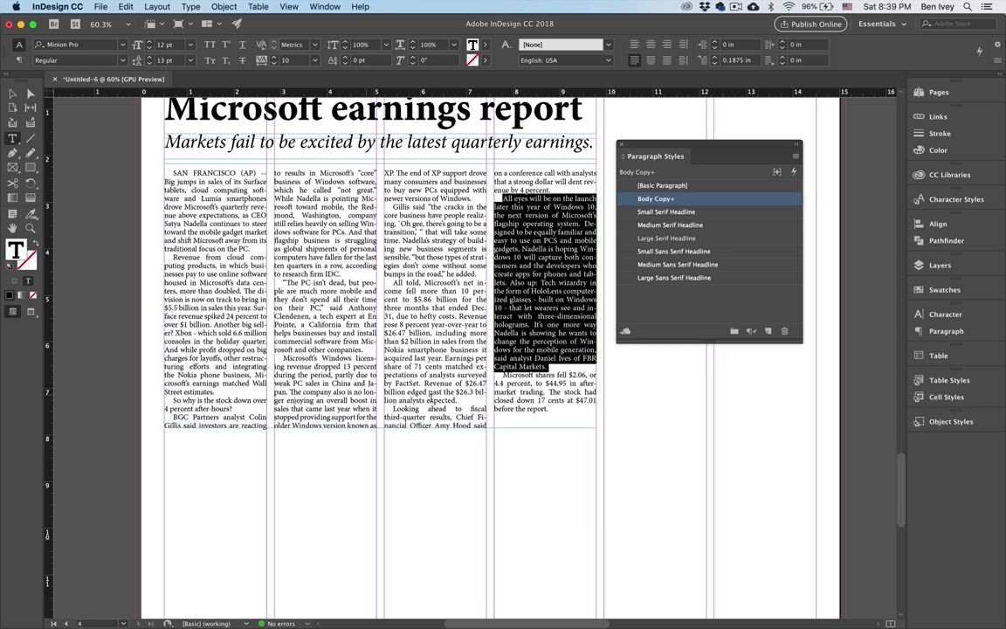
# Try different tracking on the "Looking ahead to fiscal third-quarter results" paragraph and return it to 0.
pyautogui.click(399, 384)
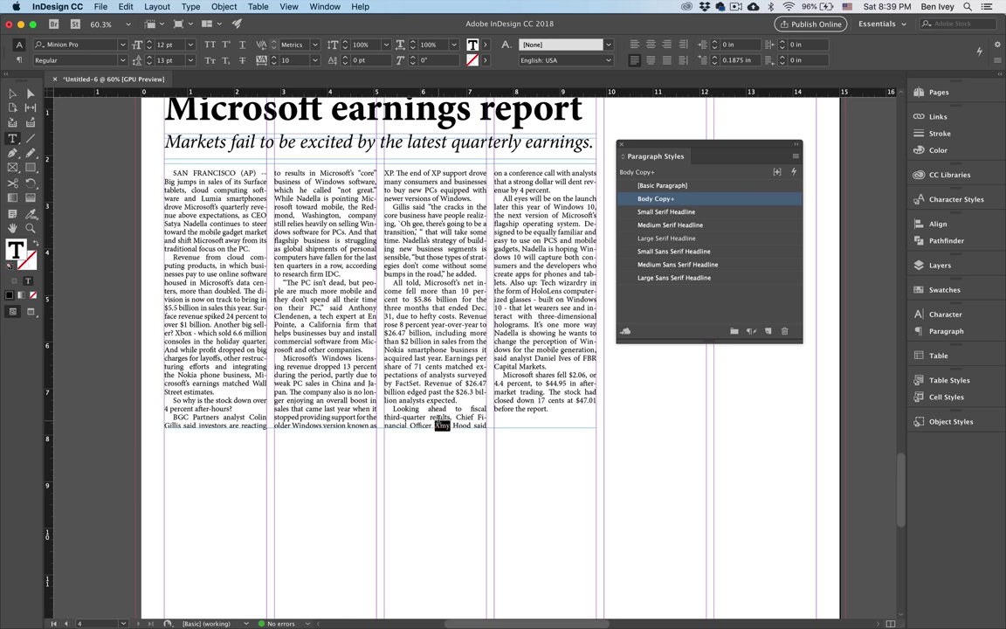
pyautogui.tripleClick(438, 421)
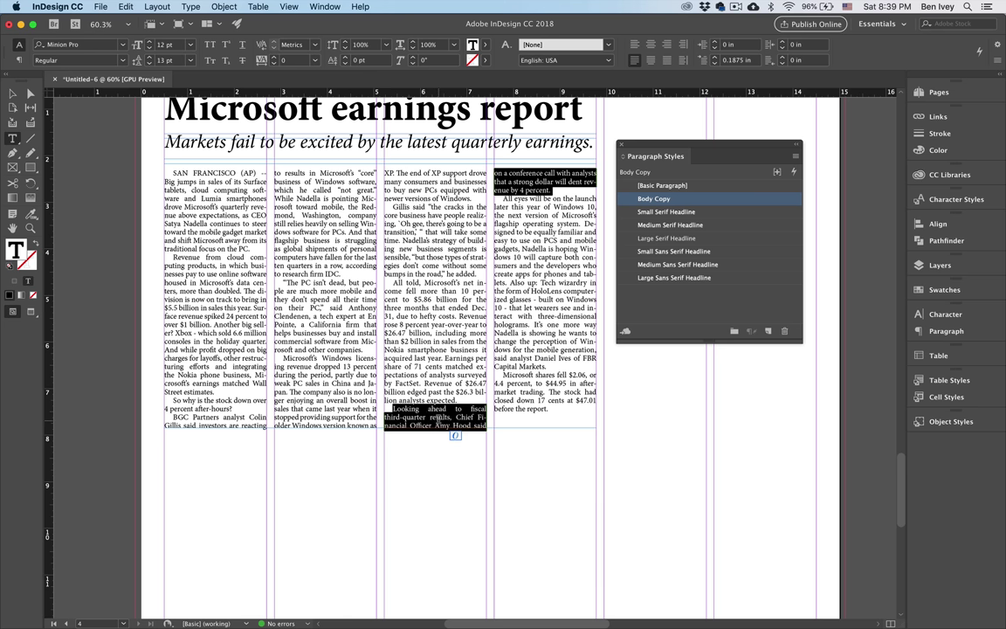
pyautogui.click(275, 57)
pyautogui.click(274, 57)
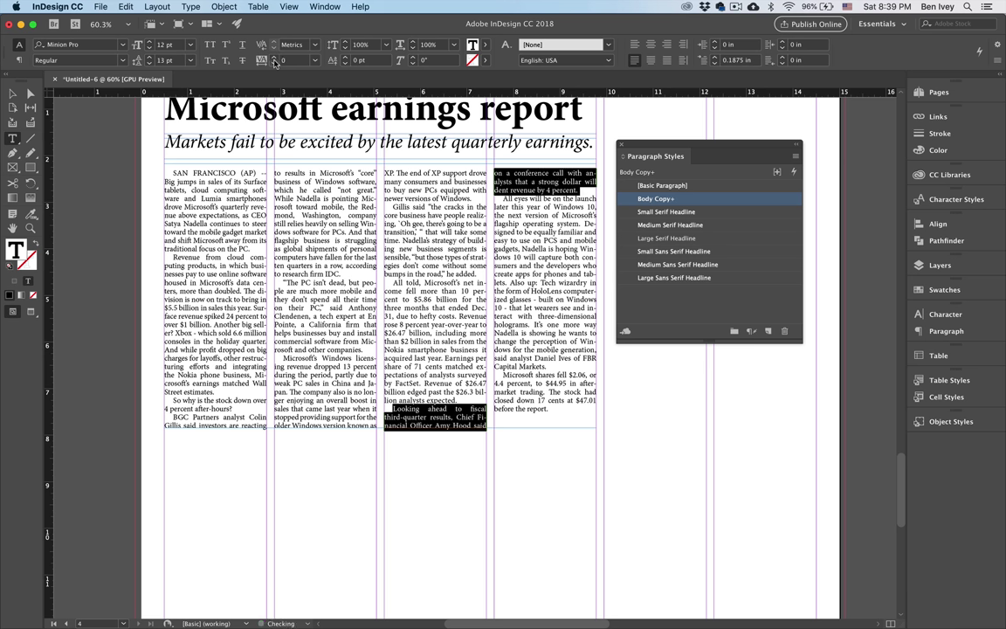
# Shorten the Microsoft story's body text frame slightly, to 5.58 in high.
pyautogui.click(13, 93)
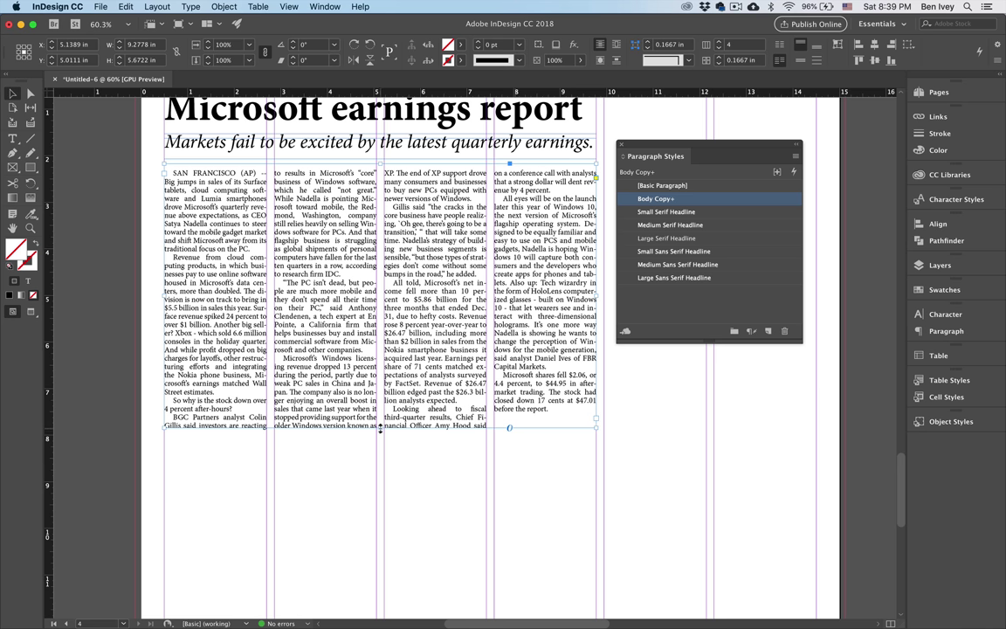
pyautogui.moveTo(380, 428); pyautogui.dragTo(380, 425)
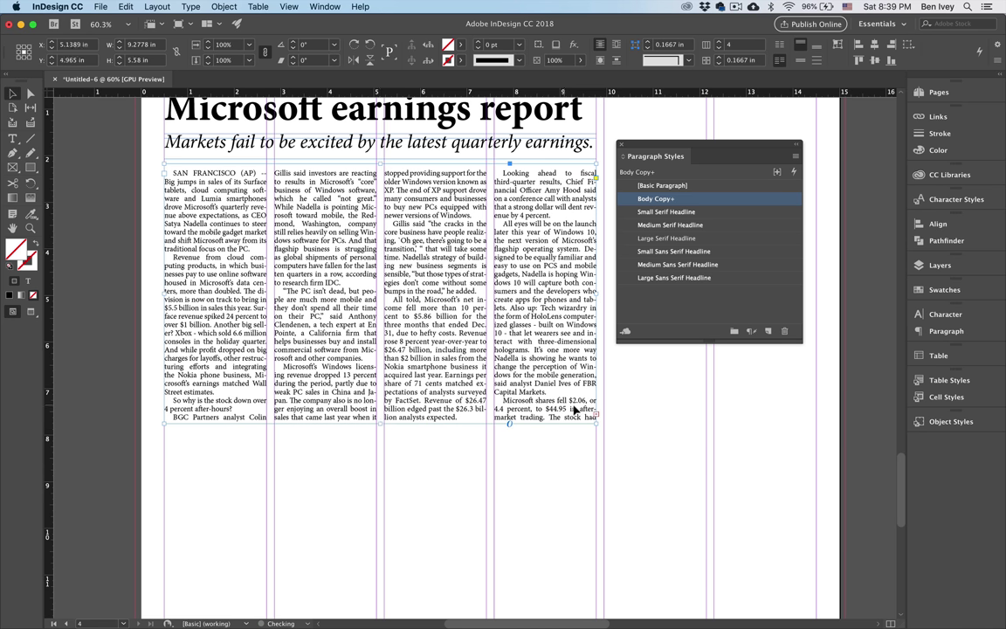
# Set the tracking of the "Revenue from cloud computing" paragraph in the first column to -10.
pyautogui.press('t')
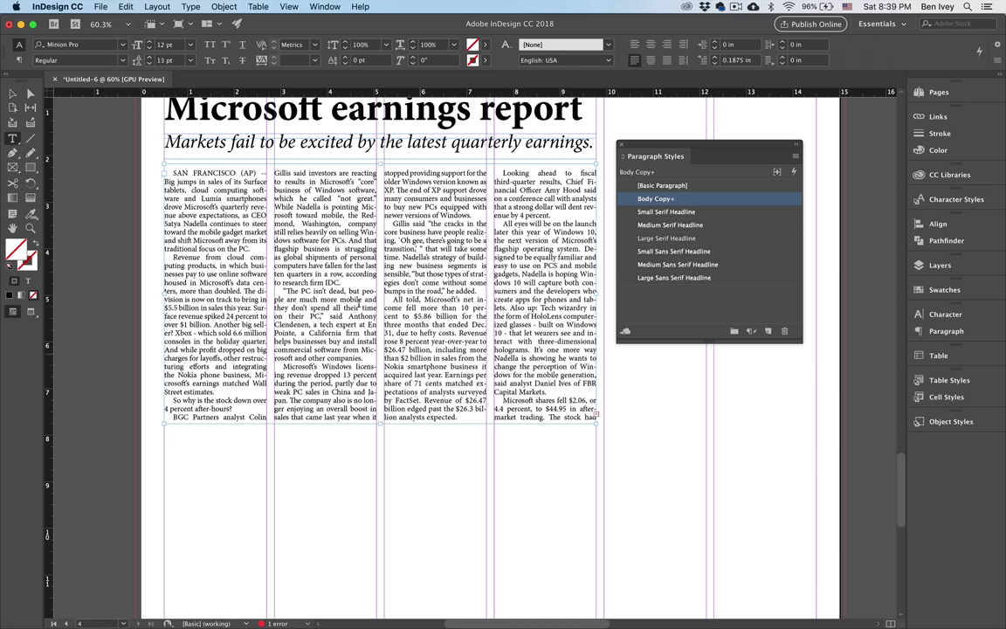
pyautogui.tripleClick(208, 325)
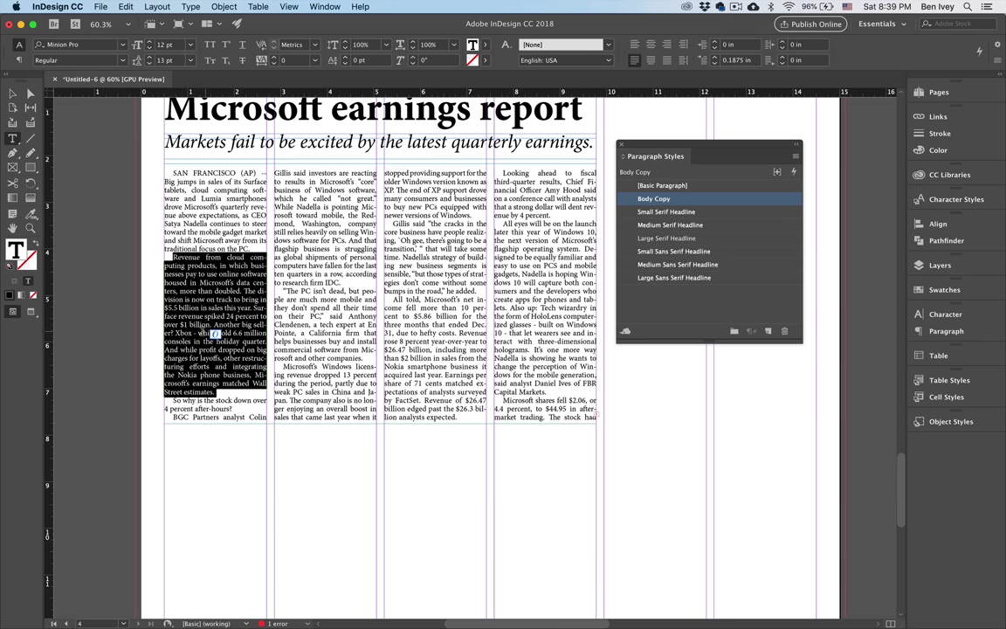
pyautogui.click(274, 64)
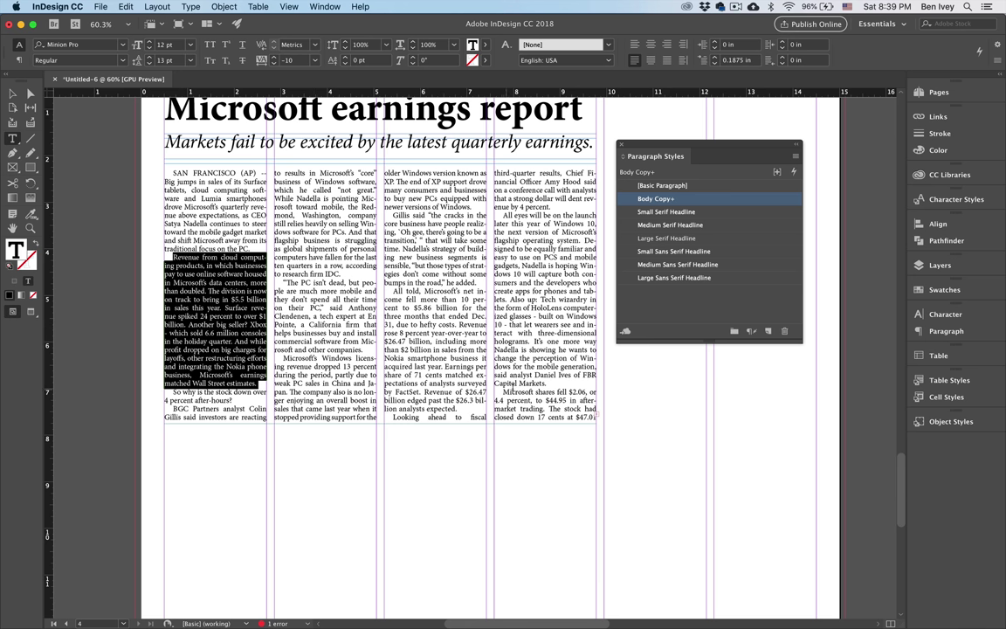
# Tighten the tracking of the "All told" paragraph in the third column until the story fits its frame, and deselect the text.
pyautogui.tripleClick(545, 376)
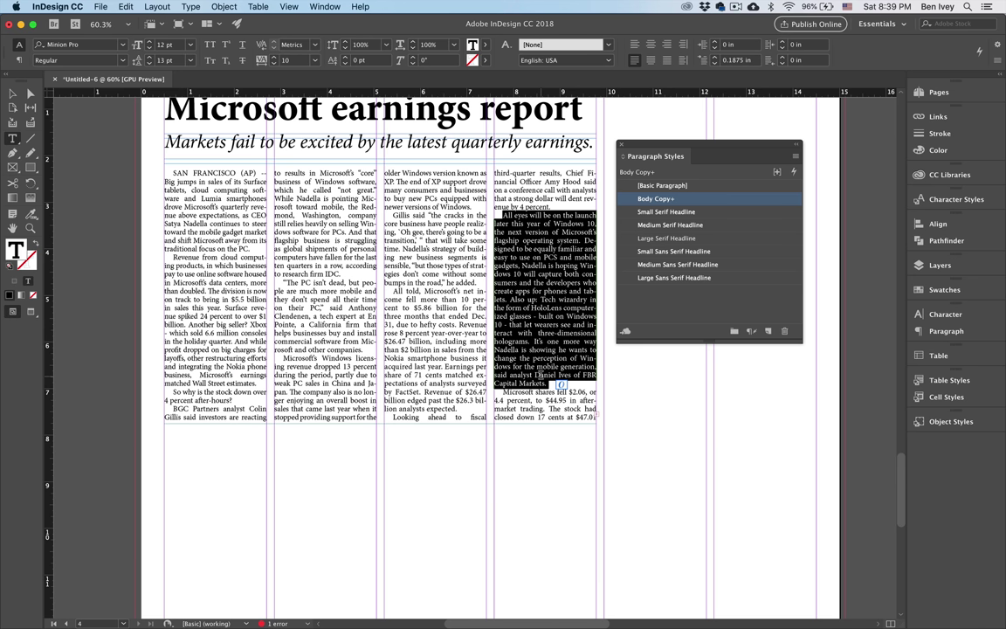
pyautogui.tripleClick(426, 358)
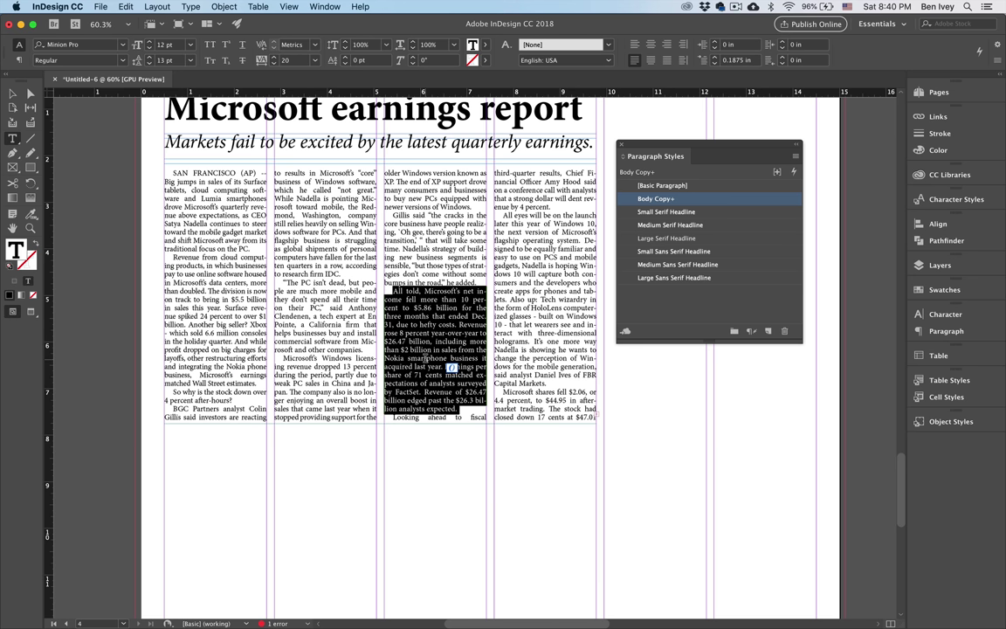
pyautogui.click(273, 63)
pyautogui.click(273, 62)
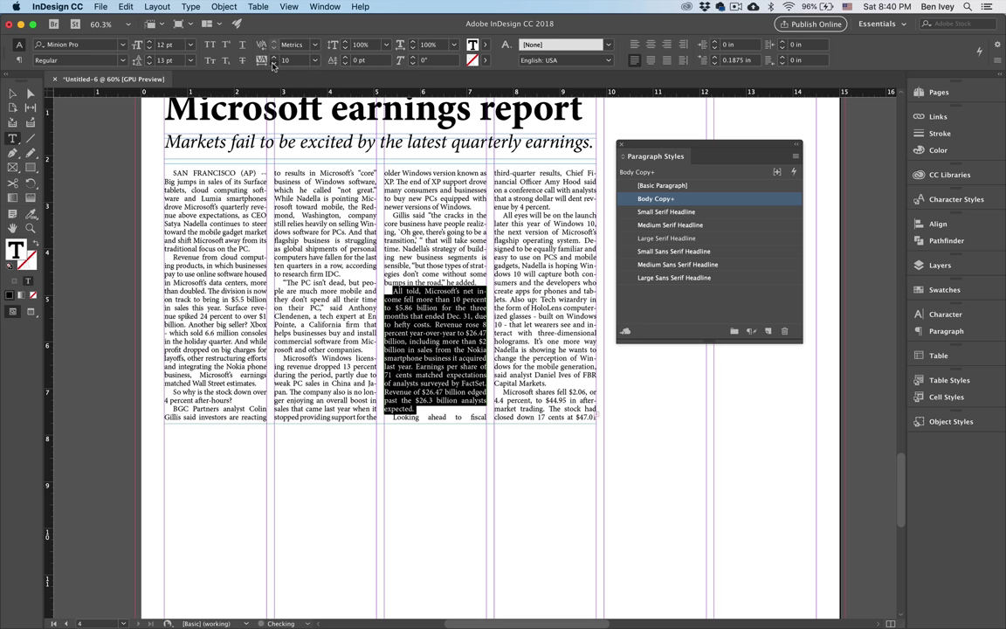
pyautogui.click(274, 63)
pyautogui.press('super+shift+a')
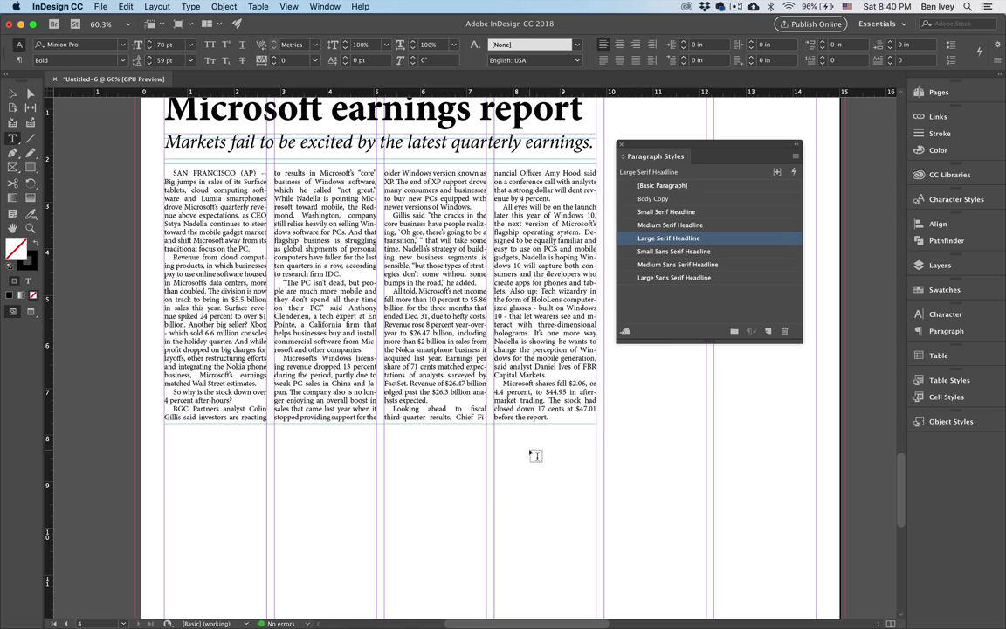
# Check the Microsoft story in preview mode and nudge its body text frame up to Y 4.8611 in, closer to the deck.
pyautogui.click(12, 93)
pyautogui.press('w')
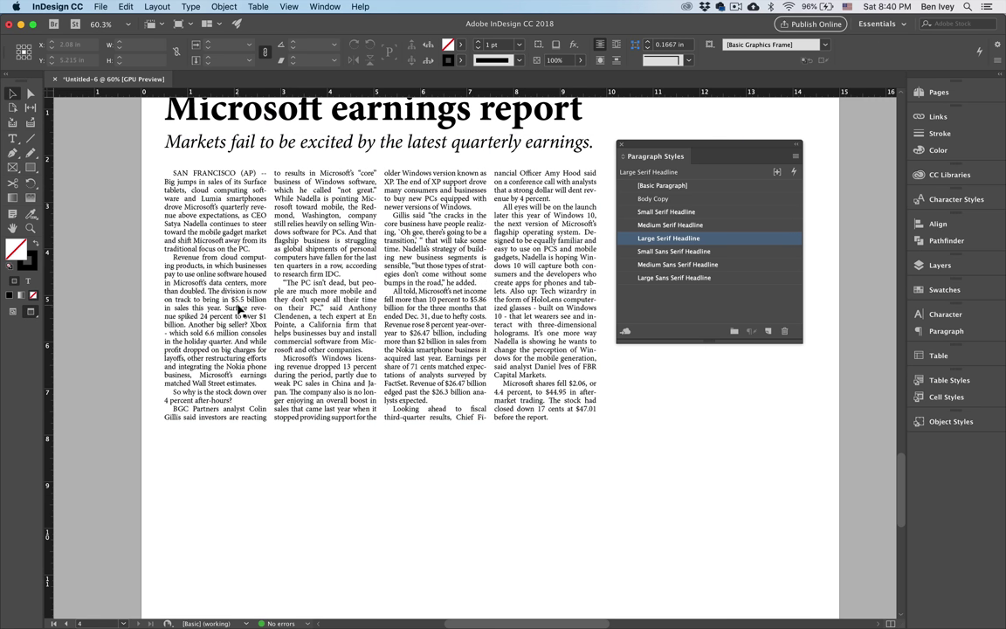
pyautogui.click(240, 307)
pyautogui.click(316, 559)
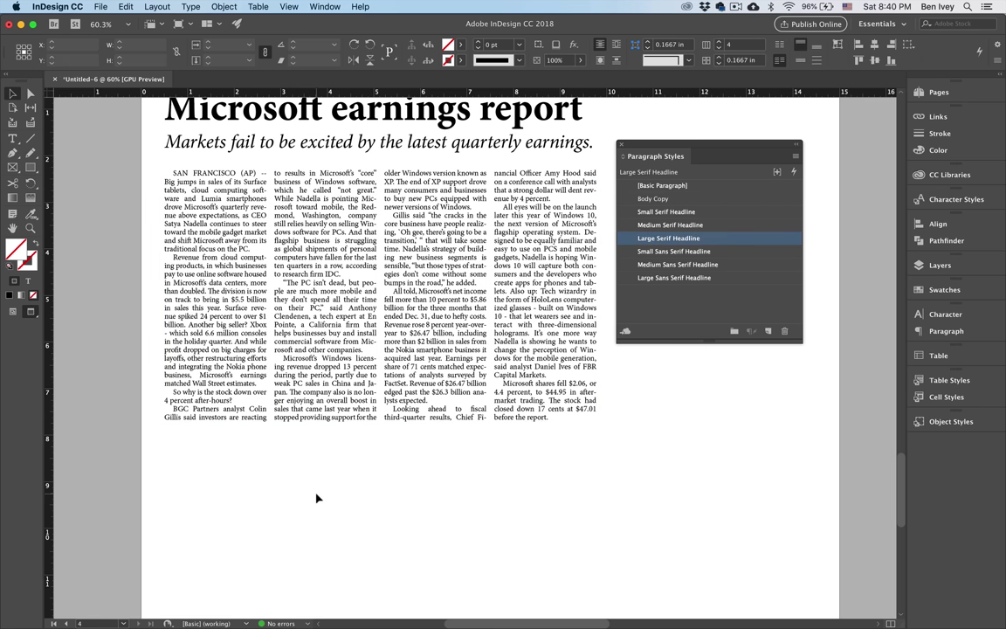
pyautogui.scroll(3, 280, 343)
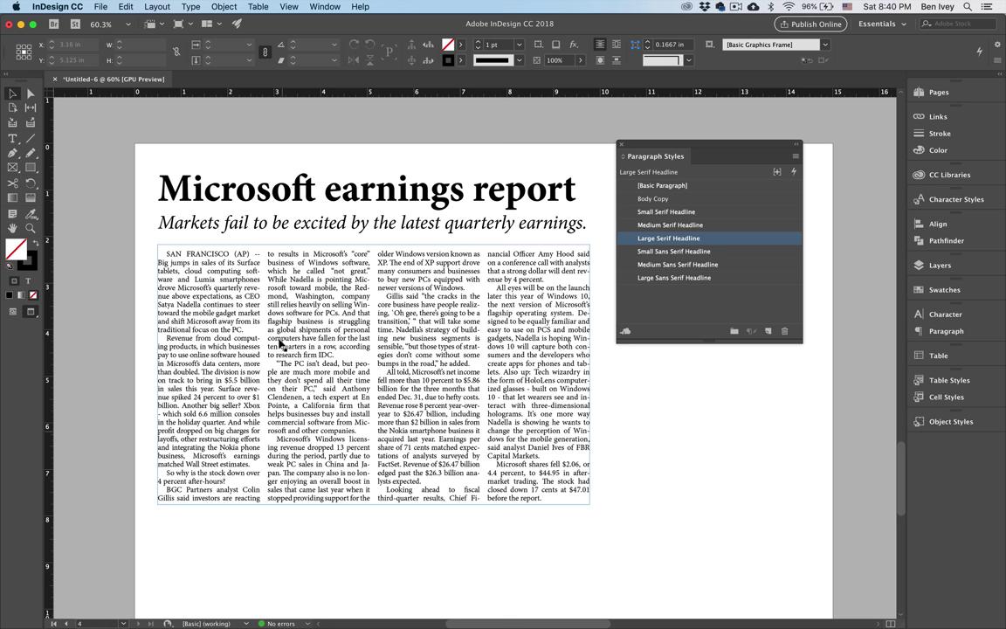
pyautogui.click(297, 276)
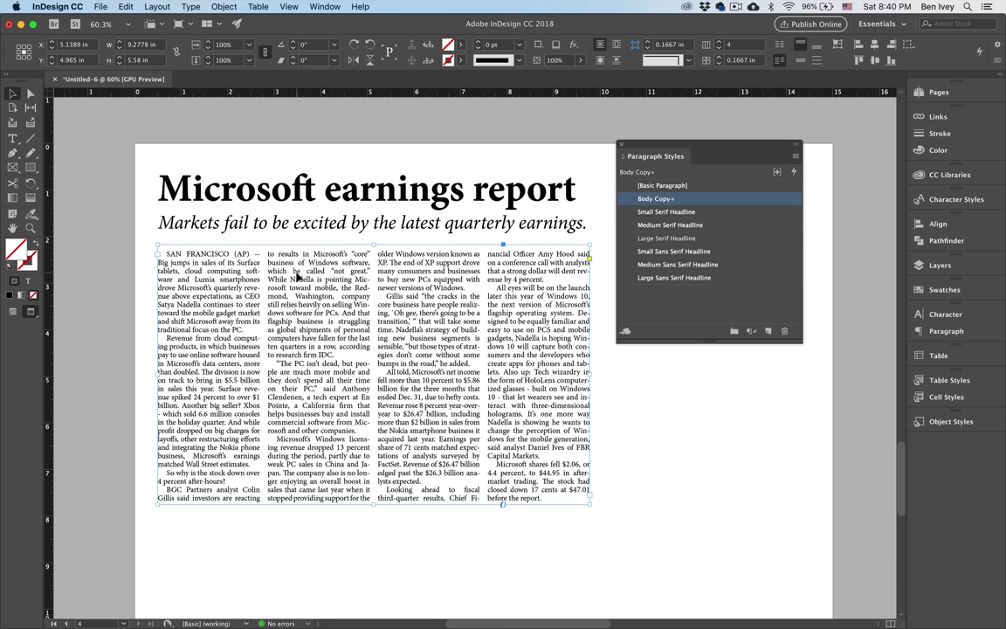
pyautogui.hotkey('shift', 'Up')
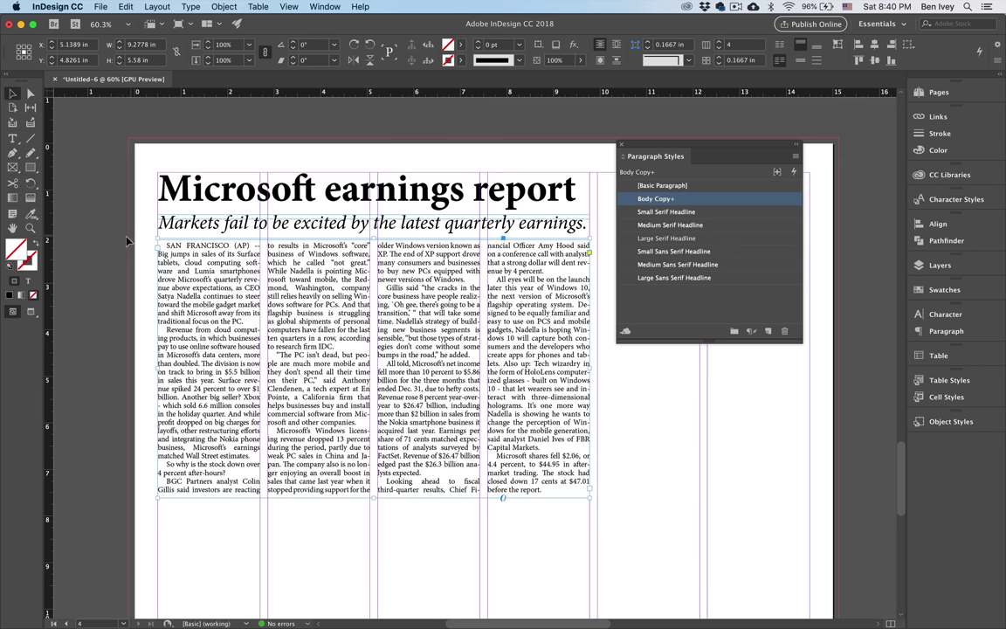
pyautogui.click(111, 212)
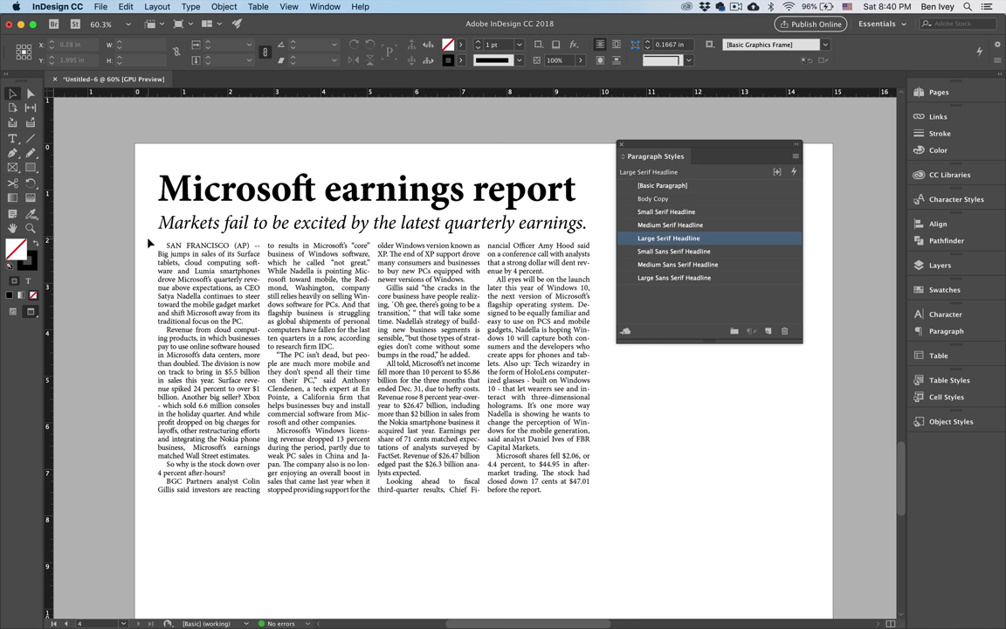
# Add a new page 5 after page 4 and bring its empty layout into view.
pyautogui.scroll(-2, 149, 242)
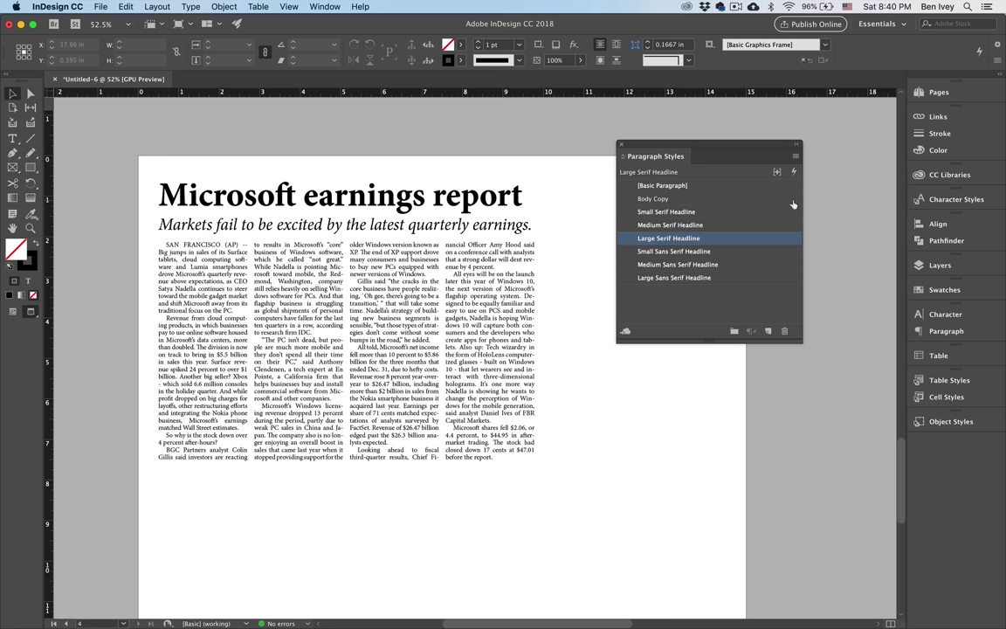
pyautogui.hscroll(6, 519, 362)
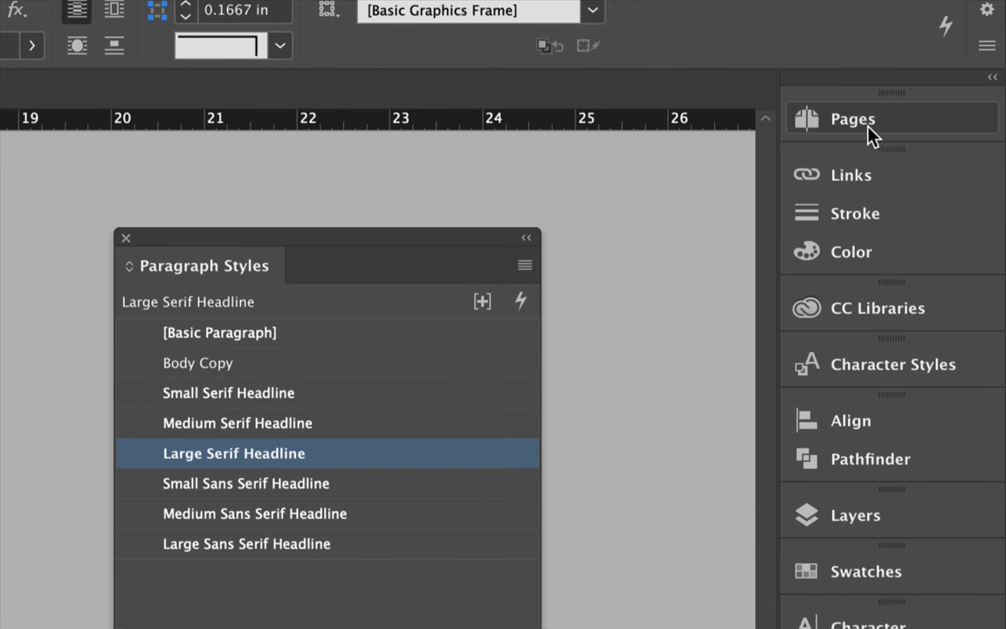
pyautogui.click(949, 98)
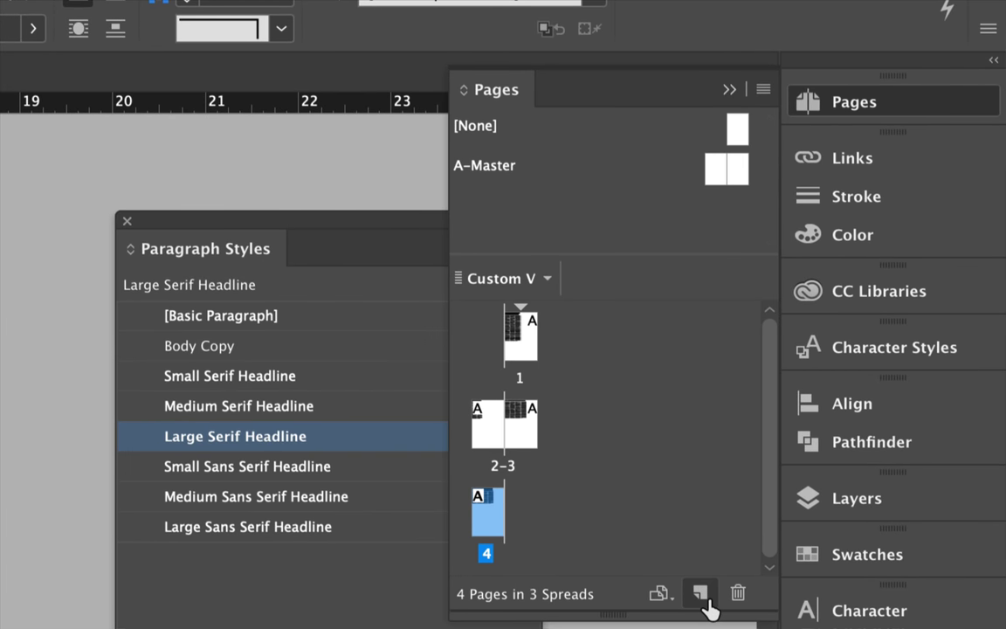
pyautogui.click(699, 610)
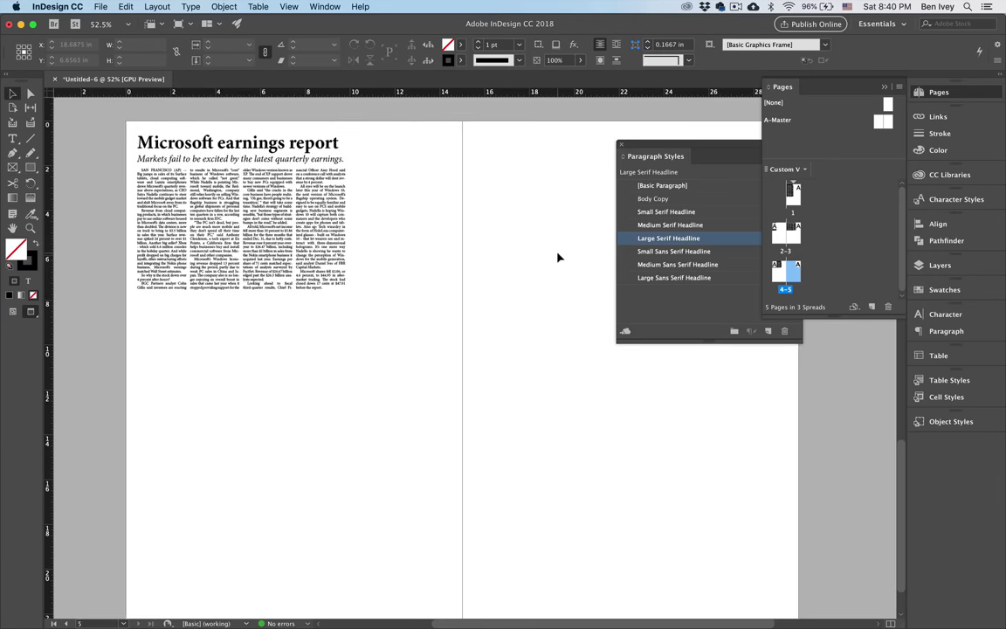
pyautogui.hscroll(5, 559, 257)
pyautogui.scroll(2, 560, 257)
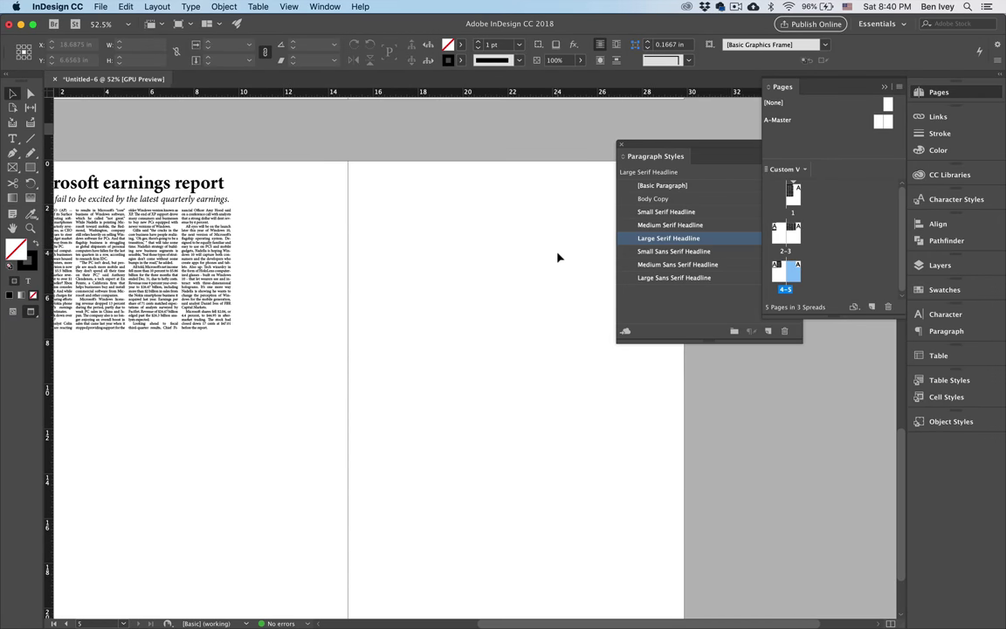
pyautogui.click(954, 92)
# Put away the Microsoft Earnings text file and open the Lebron story from the Story Sets 1 folder in TextEdit.
pyautogui.hotkey('ctrl', 'Up')
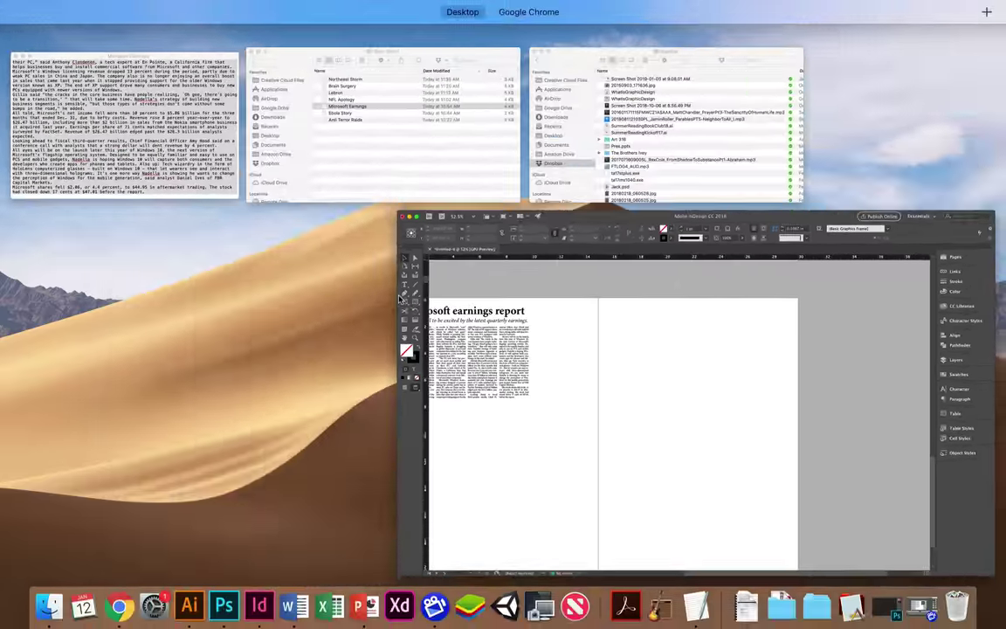
pyautogui.click(13, 52)
pyautogui.press('super+a')
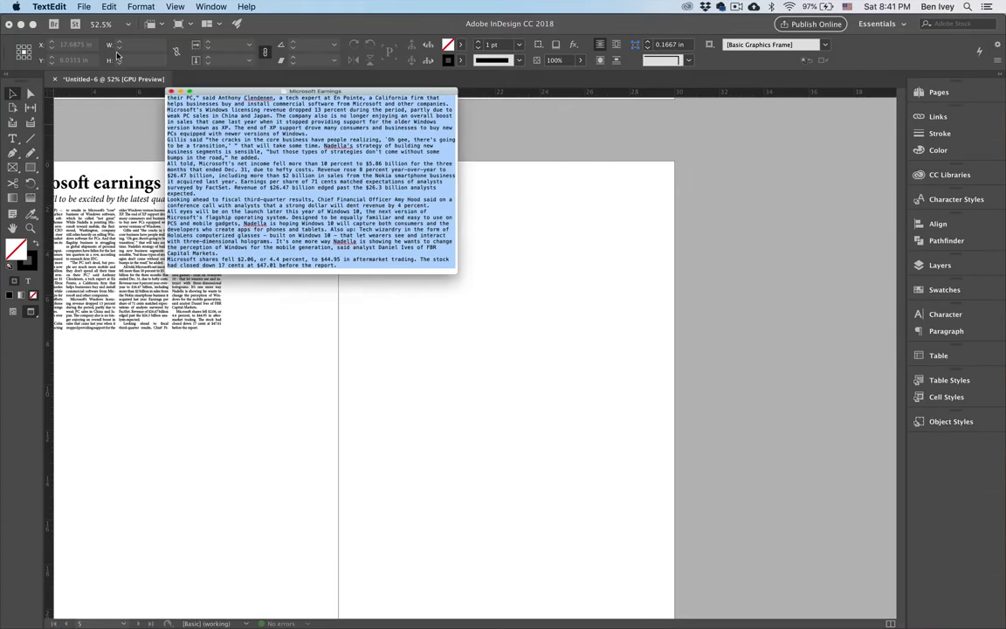
pyautogui.press('super+m')
pyautogui.hotkey('ctrl', 'Up')
pyautogui.click(213, 275)
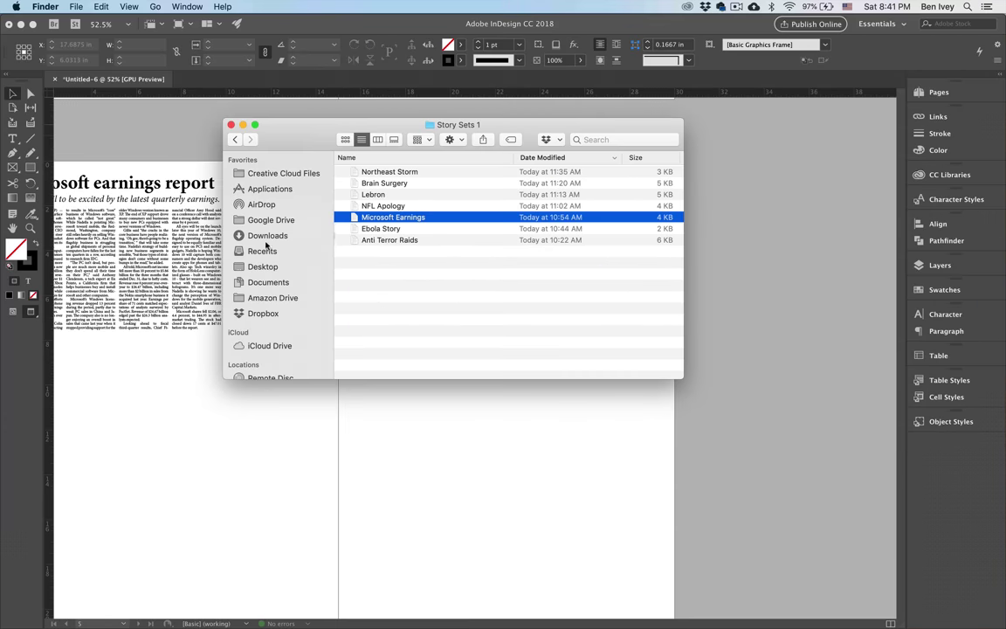
pyautogui.doubleClick(384, 195)
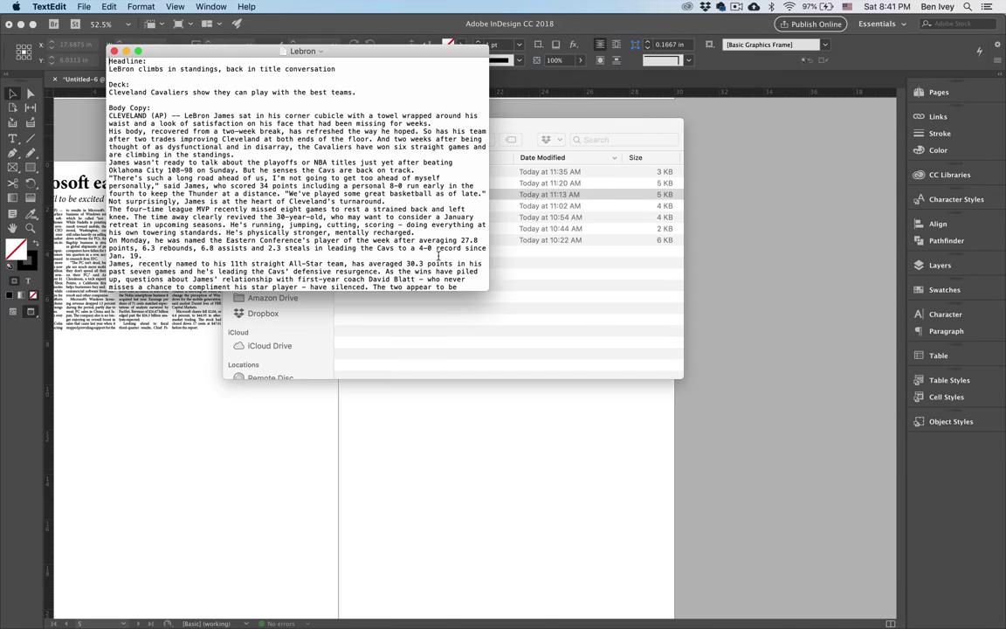
# Copy the headline "LeBron climbs in standings, back in title conversation" and switch back to InDesign.
pyautogui.tripleClick(130, 69)
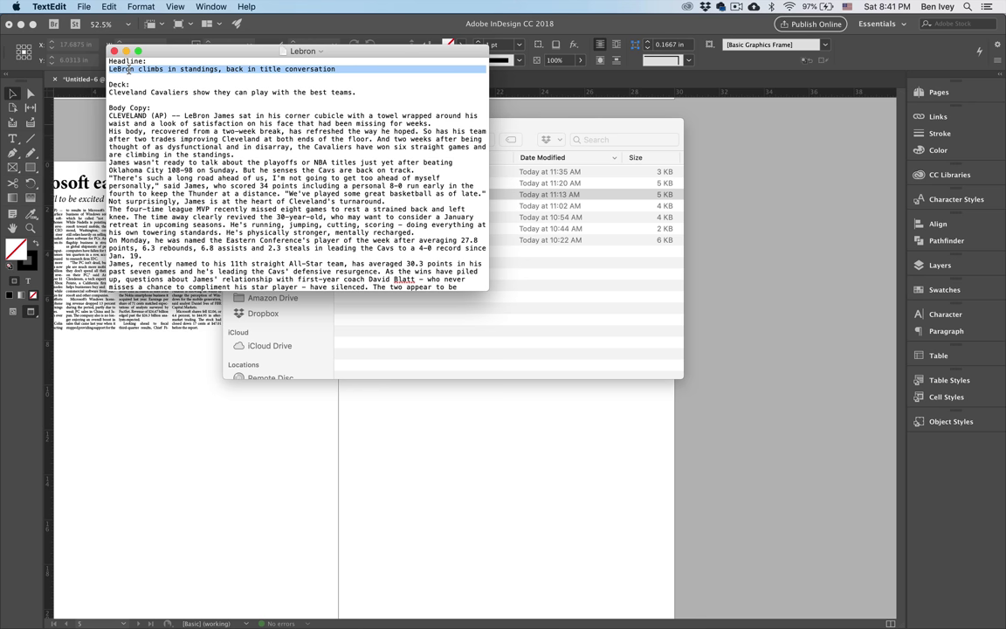
pyautogui.press('super+c')
pyautogui.click(456, 489)
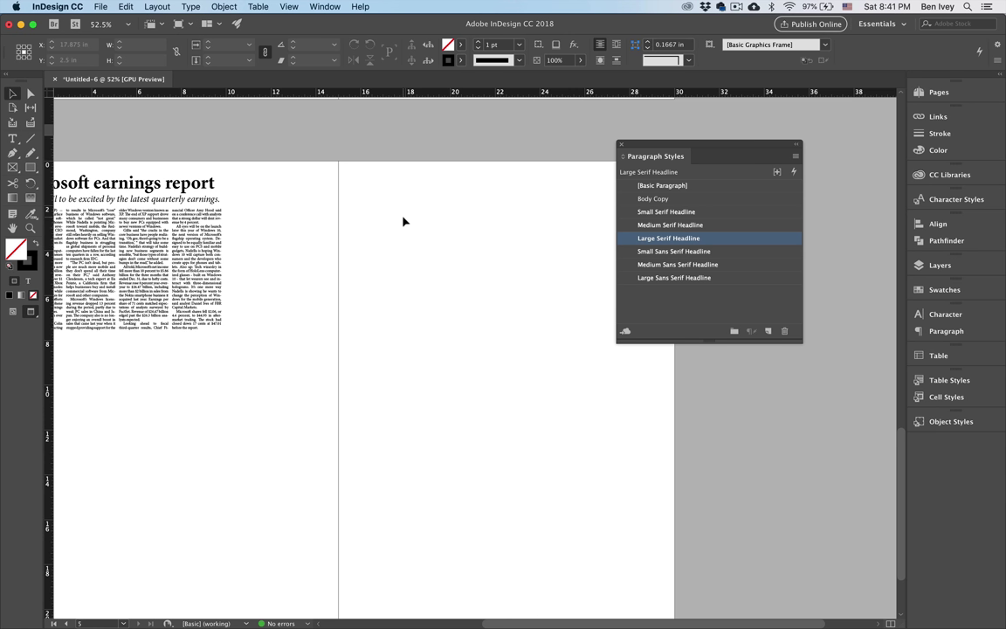
# Draw a text frame across the first two columns at the top of page 5 and paste the LeBron headline into it.
pyautogui.hscroll(3, 402, 220)
pyautogui.scroll(3, 401, 218)
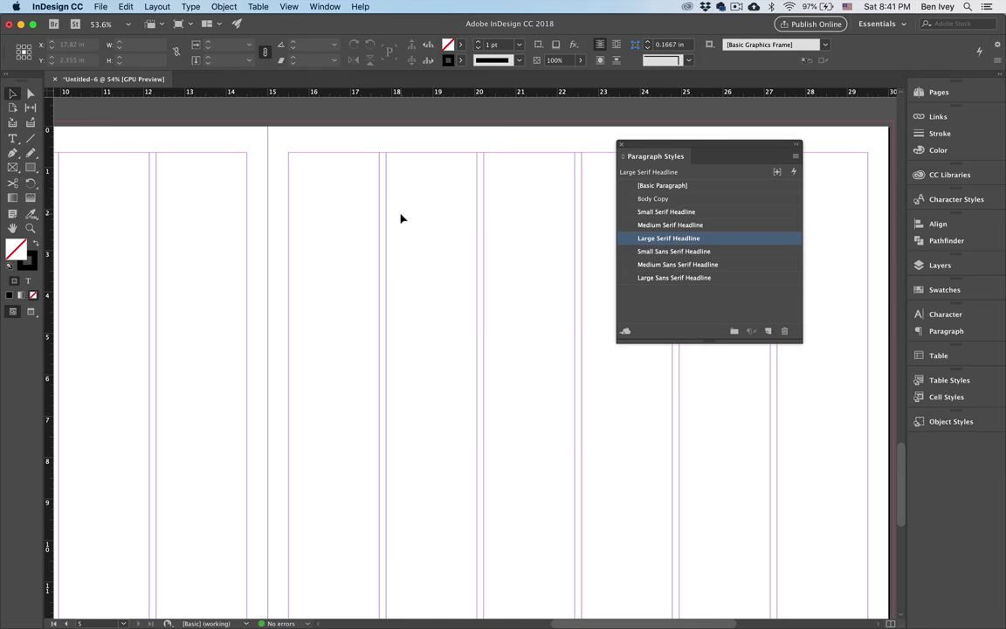
pyautogui.click(13, 139)
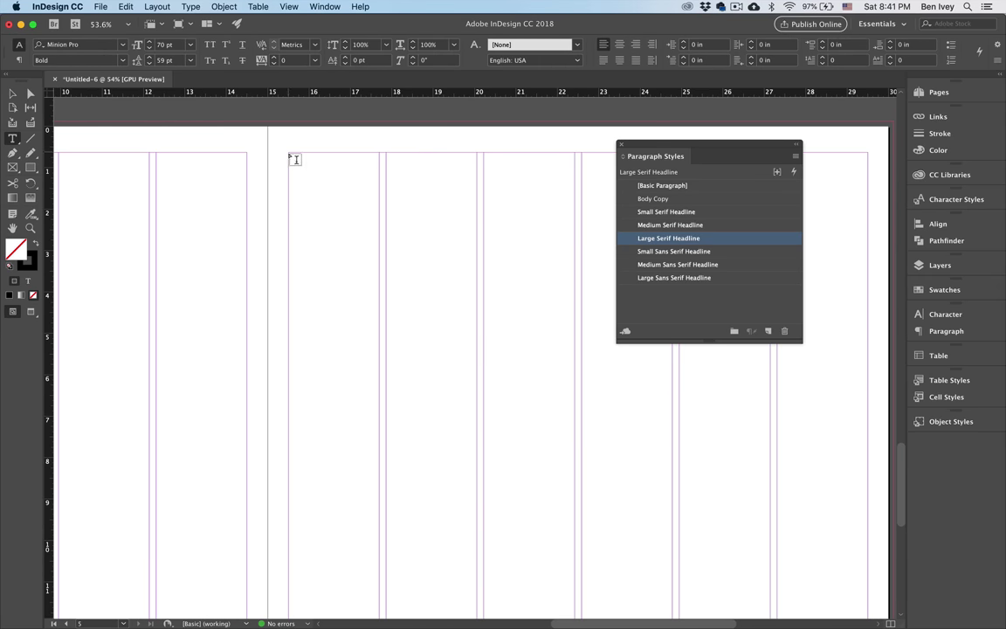
pyautogui.moveTo(290, 153); pyautogui.dragTo(477, 226)
pyautogui.press('super+v')
pyautogui.press('super+a')
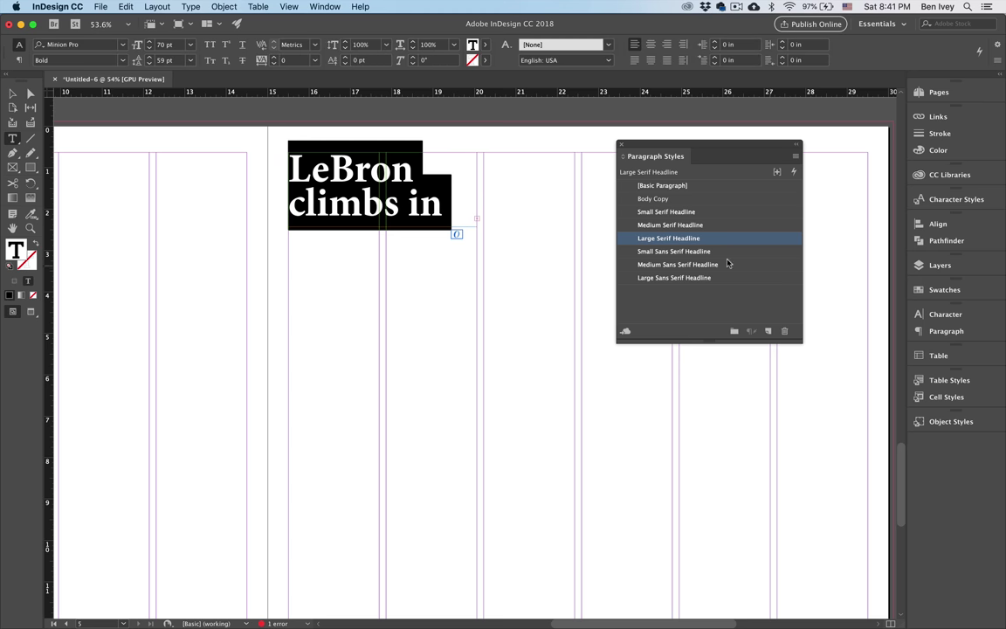
# Apply the Small Serif Headline style to the LeBron headline and shorten its frame to fit the two lines.
pyautogui.click(664, 212)
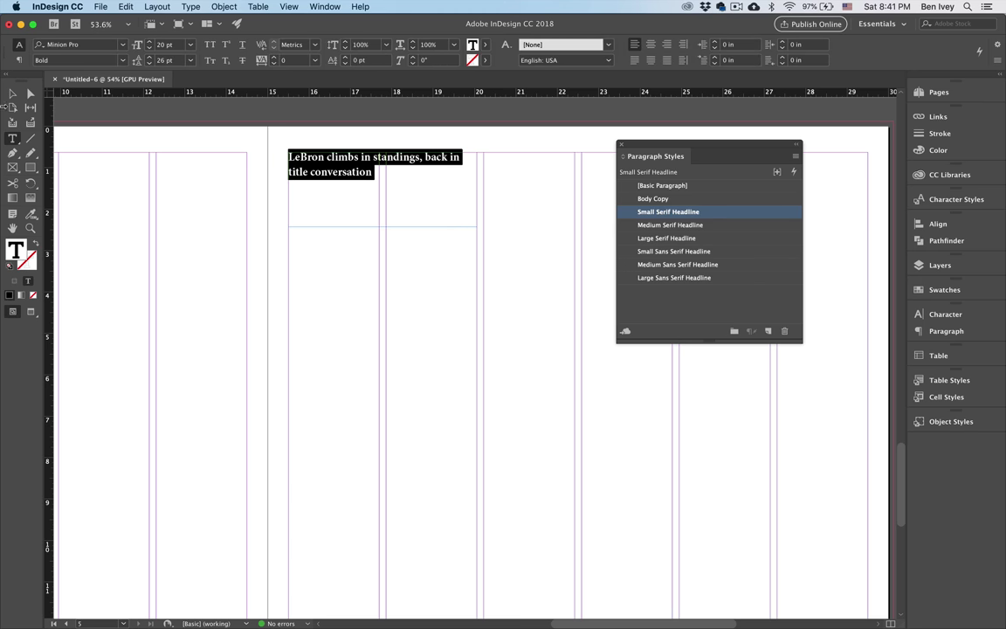
pyautogui.click(12, 92)
pyautogui.moveTo(382, 226); pyautogui.dragTo(389, 193)
# Copy the deck "Cleveland Cavaliers show they can play with the best teams." from the Lebron text file in TextEdit and return to InDesign.
pyautogui.hotkey('ctrl', 'Up')
pyautogui.click(206, 137)
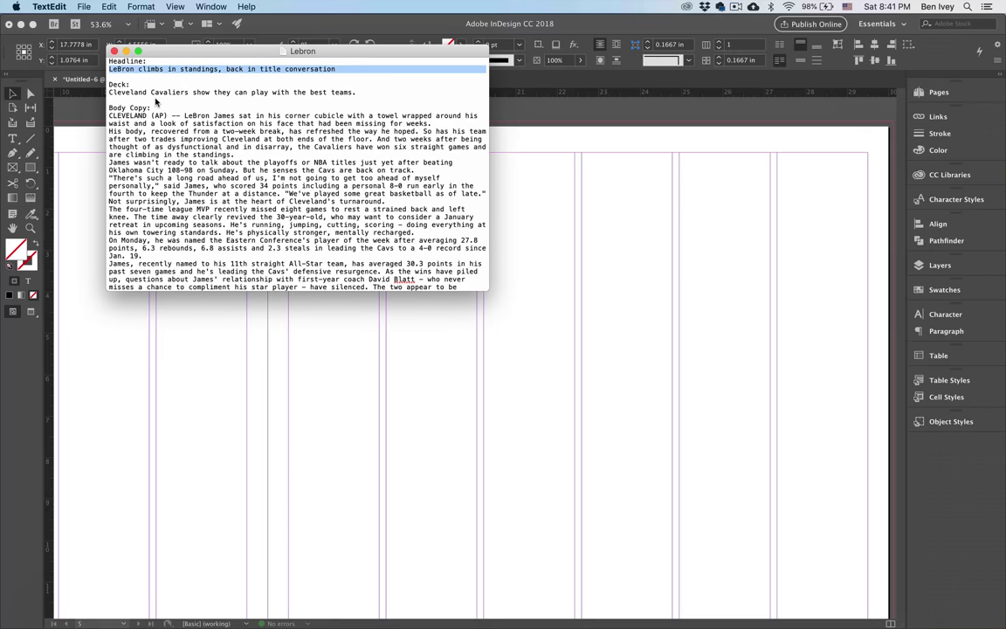
pyautogui.tripleClick(165, 93)
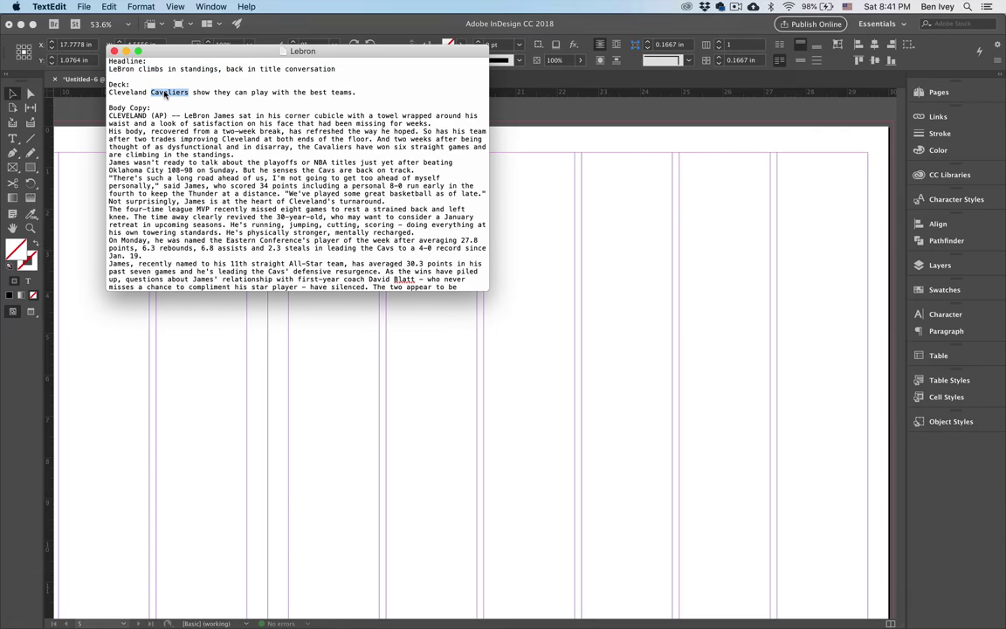
pyautogui.click(376, 325)
# Paste the deck into a new text frame about 4.5 by 1.08 in below the headline and apply the Small Sans Serif Headline style.
pyautogui.click(12, 137)
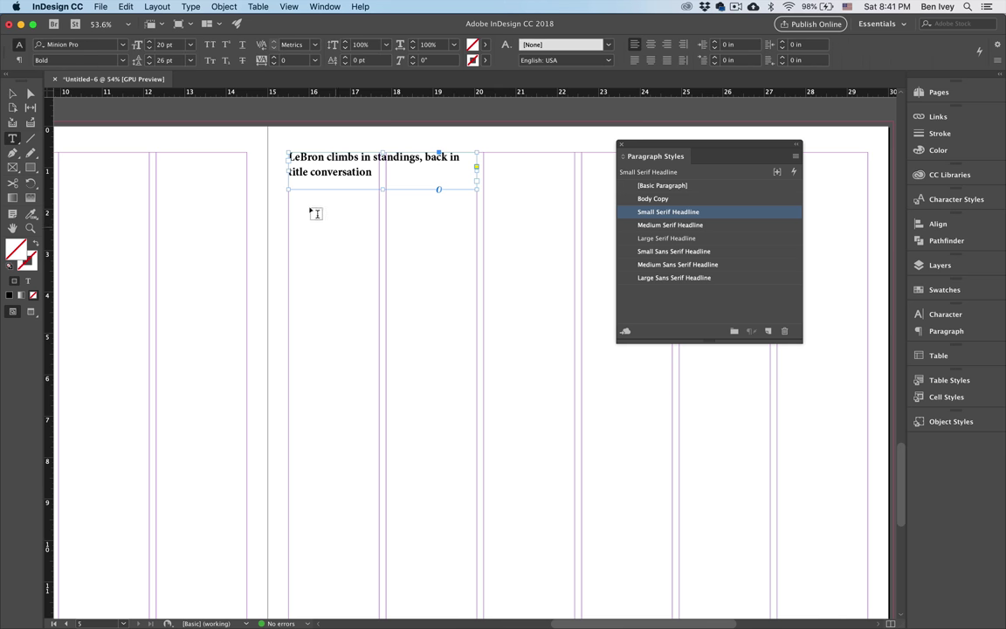
pyautogui.moveTo(289, 200); pyautogui.dragTo(476, 247)
pyautogui.press('super+v')
pyautogui.press('super+a')
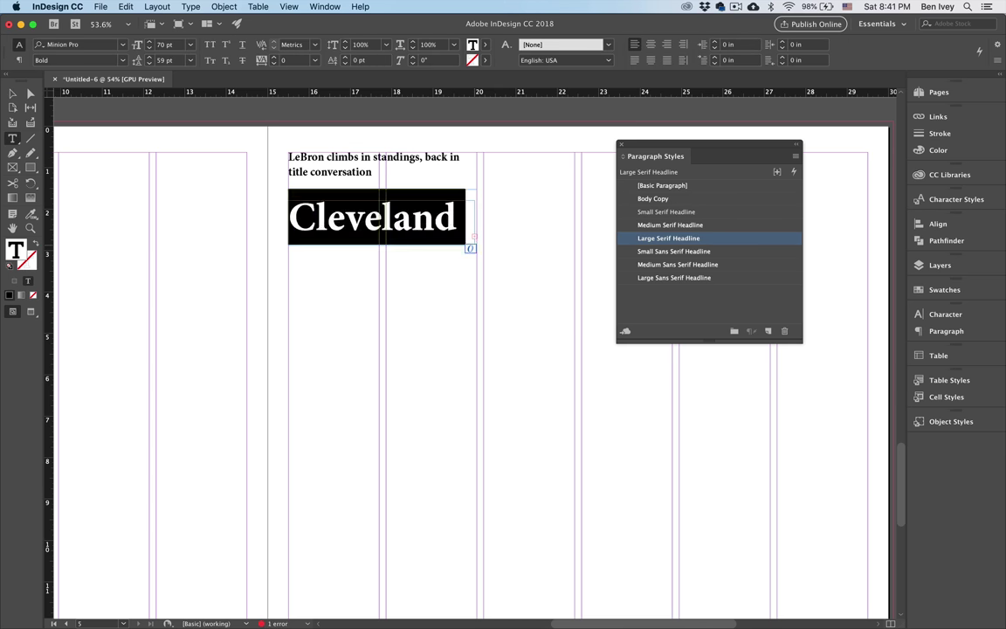
pyautogui.click(657, 252)
pyautogui.click(12, 93)
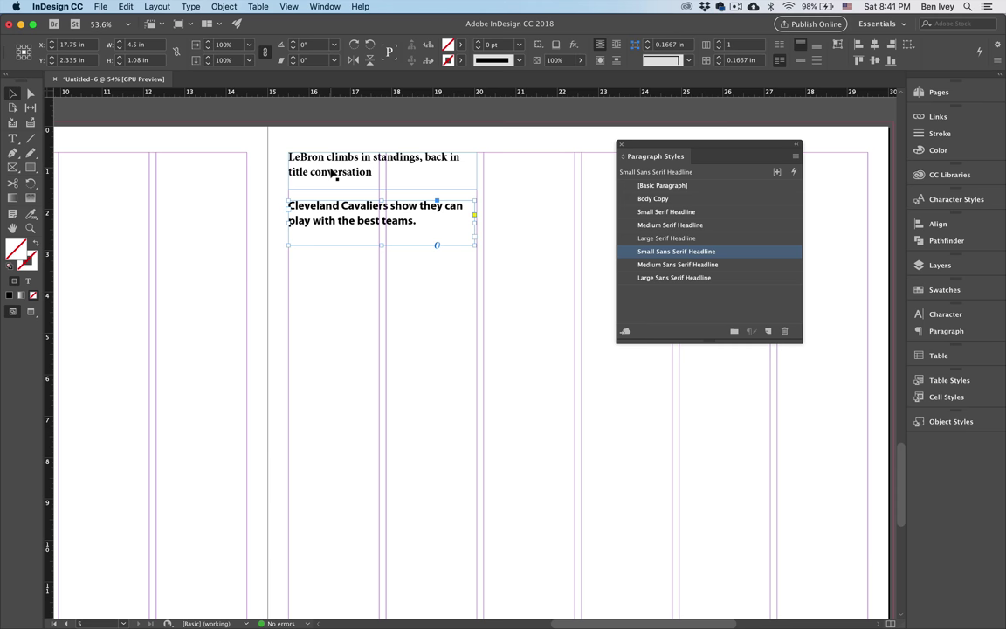
# Copy the entire body copy from the Lebron text file in TextEdit and return to InDesign.
pyautogui.hotkey('ctrl', 'Up')
pyautogui.click(110, 118)
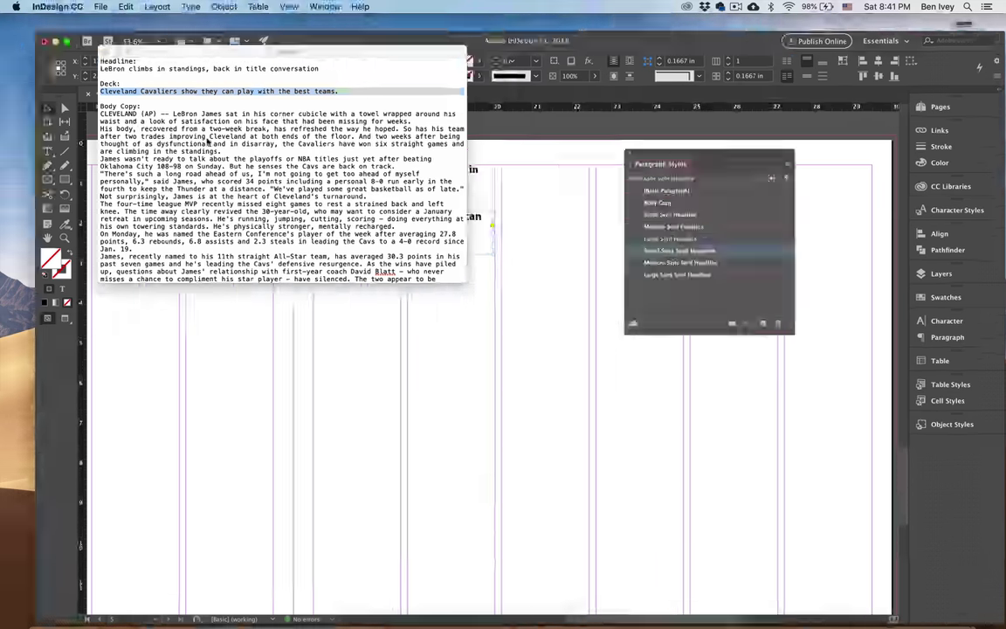
pyautogui.moveTo(110, 118); pyautogui.dragTo(265, 393)
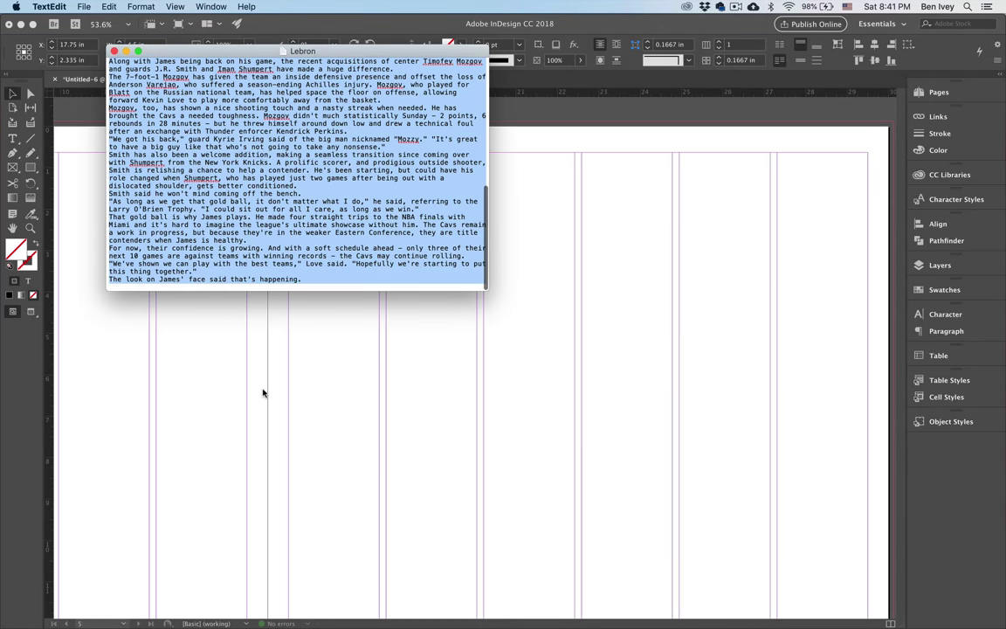
pyautogui.press('super+c')
pyautogui.click(263, 393)
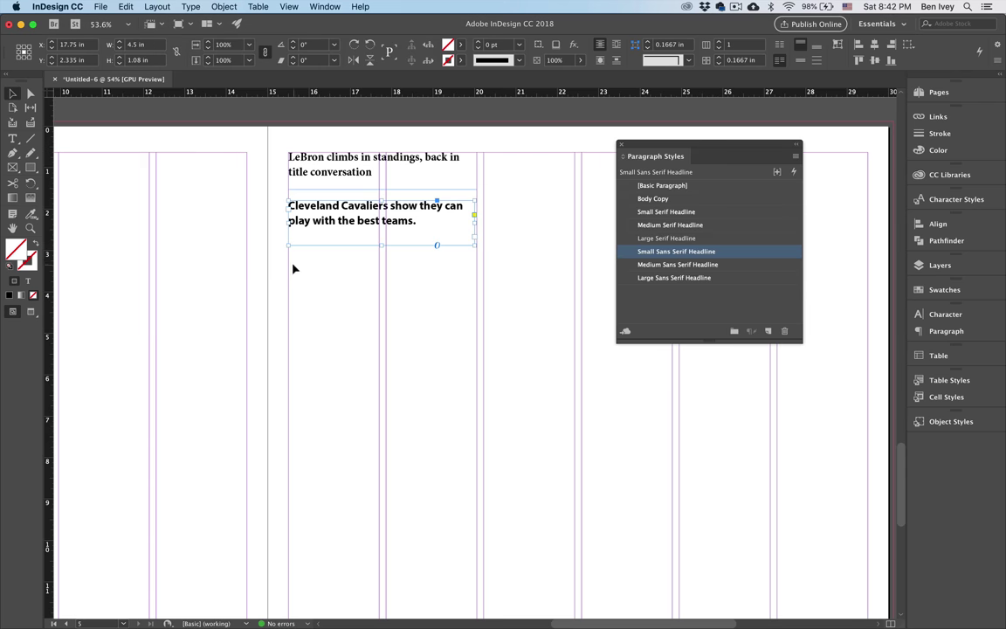
# Draw a text frame about 11.64 by 4.15 in below the deck, spanning five columns, and move the Paragraph Styles panel off the page 5 columns.
pyautogui.press('t')
pyautogui.moveTo(290, 265); pyautogui.dragTo(627, 438)
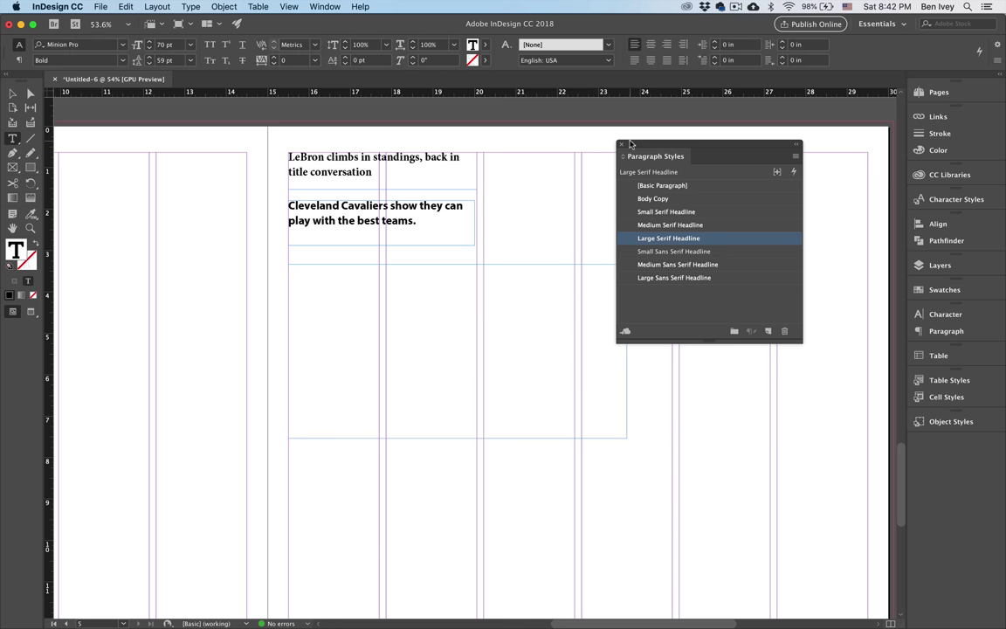
pyautogui.moveTo(631, 143); pyautogui.dragTo(90, 205)
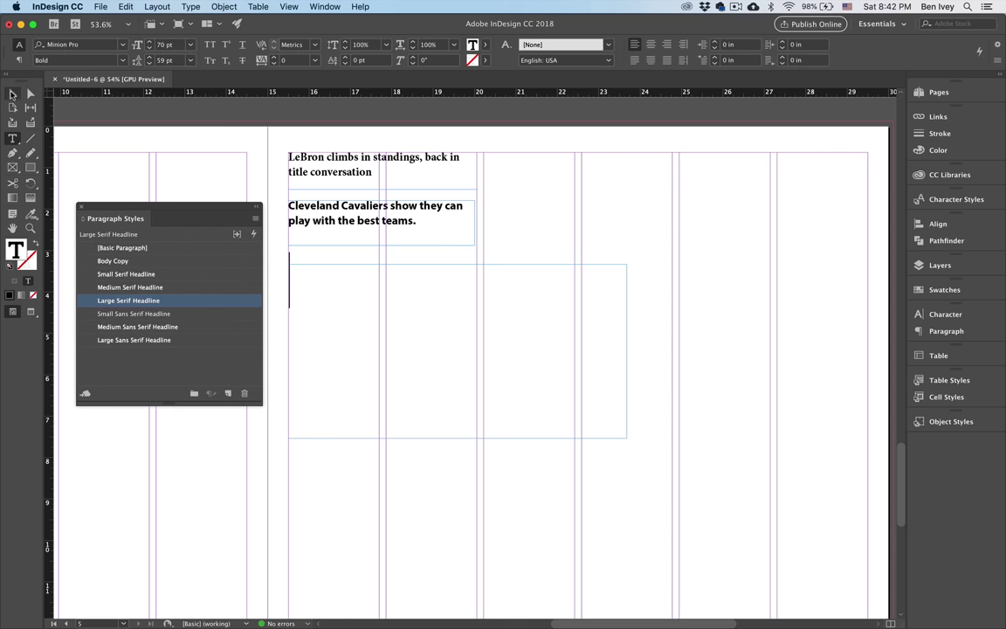
pyautogui.press('Escape')
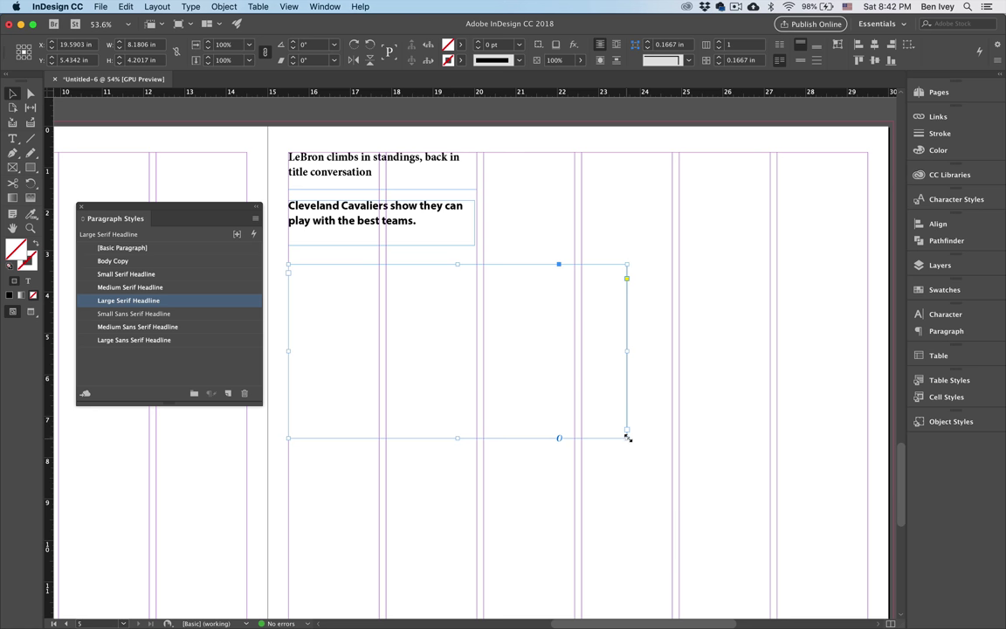
pyautogui.moveTo(627, 437); pyautogui.dragTo(769, 435)
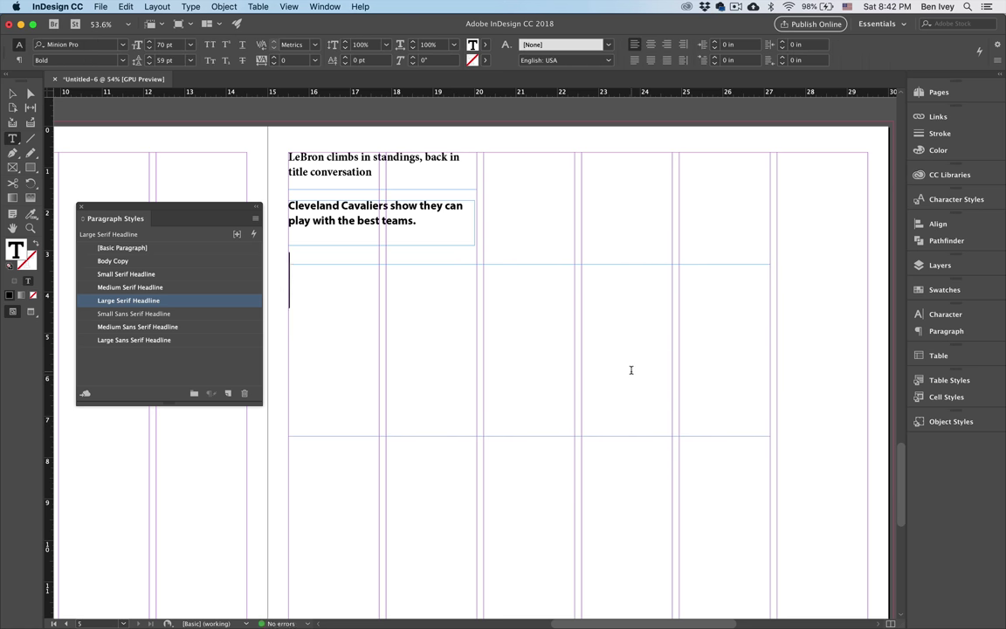
# Paste the LeBron body text into the new frame and apply the Body Copy style to all of it.
pyautogui.press('super+v')
pyautogui.press('super+a')
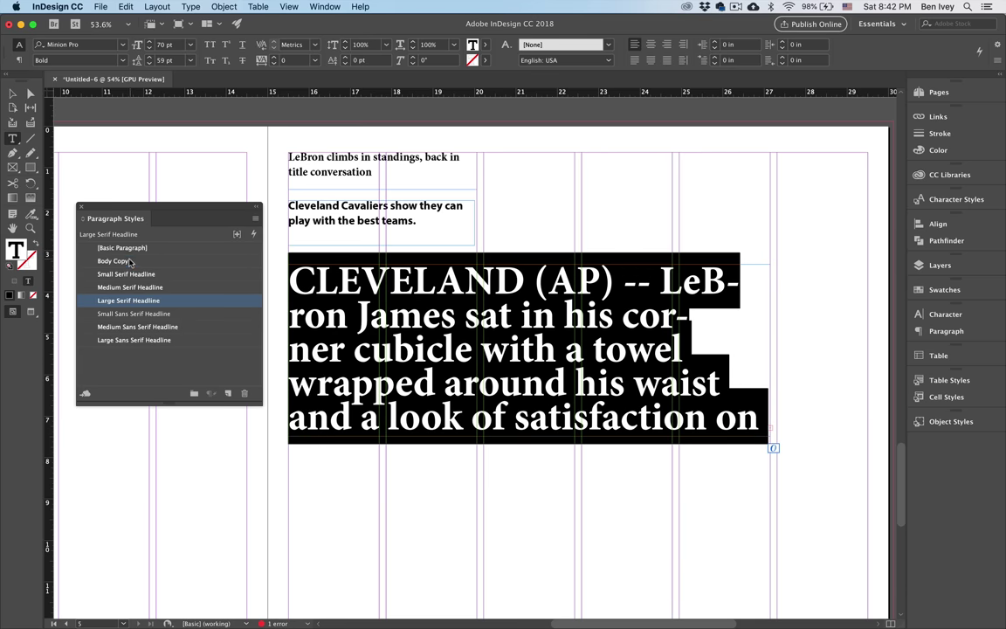
pyautogui.click(129, 260)
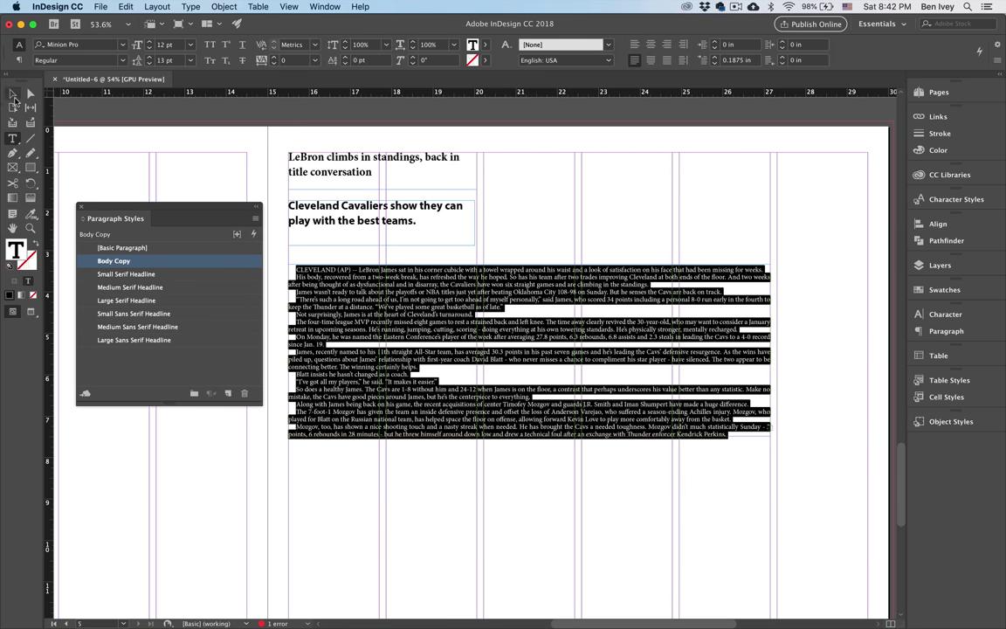
# Divide the LeBron body copy frame into 5 text columns.
pyautogui.click(13, 93)
pyautogui.click(721, 42)
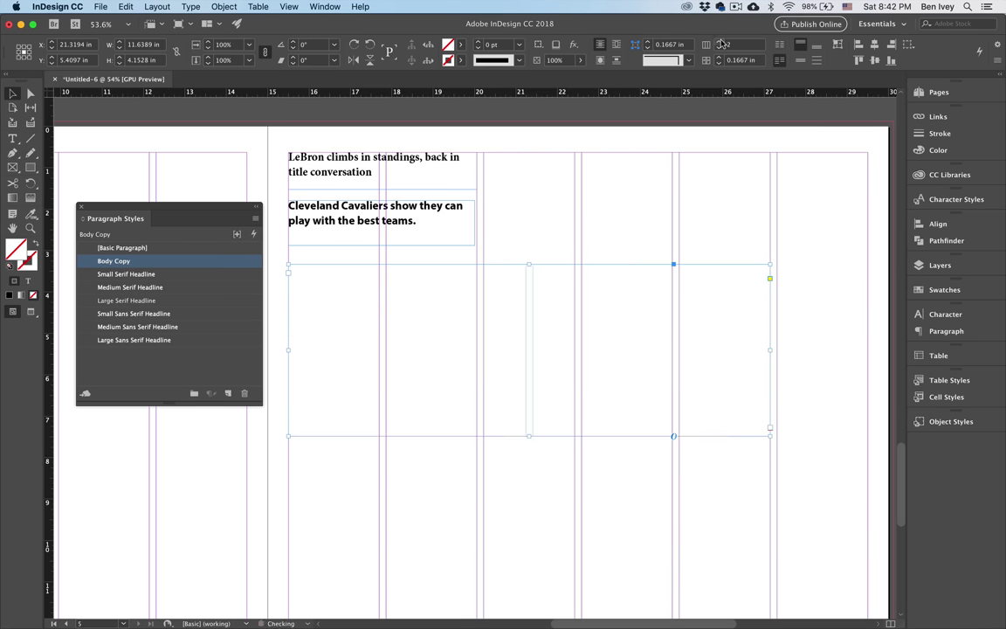
pyautogui.click(721, 42)
pyautogui.click(721, 42)
pyautogui.click(720, 42)
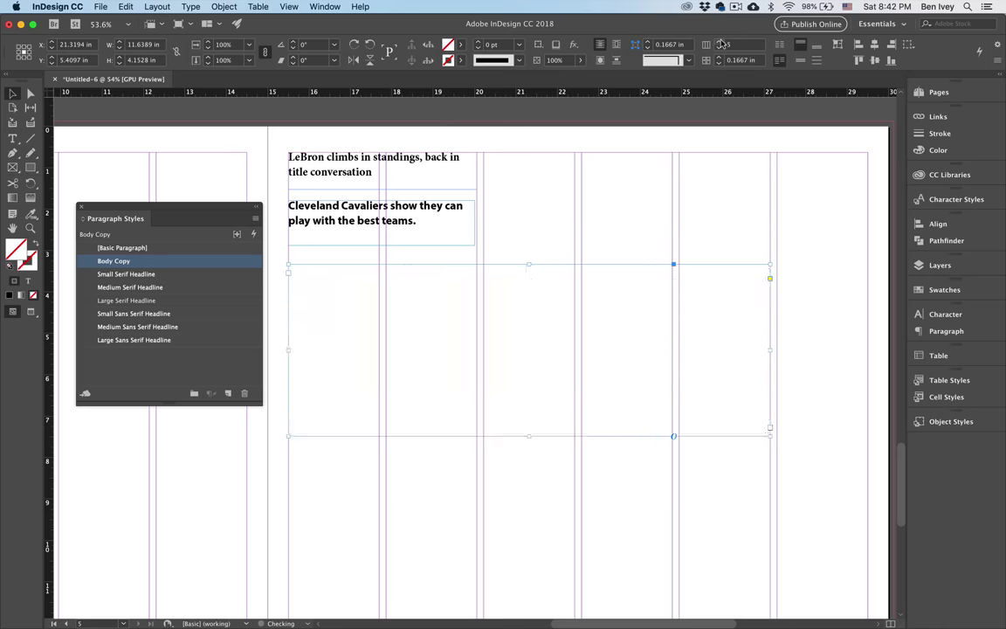
pyautogui.click(637, 189)
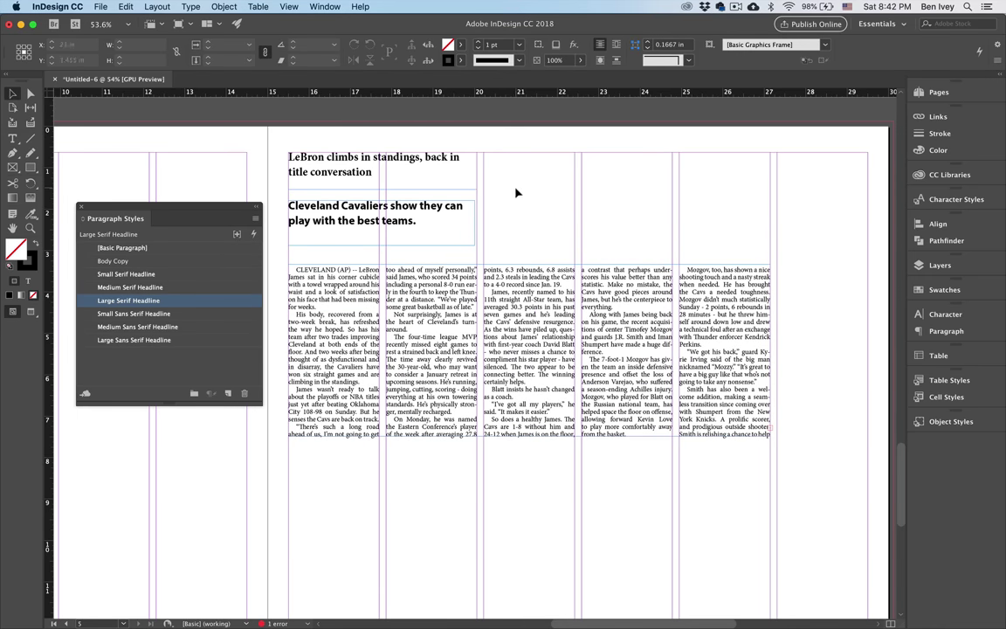
# Set the headline and deck frames to wrap text around their bounding boxes and bring both to the front.
pyautogui.click(409, 185)
pyautogui.click(381, 221)
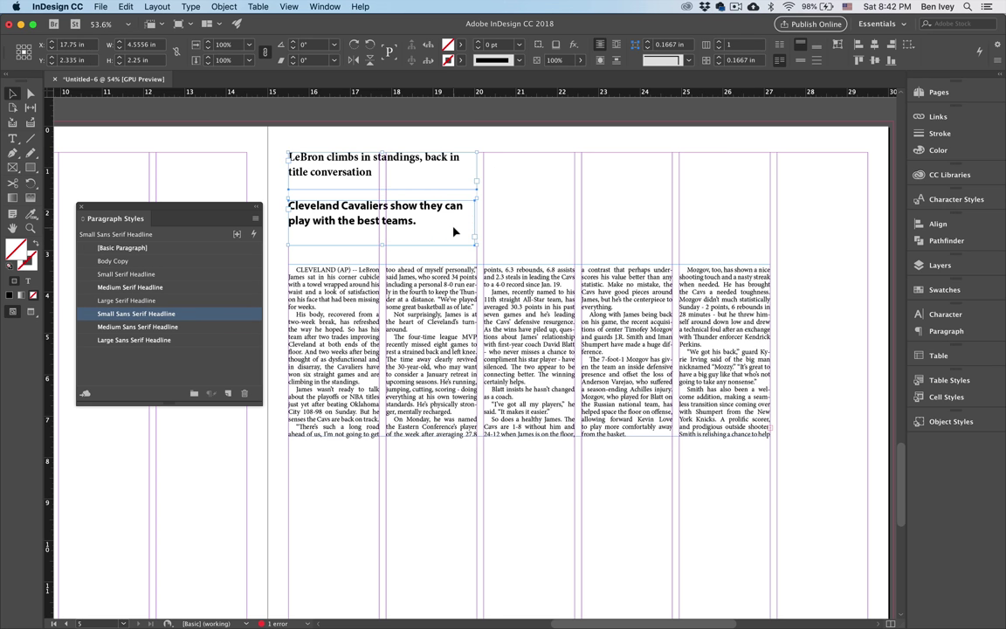
pyautogui.keyDown('shift'); pyautogui.click(406, 194); pyautogui.keyUp('shift')
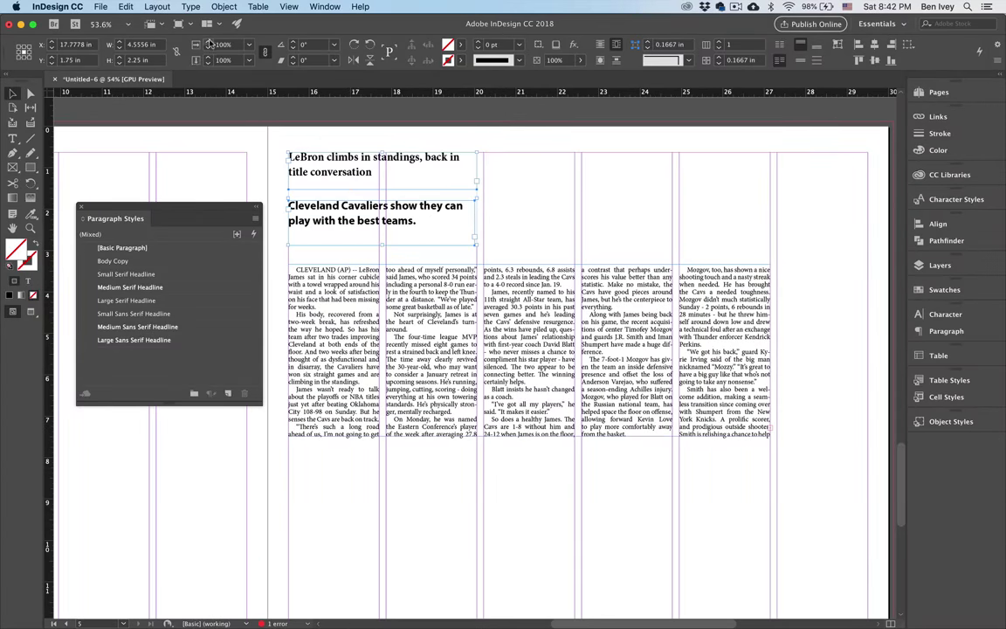
pyautogui.click(222, 6)
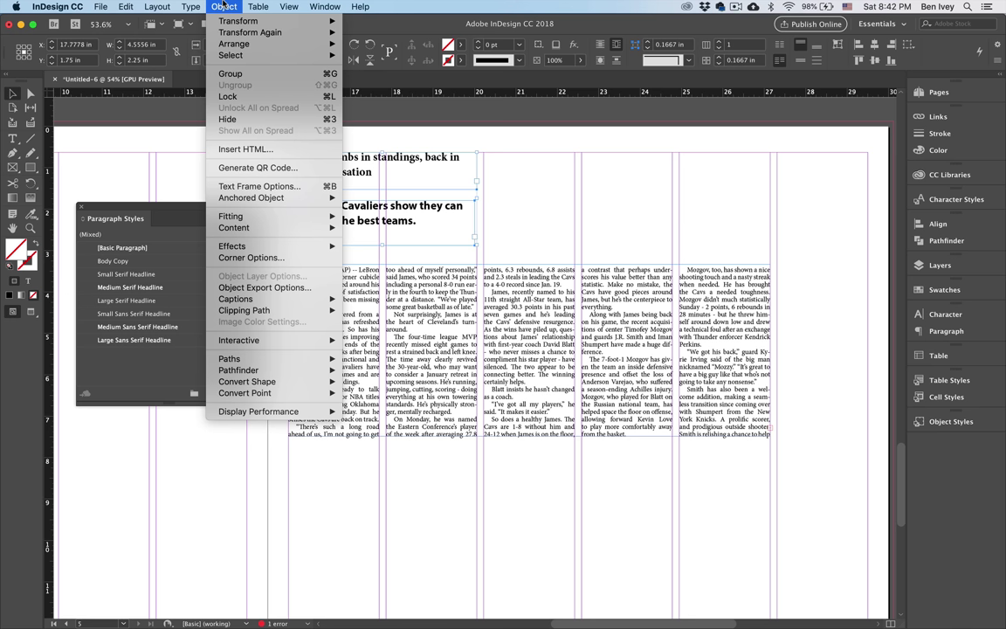
pyautogui.moveTo(210, 44)
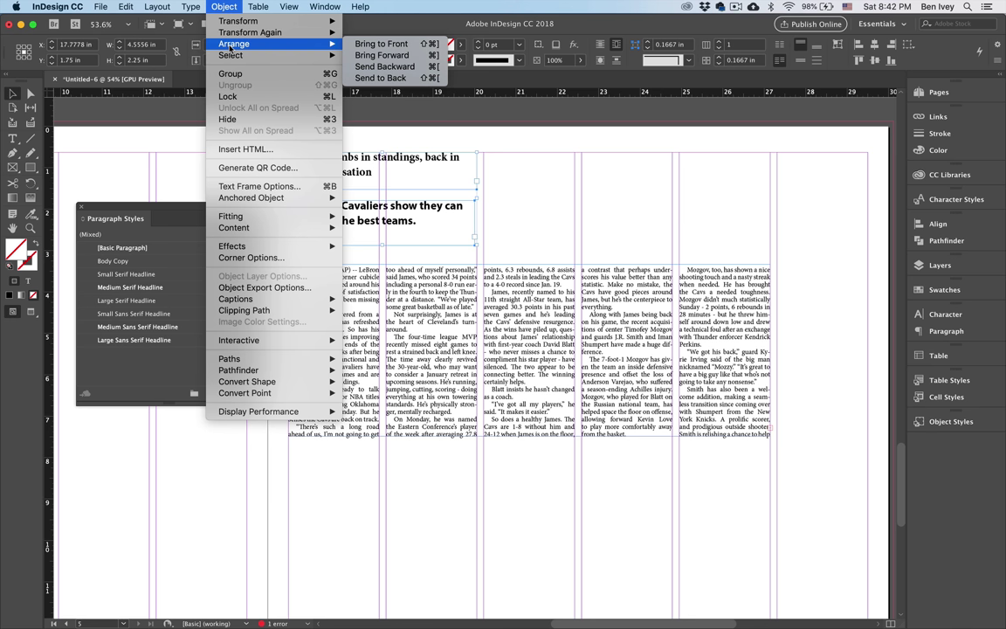
pyautogui.click(349, 44)
pyautogui.click(462, 184)
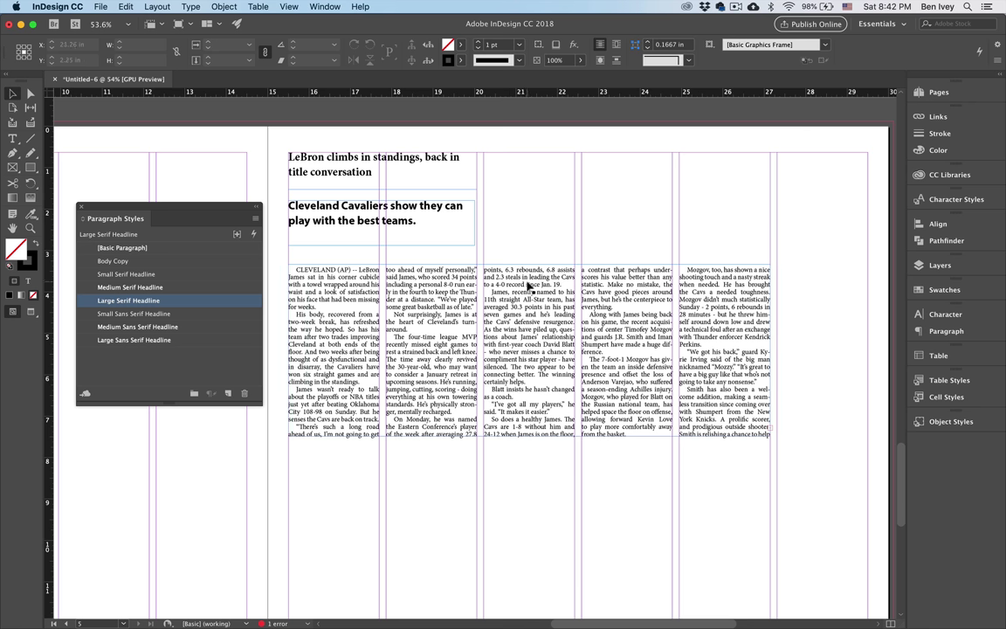
# Extend the body copy frame up to the page's top margin behind the headline and deck, making it about 6.25 in tall.
pyautogui.moveTo(478, 262); pyautogui.dragTo(526, 200)
pyautogui.moveTo(527, 322); pyautogui.dragTo(522, 411)
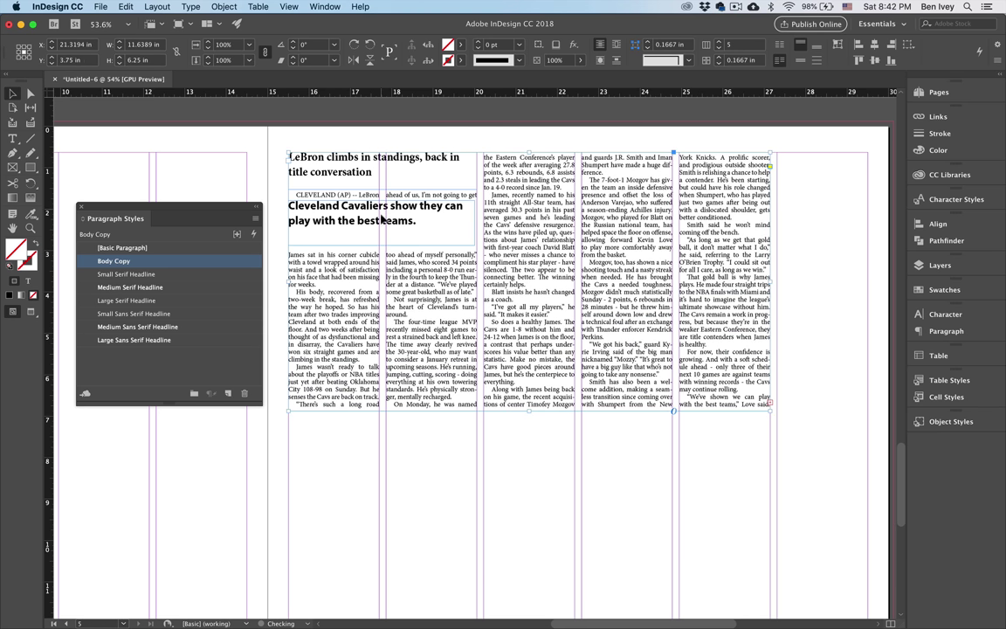
# Move the deck frame down through the story to below the body copy, and deepen the headline frame to about 2 in.
pyautogui.moveTo(398, 215); pyautogui.dragTo(397, 330)
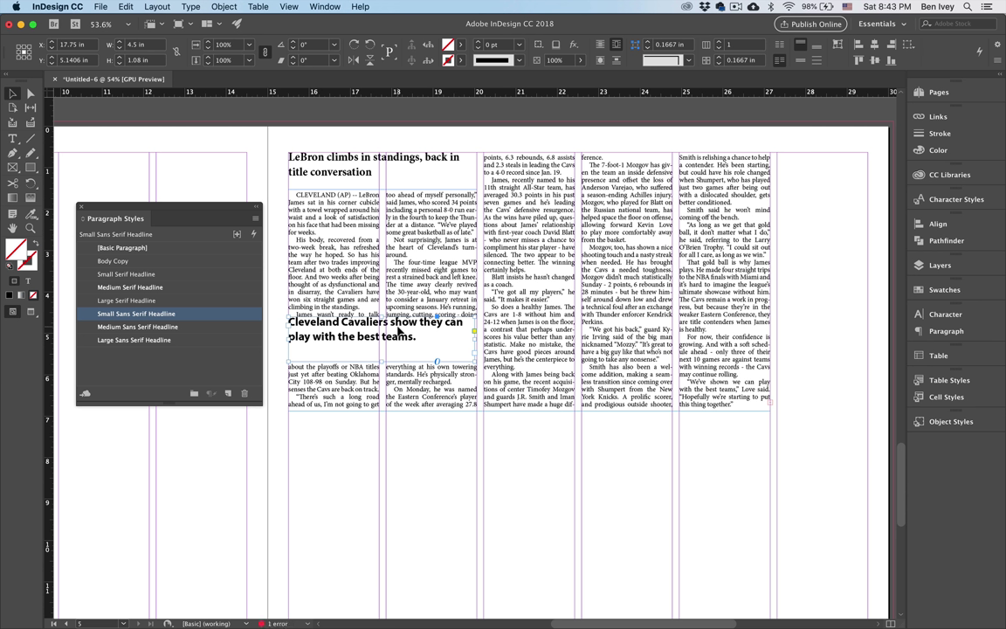
pyautogui.moveTo(406, 348); pyautogui.dragTo(428, 479)
pyautogui.click(431, 179)
pyautogui.moveTo(381, 189); pyautogui.dragTo(381, 231)
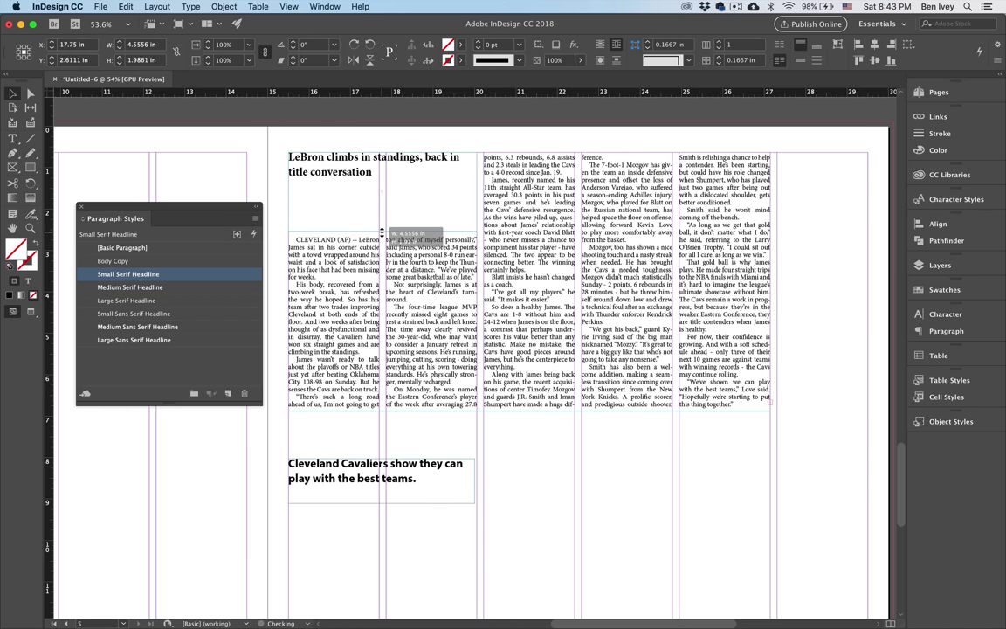
# Apply the Medium Sans Serif Headline style to the LeBron headline and switch the page to preview mode.
pyautogui.doubleClick(332, 172)
pyautogui.press('super+a')
pyautogui.click(120, 286)
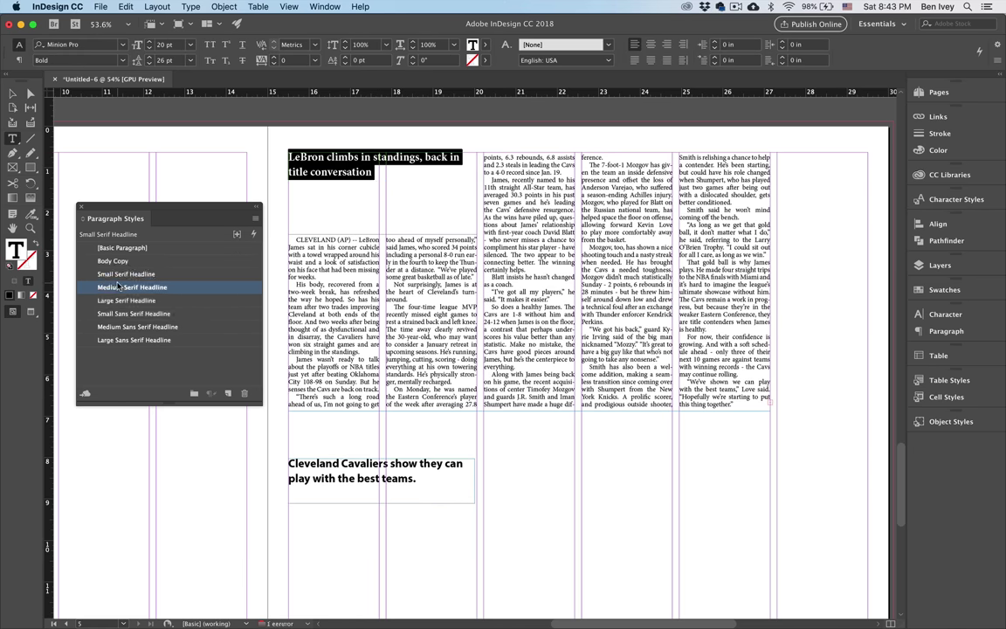
pyautogui.click(125, 328)
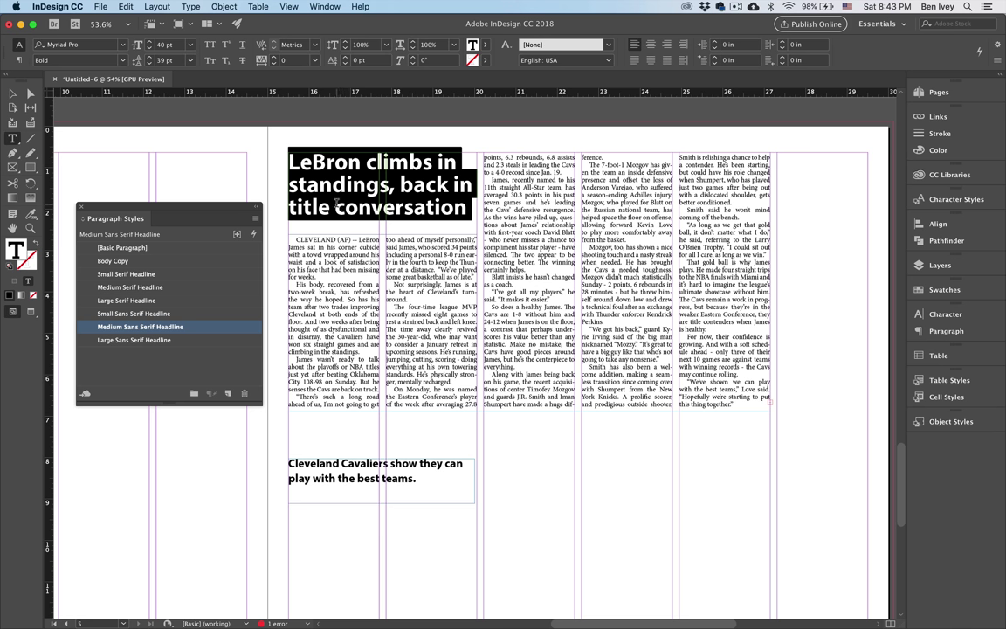
pyautogui.click(351, 208)
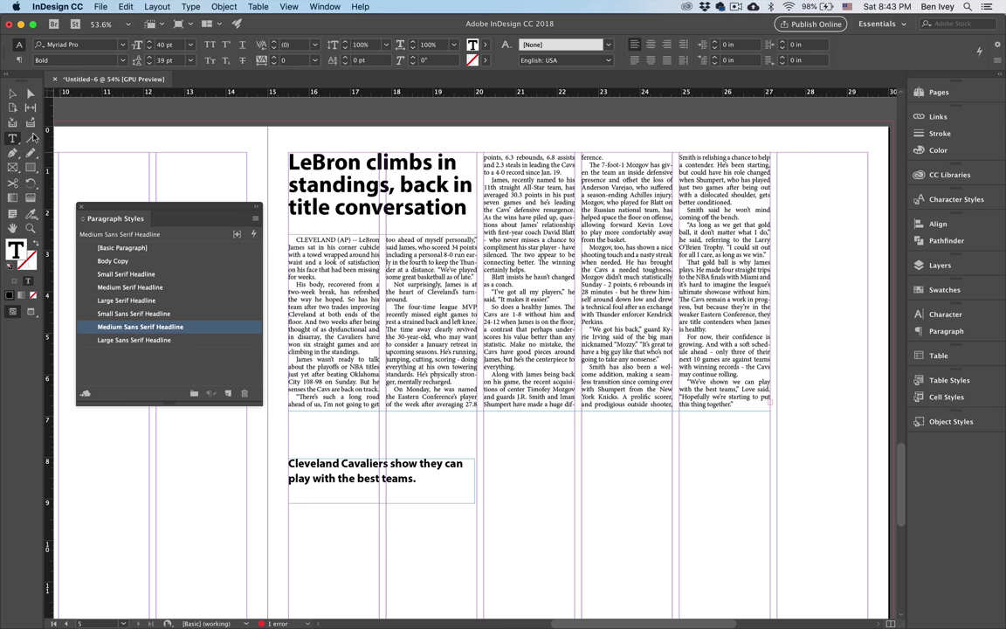
pyautogui.click(12, 93)
pyautogui.press('w')
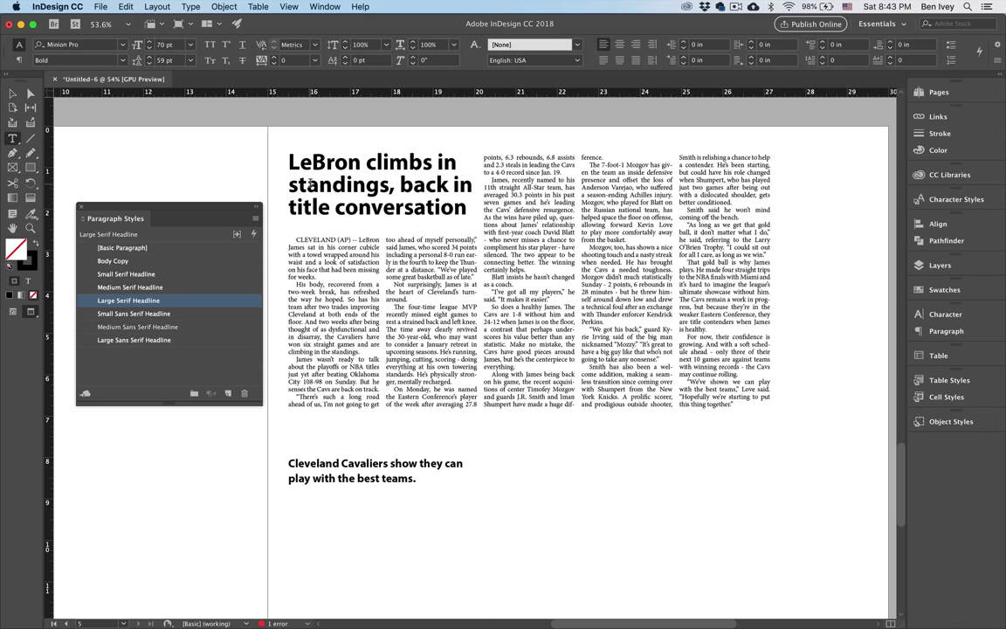
# Increase the leading of the three-line LeBron headline slightly.
pyautogui.tripleClick(282, 166)
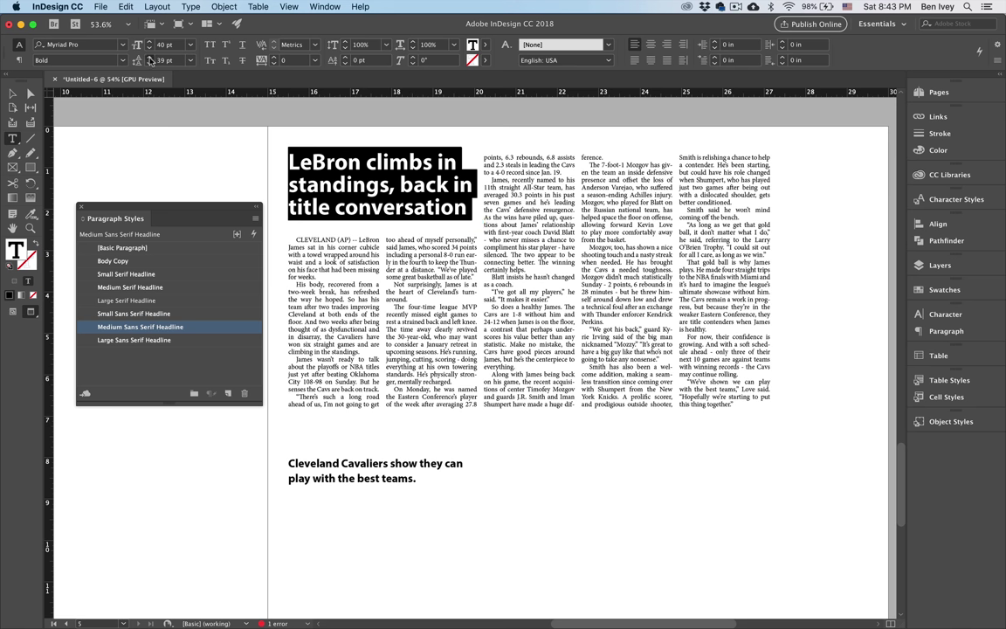
pyautogui.click(150, 56)
pyautogui.click(151, 56)
pyautogui.click(12, 93)
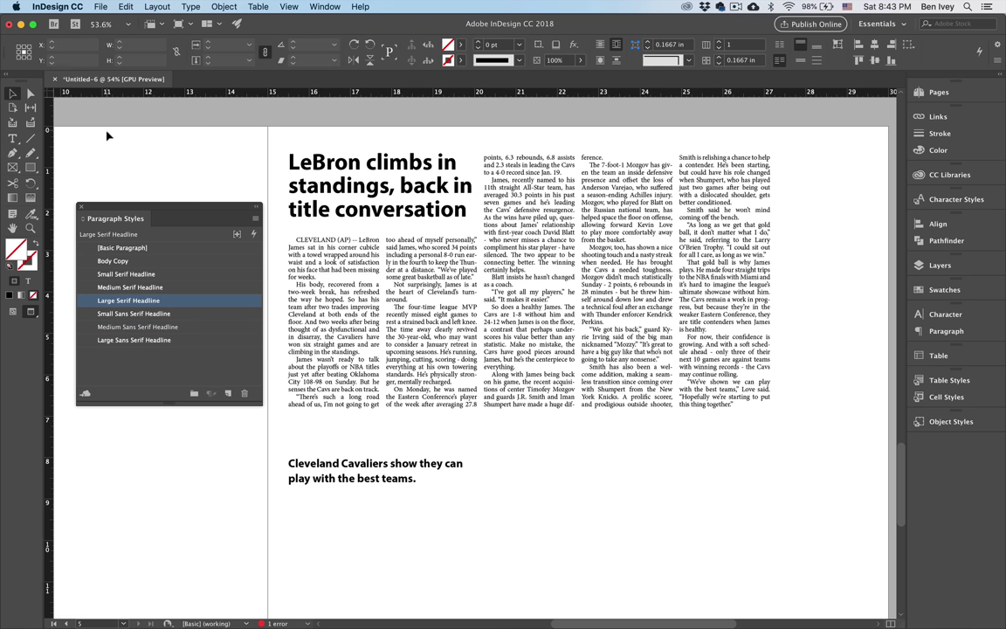
# Move the deck directly beneath the headline within the first two columns and apply the Small Serif Headline style to it.
pyautogui.click(316, 480)
pyautogui.moveTo(316, 481); pyautogui.dragTo(323, 248)
pyautogui.doubleClick(323, 247)
pyautogui.press('super+a')
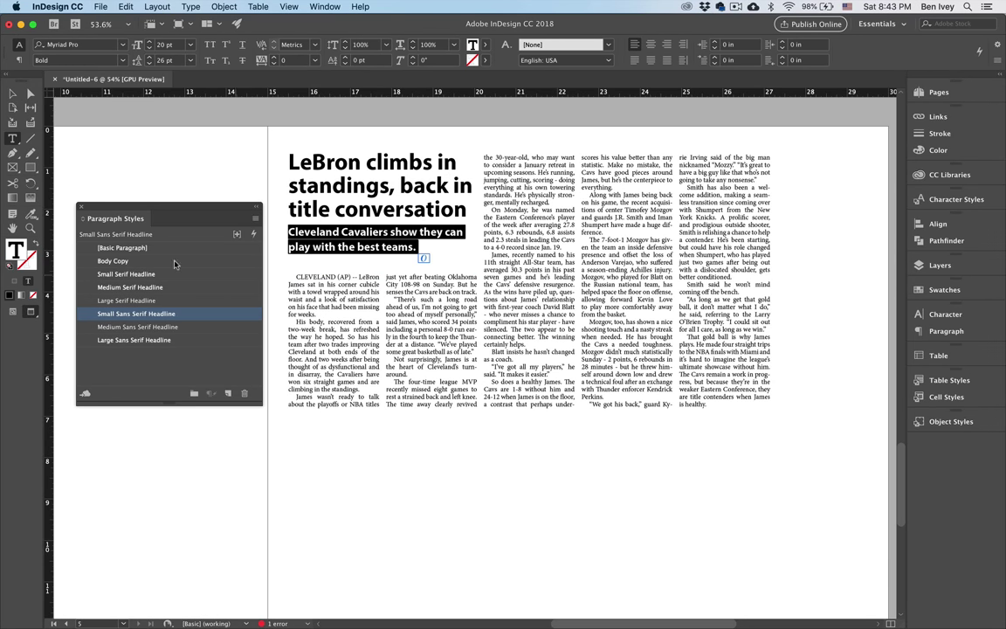
pyautogui.click(117, 288)
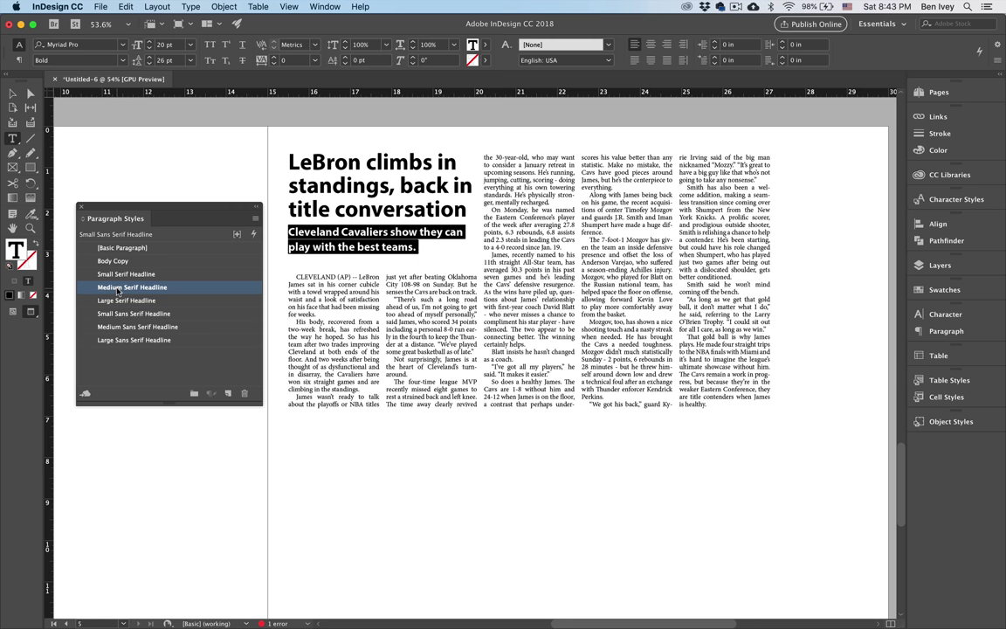
pyautogui.click(111, 274)
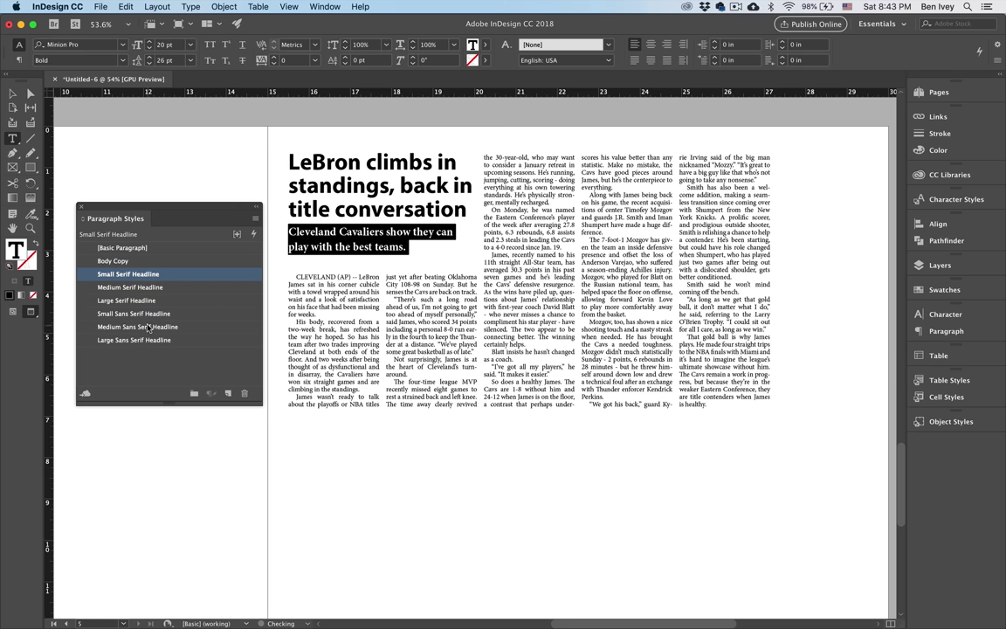
# Make the deck Minion Pro Italic at 26 pt with slightly looser leading, and select the body copy frame.
pyautogui.click(113, 60)
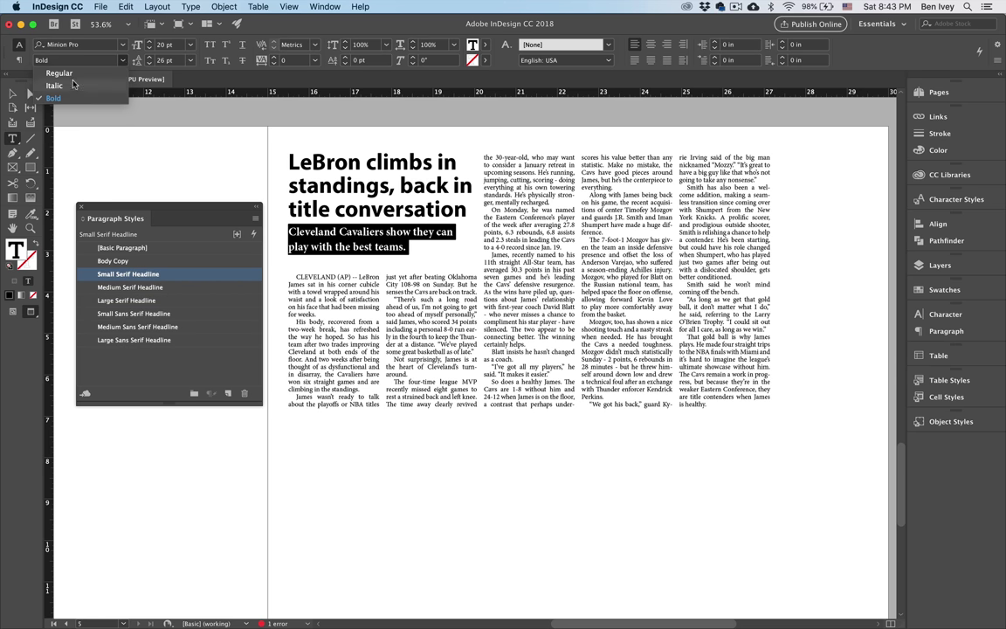
pyautogui.click(54, 86)
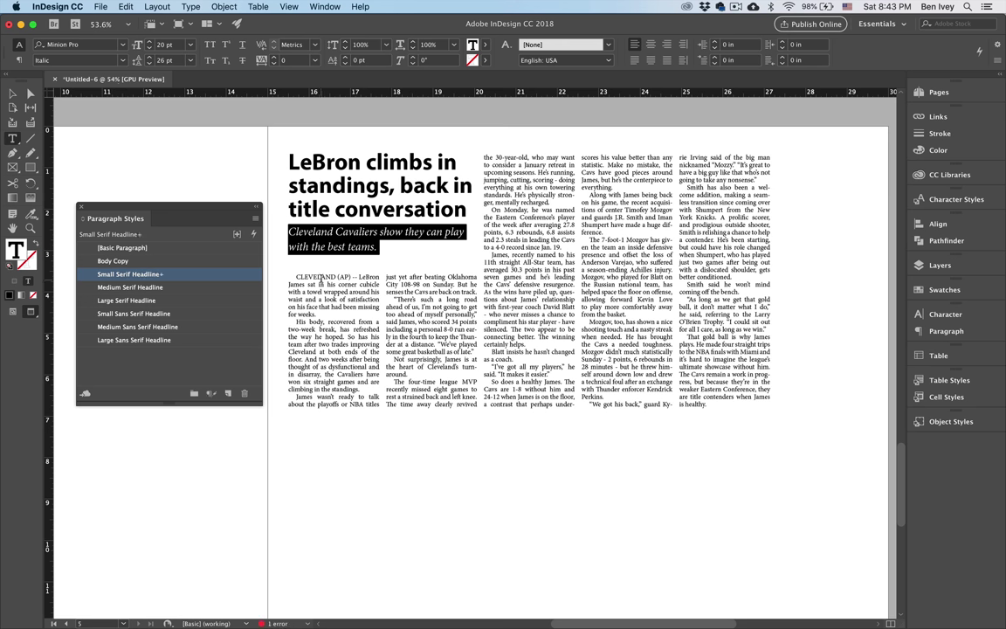
pyautogui.press('super+shift+period')
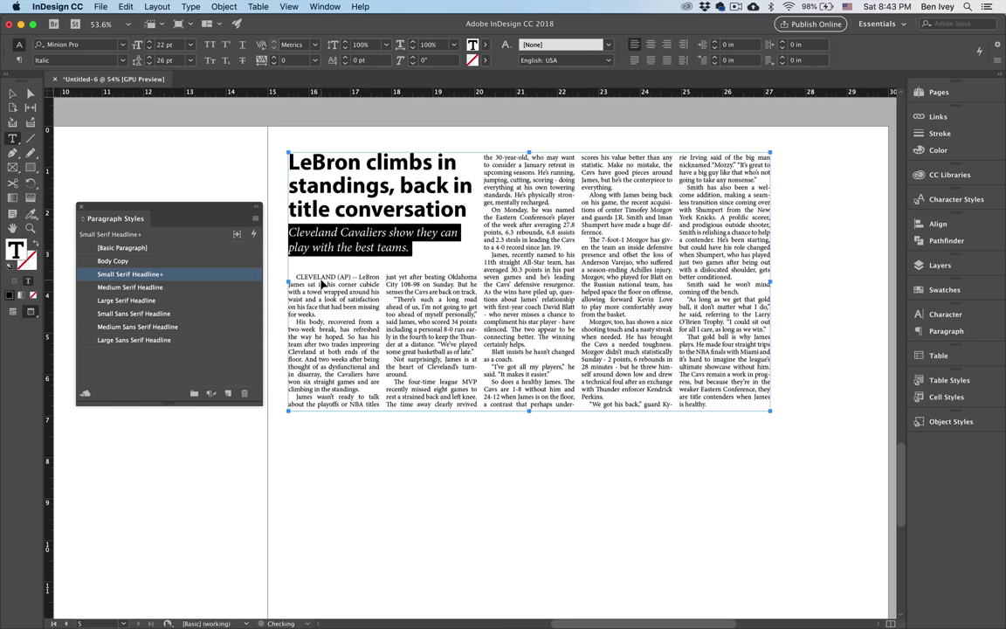
pyautogui.press('super+shift+period')
pyautogui.press('super+shift+period')
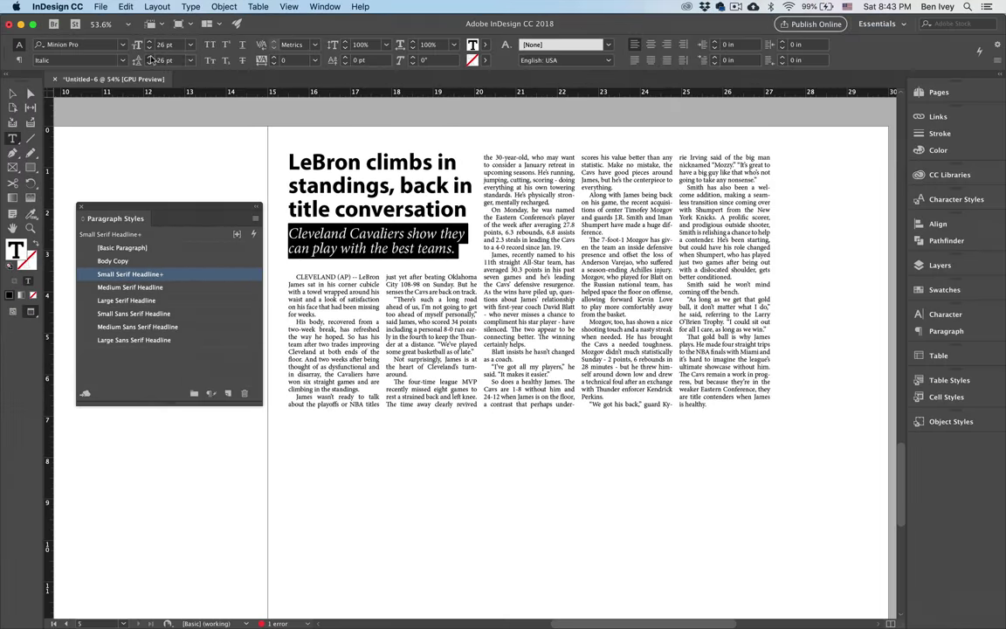
pyautogui.click(13, 92)
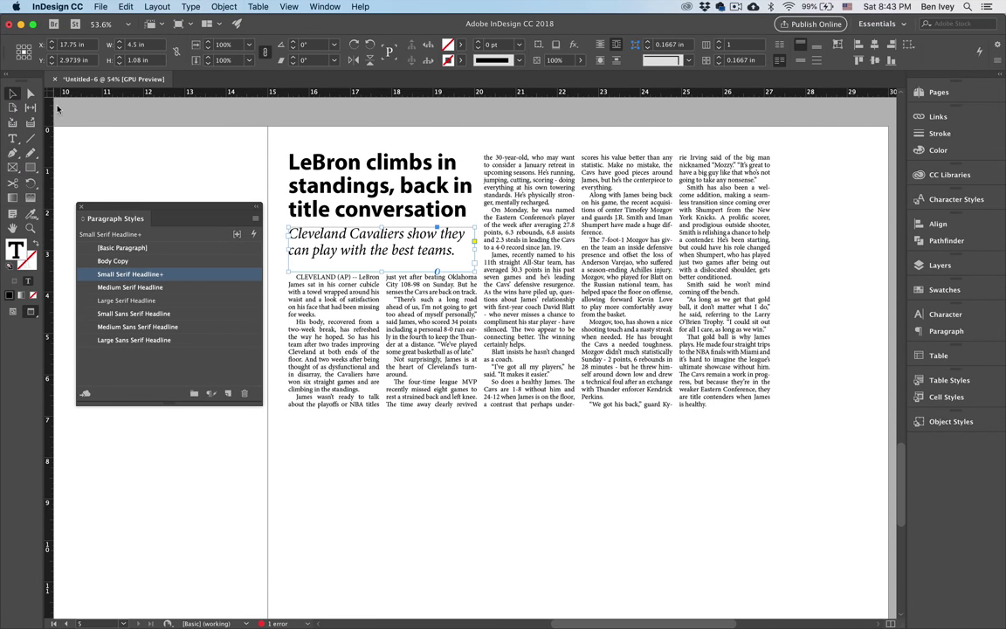
pyautogui.click(58, 107)
pyautogui.click(302, 310)
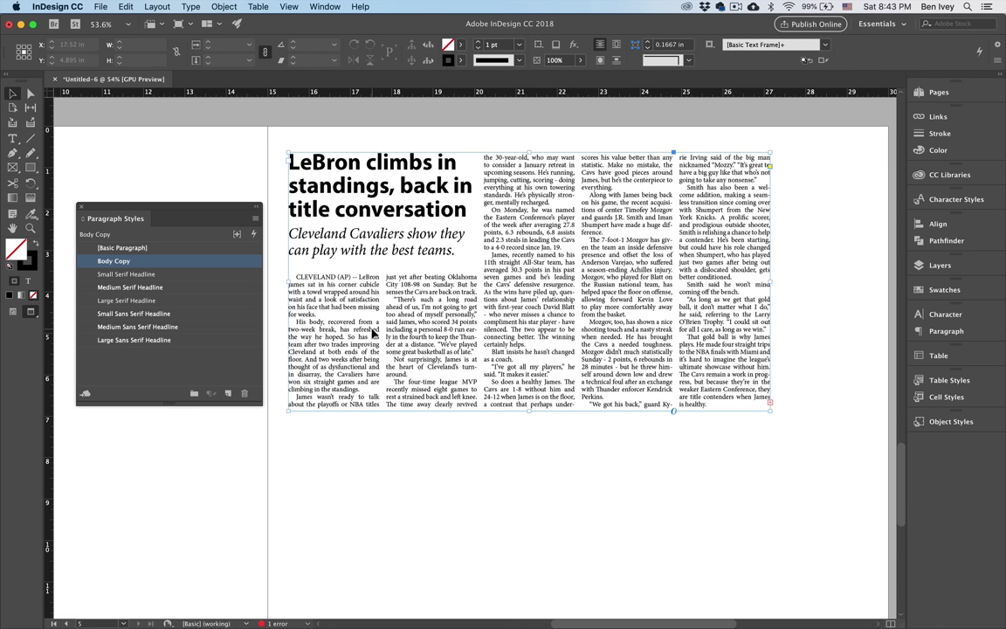
# Shorten the deck frame to just beneath its second line and extend the body copy frame to about 6.59 in high.
pyautogui.click(398, 259)
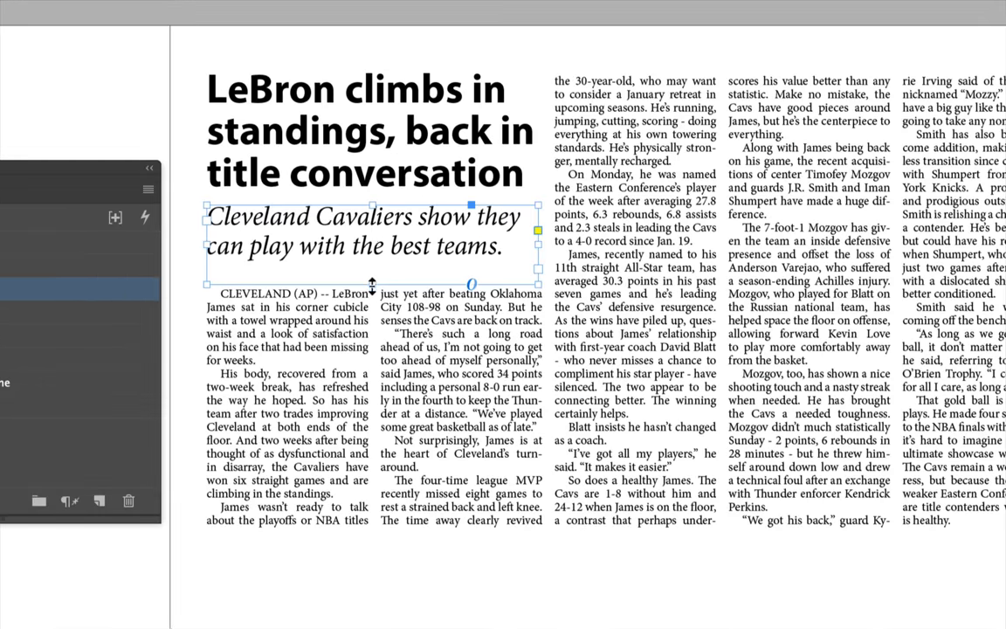
pyautogui.moveTo(372, 285); pyautogui.dragTo(372, 272)
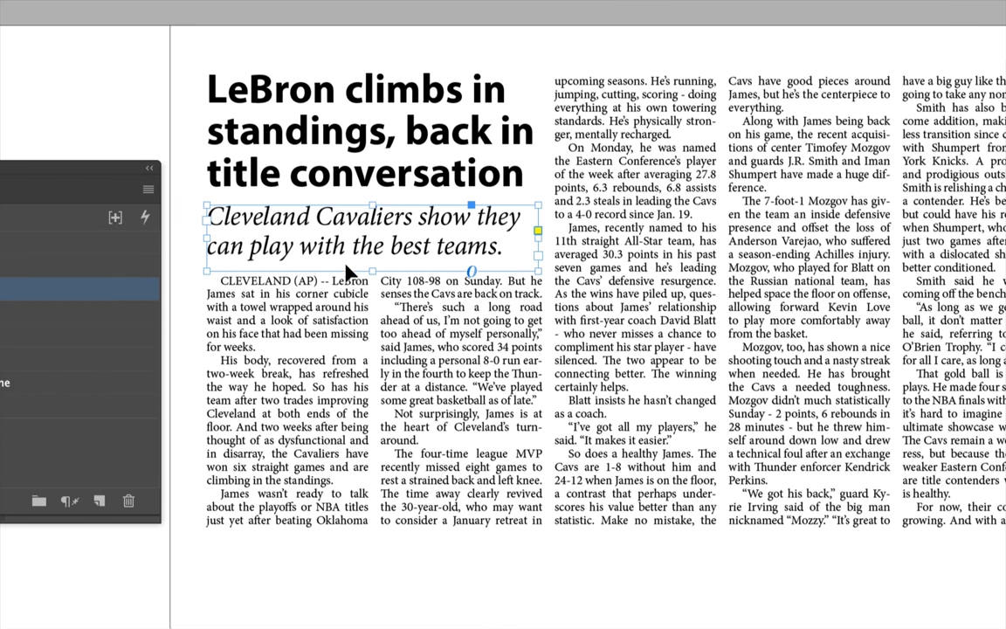
pyautogui.click(197, 278)
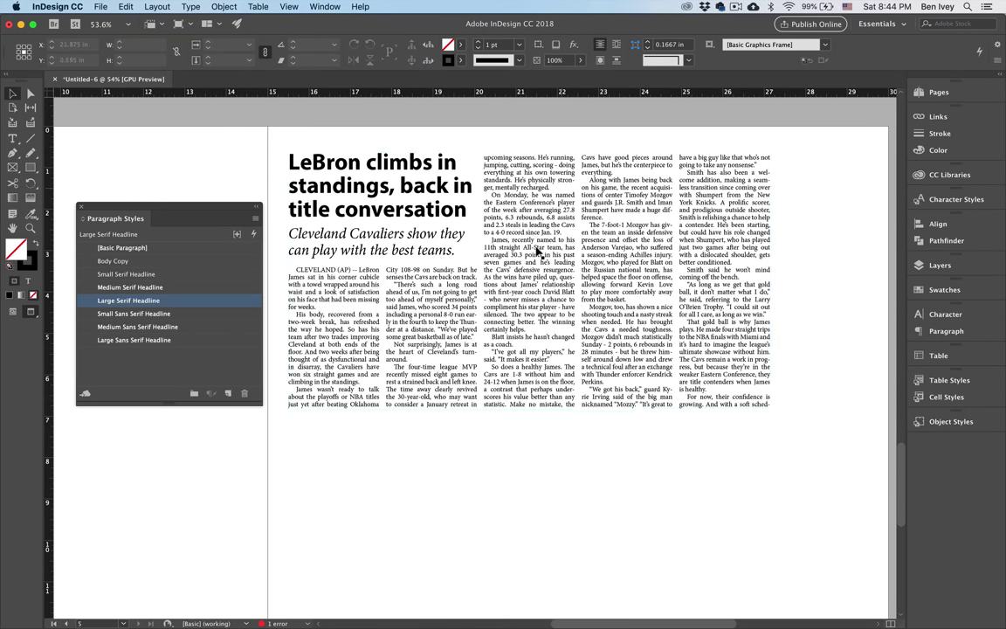
pyautogui.click(551, 382)
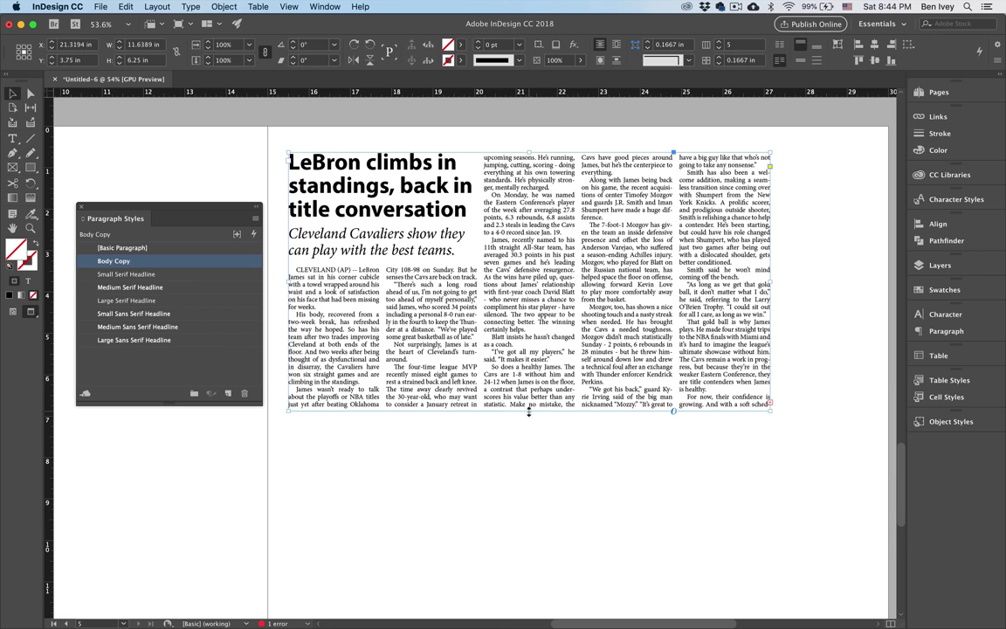
pyautogui.moveTo(529, 412)
pyautogui.mouseDown()
pyautogui.moveTo(529, 442)
pyautogui.moveTo(530, 425)
pyautogui.mouseUp()
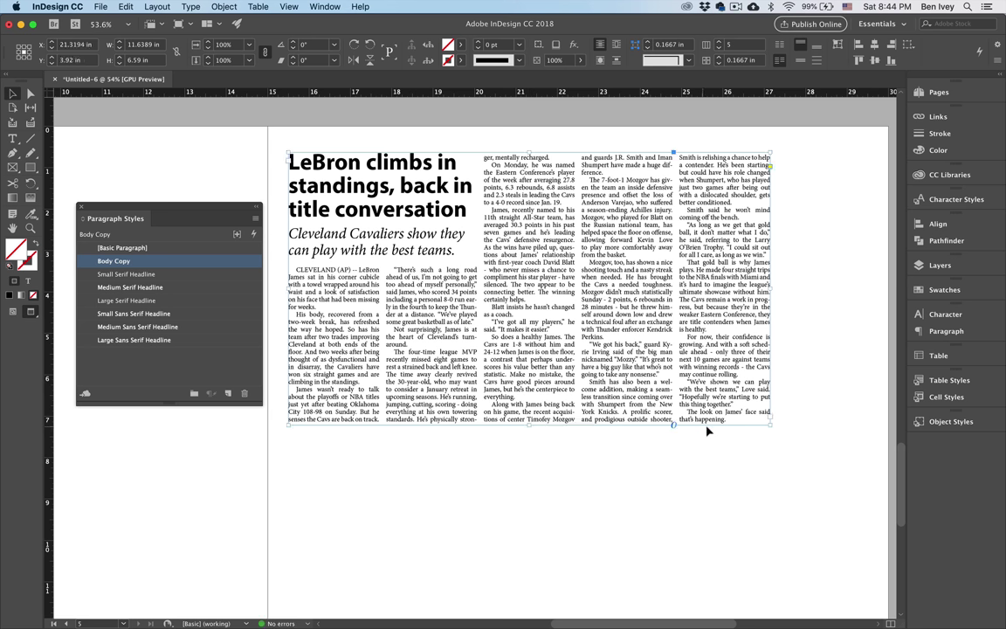
# Set tracking to -10 for the "Not surprisingly" paragraph and 10 for the "So does a healthy James" paragraph.
pyautogui.press('t')
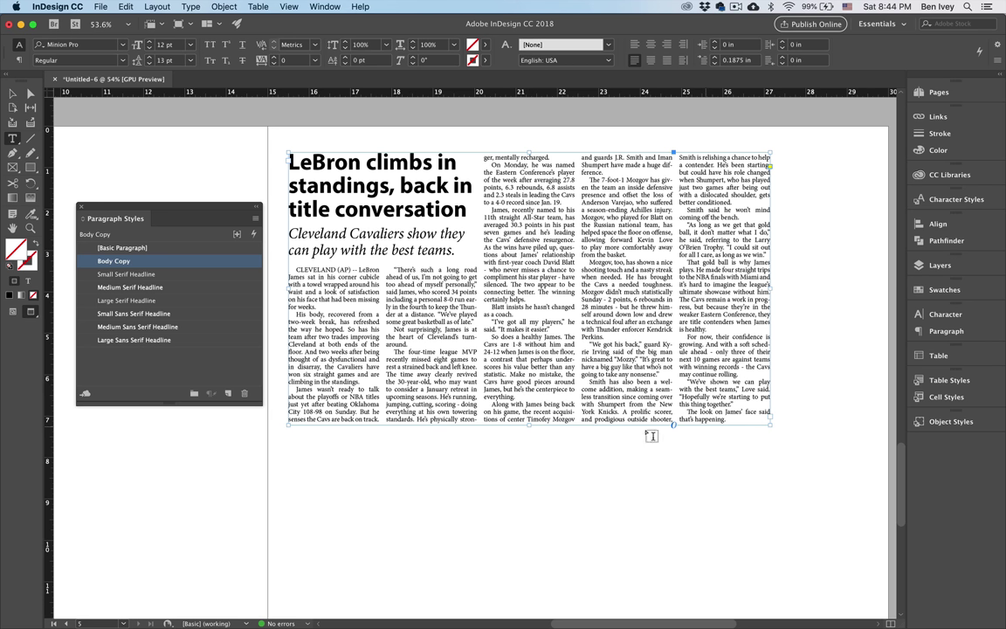
pyautogui.scroll(-6, 616, 334)
pyautogui.scroll(7, 616, 334)
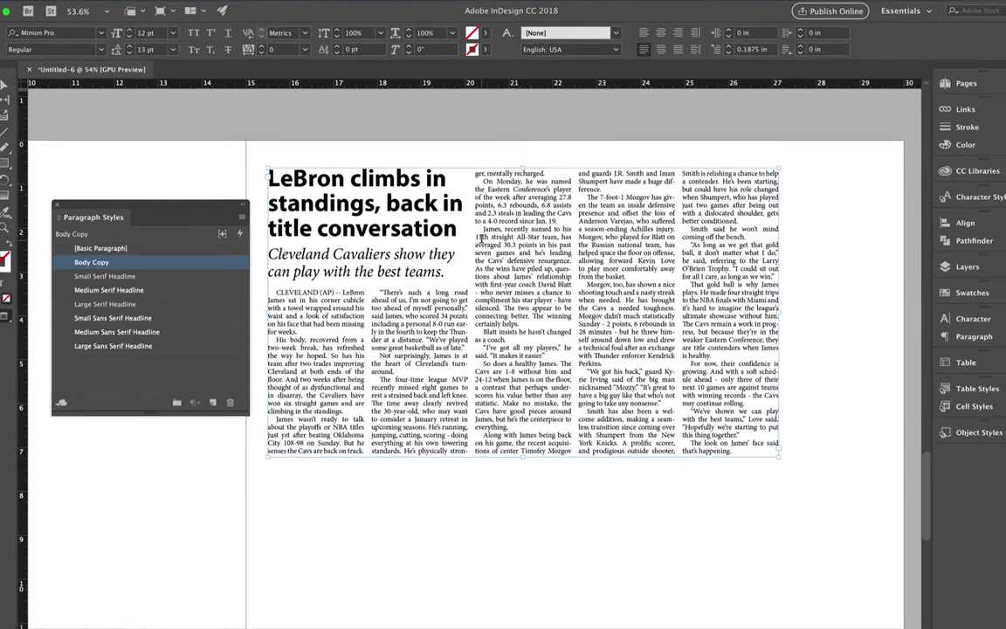
pyautogui.scroll(-4, 437, 280)
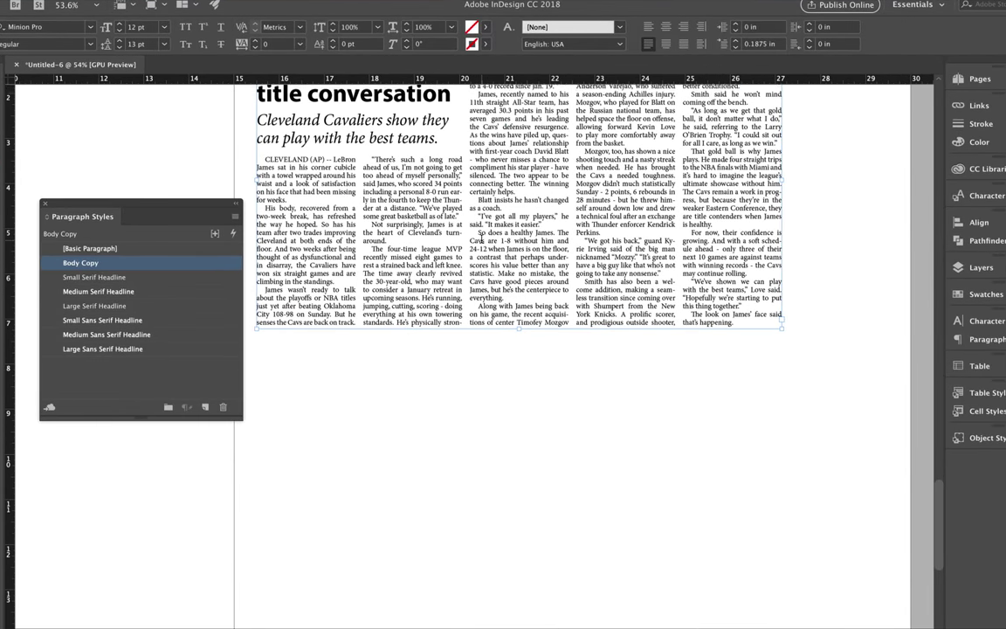
pyautogui.scroll(5, 367, 297)
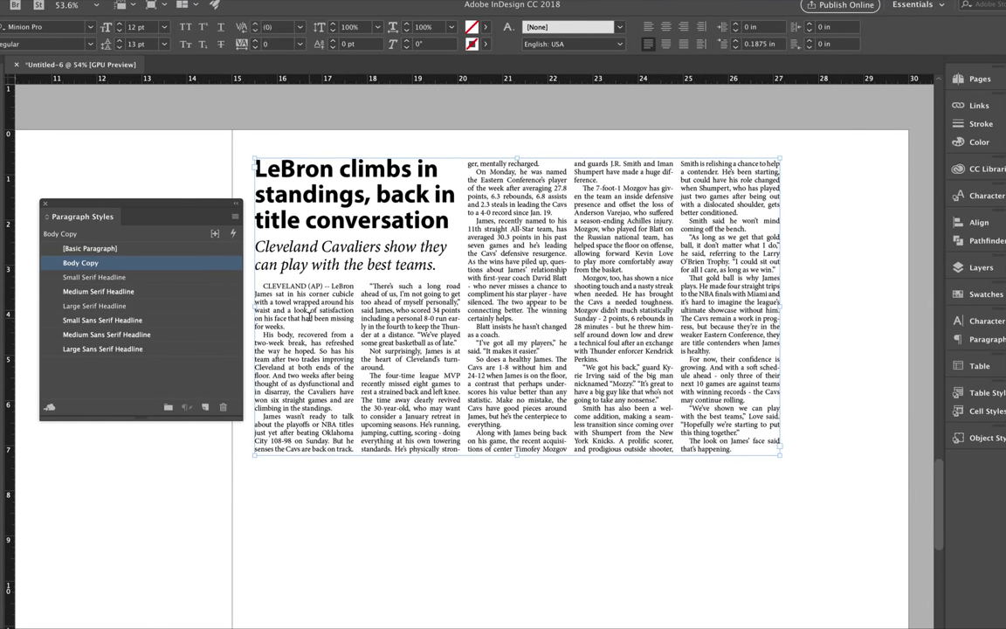
pyautogui.tripleClick(309, 318)
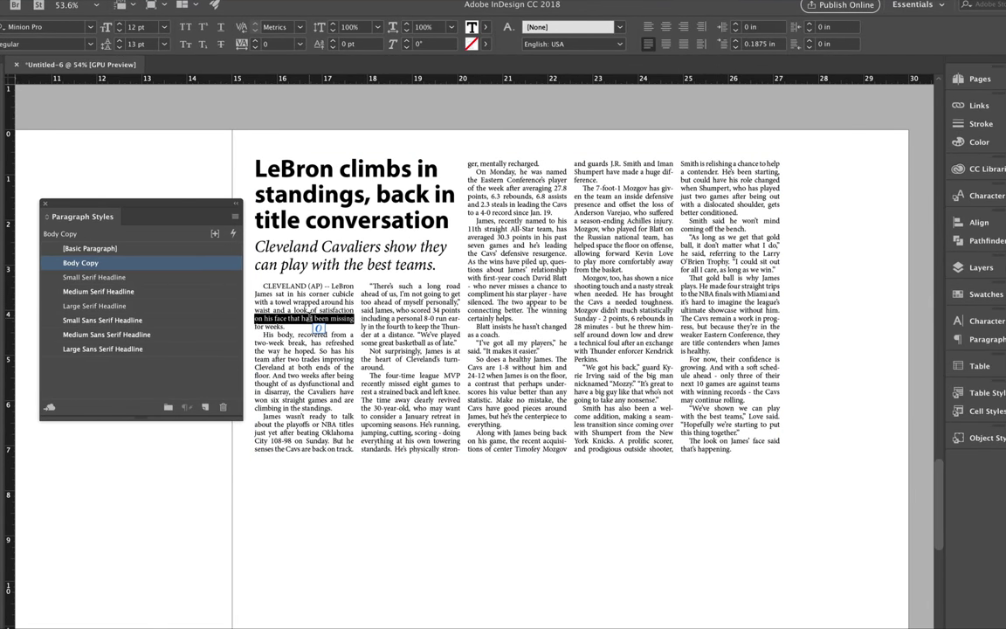
pyautogui.tripleClick(392, 352)
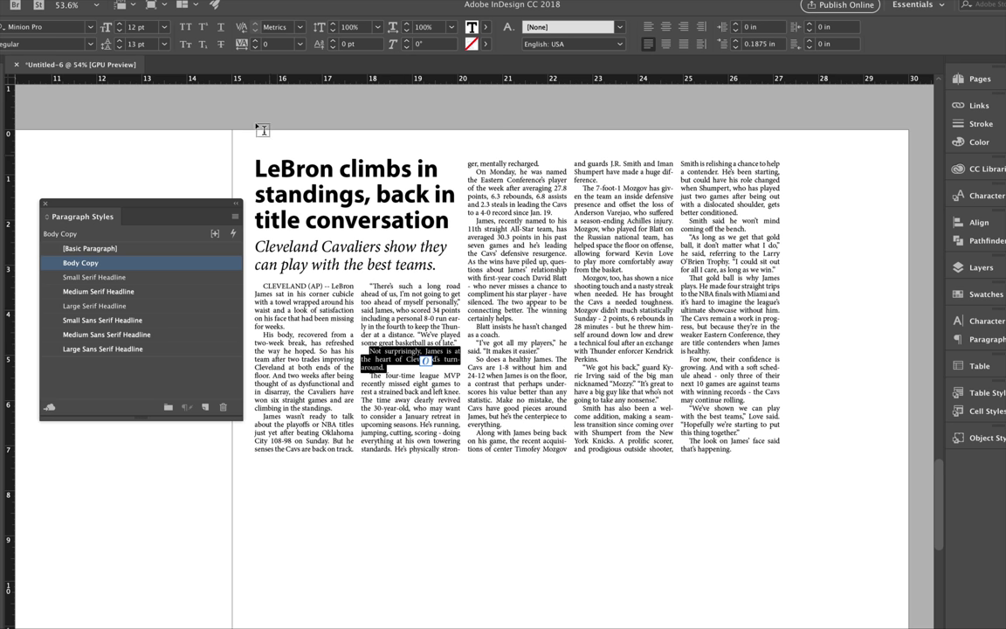
pyautogui.click(258, 47)
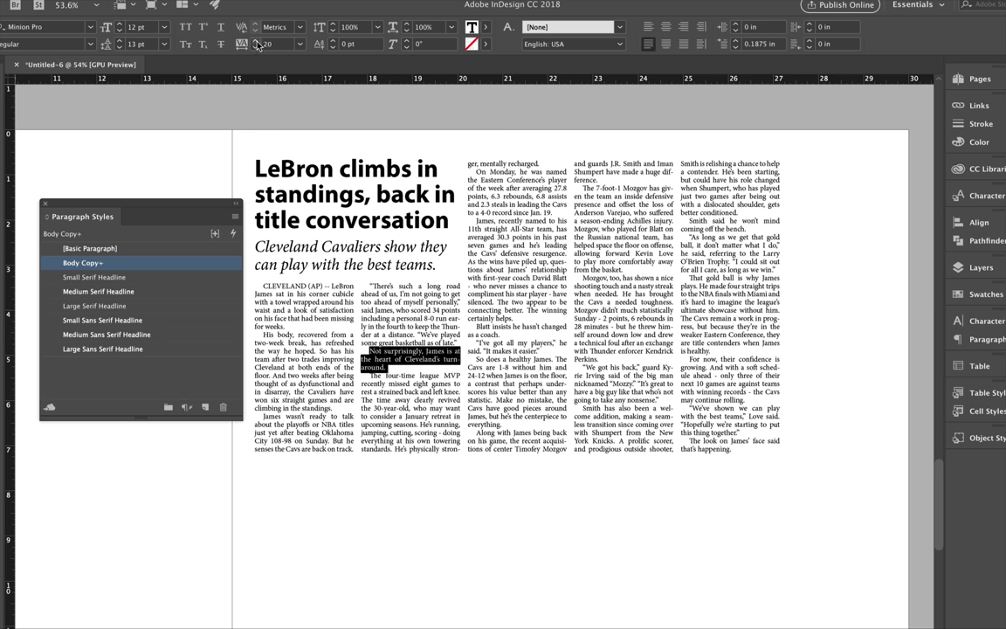
pyautogui.click(256, 48)
pyautogui.click(257, 41)
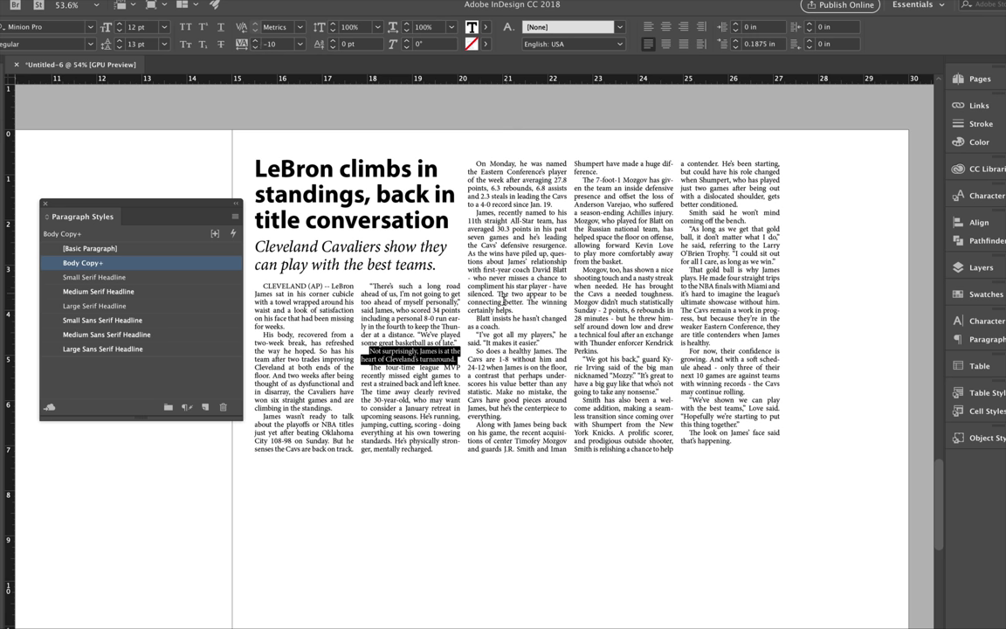
pyautogui.moveTo(476, 351); pyautogui.dragTo(504, 417)
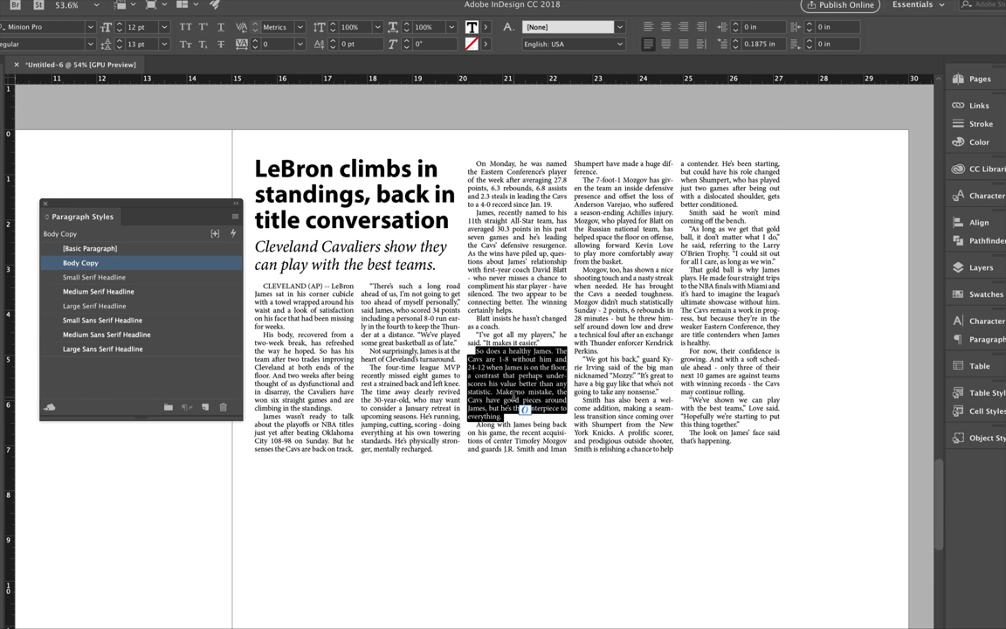
pyautogui.click(254, 42)
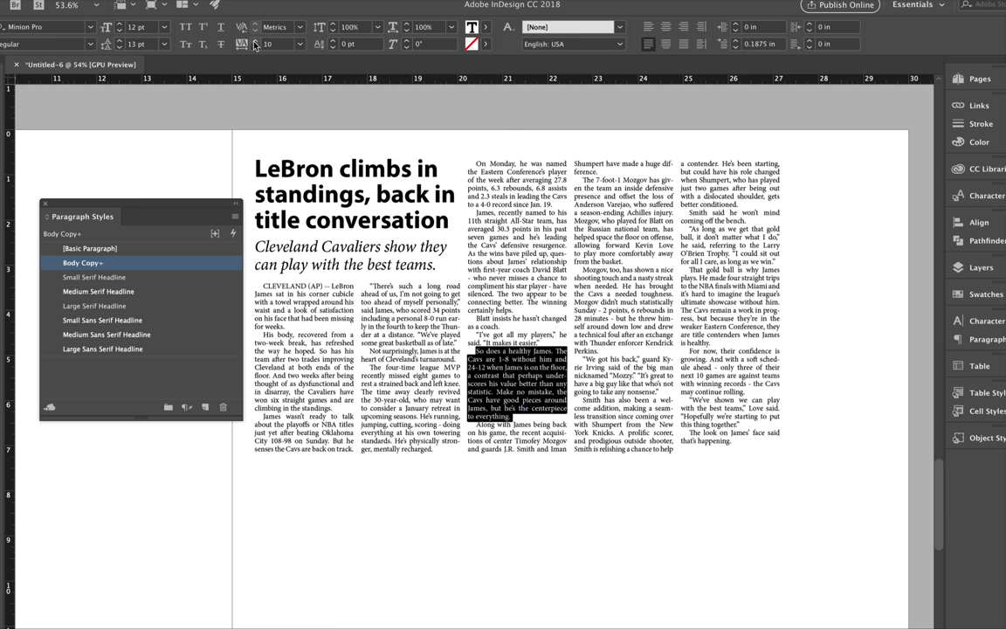
# Set the tracking of the "Along with James being back" paragraph to 20 to remove the hyphenated break in "difference".
pyautogui.click(599, 180)
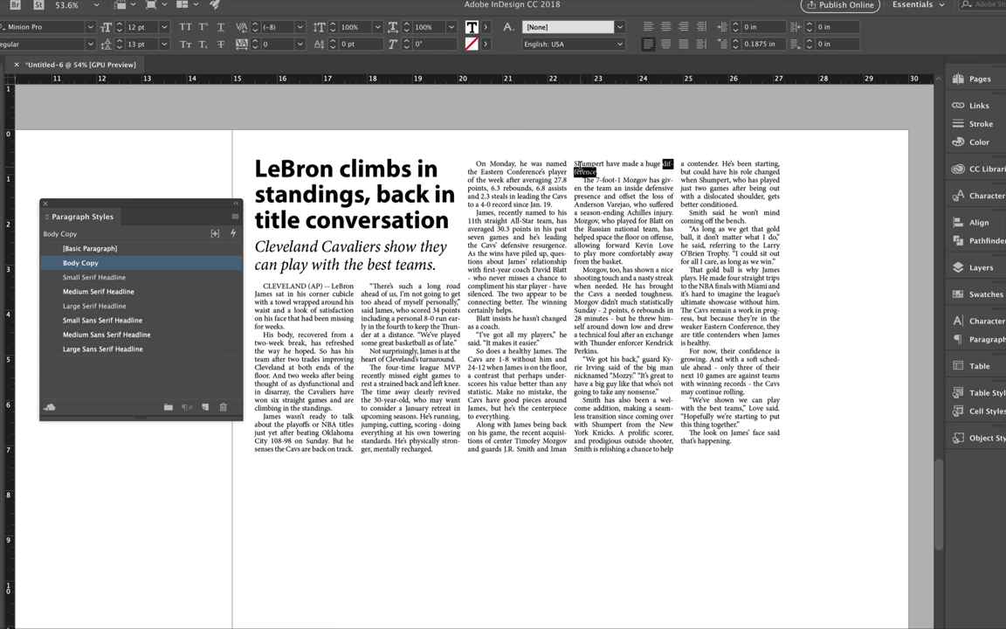
pyautogui.tripleClick(600, 179)
pyautogui.click(255, 41)
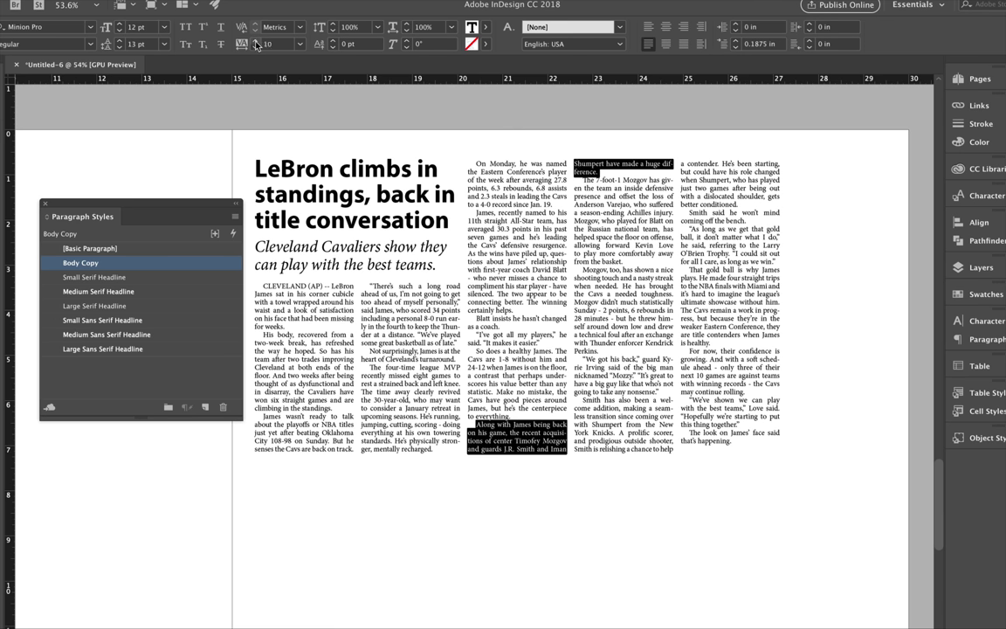
pyautogui.click(255, 41)
pyautogui.click(257, 48)
pyautogui.click(257, 48)
pyautogui.click(257, 48)
pyautogui.click(257, 49)
pyautogui.click(256, 41)
pyautogui.click(256, 41)
pyautogui.click(256, 41)
pyautogui.click(256, 41)
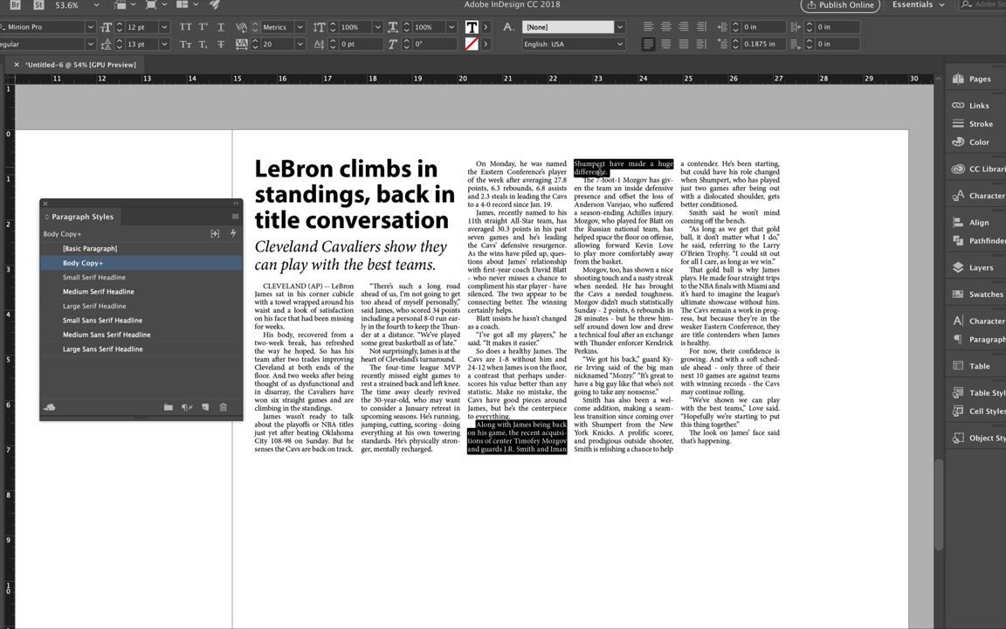
pyautogui.doubleClick(591, 173)
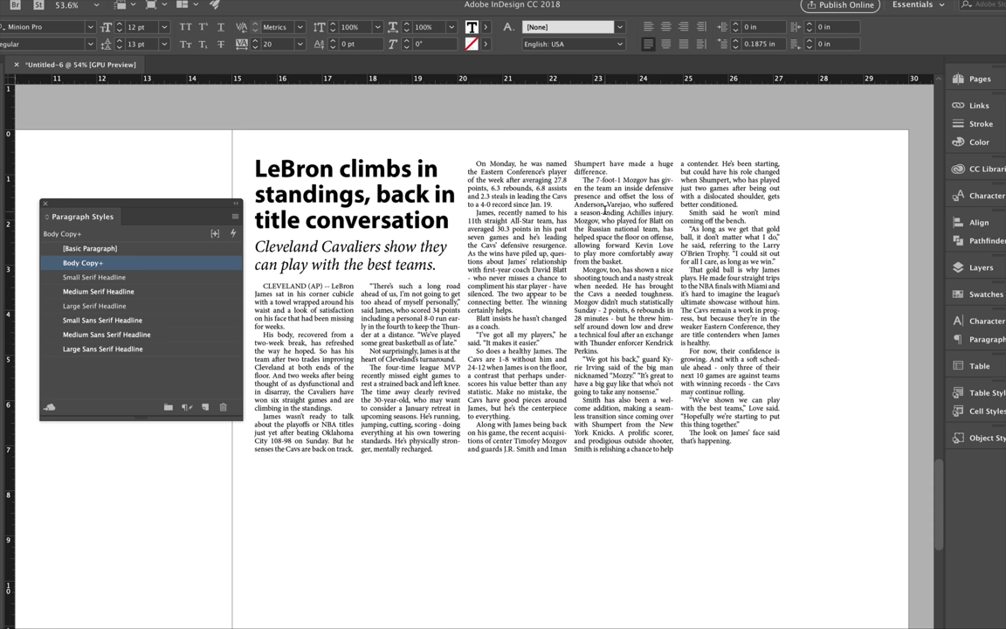
# Set the tracking of the paragraph beginning "Mozgov, too, has shown a nice shooting touch" to 20.
pyautogui.tripleClick(629, 222)
pyautogui.tripleClick(606, 331)
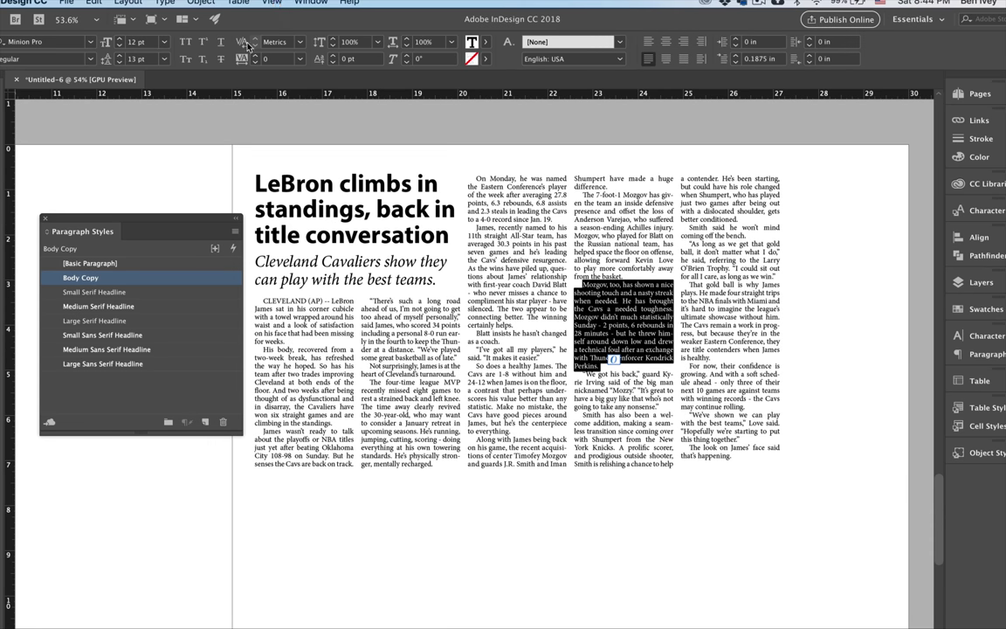
pyautogui.click(256, 56)
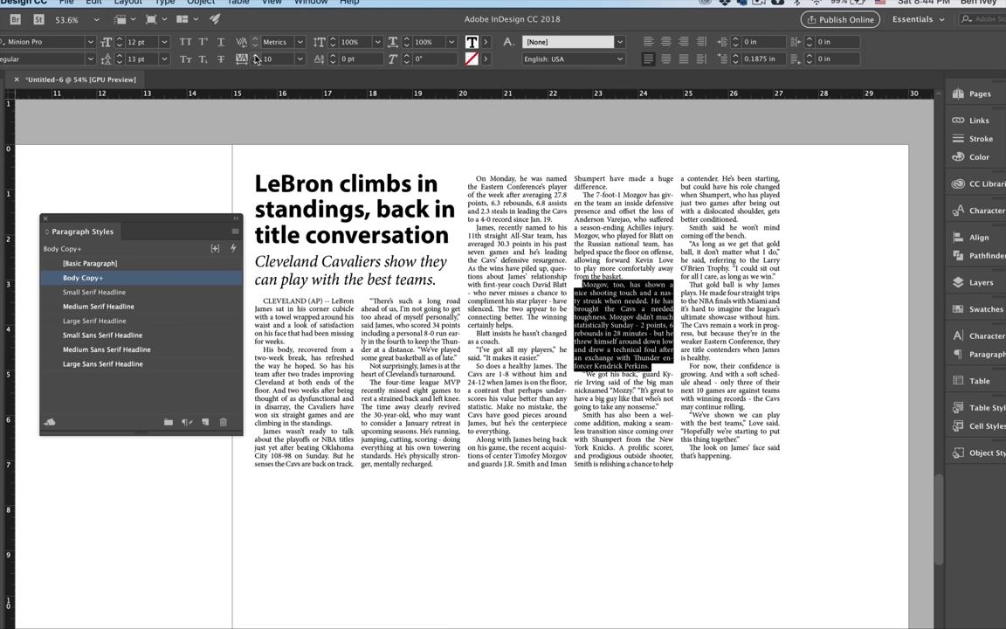
pyautogui.click(256, 56)
pyautogui.click(711, 310)
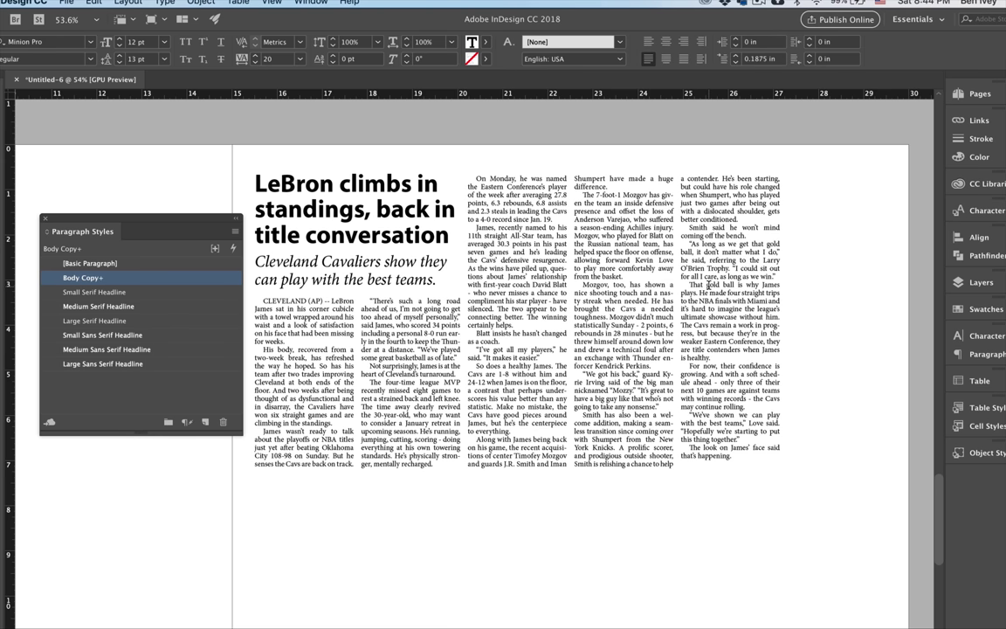
# Loosen the "That gold ball is why James plays" paragraph in the last column to a tracking of 20.
pyautogui.tripleClick(716, 335)
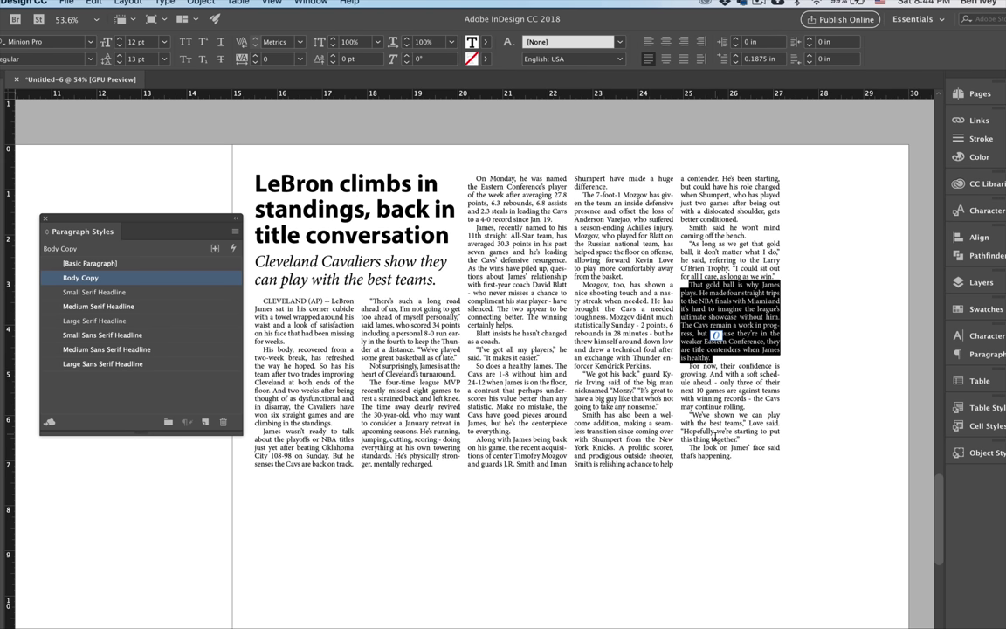
pyautogui.click(256, 56)
pyautogui.click(256, 56)
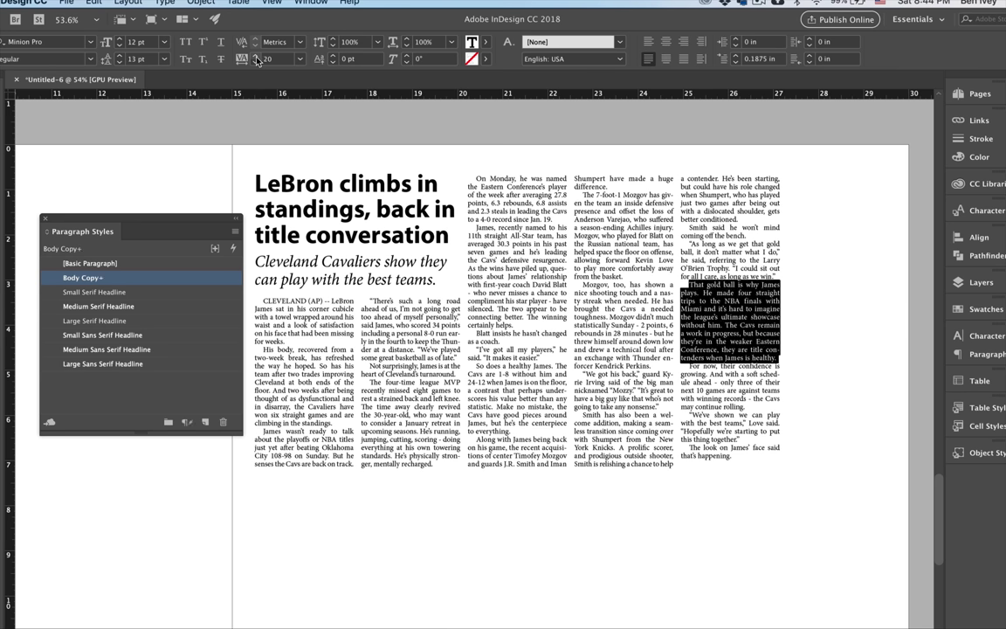
# Set the tracking of the "Smith has also been a welcome addition" paragraph to 20 so the last column fills out.
pyautogui.tripleClick(605, 403)
pyautogui.tripleClick(618, 416)
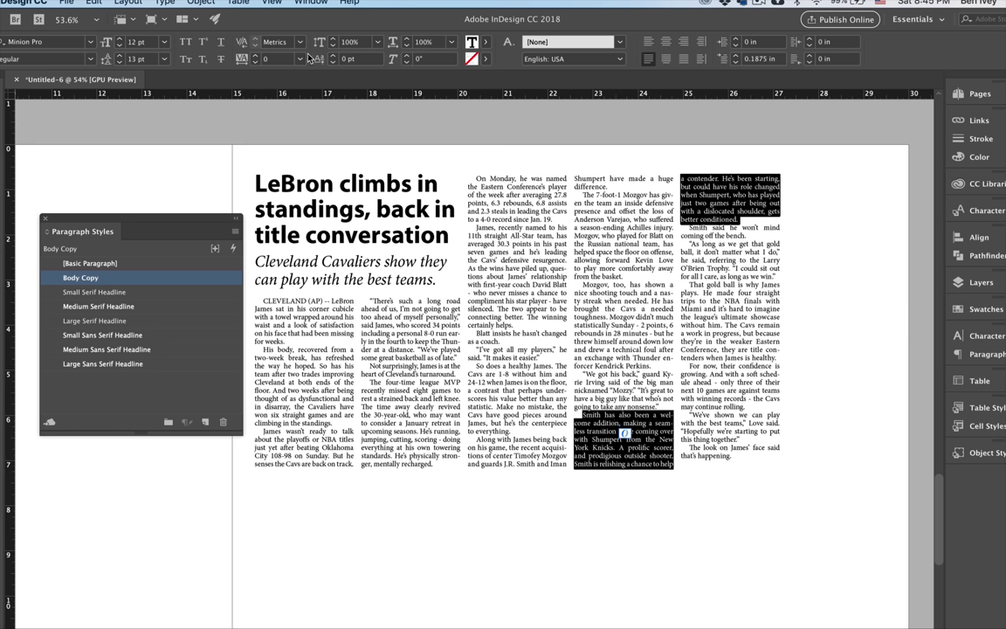
pyautogui.click(256, 56)
pyautogui.click(257, 62)
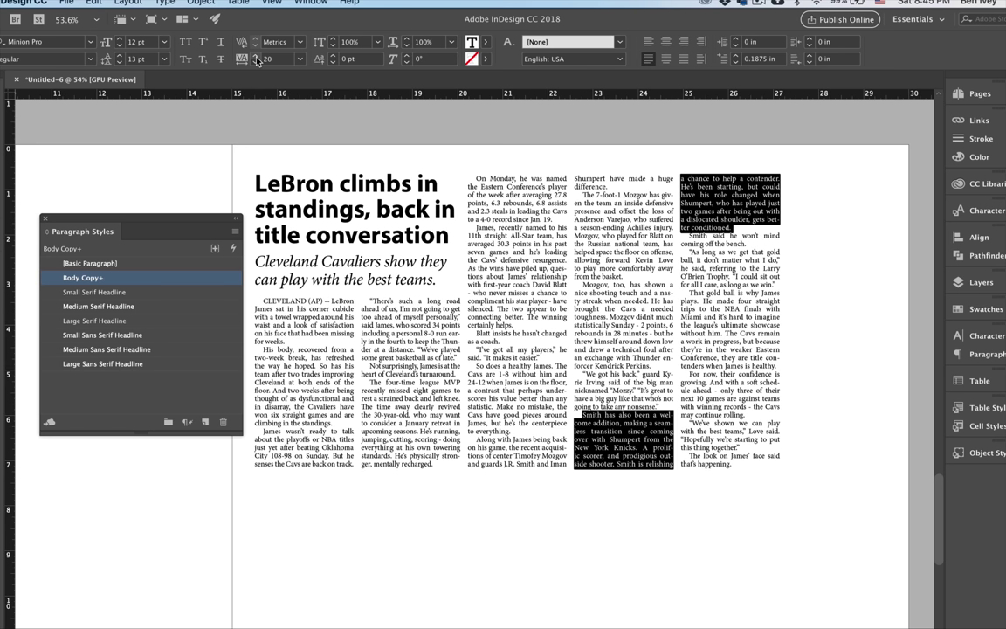
pyautogui.click(556, 234)
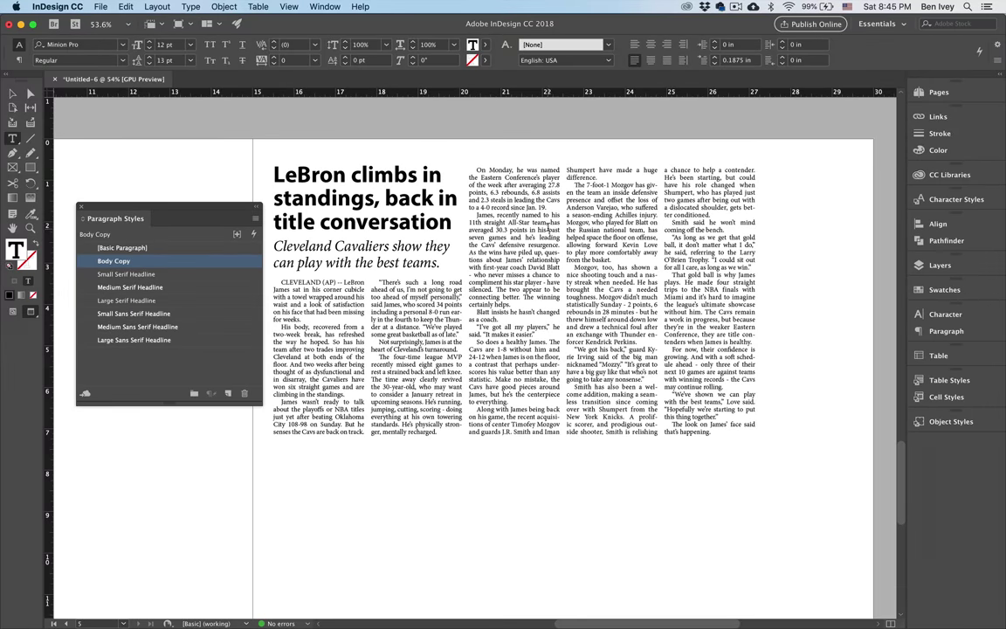
# Activate the Selection tool, close the Paragraph Styles panel and deselect the story frame.
pyautogui.click(12, 95)
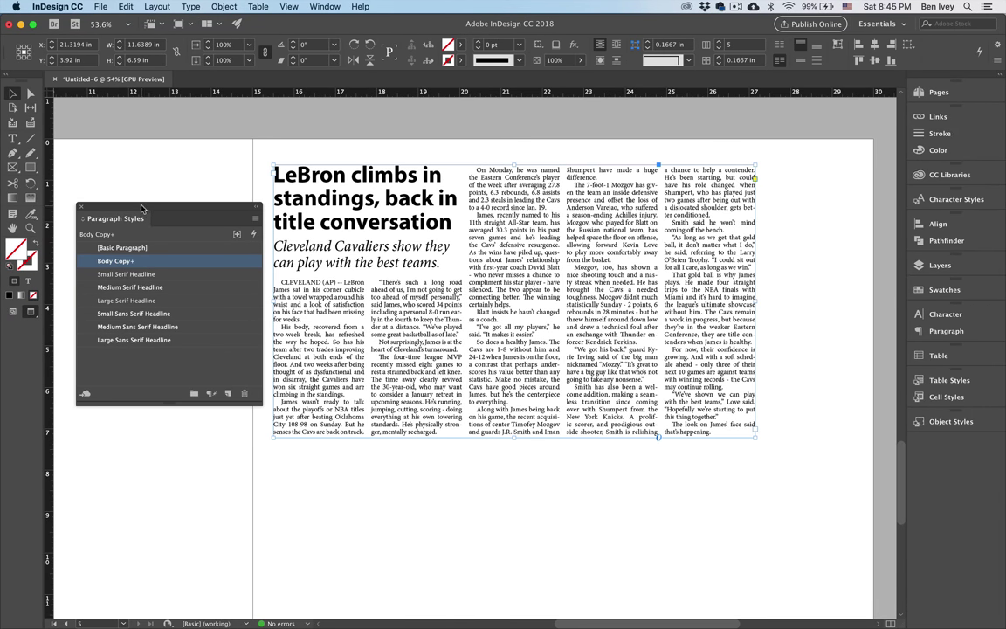
pyautogui.click(80, 208)
pyautogui.click(357, 474)
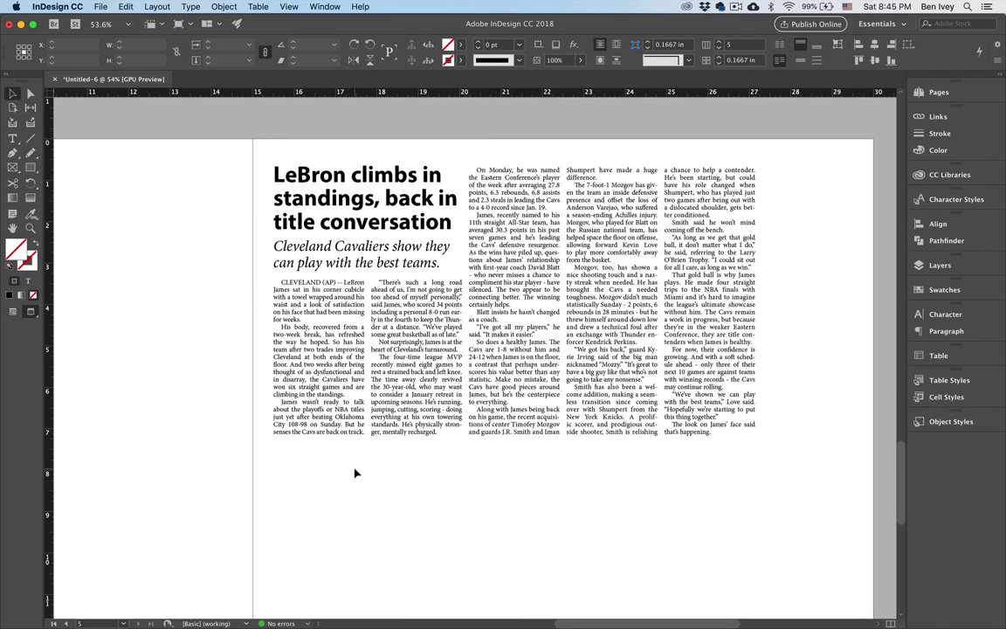
# Review the LeBron headline and deck, the Microsoft story, and the earlier spreads back to page 1.
pyautogui.hscroll(-5, 370, 477)
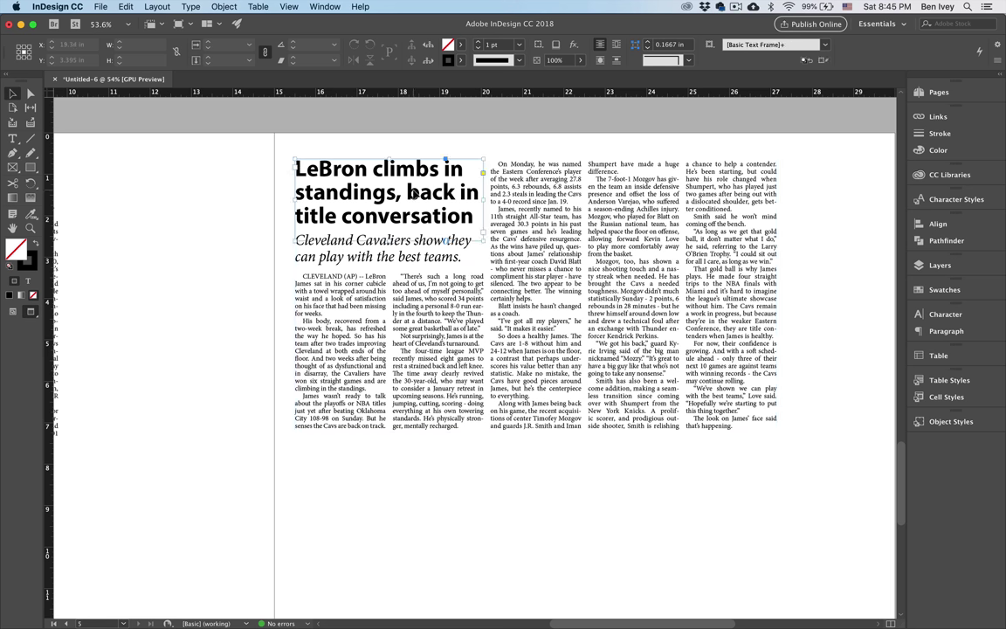
pyautogui.click(430, 240)
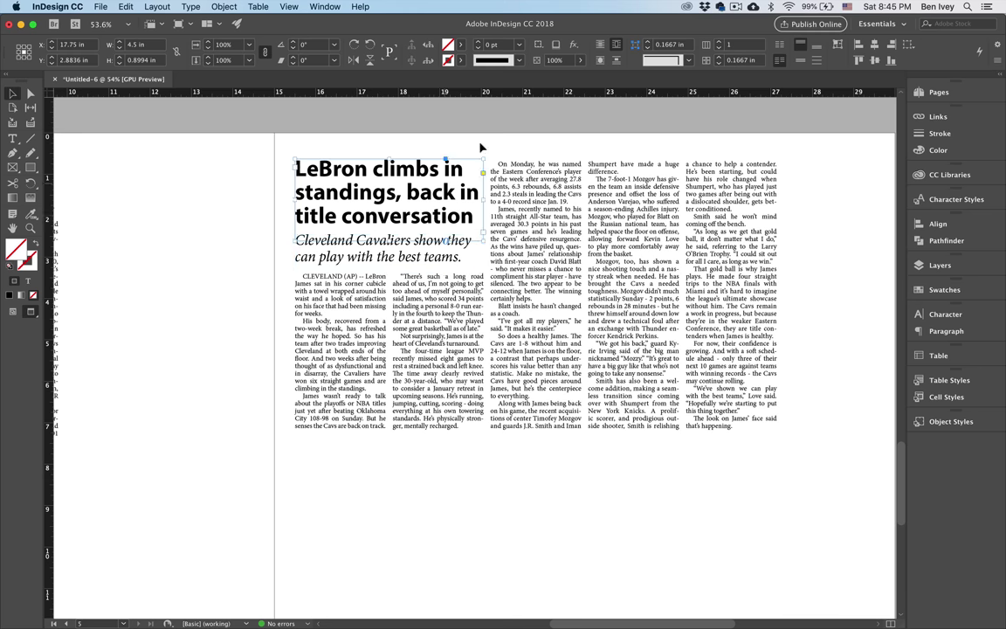
pyautogui.click(283, 280)
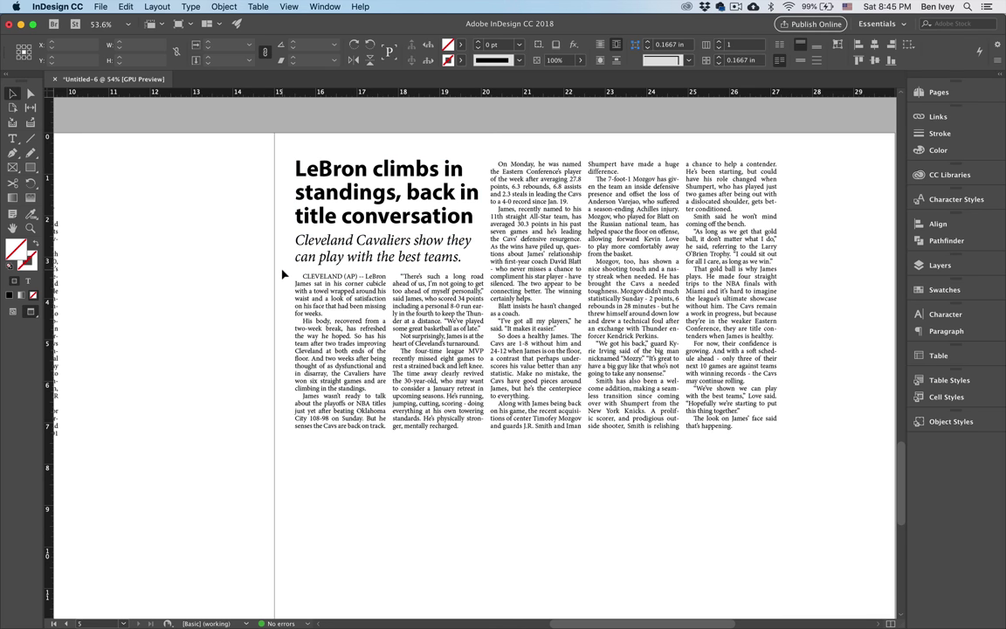
pyautogui.hscroll(-10, 293, 282)
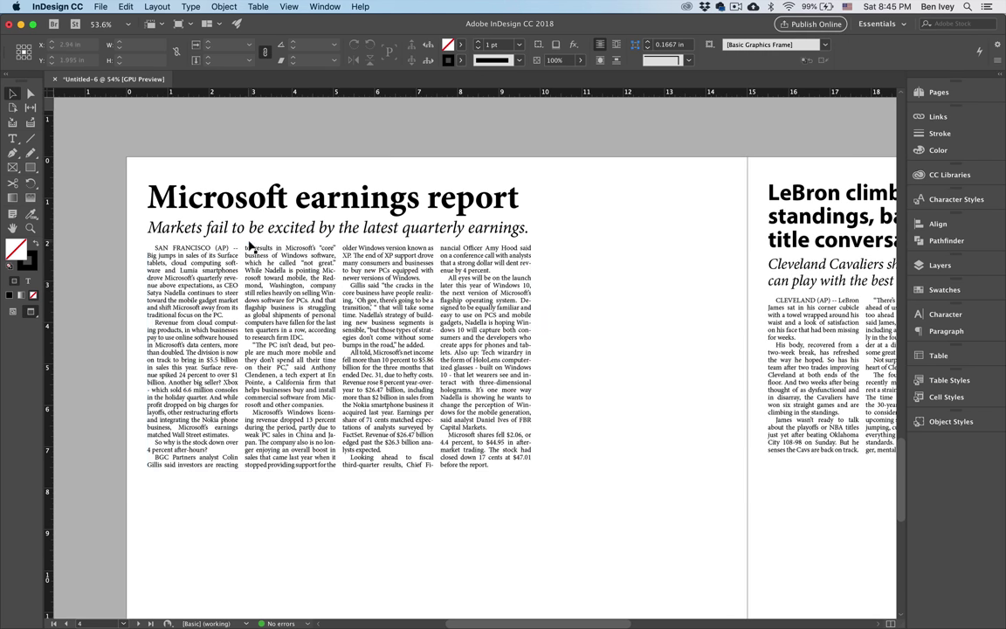
pyautogui.moveTo(477, 237); pyautogui.dragTo(477, 241)
pyautogui.click(567, 259)
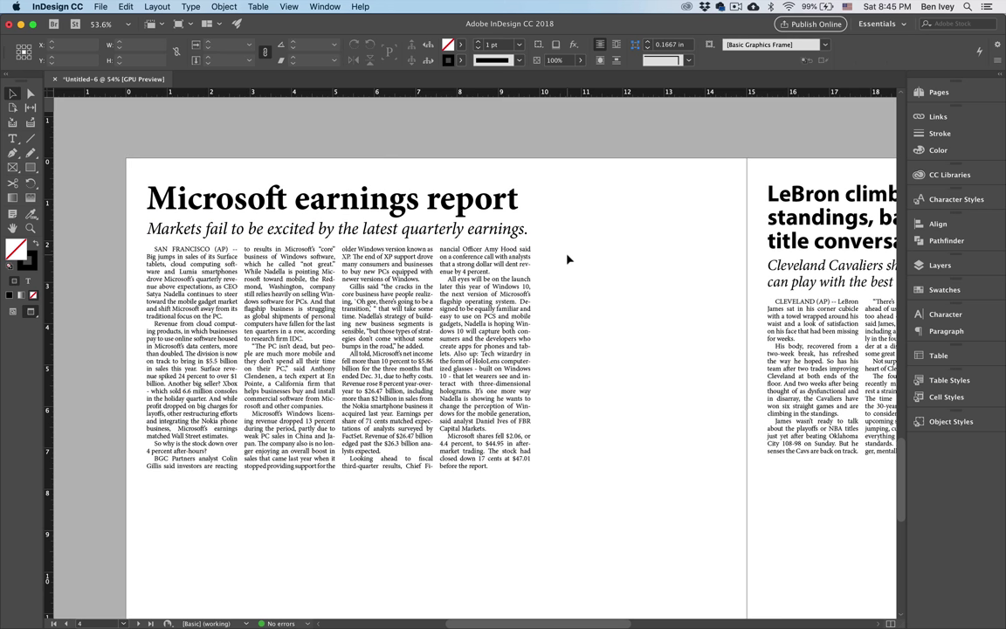
pyautogui.scroll(1, 315, 310)
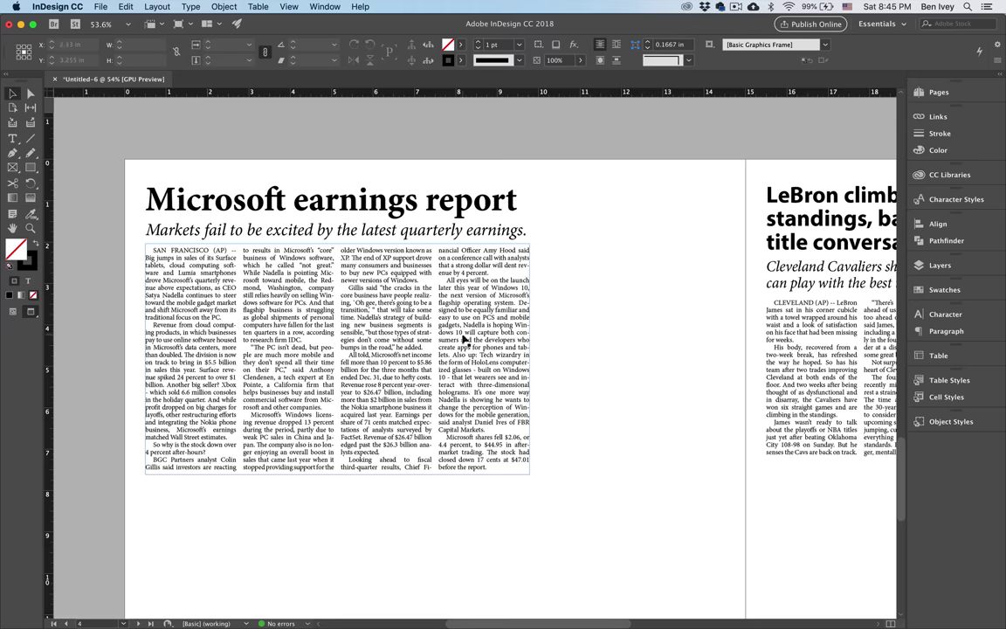
pyautogui.hscroll(10, 417, 306)
pyautogui.scroll(15, 594, 334)
pyautogui.hscroll(3, 594, 334)
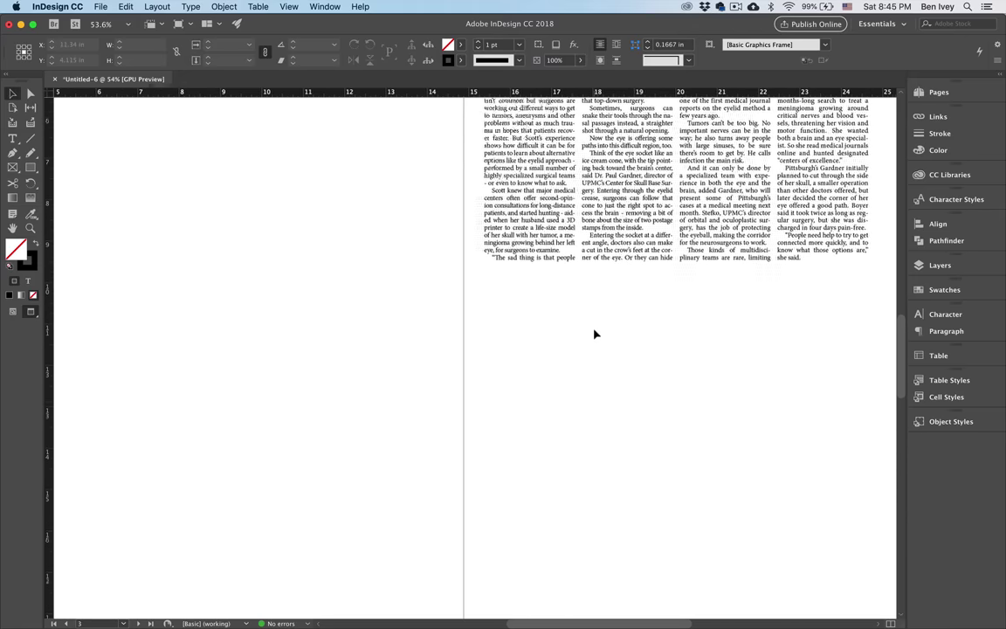
pyautogui.scroll(-3, 594, 334)
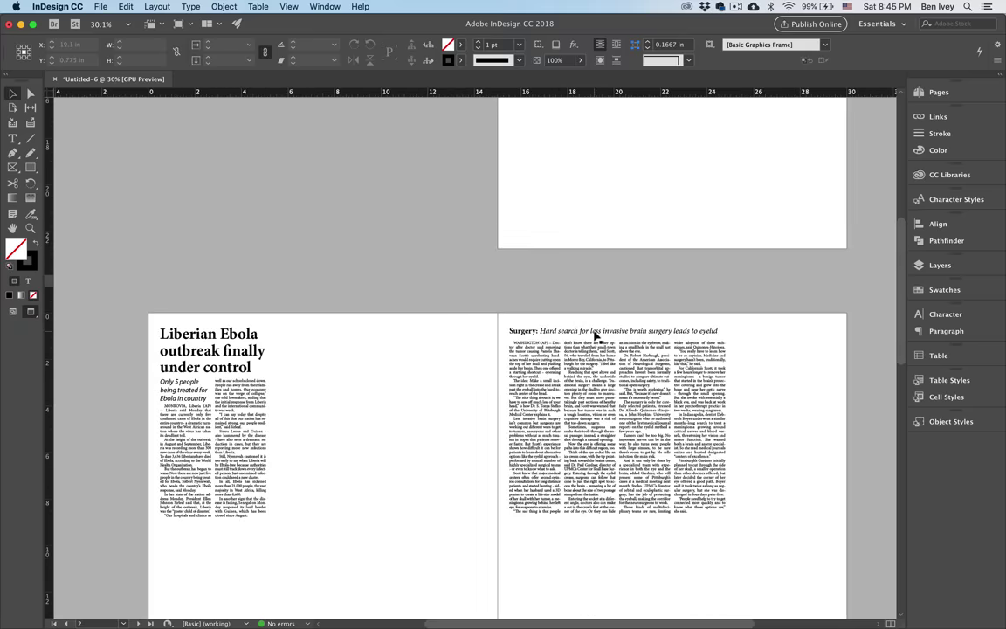
pyautogui.scroll(10, 594, 336)
pyautogui.scroll(5, 594, 336)
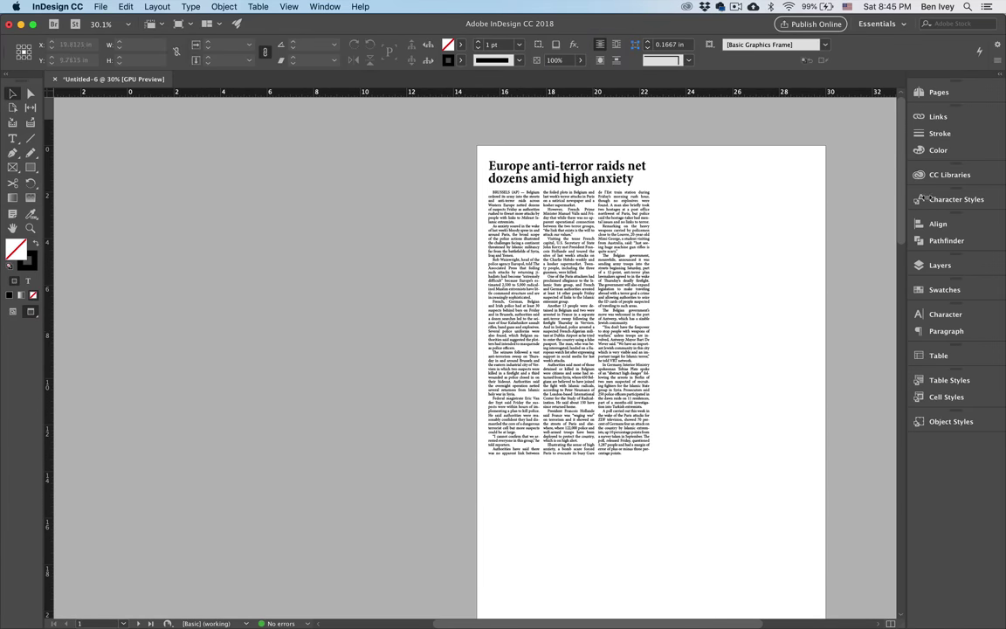
# Open the Pages panel while viewing the Europe anti-terror story on page 1.
pyautogui.click(940, 93)
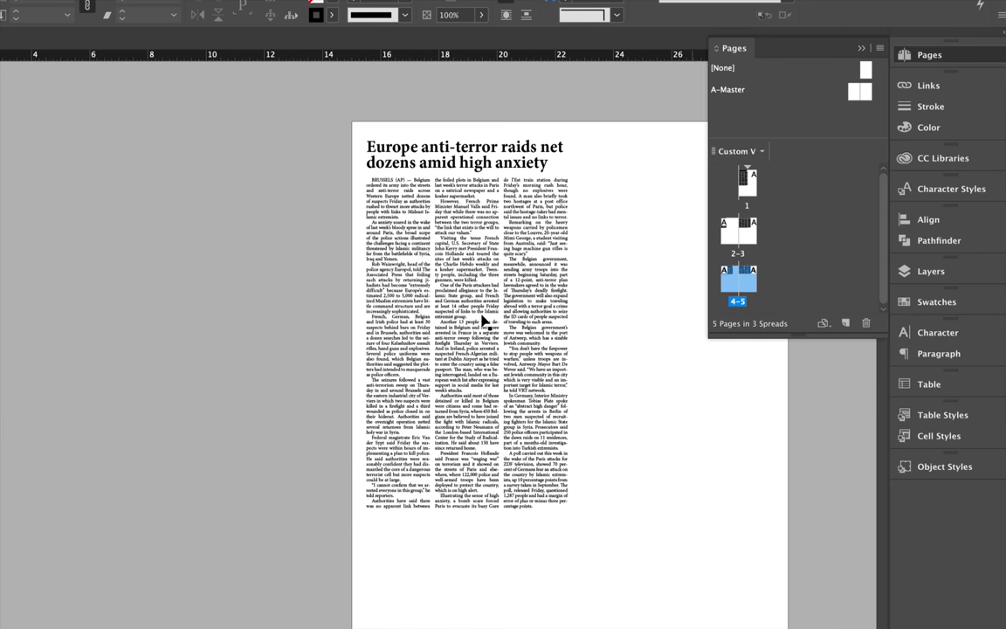
pyautogui.scroll(1, 483, 319)
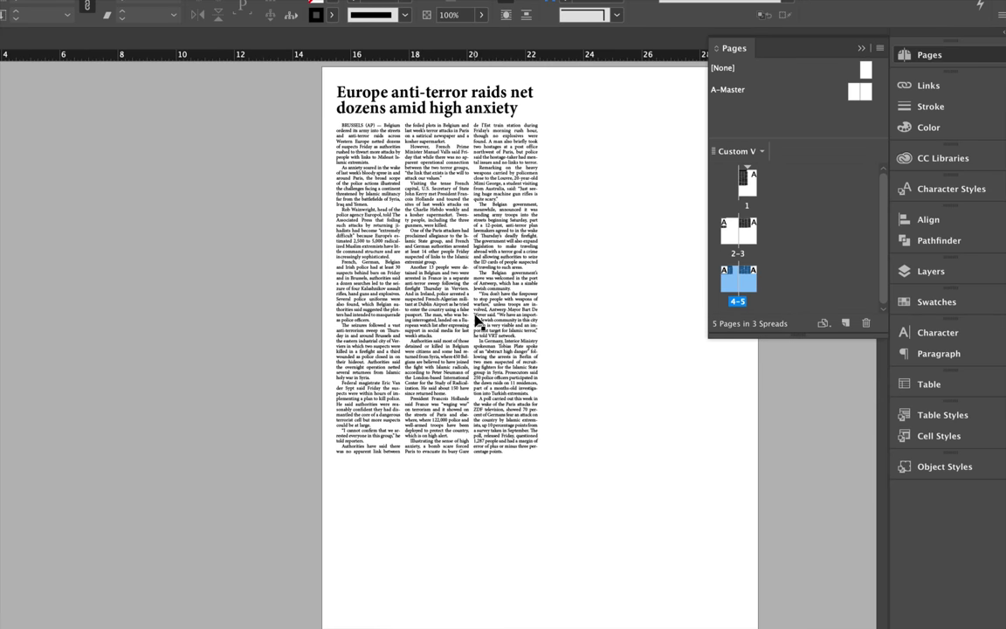